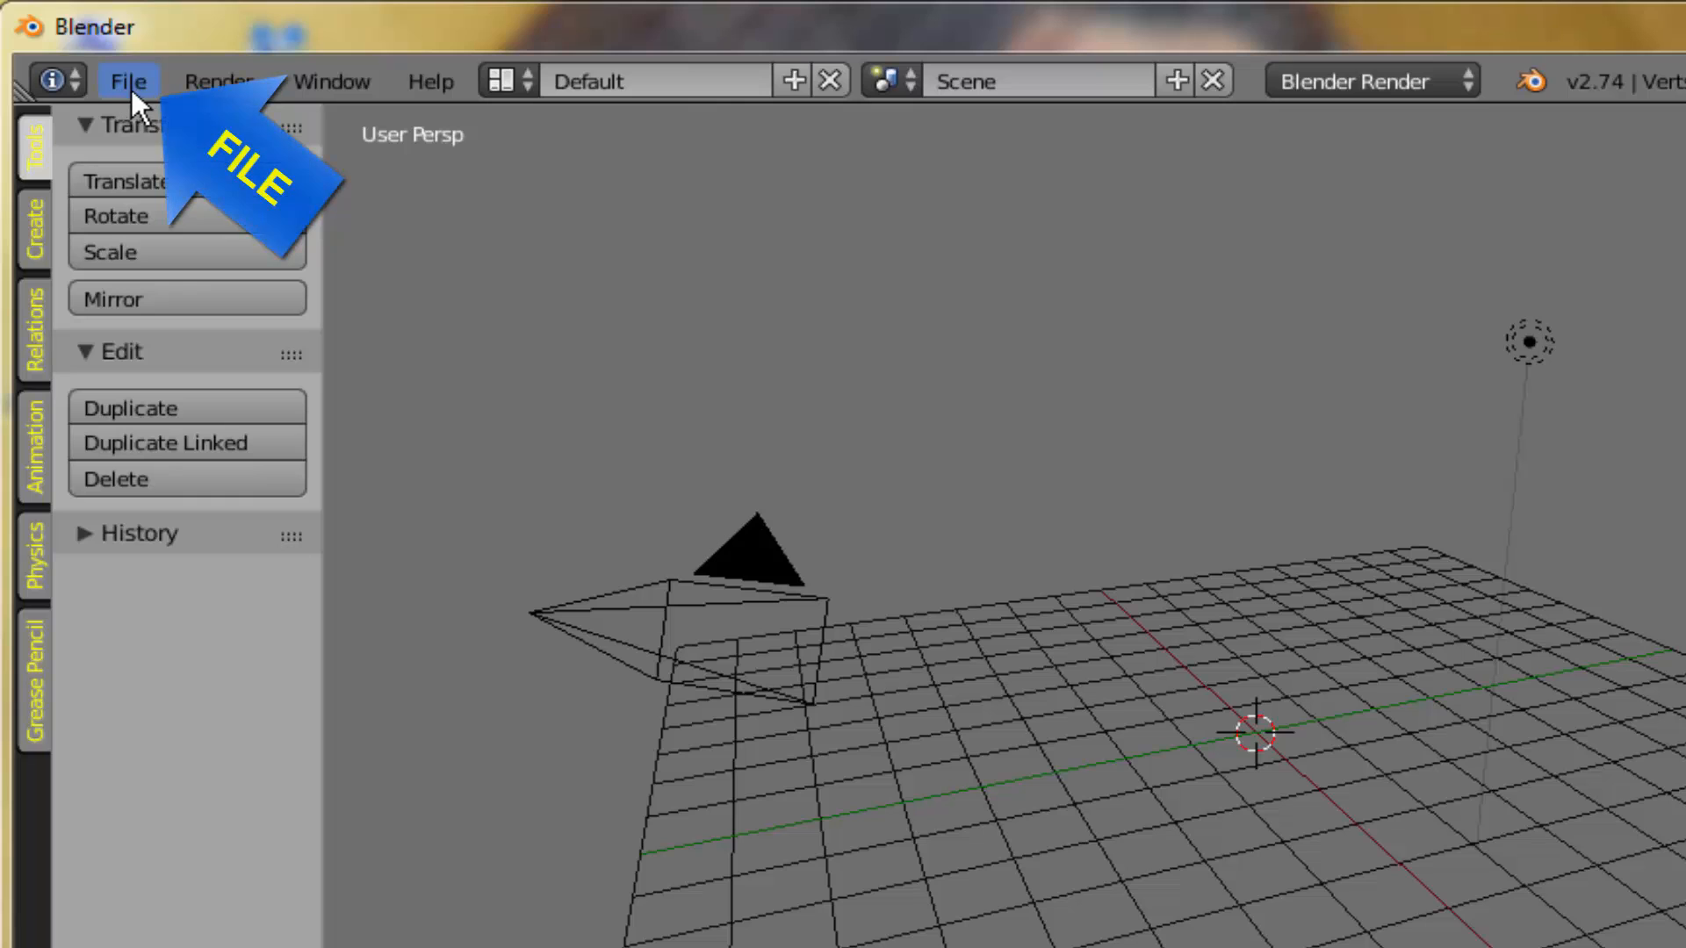
- Enable the Import-Export: Import Images as Planes add-on in the user preferences and save the user settings
{"action": "left_click", "coordinate": [124, 79]}
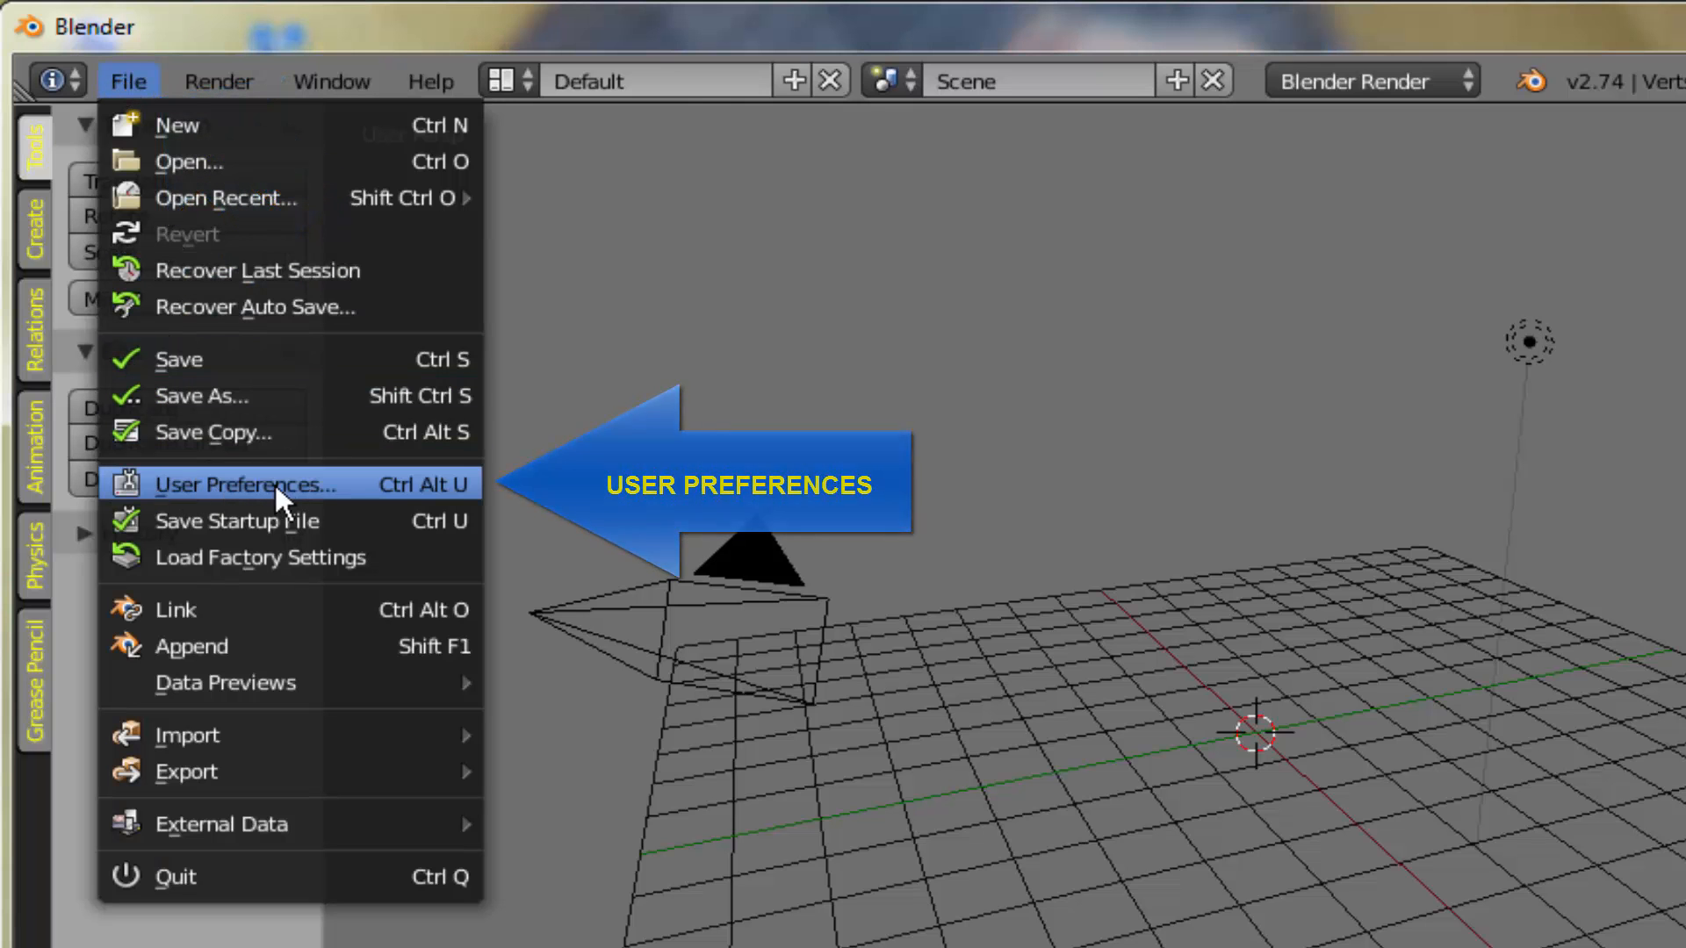
{"action": "left_click", "coordinate": [246, 479]}
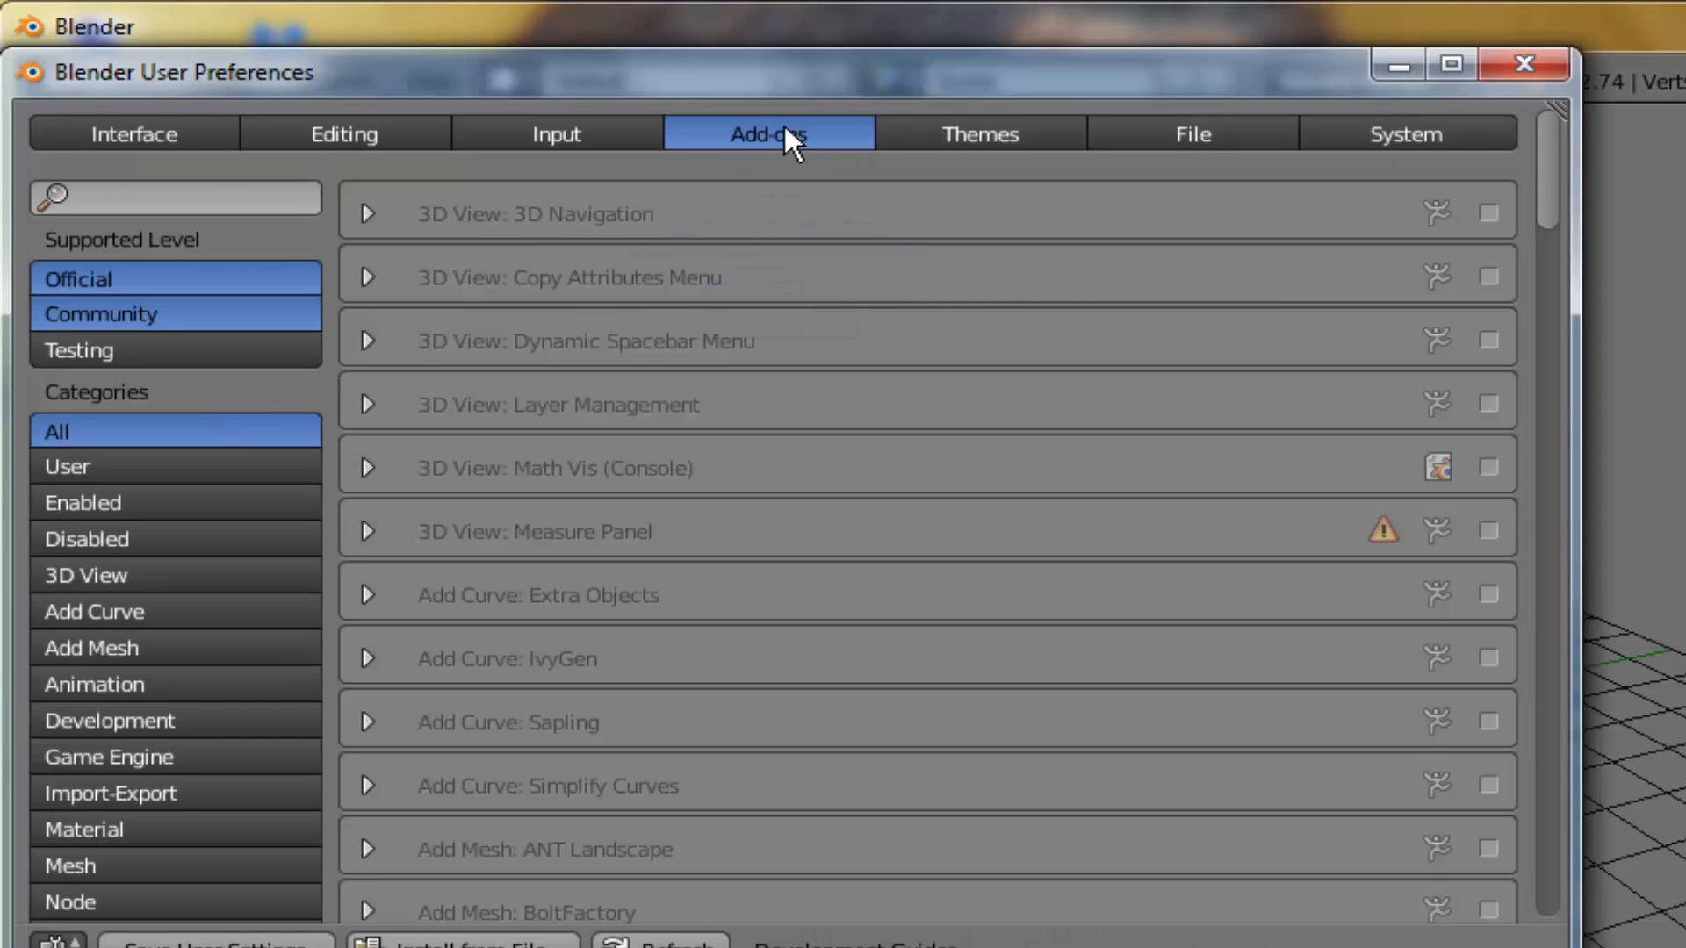
{"action": "left_click", "coordinate": [93, 198]}
{"action": "type", "text": "plane"}
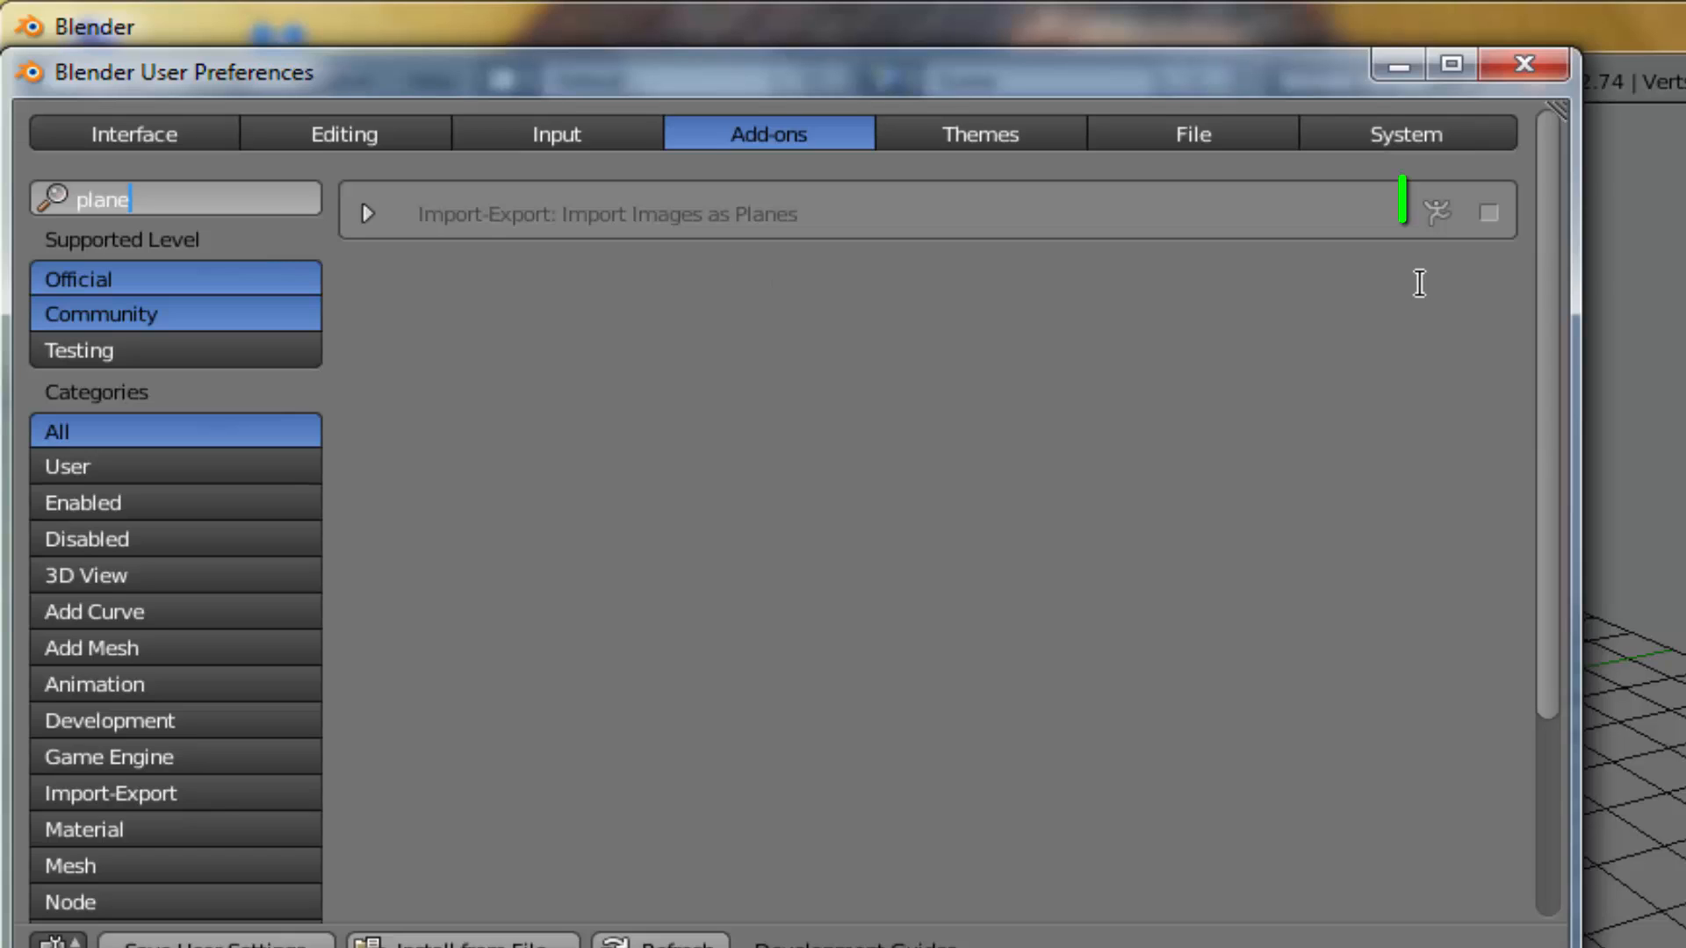
{"action": "left_click", "coordinate": [1492, 208]}
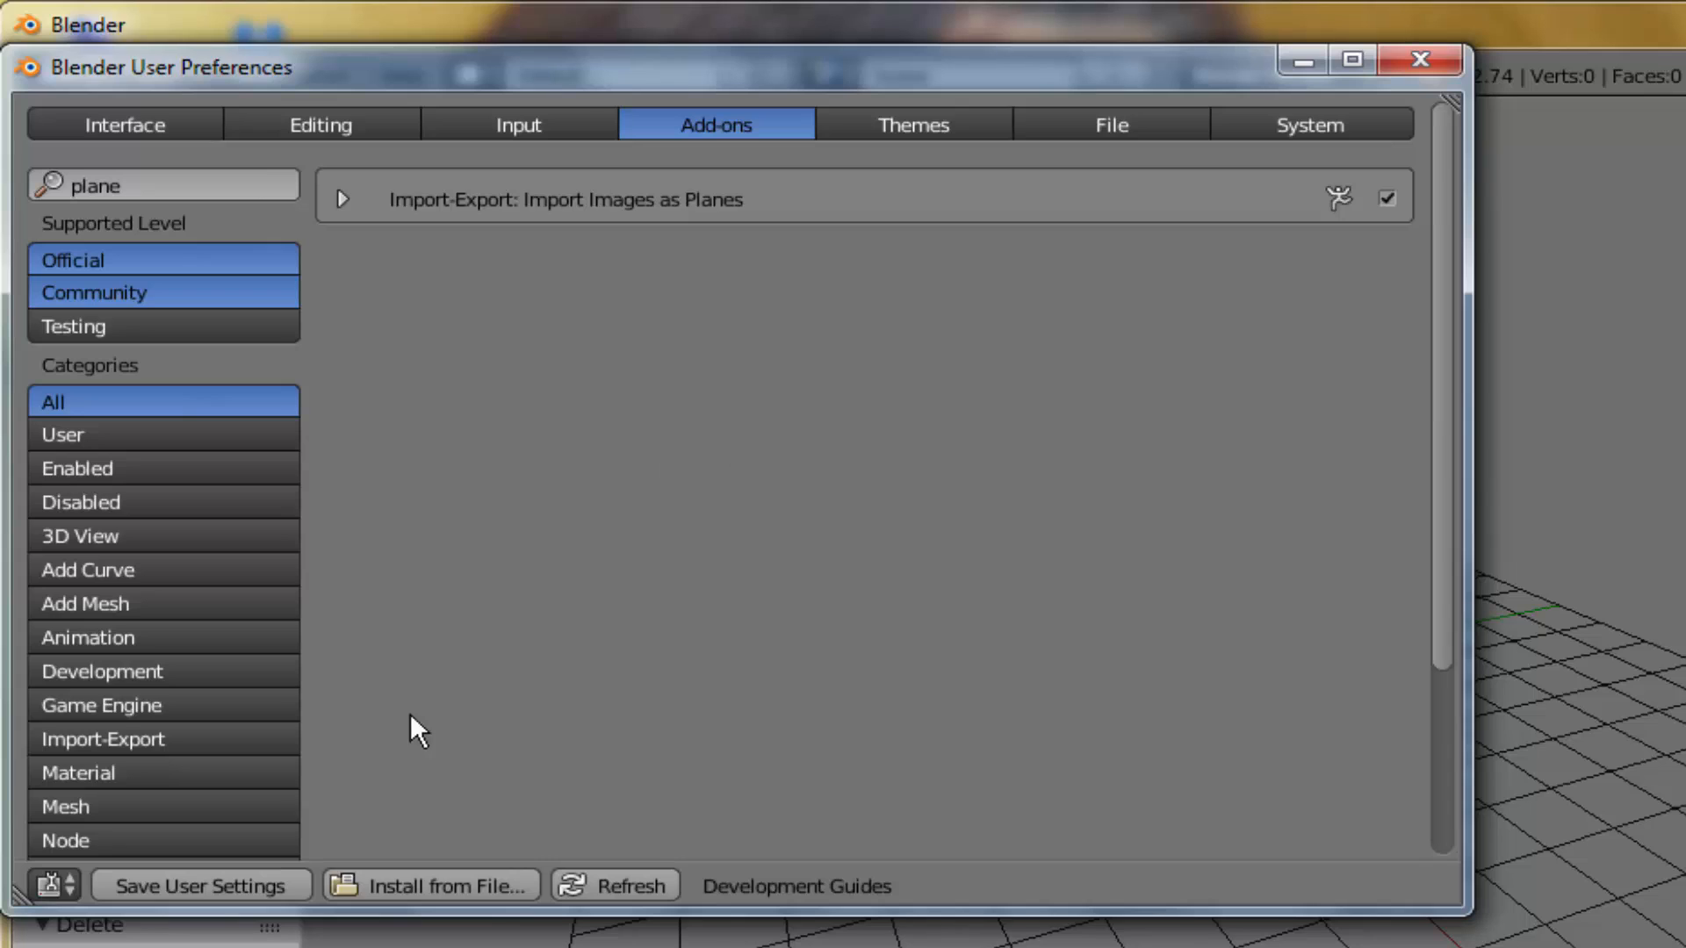
{"action": "left_click", "coordinate": [214, 896]}
{"action": "left_click", "coordinate": [1423, 60]}
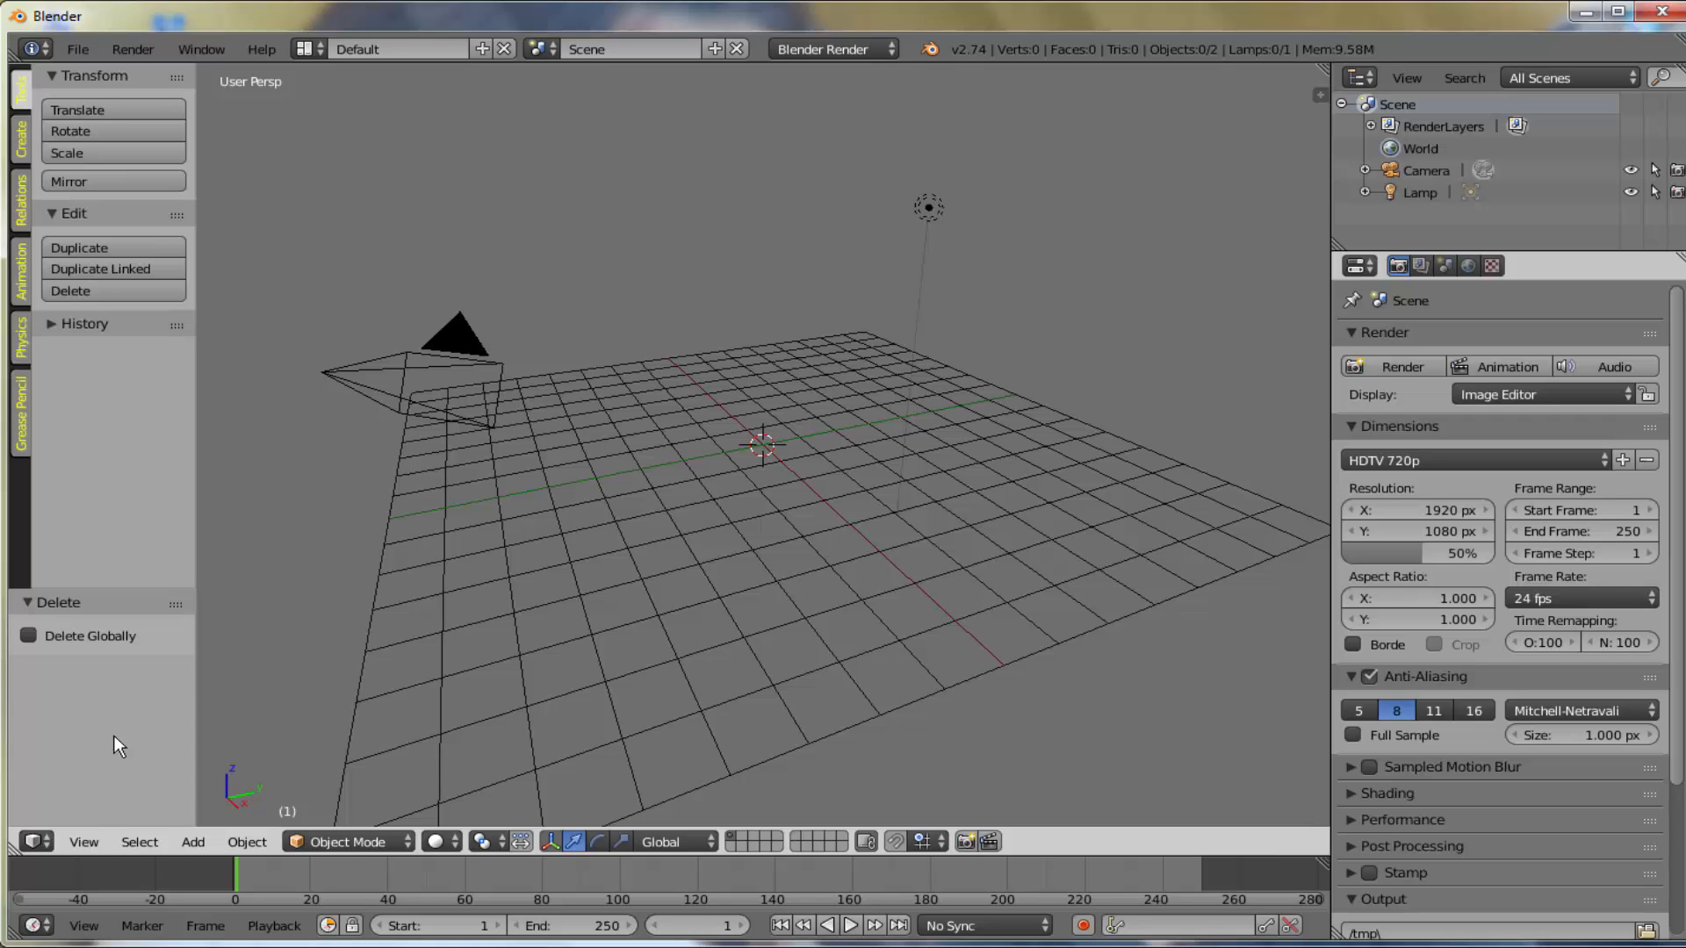
- In top view, import Mapa 3.jpg from the Downloads folder as an image plane
{"action": "left_click", "coordinate": [88, 839]}
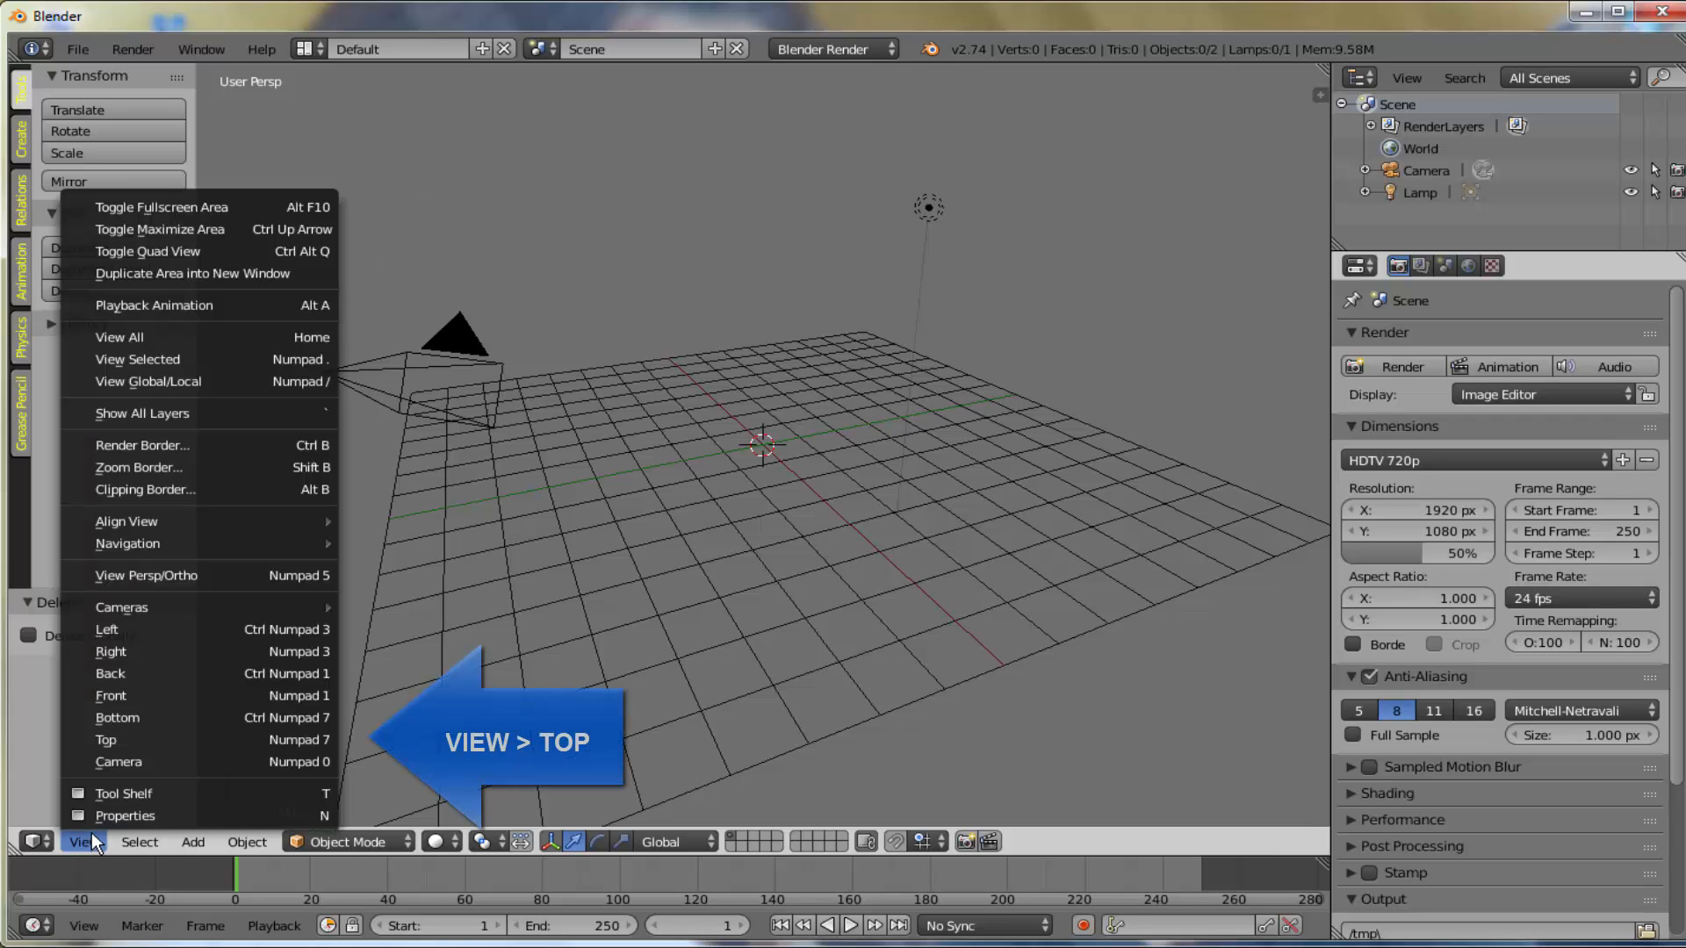
{"action": "left_click", "coordinate": [144, 739]}
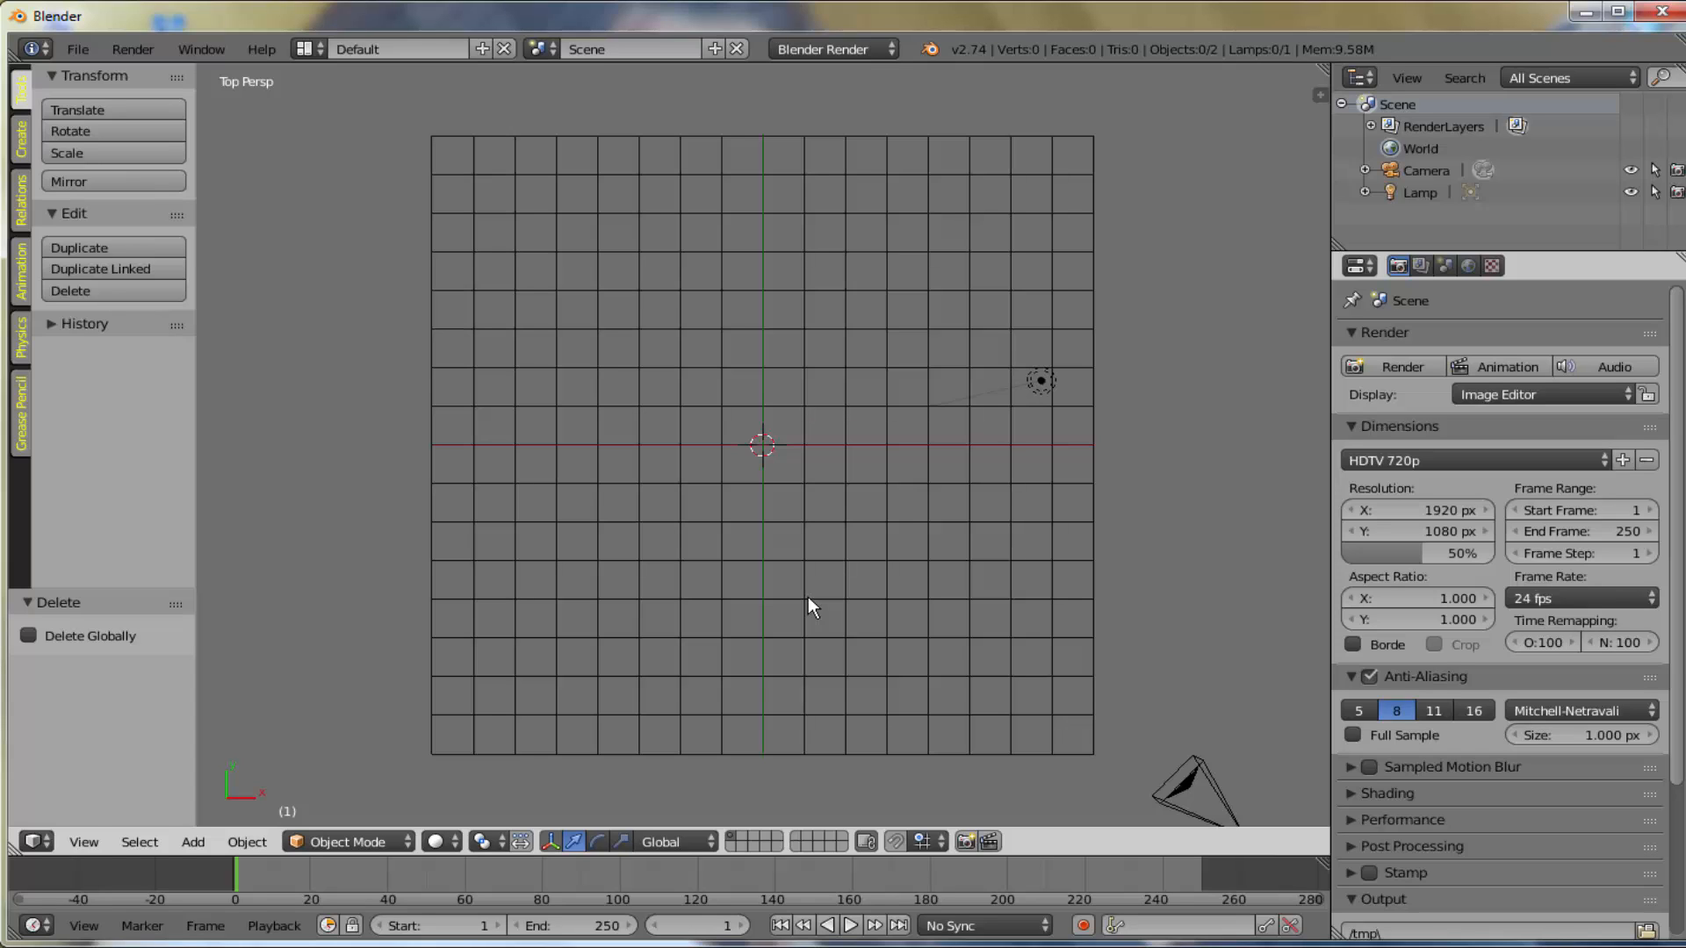
{"action": "scroll", "coordinate": [809, 598], "scroll_direction": "up", "scroll_amount": 4}
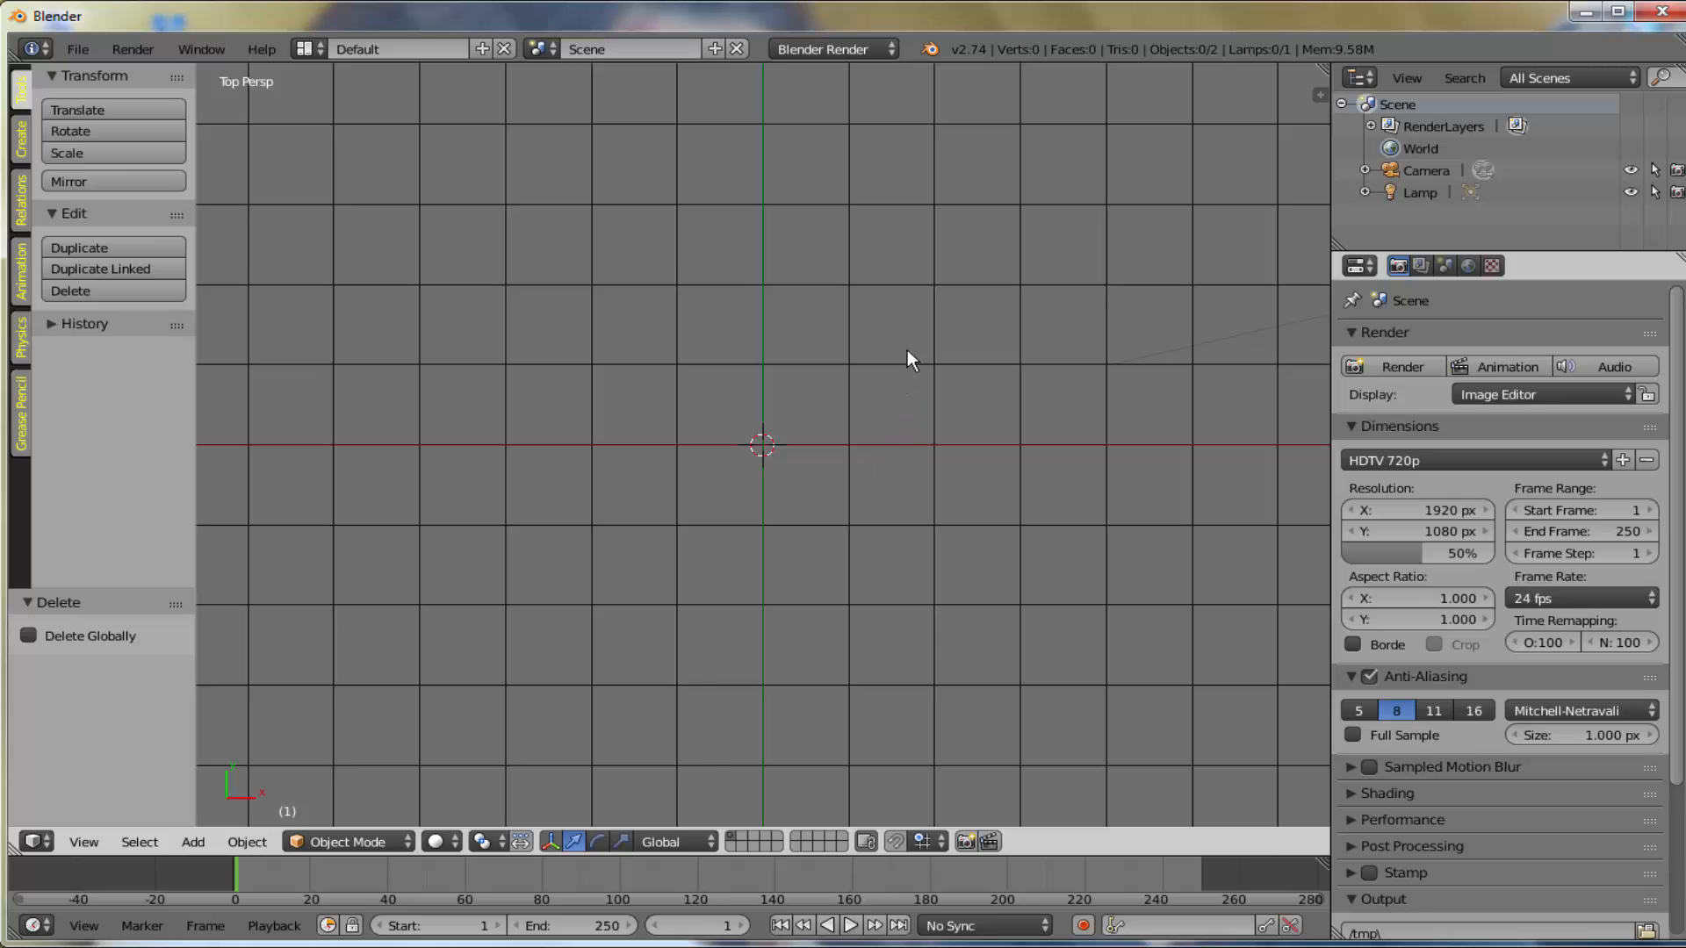
{"action": "key", "text": "shift+a"}
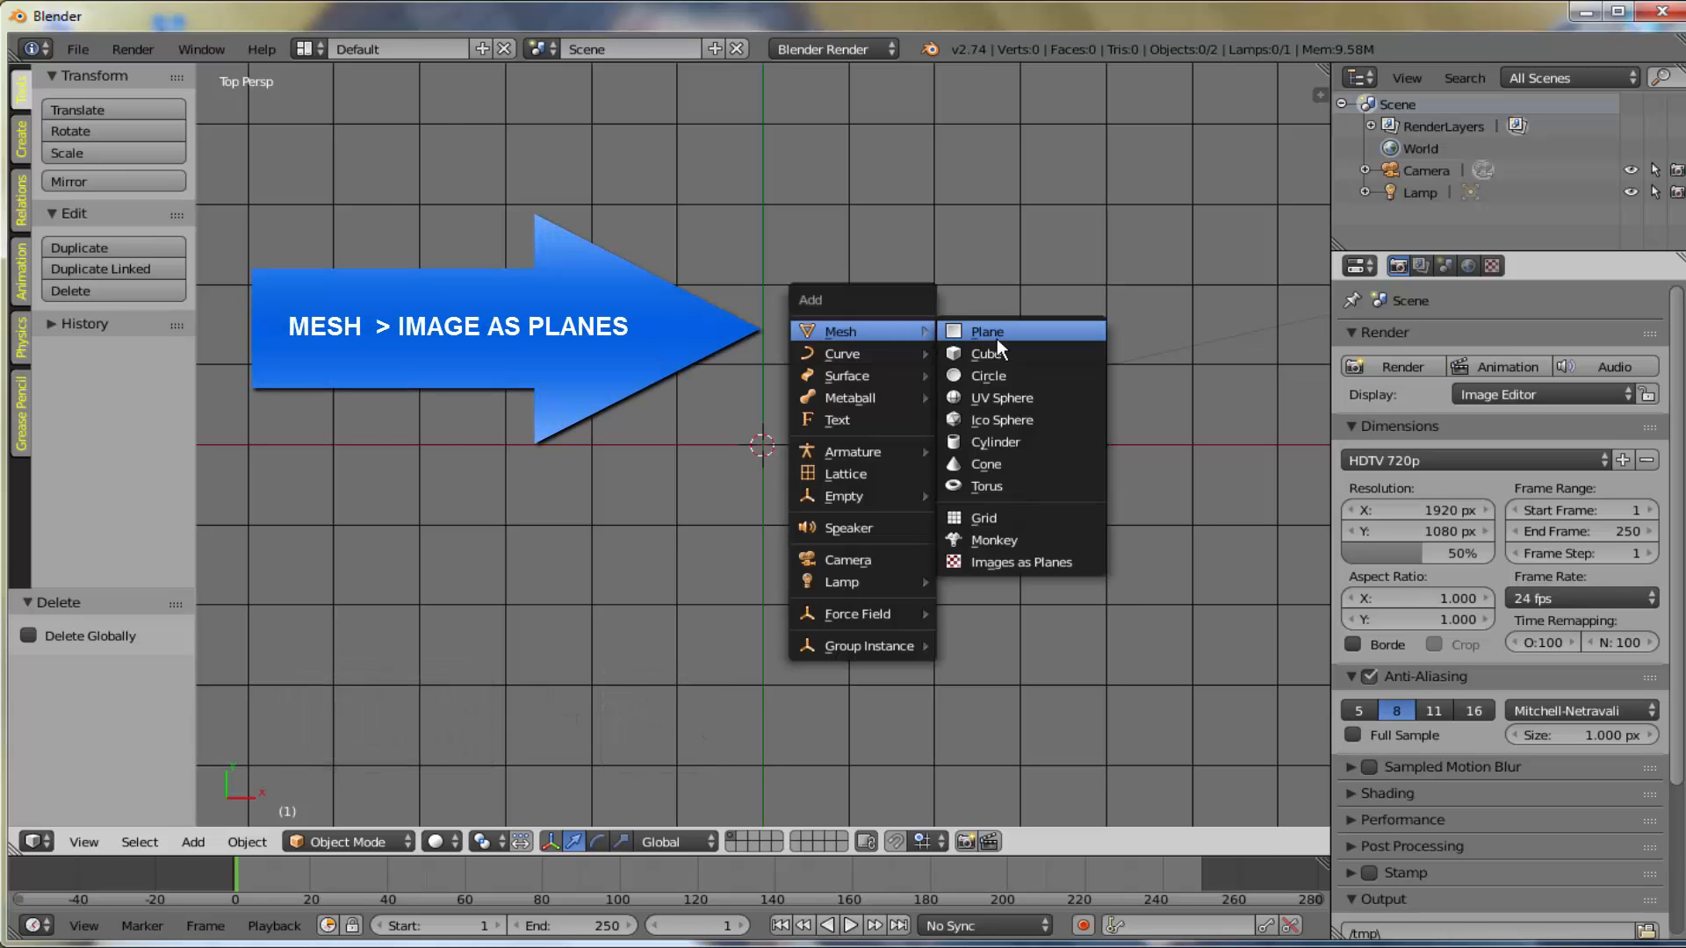
{"action": "left_click", "coordinate": [1004, 561]}
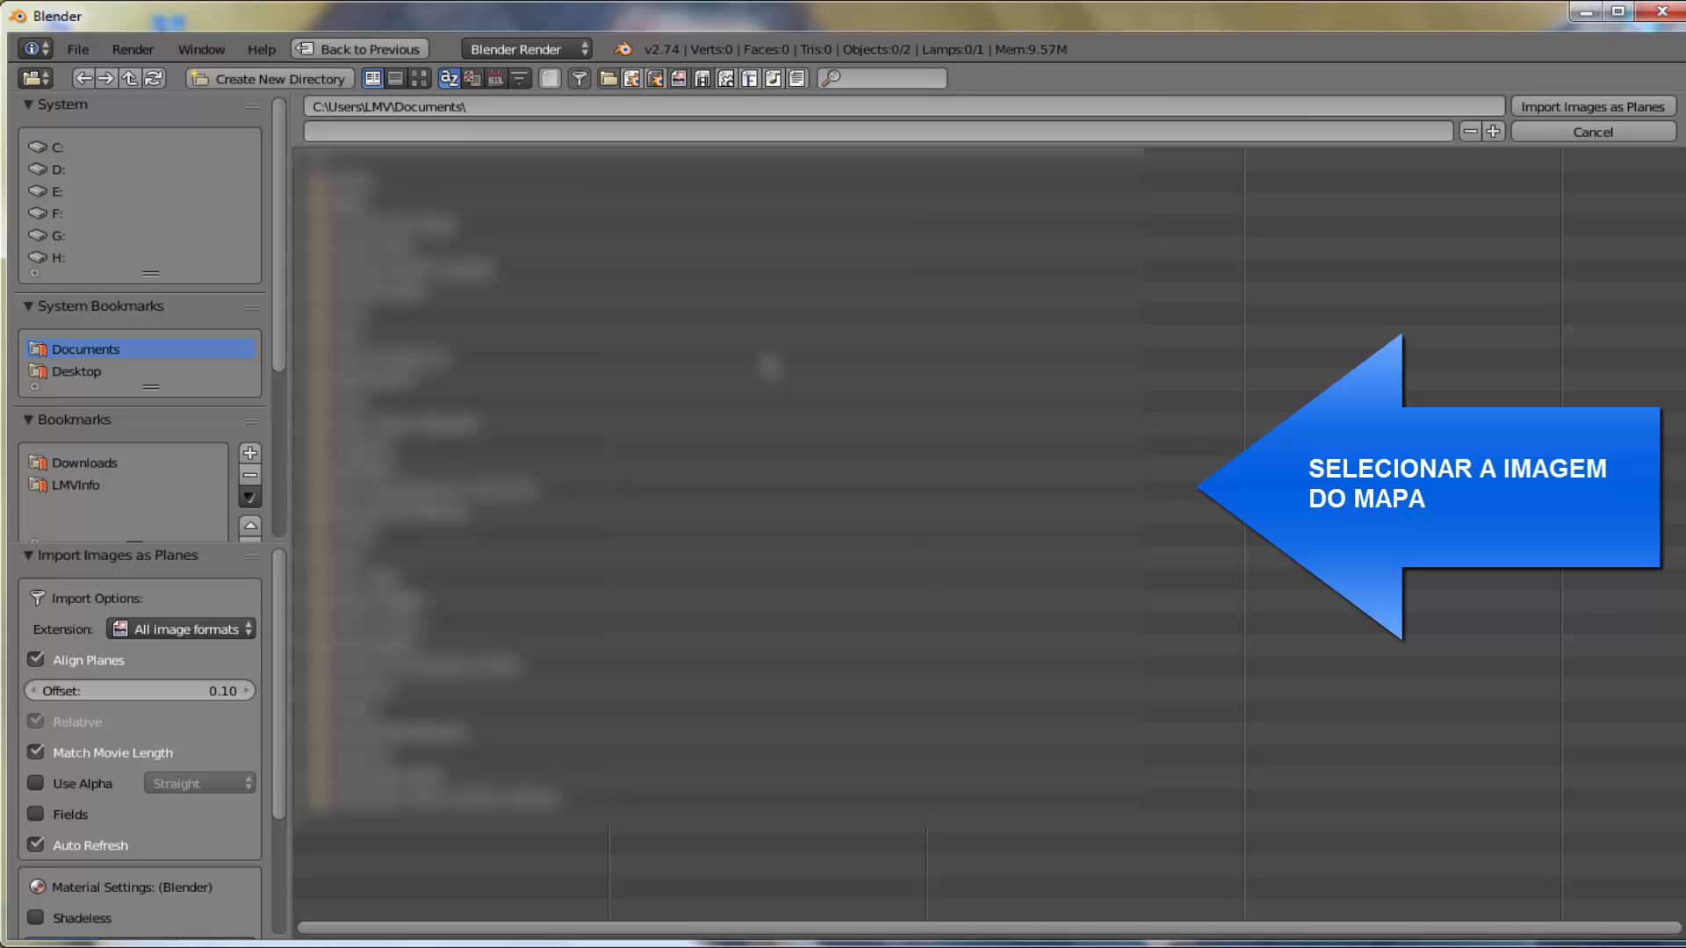
{"action": "left_click", "coordinate": [93, 465]}
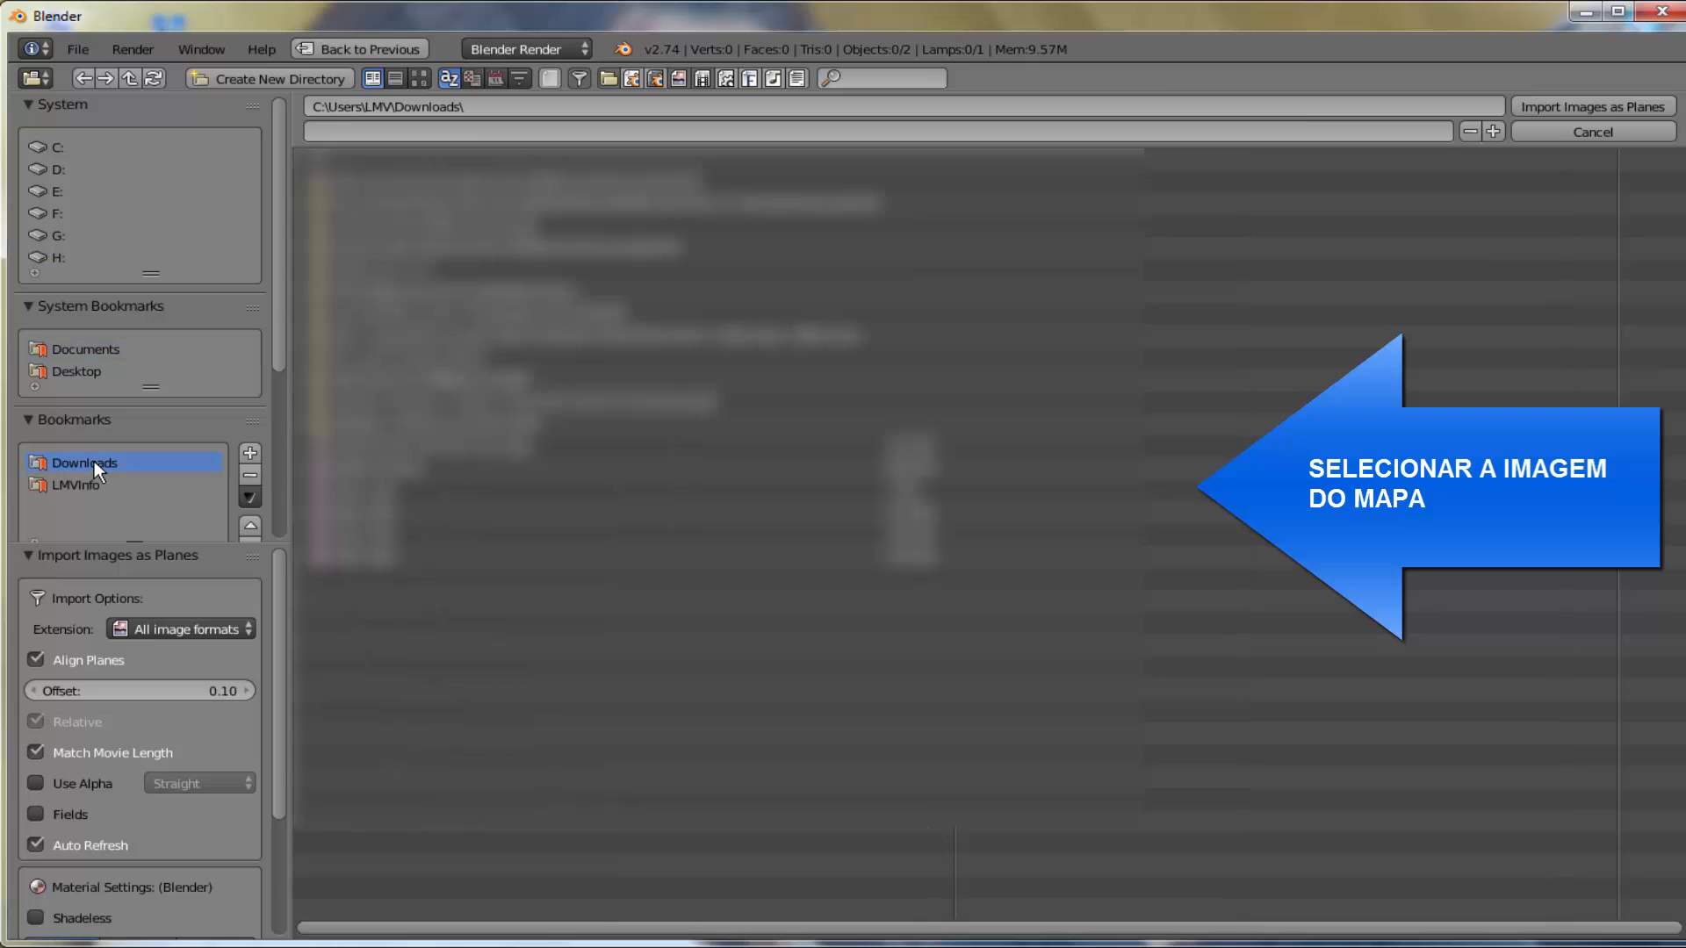
{"action": "left_click", "coordinate": [419, 77]}
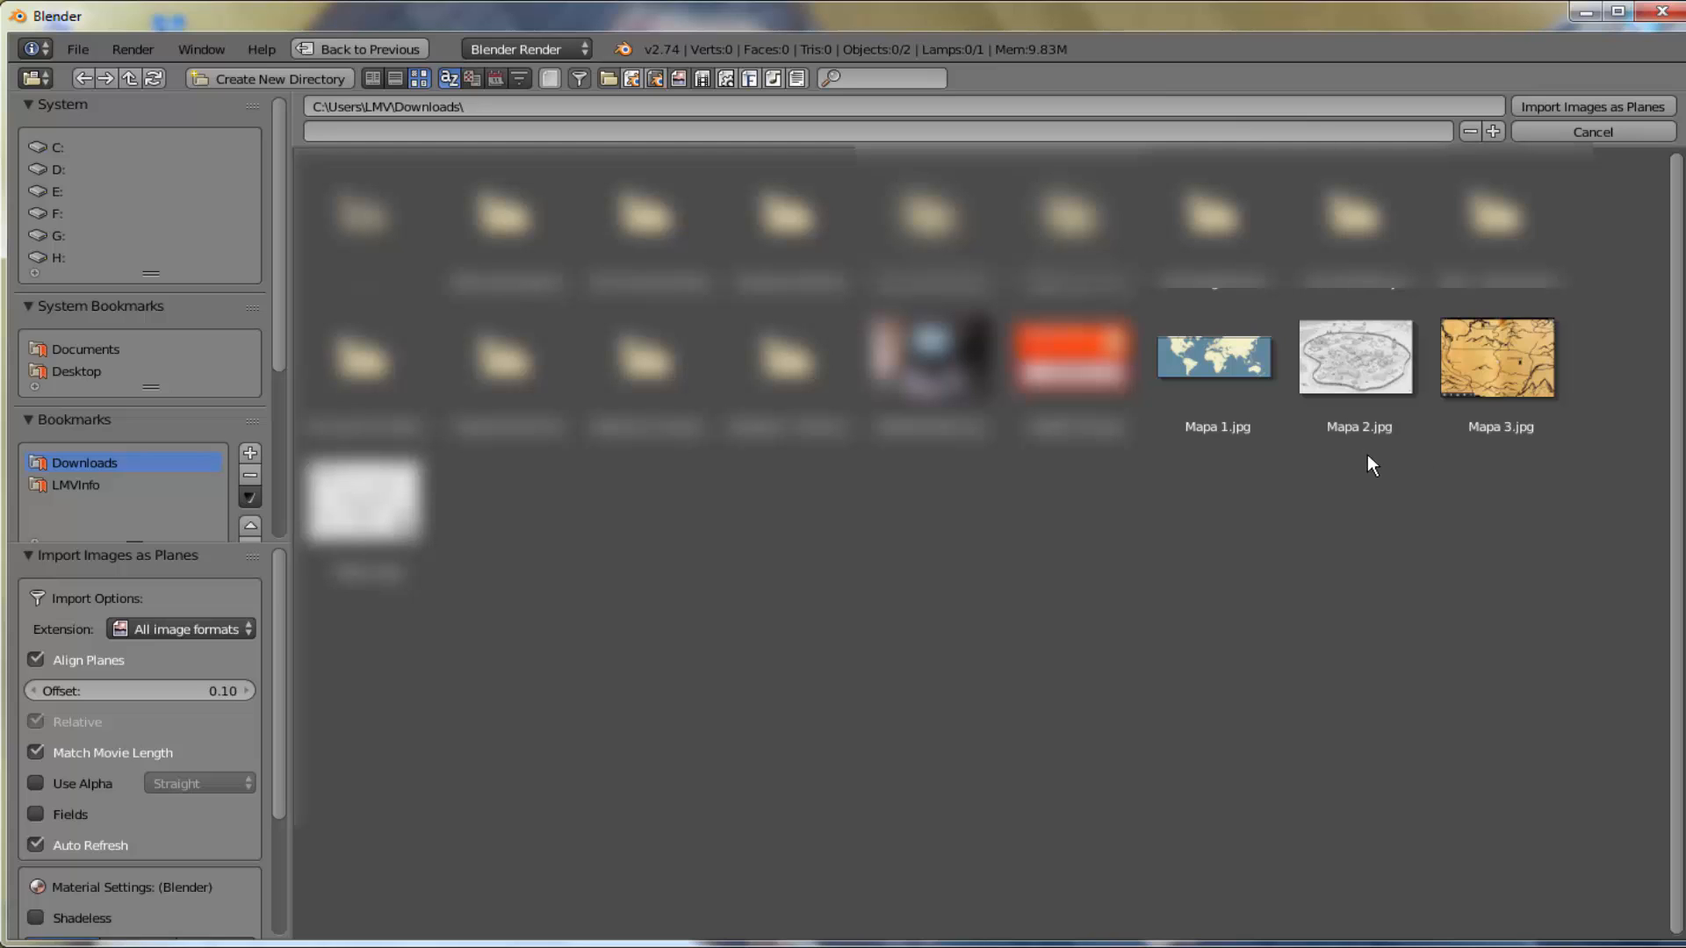
{"action": "left_click", "coordinate": [1491, 360]}
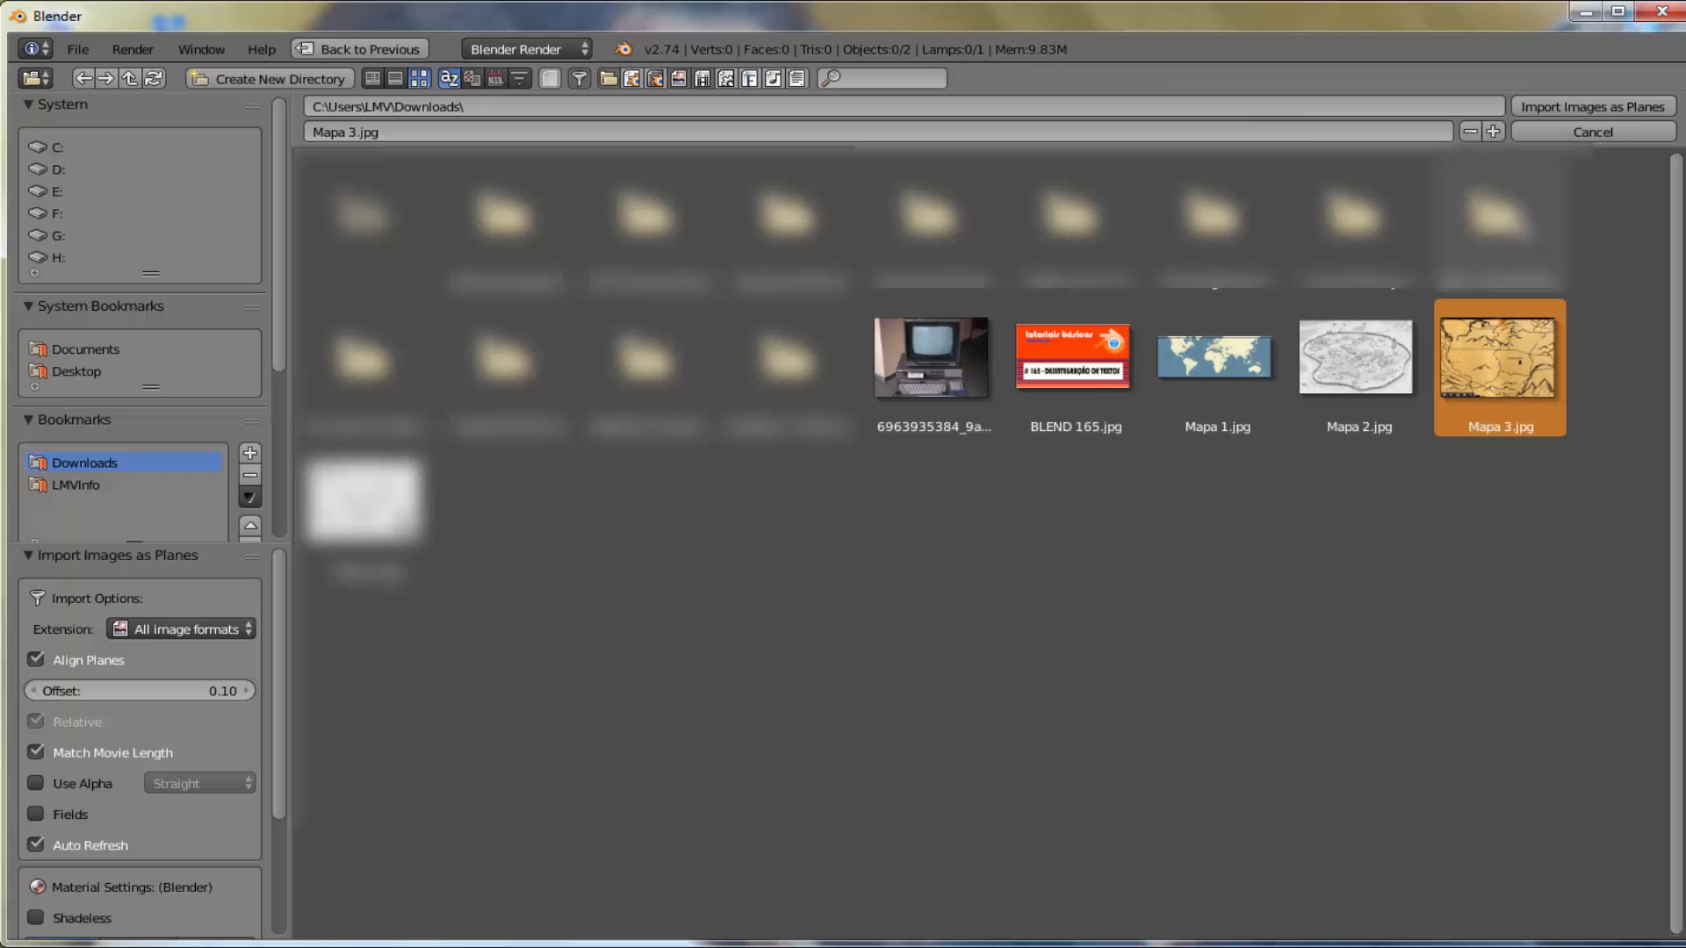
{"action": "left_click", "coordinate": [1600, 109]}
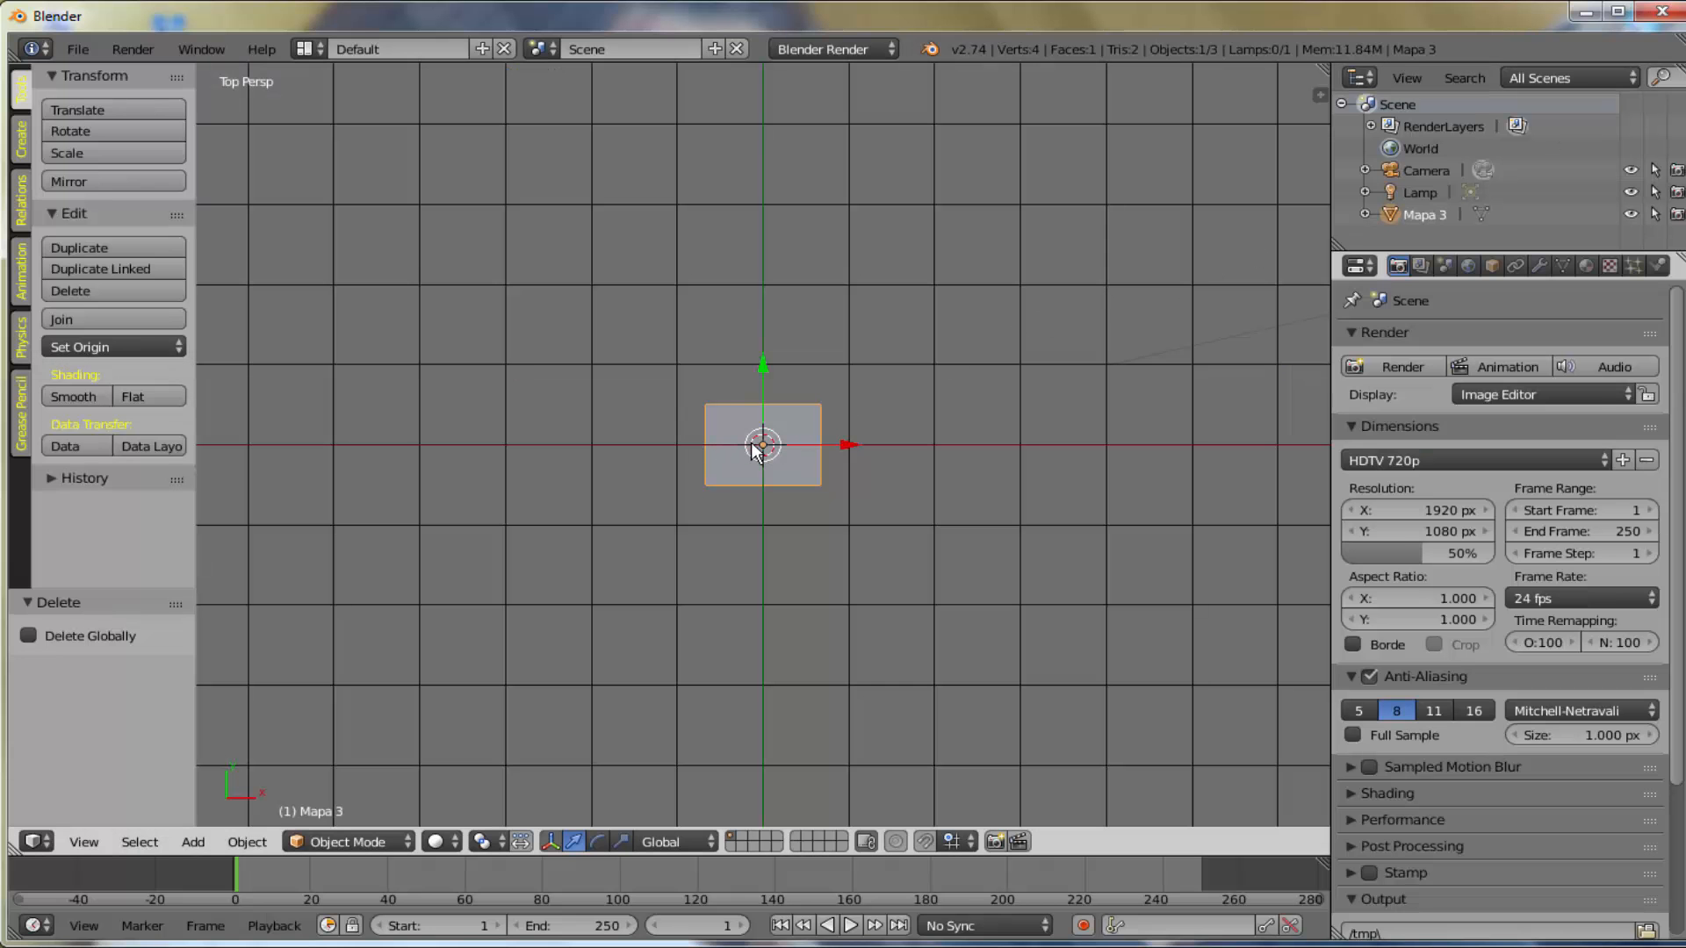
- Scale the map plane up uniformly by about 8.02 and render a test image
{"action": "scroll", "coordinate": [752, 470], "scroll_direction": "down", "scroll_amount": 3}
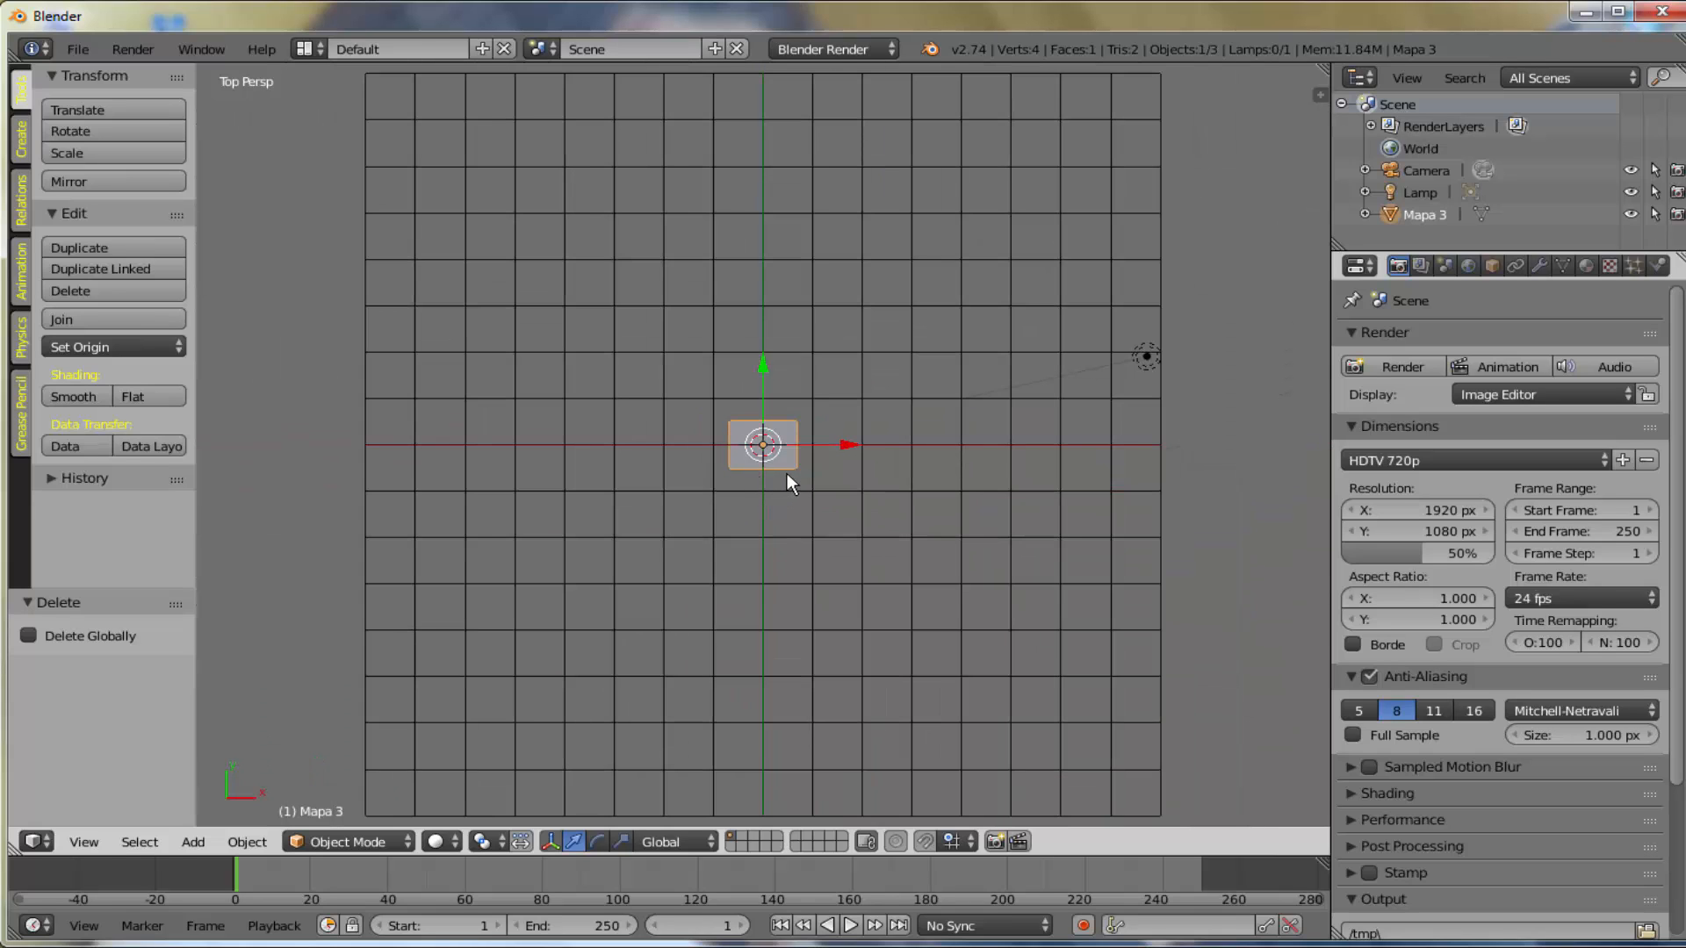
{"action": "key", "text": "s"}
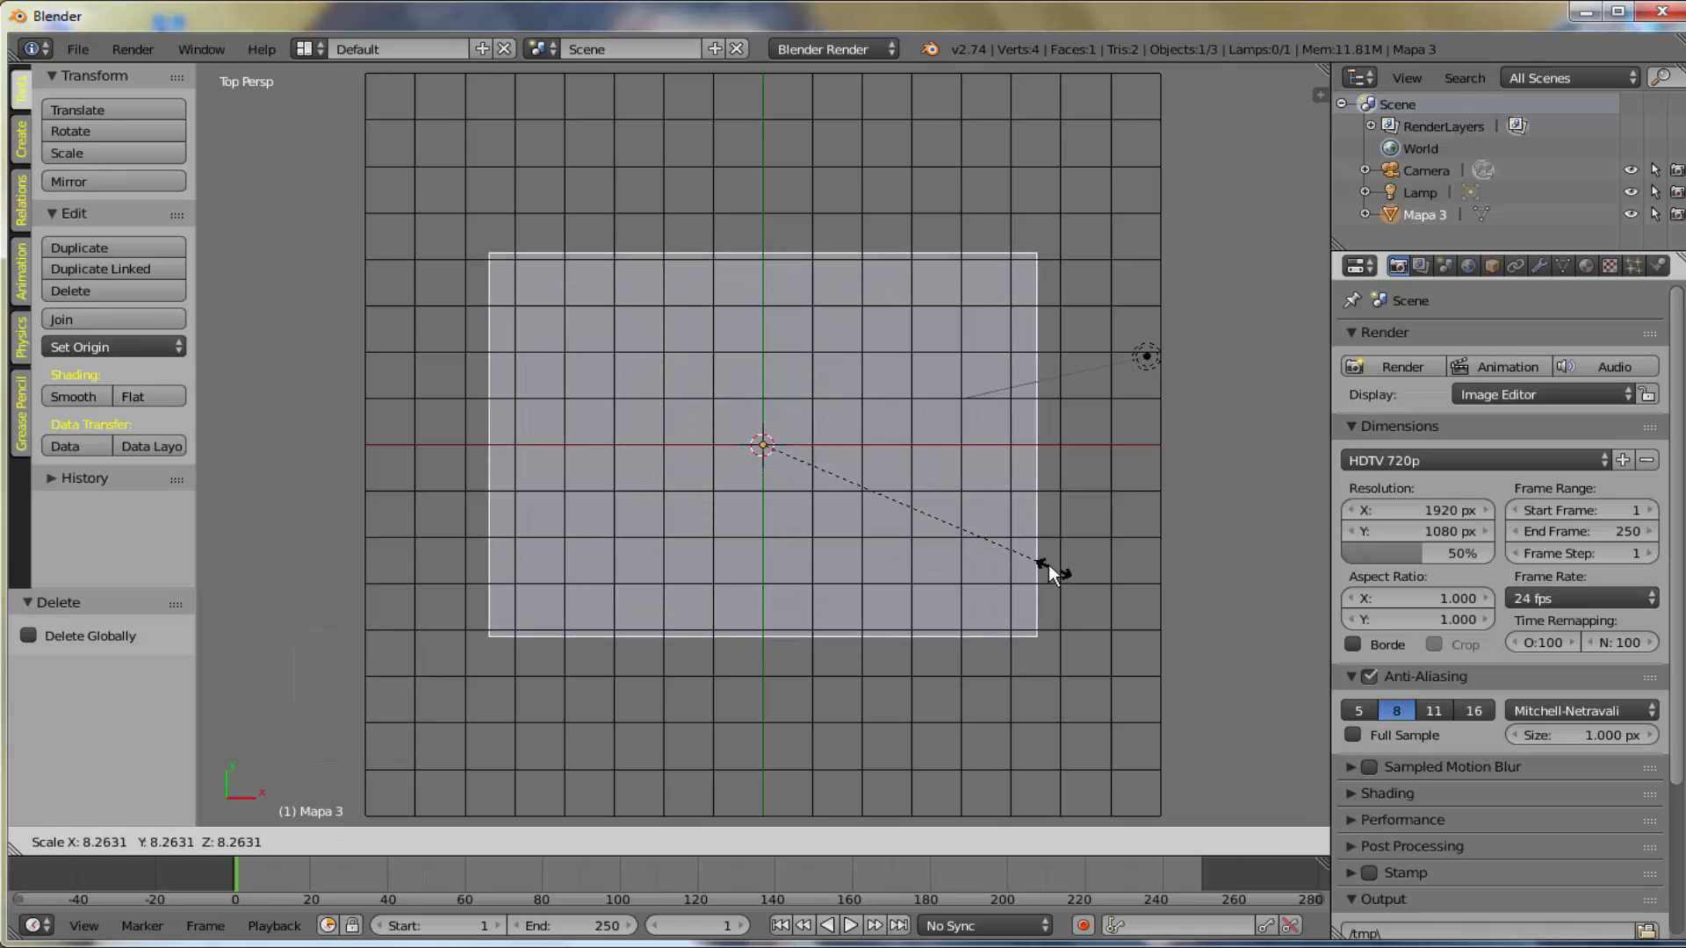
{"action": "left_click", "coordinate": [1047, 563]}
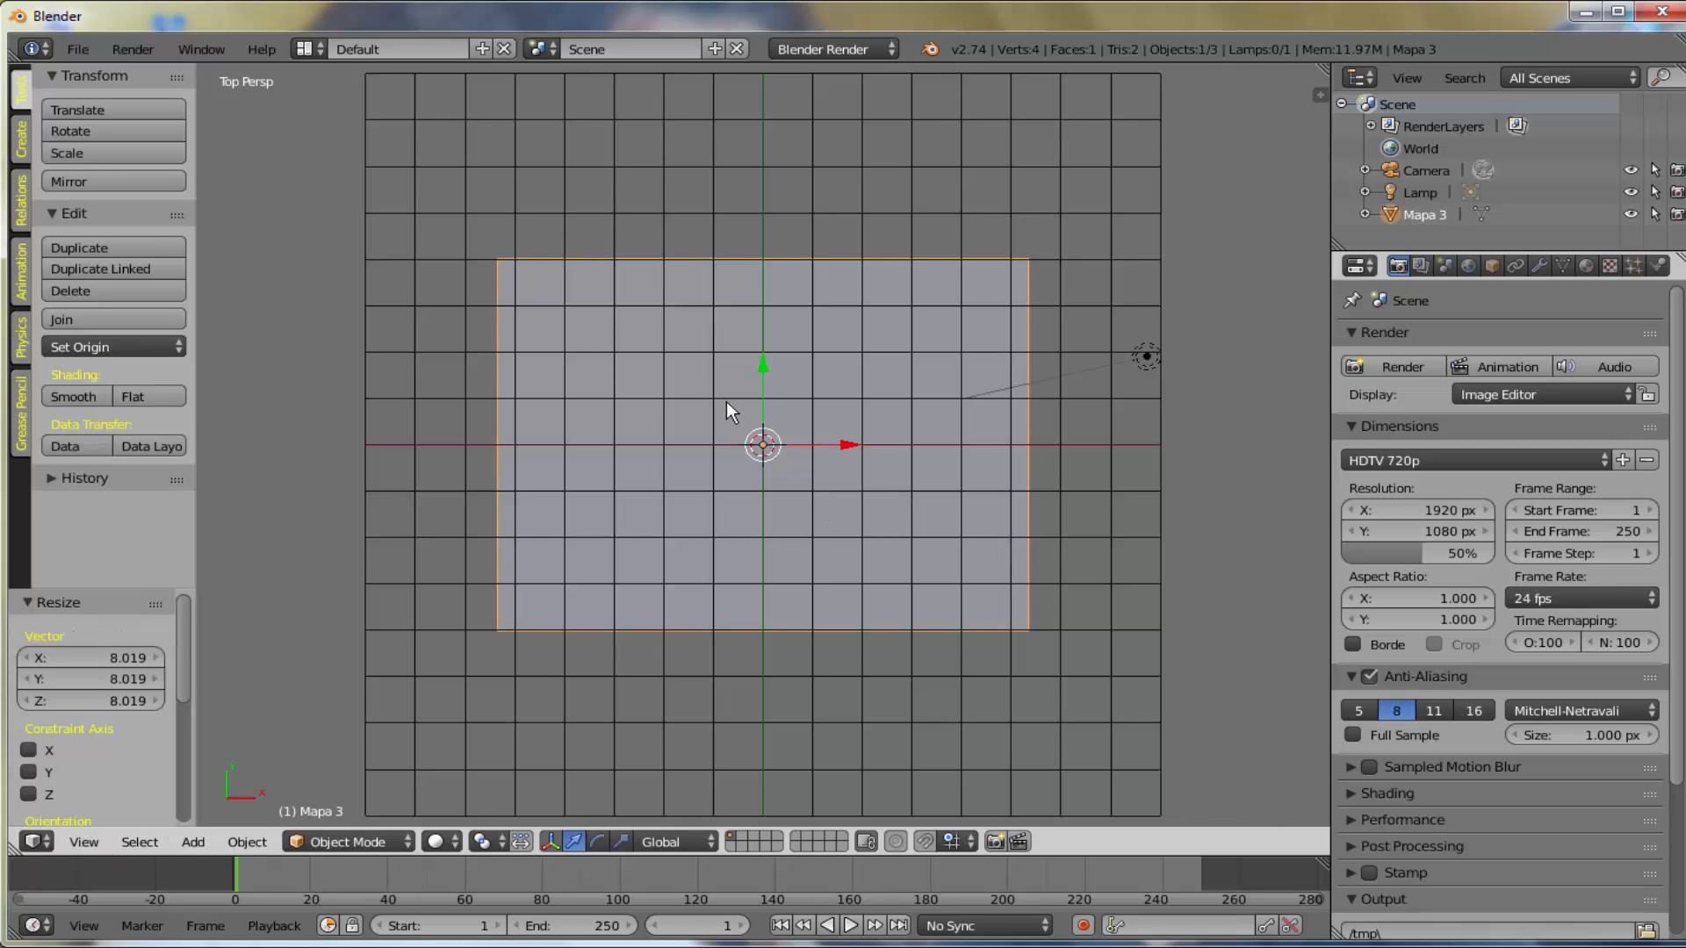
{"action": "key", "text": "F12"}
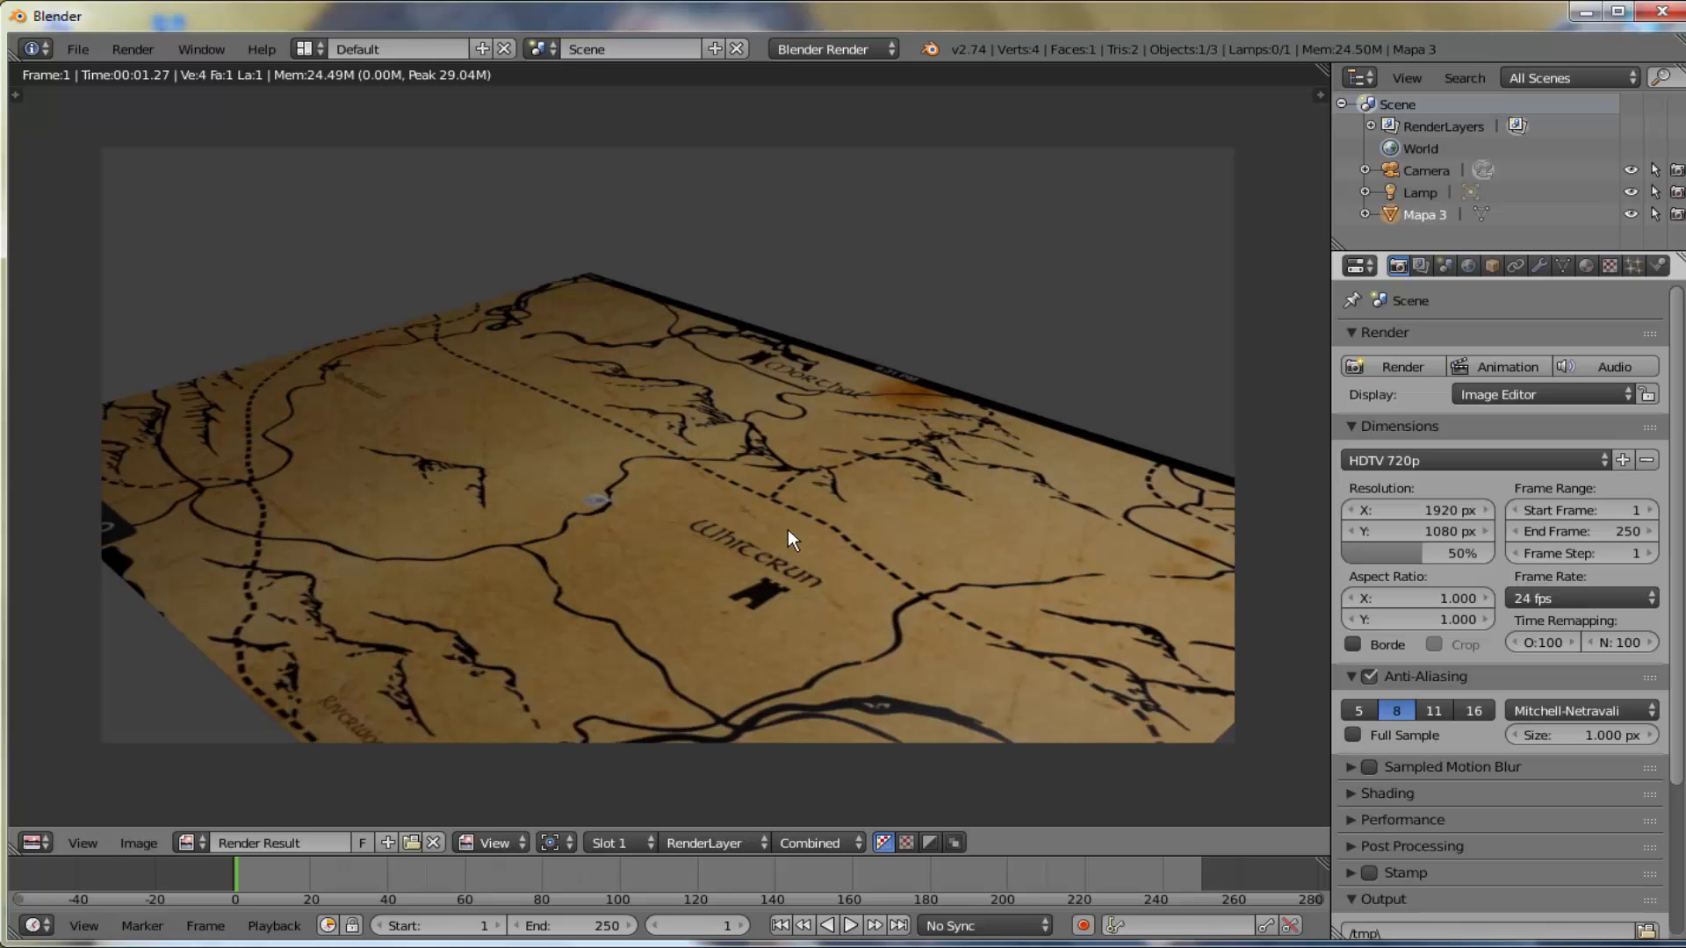
{"action": "key", "text": "Escape"}
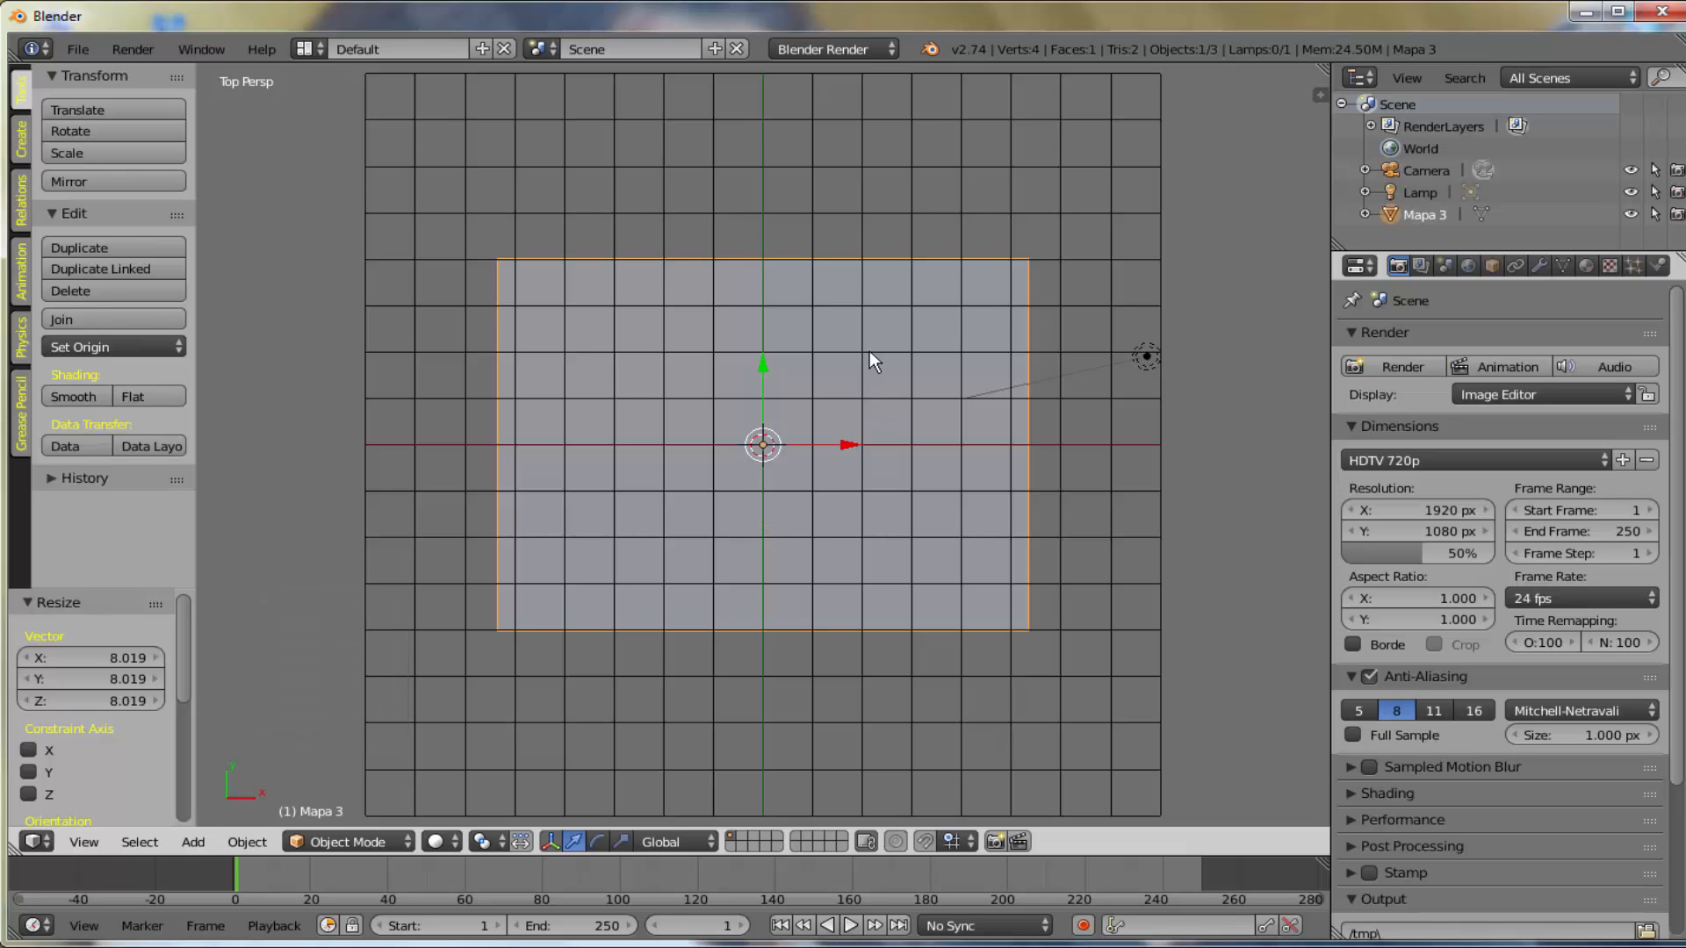
- Align the camera to the current top view with the Align Camera To View command
{"action": "key", "text": "space"}
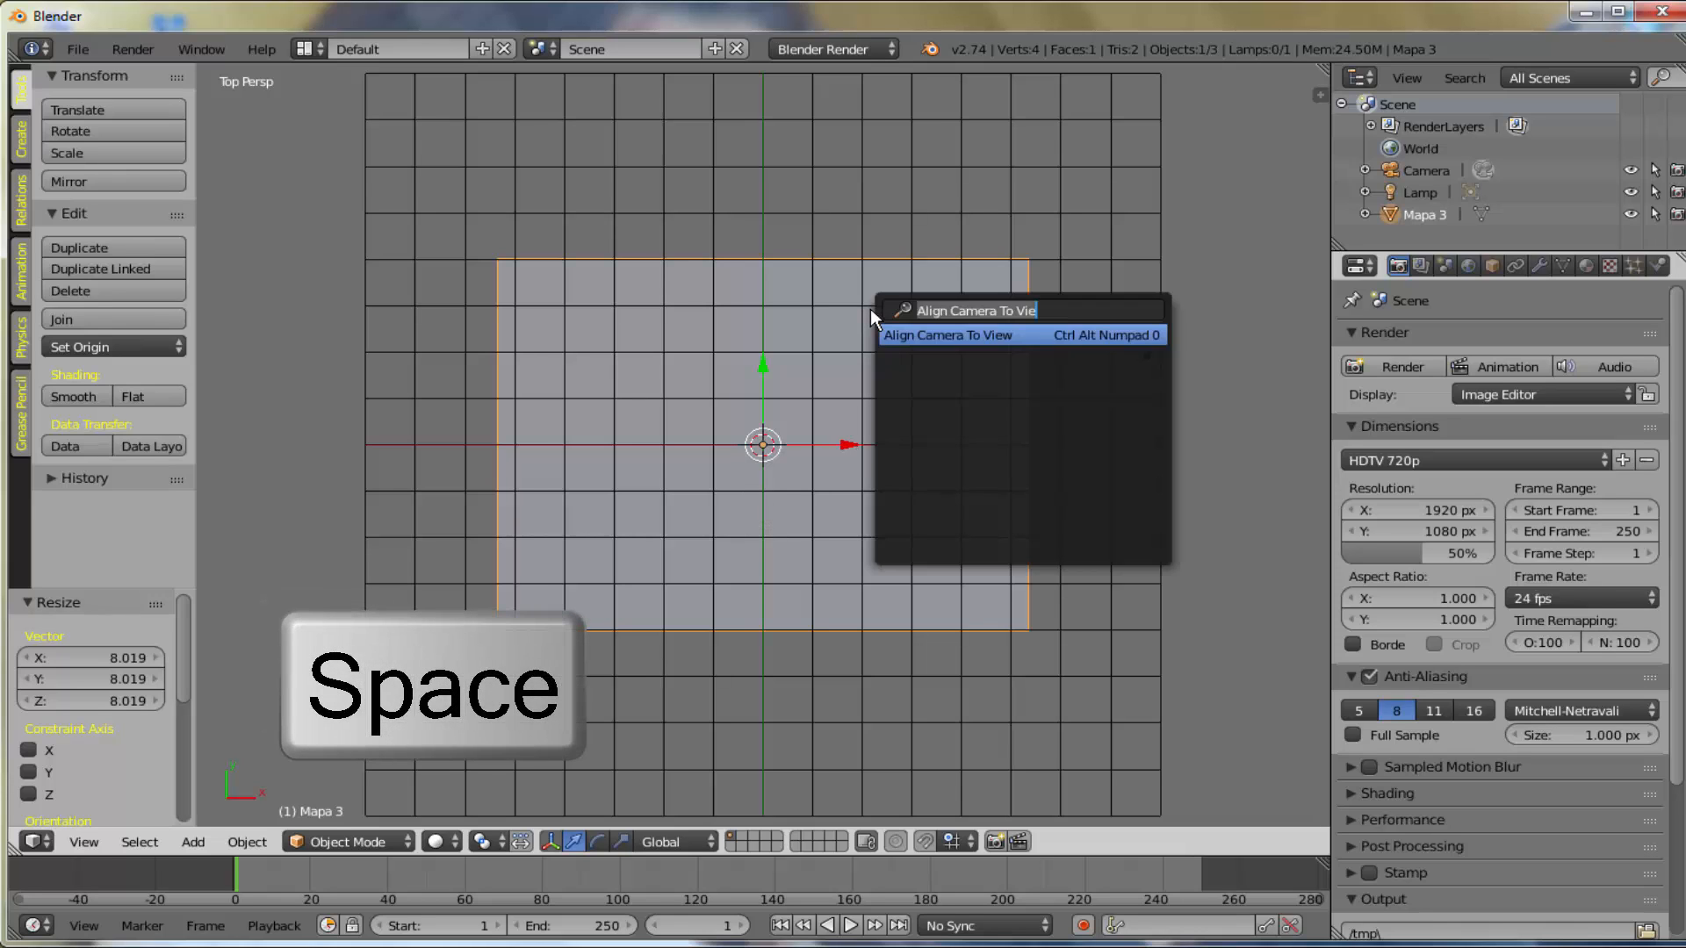
{"action": "left_click_drag", "start_coordinate": [959, 311], "coordinate": [1079, 310]}
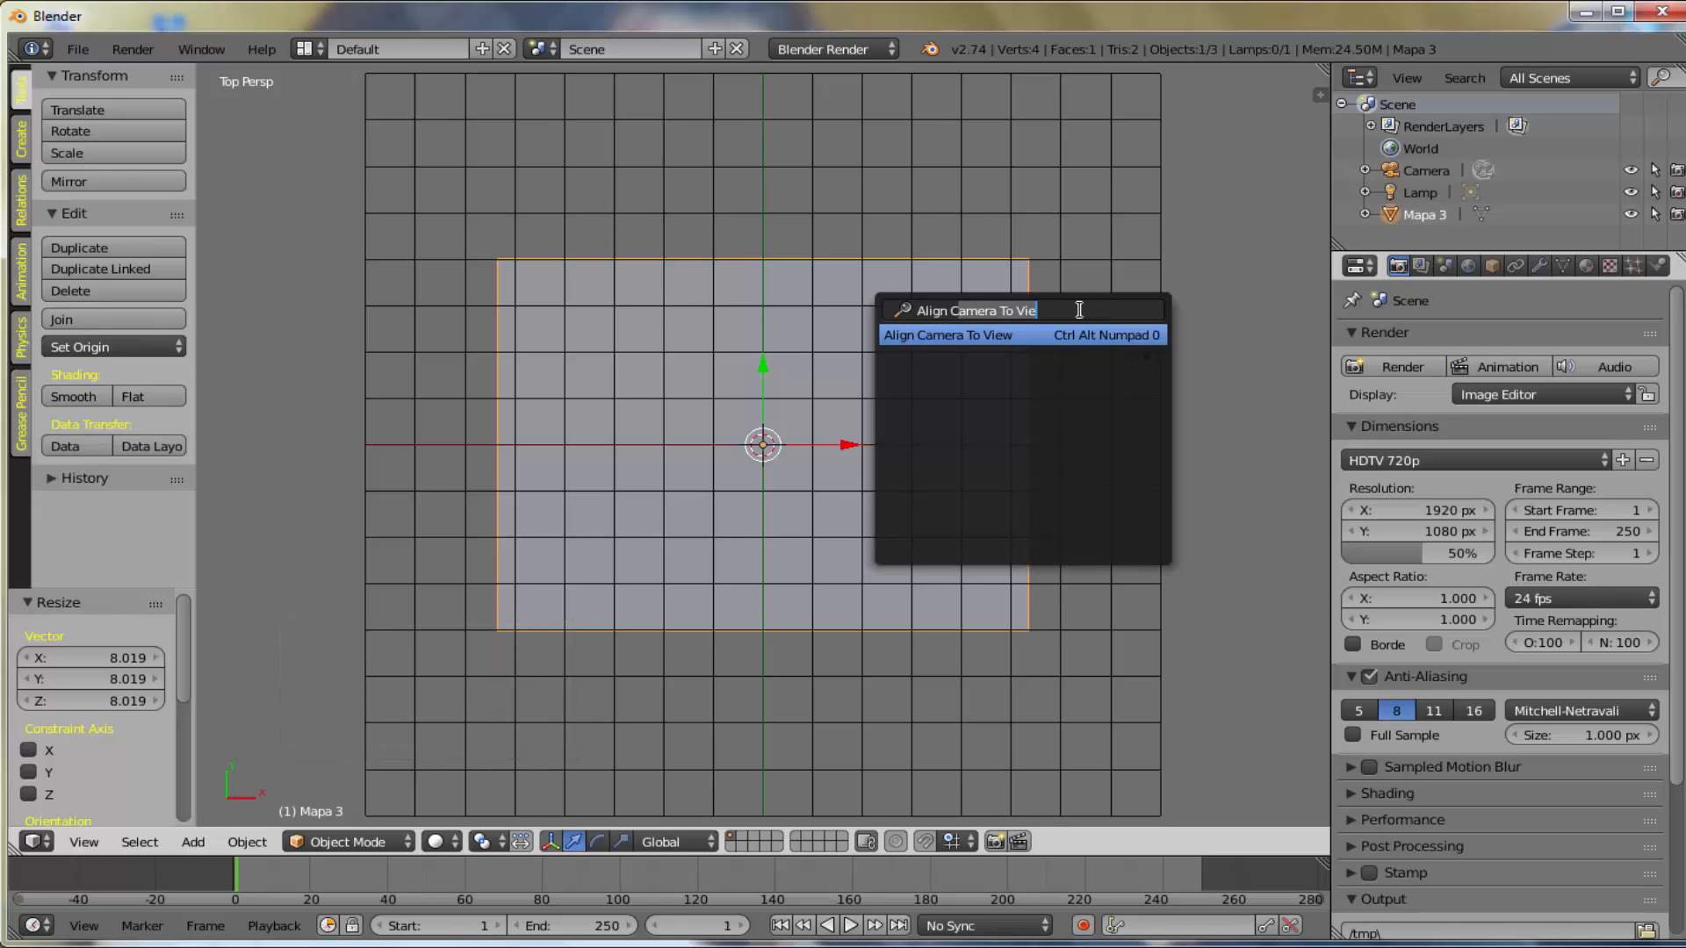
{"action": "key", "text": "BackSpace"}
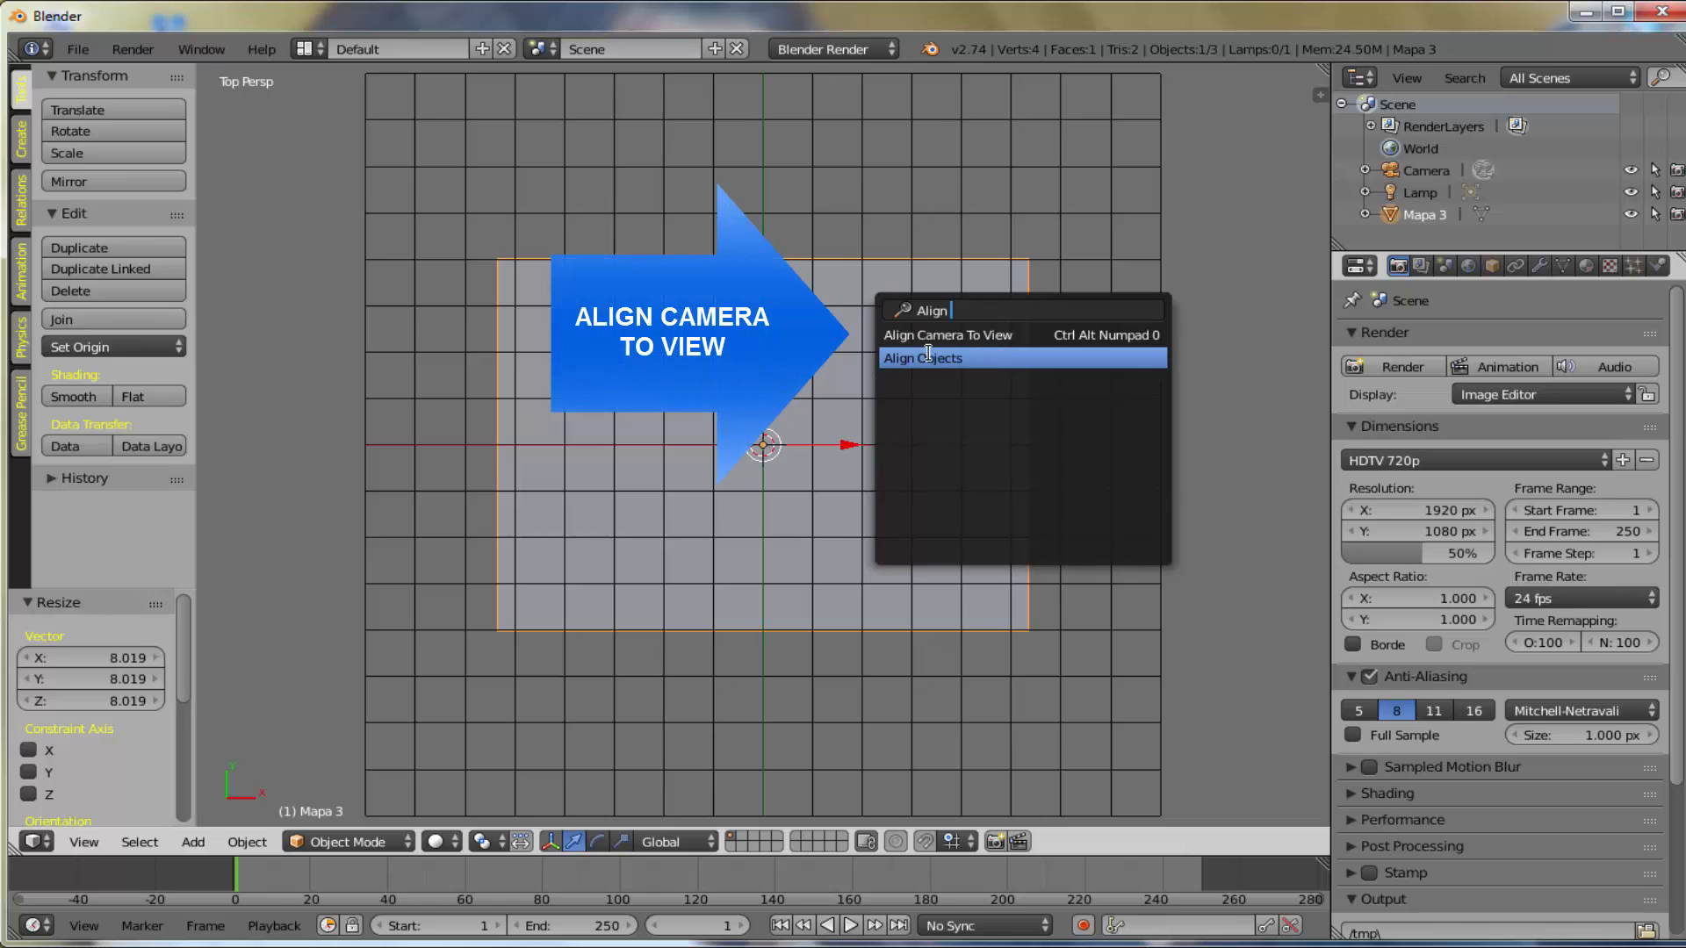
{"action": "left_click", "coordinate": [988, 333]}
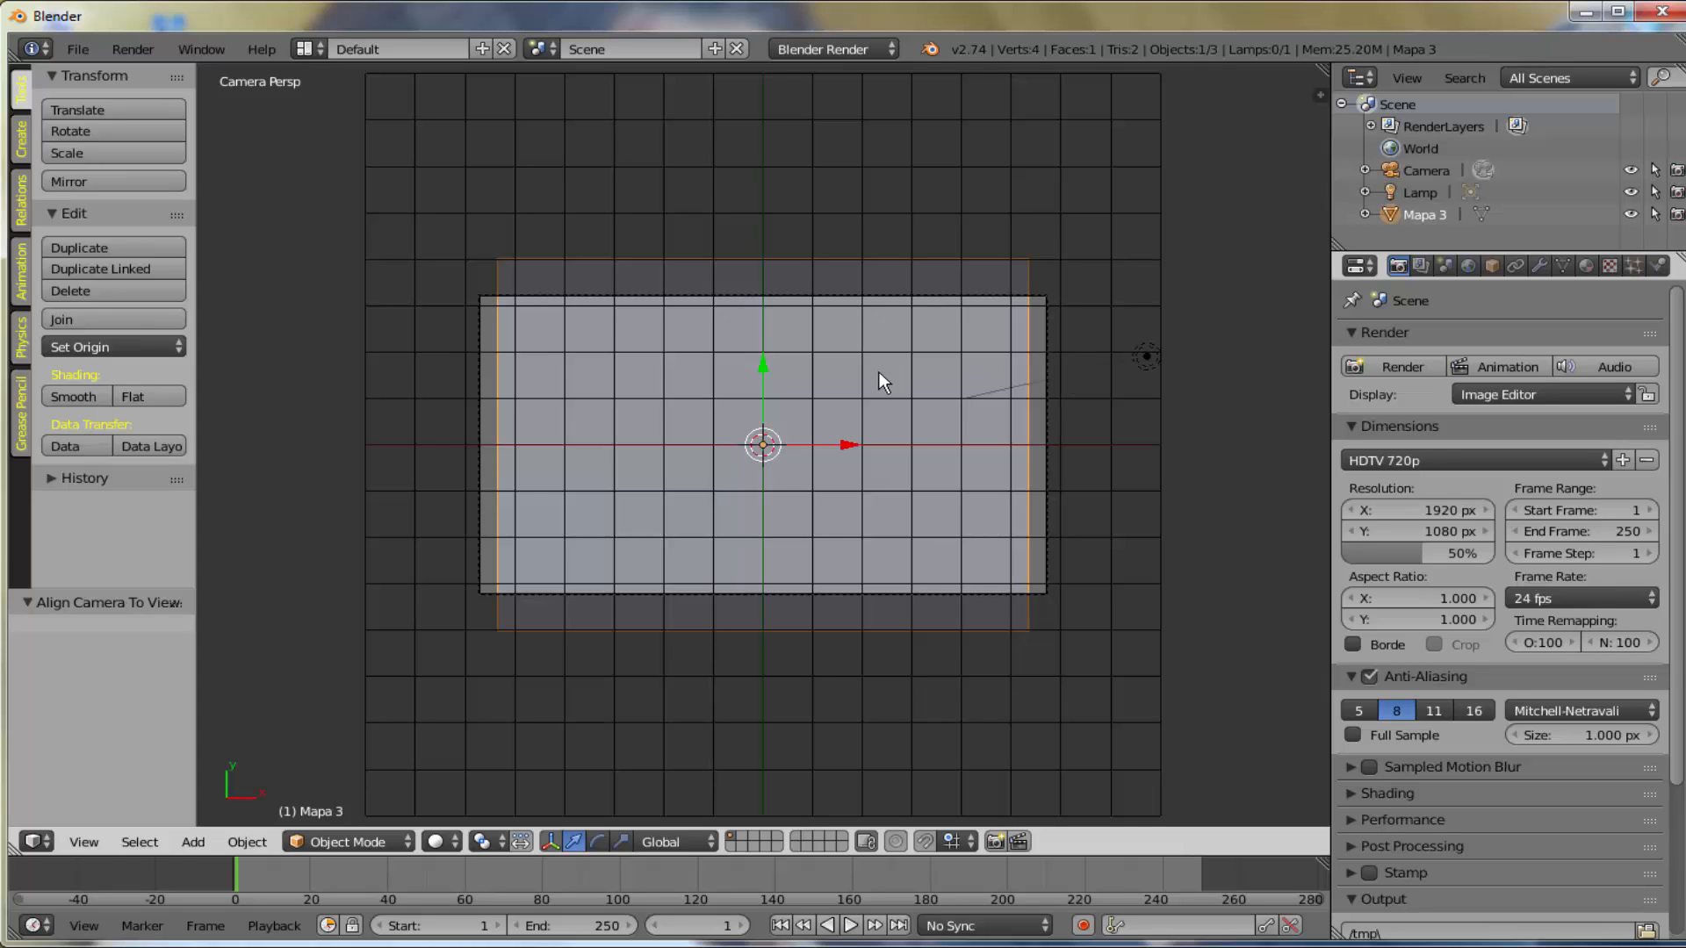
- Scale the map plane by about 1.056 along X and 0.804 along Y to fill the camera frame, and render a test image
{"action": "key", "text": "s"}
{"action": "key", "text": "x"}
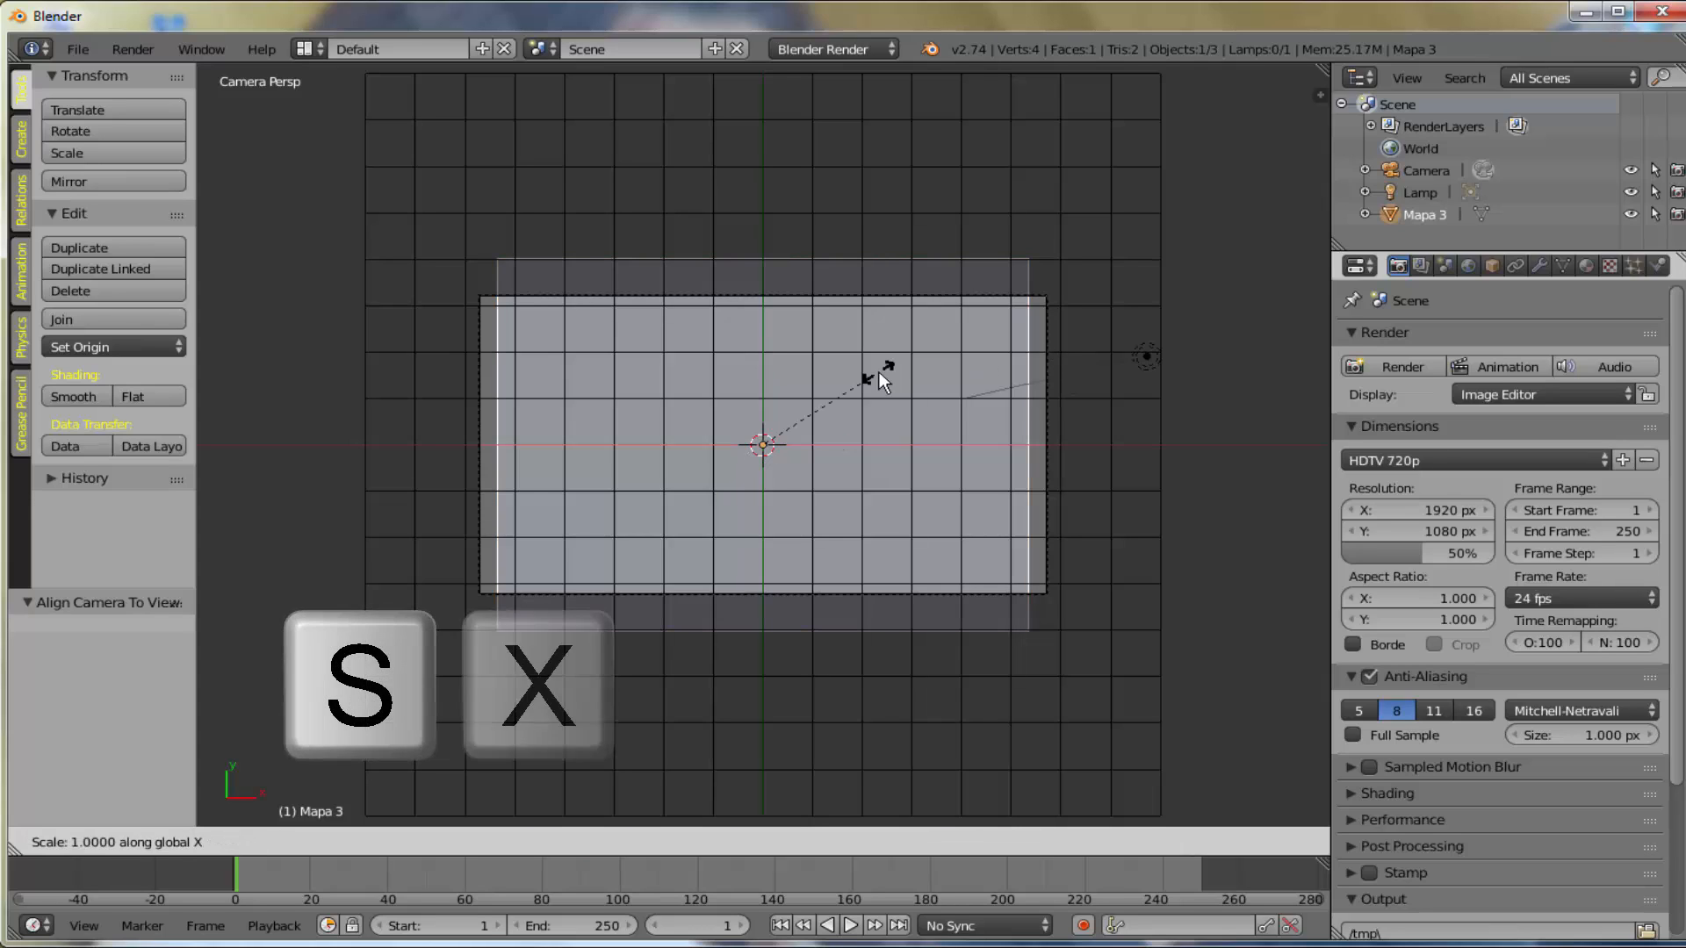
{"action": "left_click", "coordinate": [889, 374]}
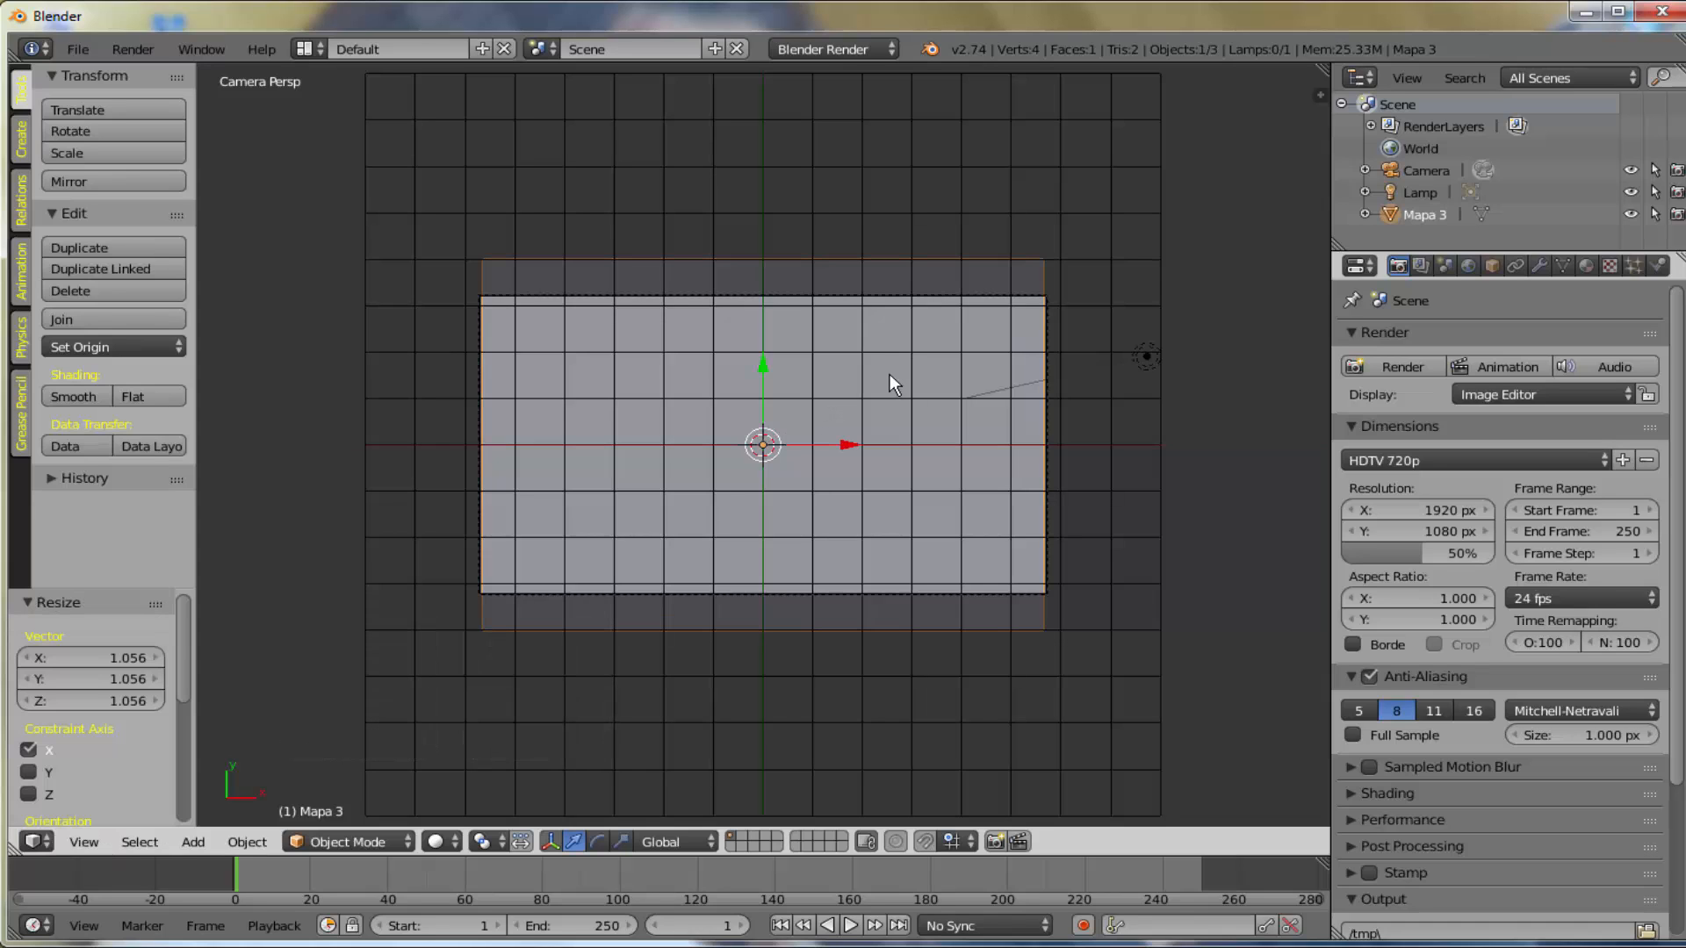
{"action": "key", "text": "s"}
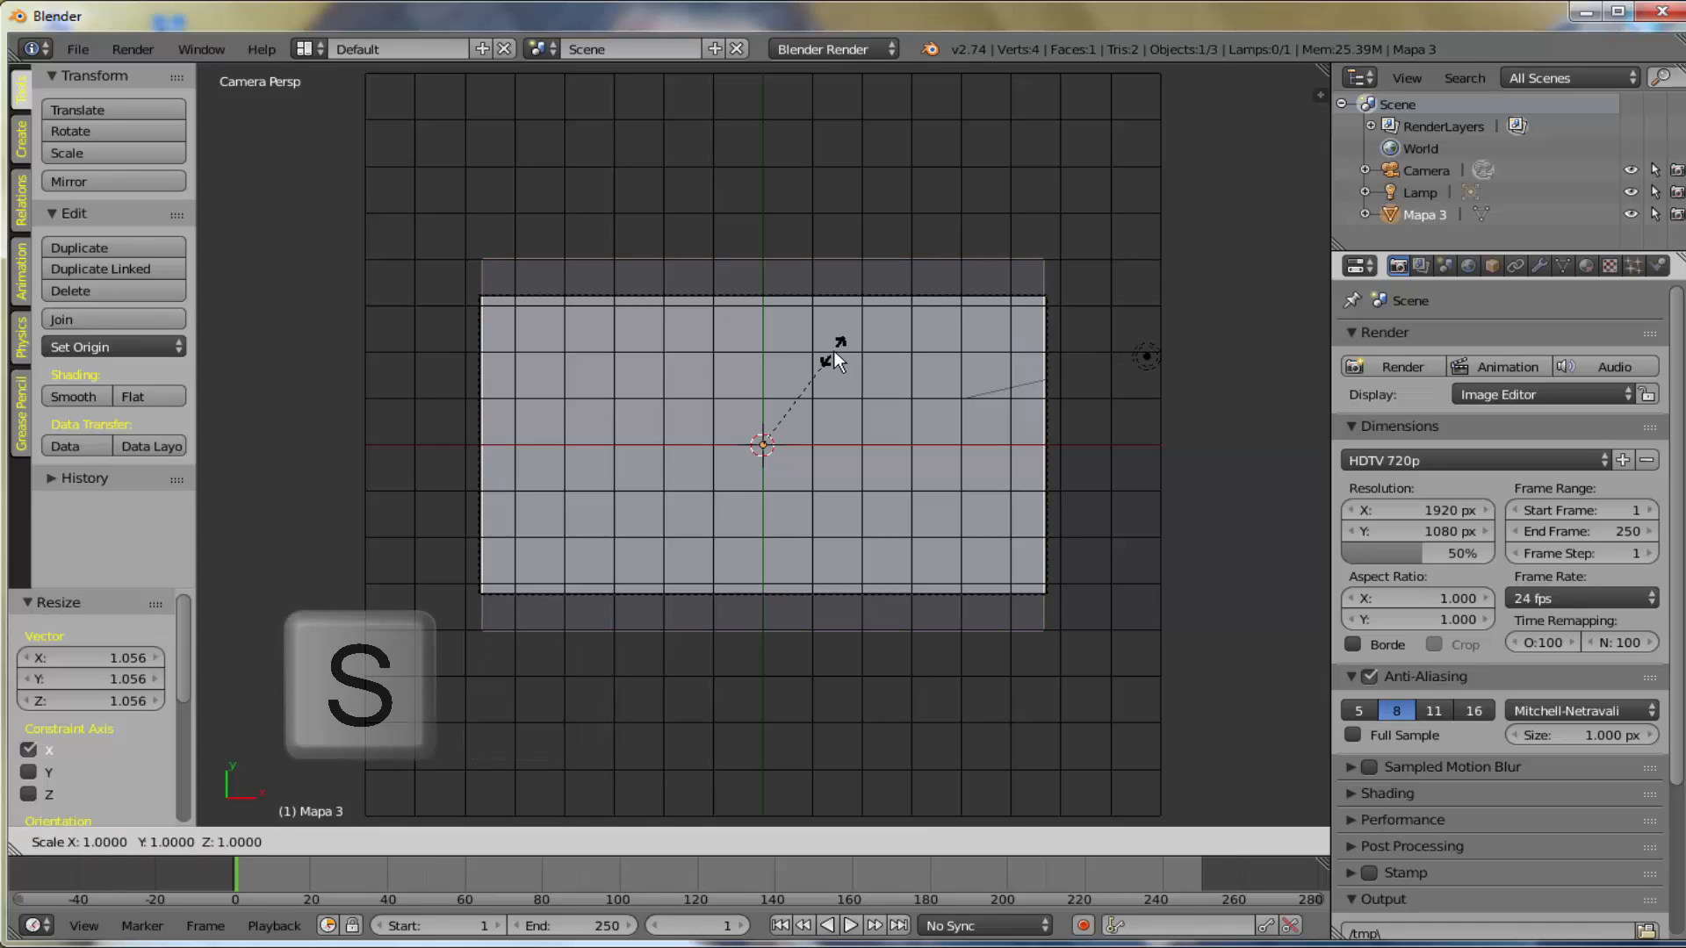
{"action": "key", "text": "y"}
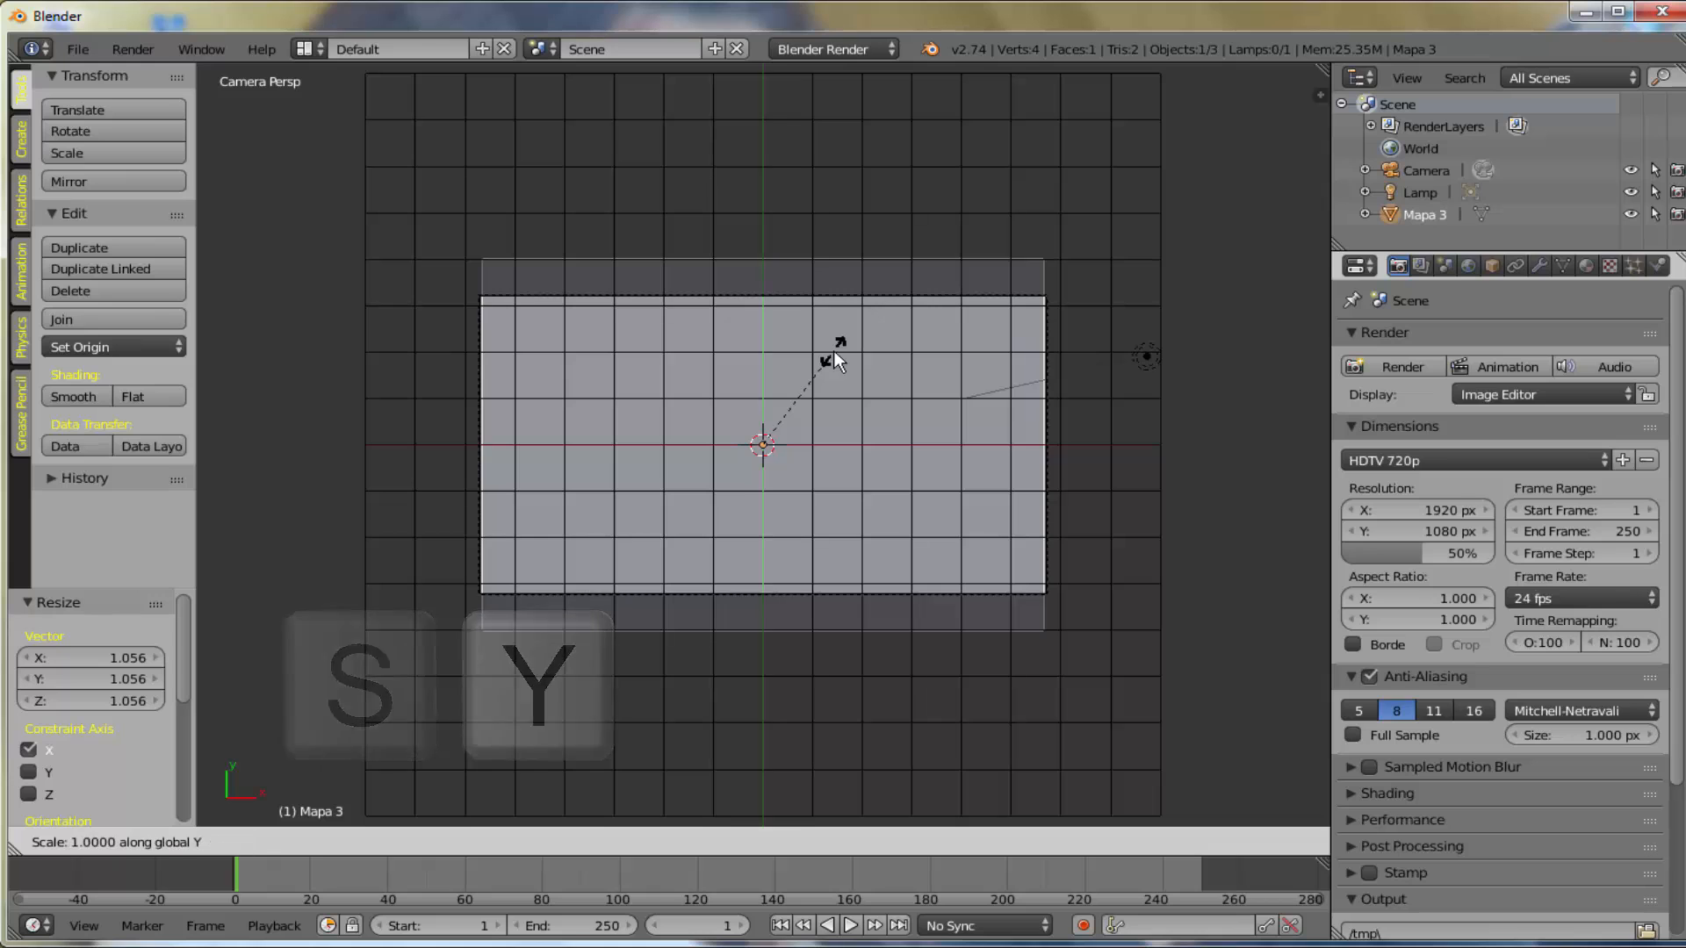
{"action": "left_click", "coordinate": [820, 370]}
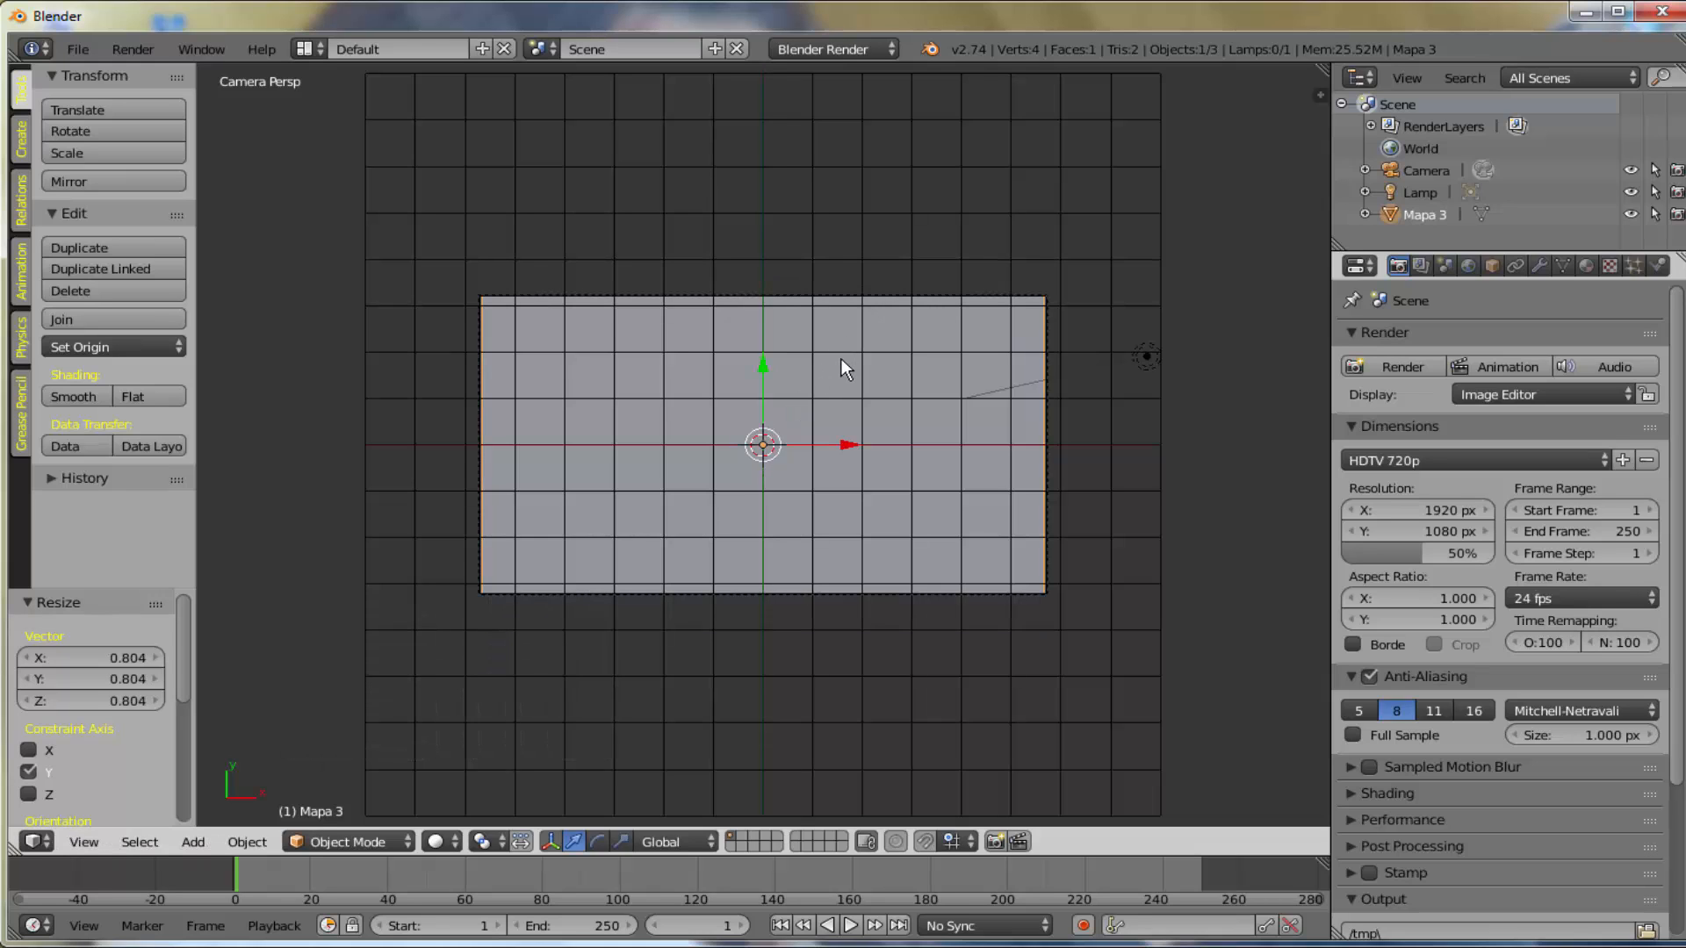
{"action": "key", "text": "F12"}
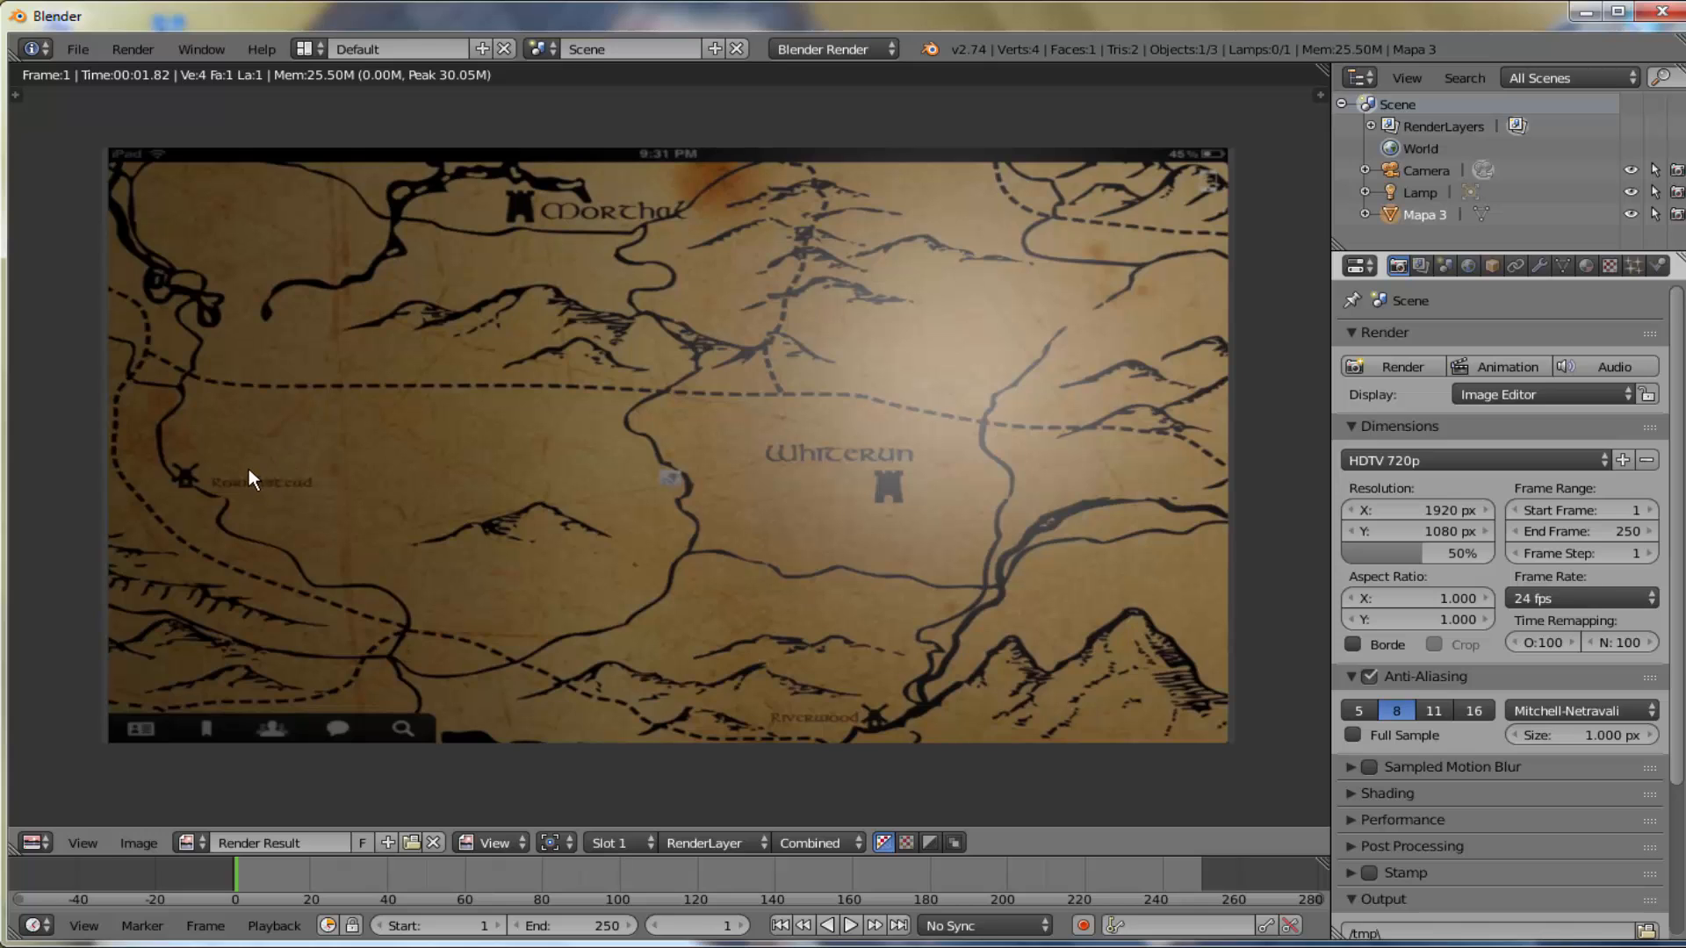
{"action": "key", "text": "Escape"}
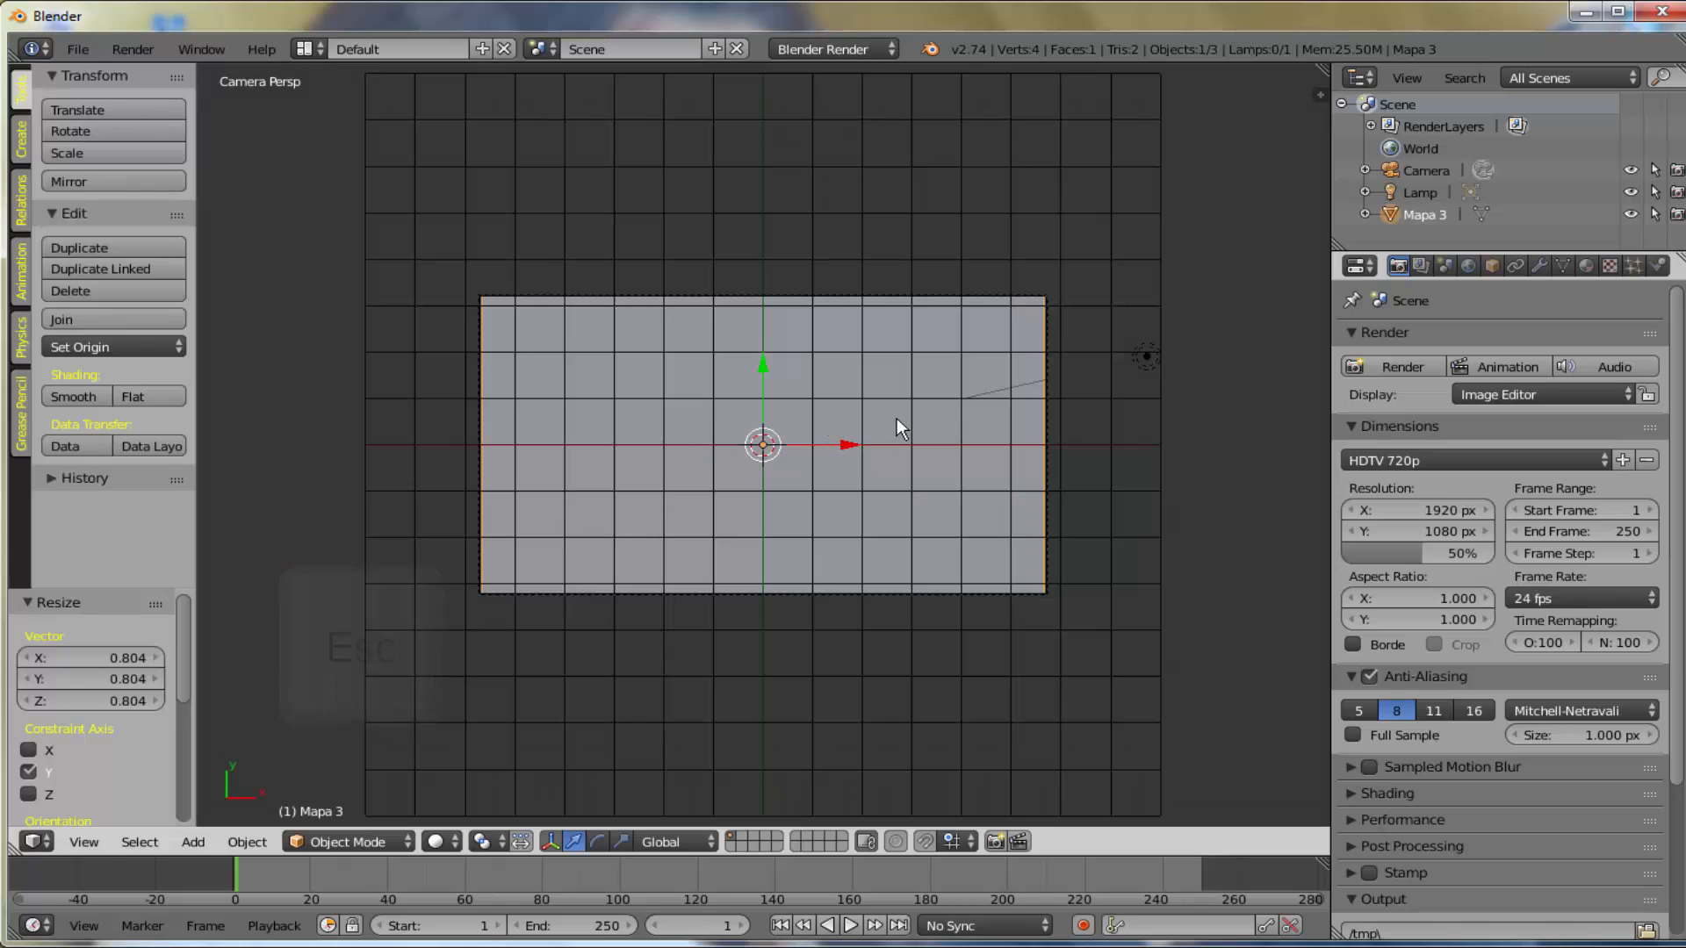
- Set the map material's Emit to 0.37 and specular intensity to 0, and render a test image
{"action": "left_click", "coordinate": [1588, 265]}
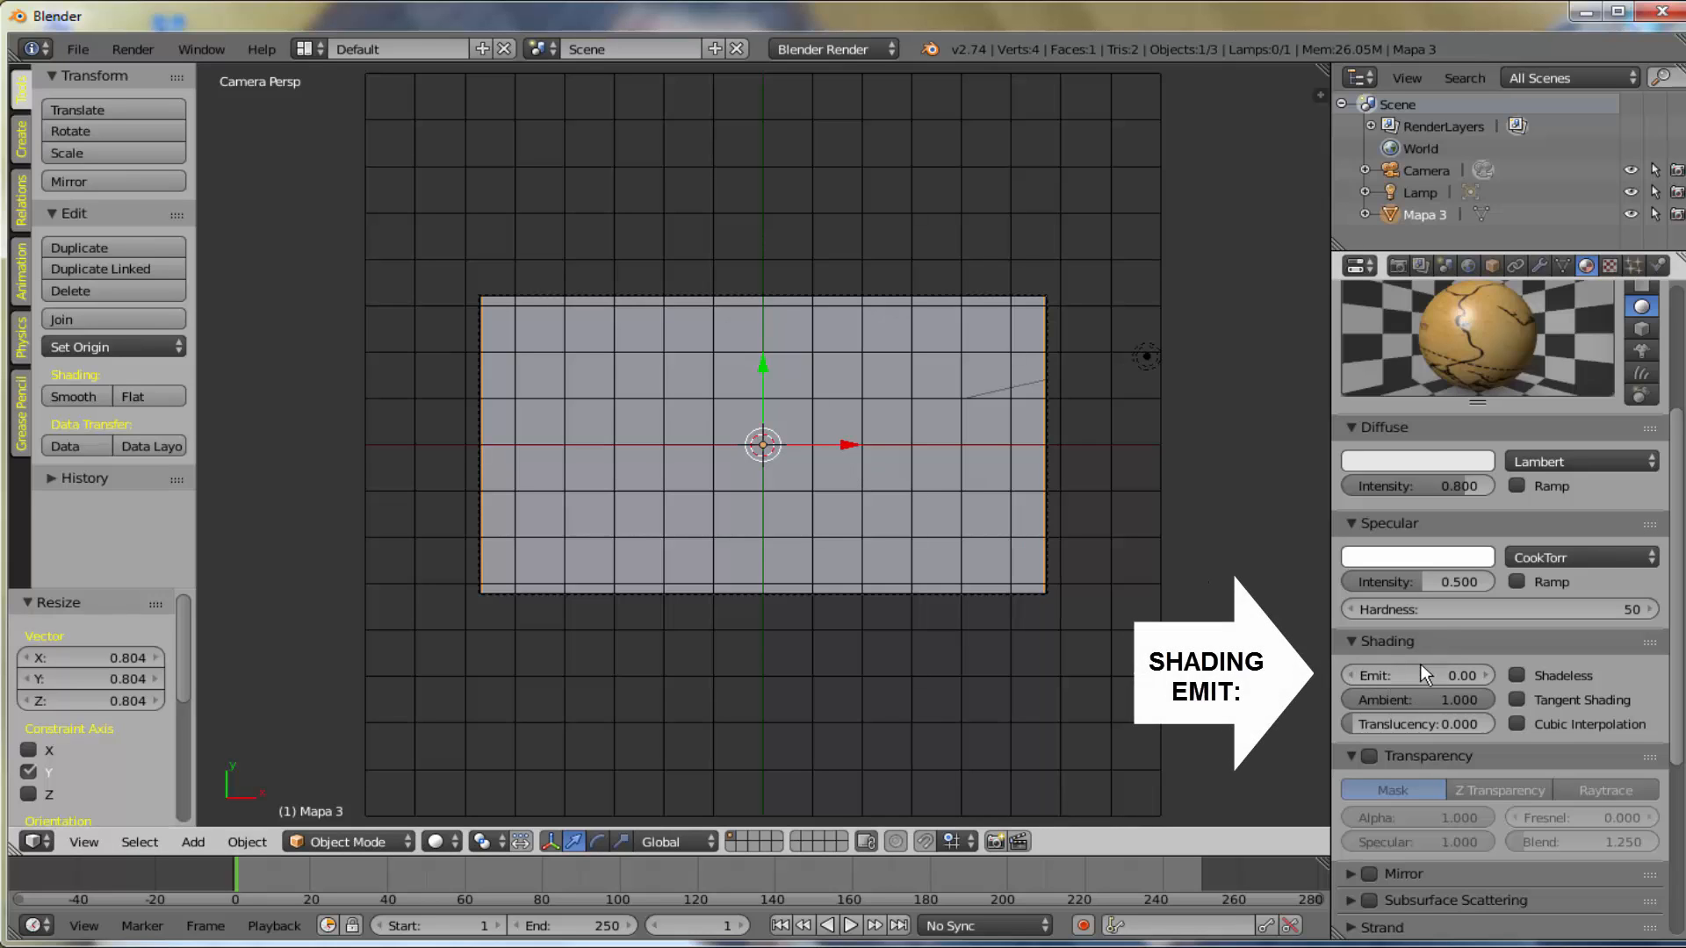
{"action": "left_click_drag", "start_coordinate": [1419, 673], "coordinate": [1459, 672]}
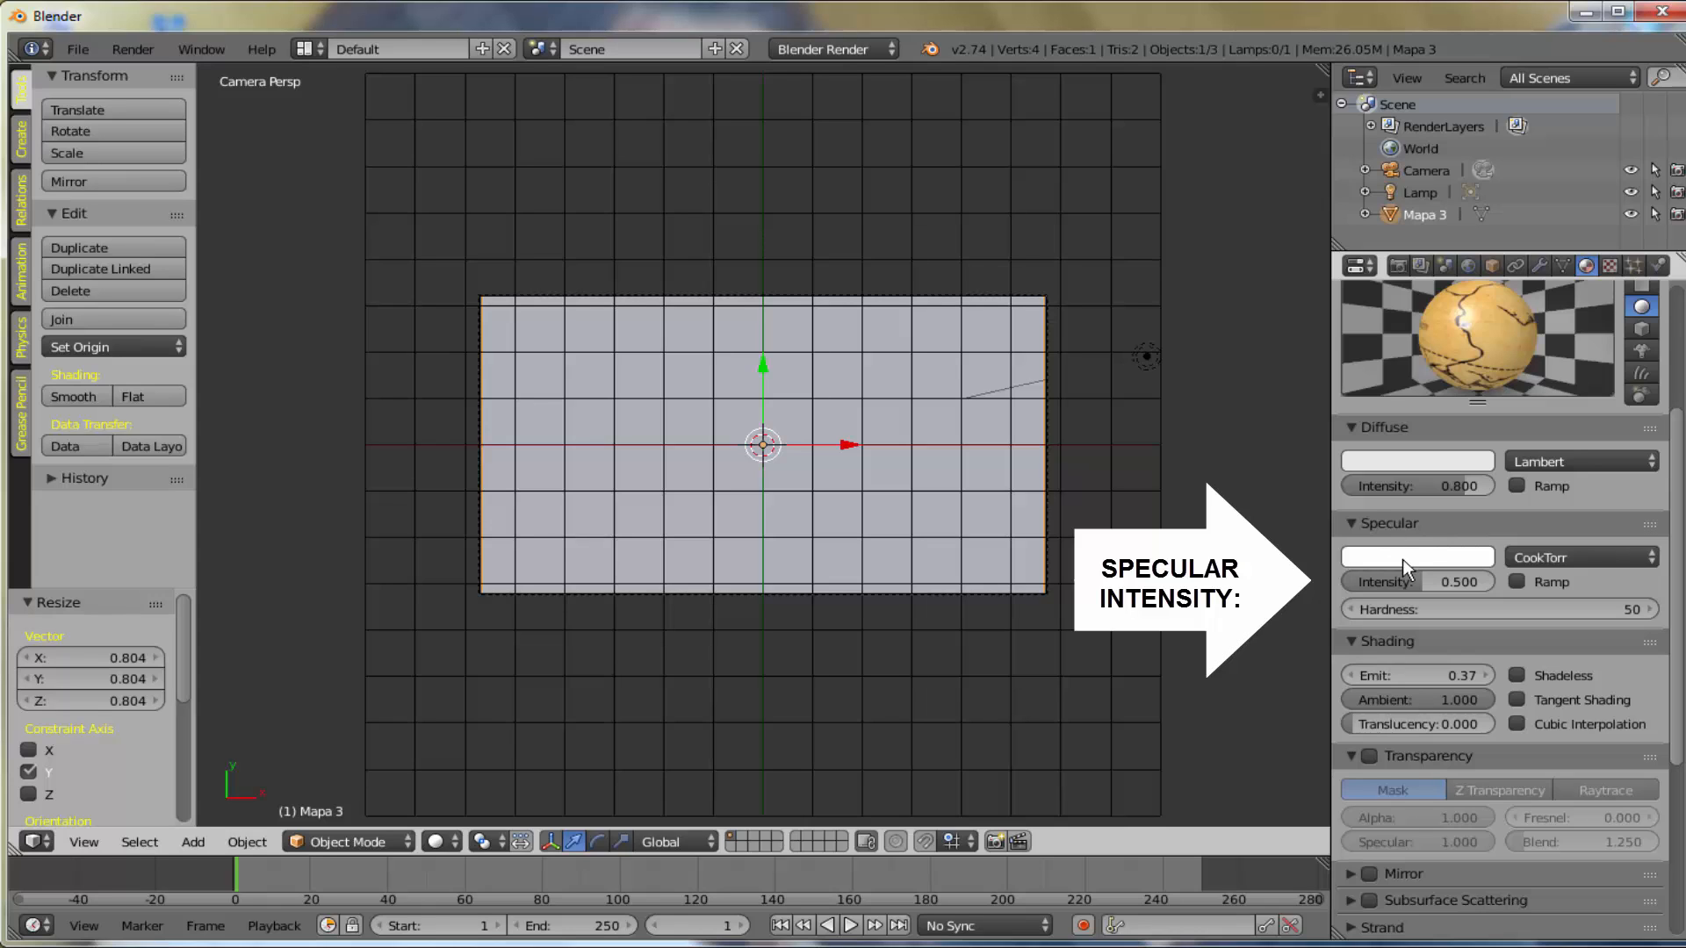
{"action": "left_click_drag", "start_coordinate": [1420, 582], "coordinate": [1351, 582]}
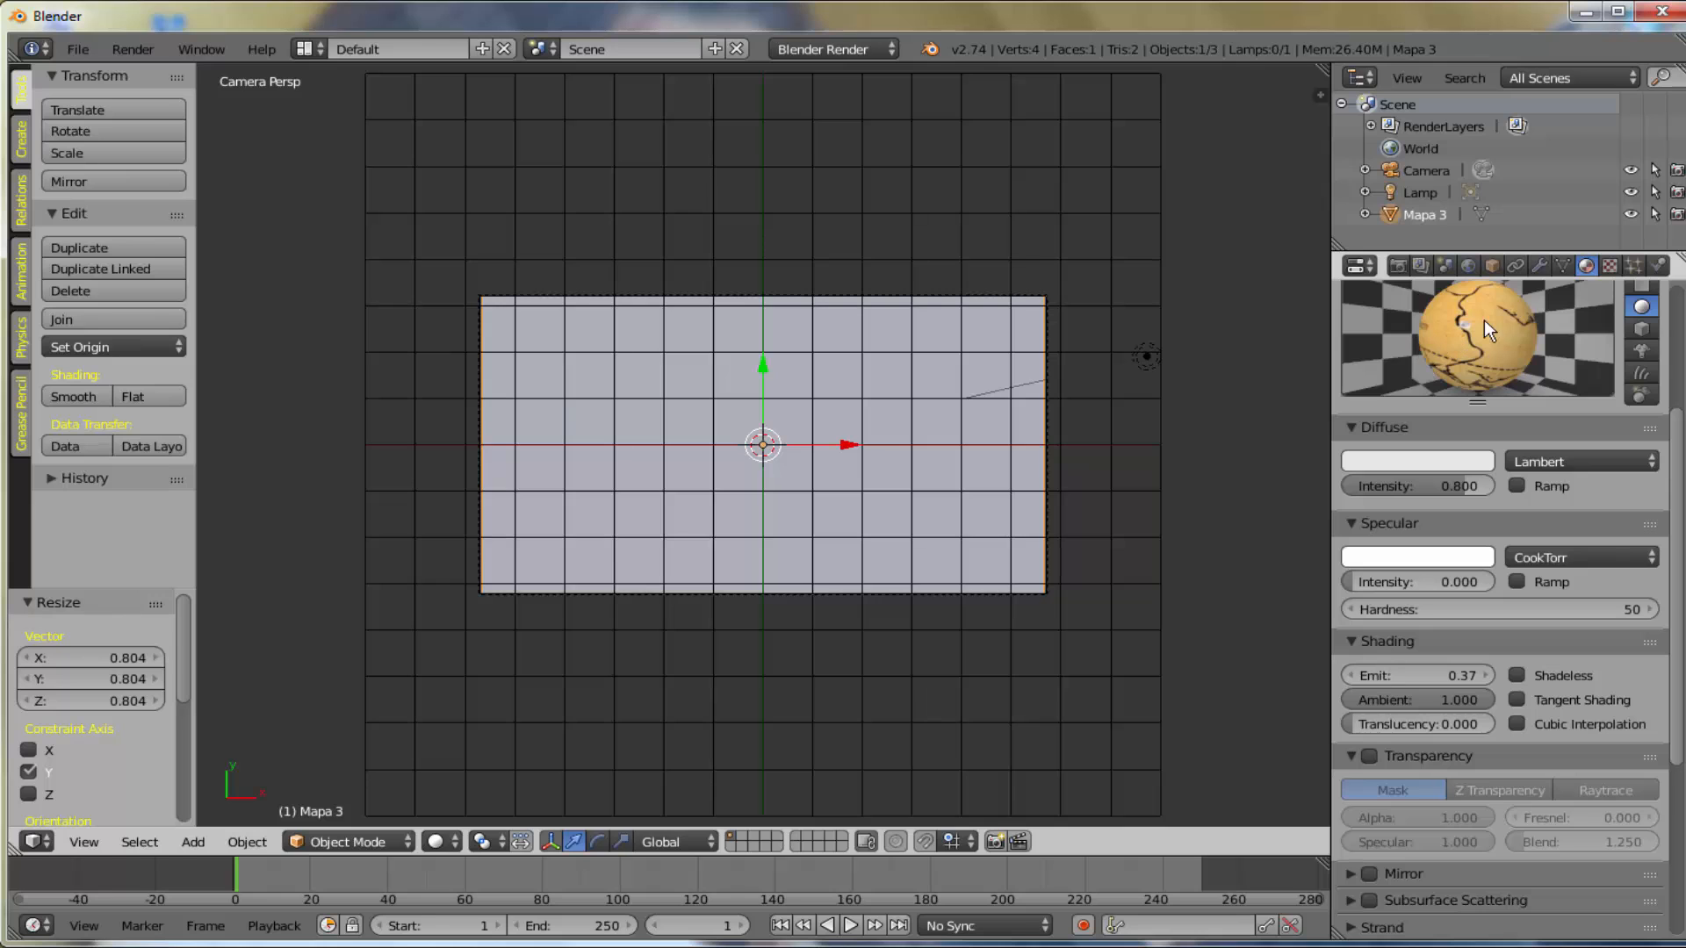
{"action": "key", "text": "F12"}
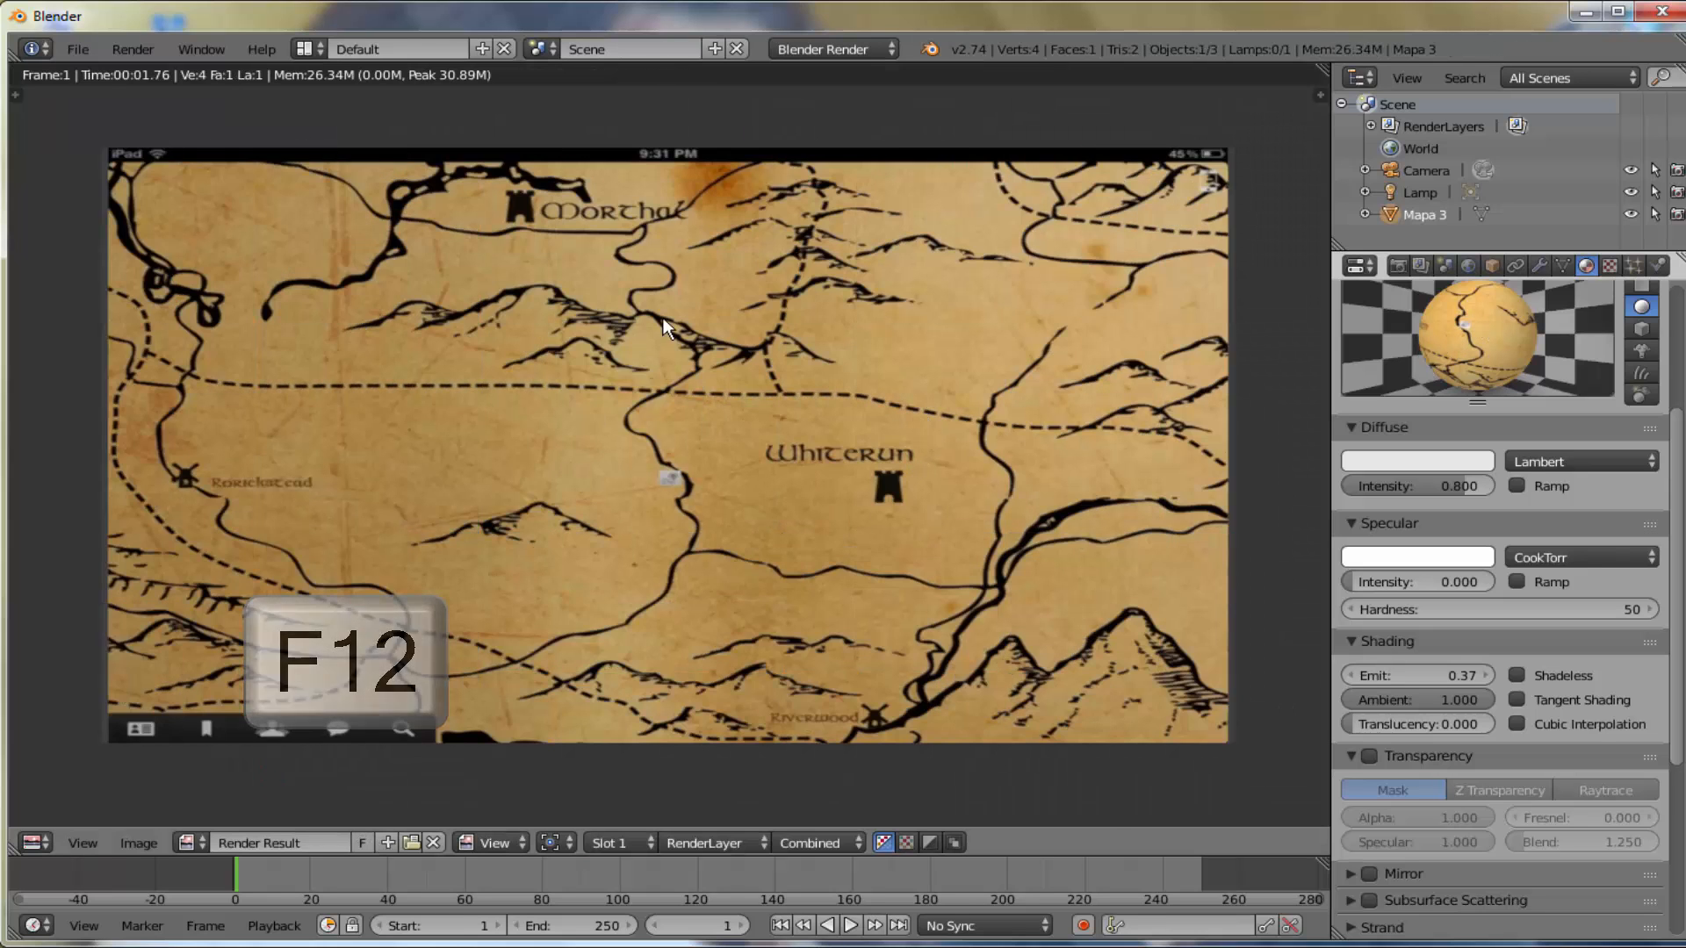
{"action": "key", "text": "Escape"}
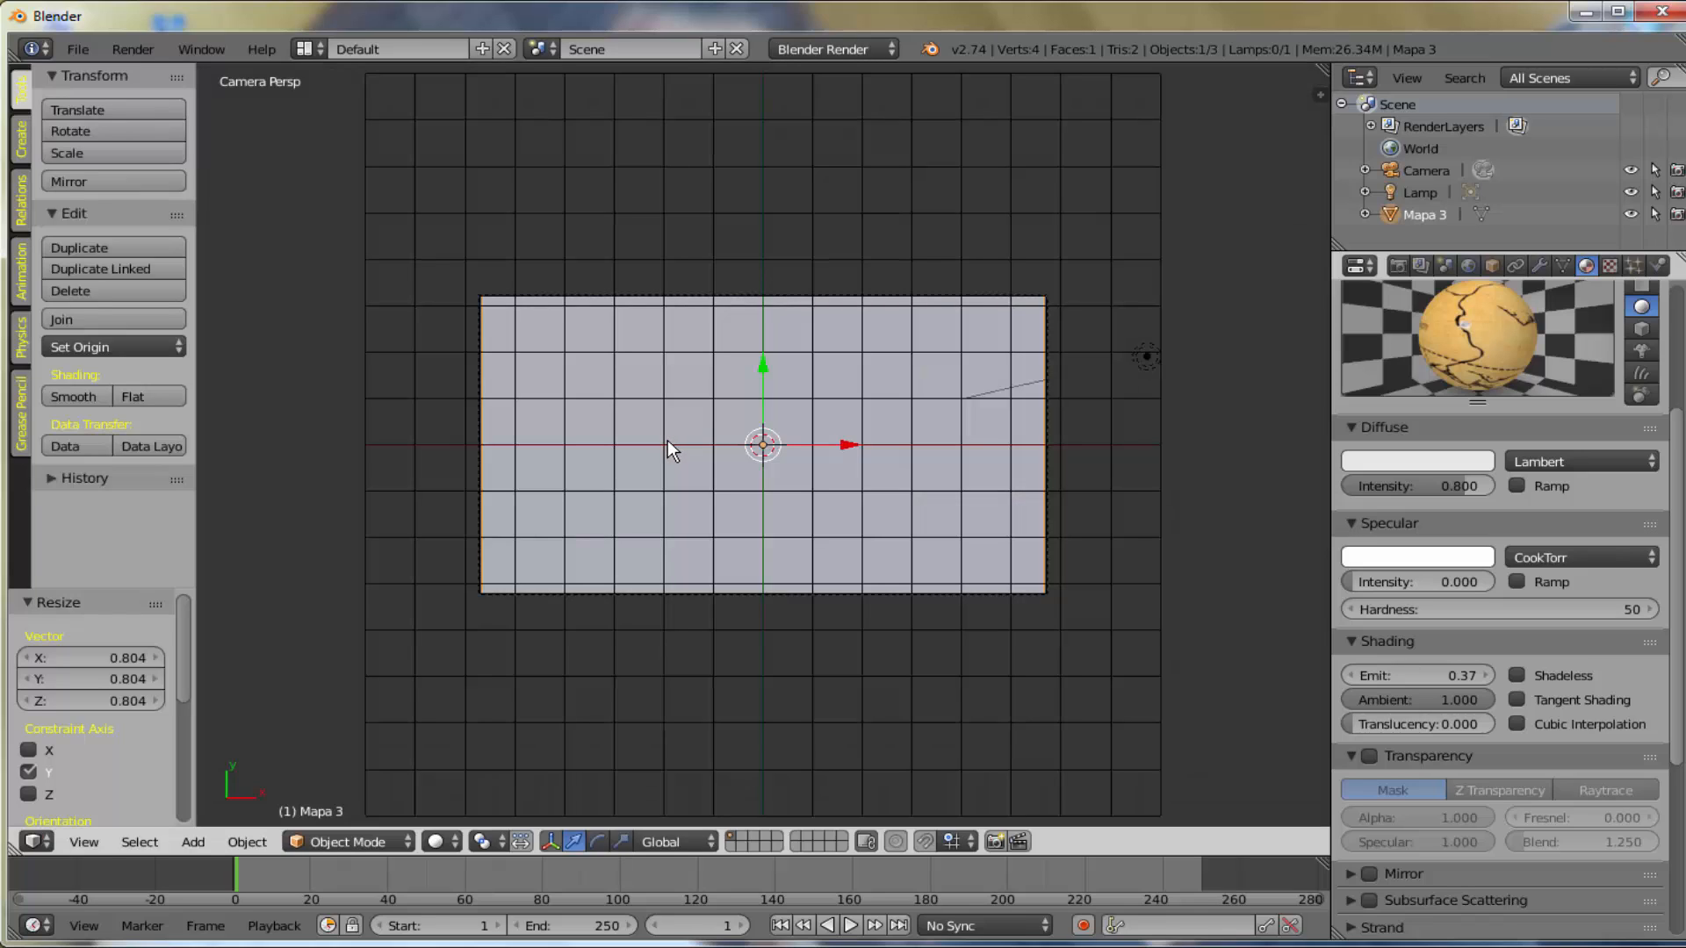
- Hide the Mapa 3 plane in the viewport
{"action": "scroll", "coordinate": [678, 445], "scroll_direction": "up", "scroll_amount": 2}
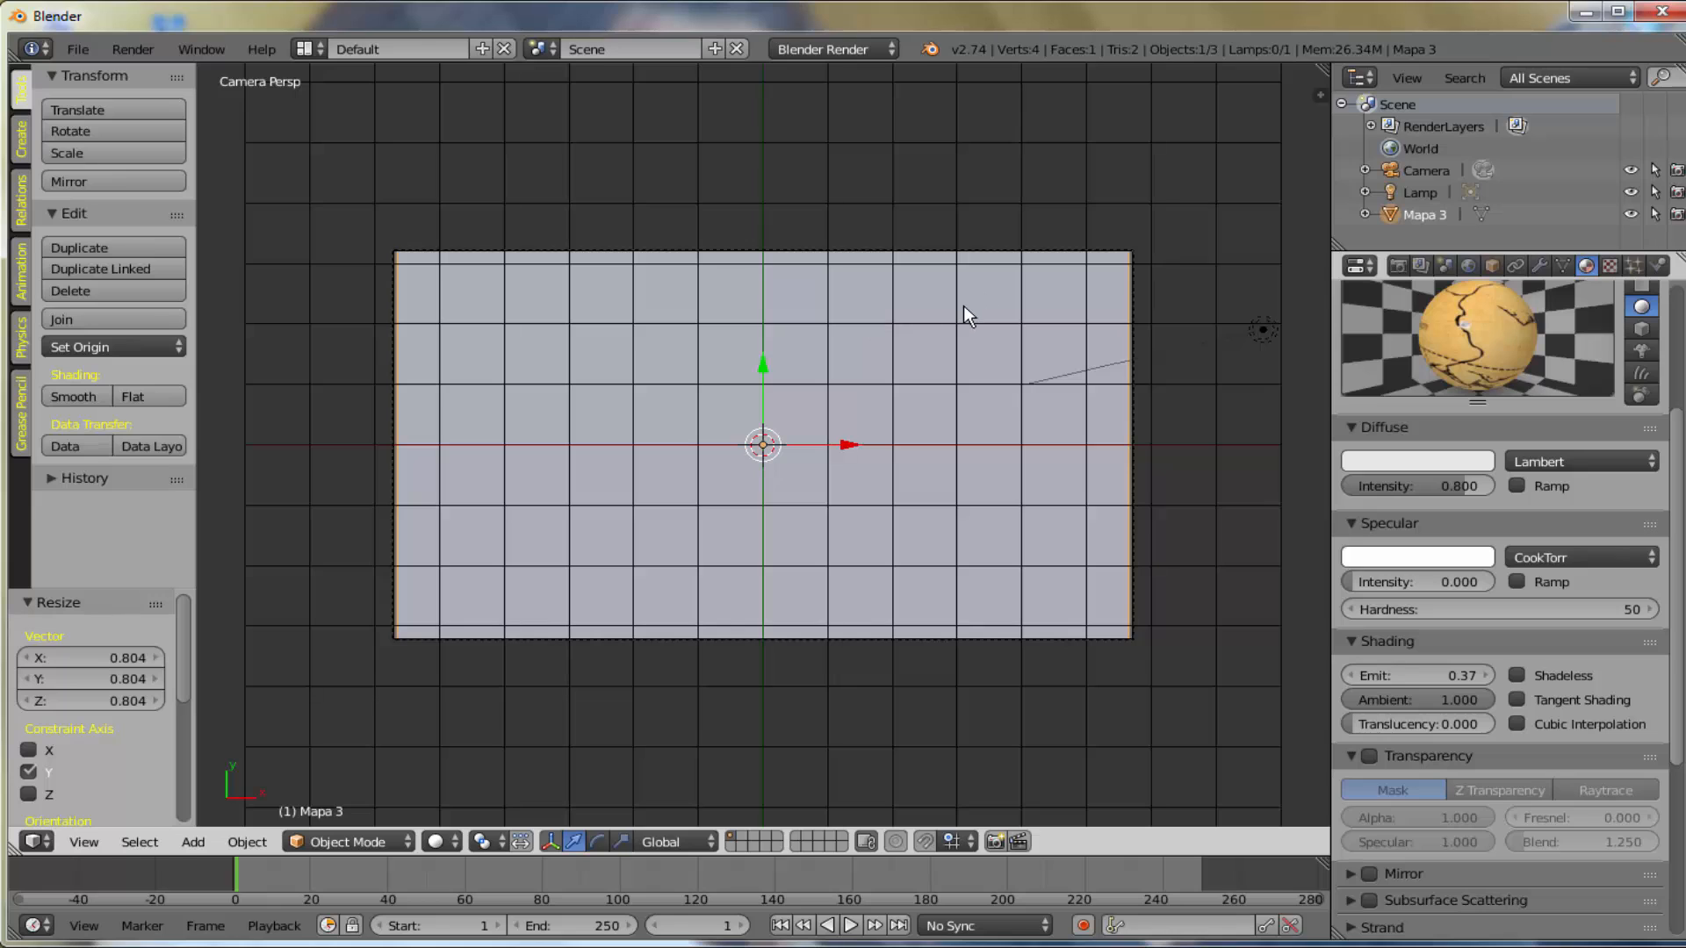
{"action": "key", "text": "h"}
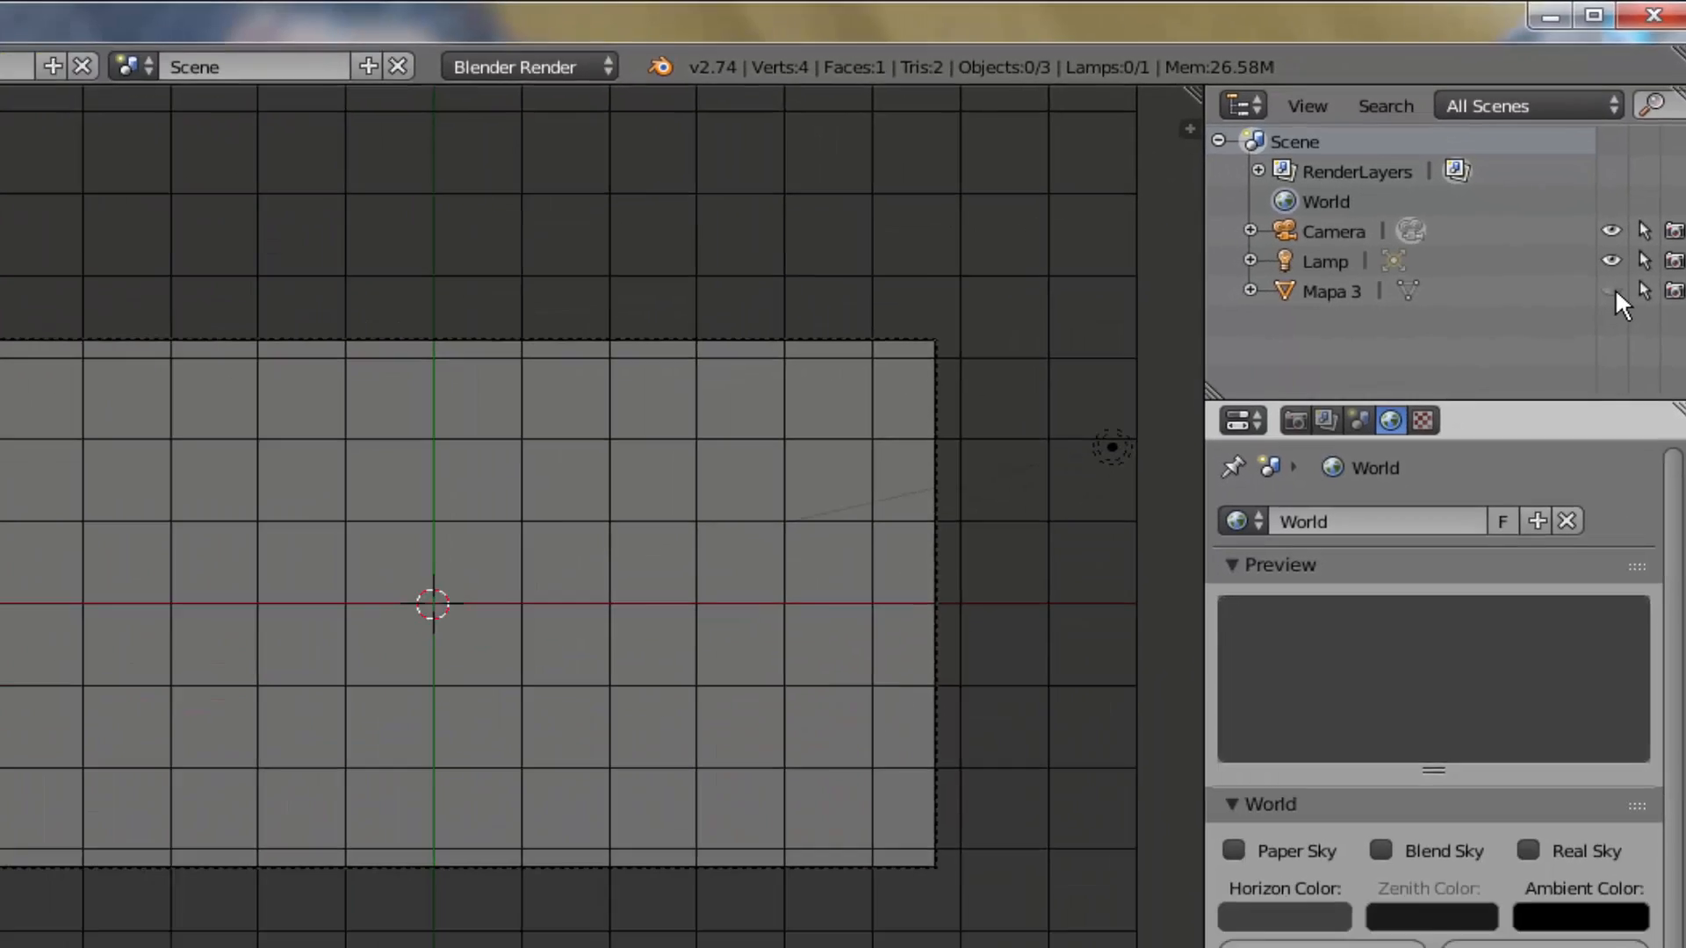
{"action": "left_click", "coordinate": [1550, 545]}
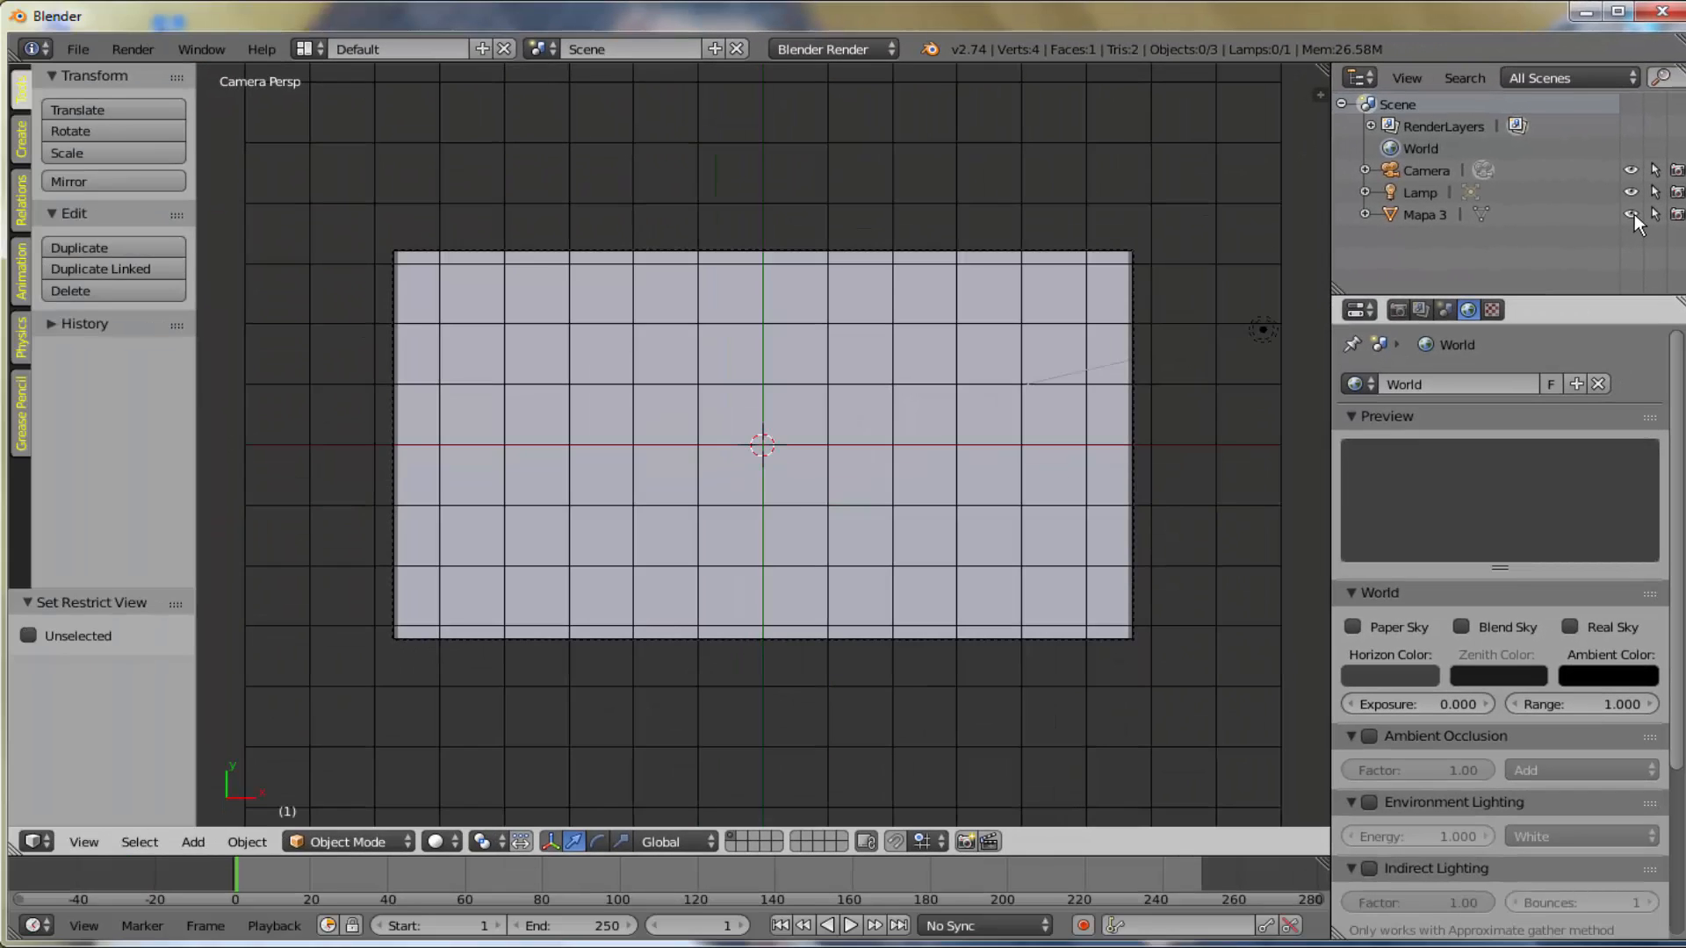
{"action": "left_click", "coordinate": [1631, 215]}
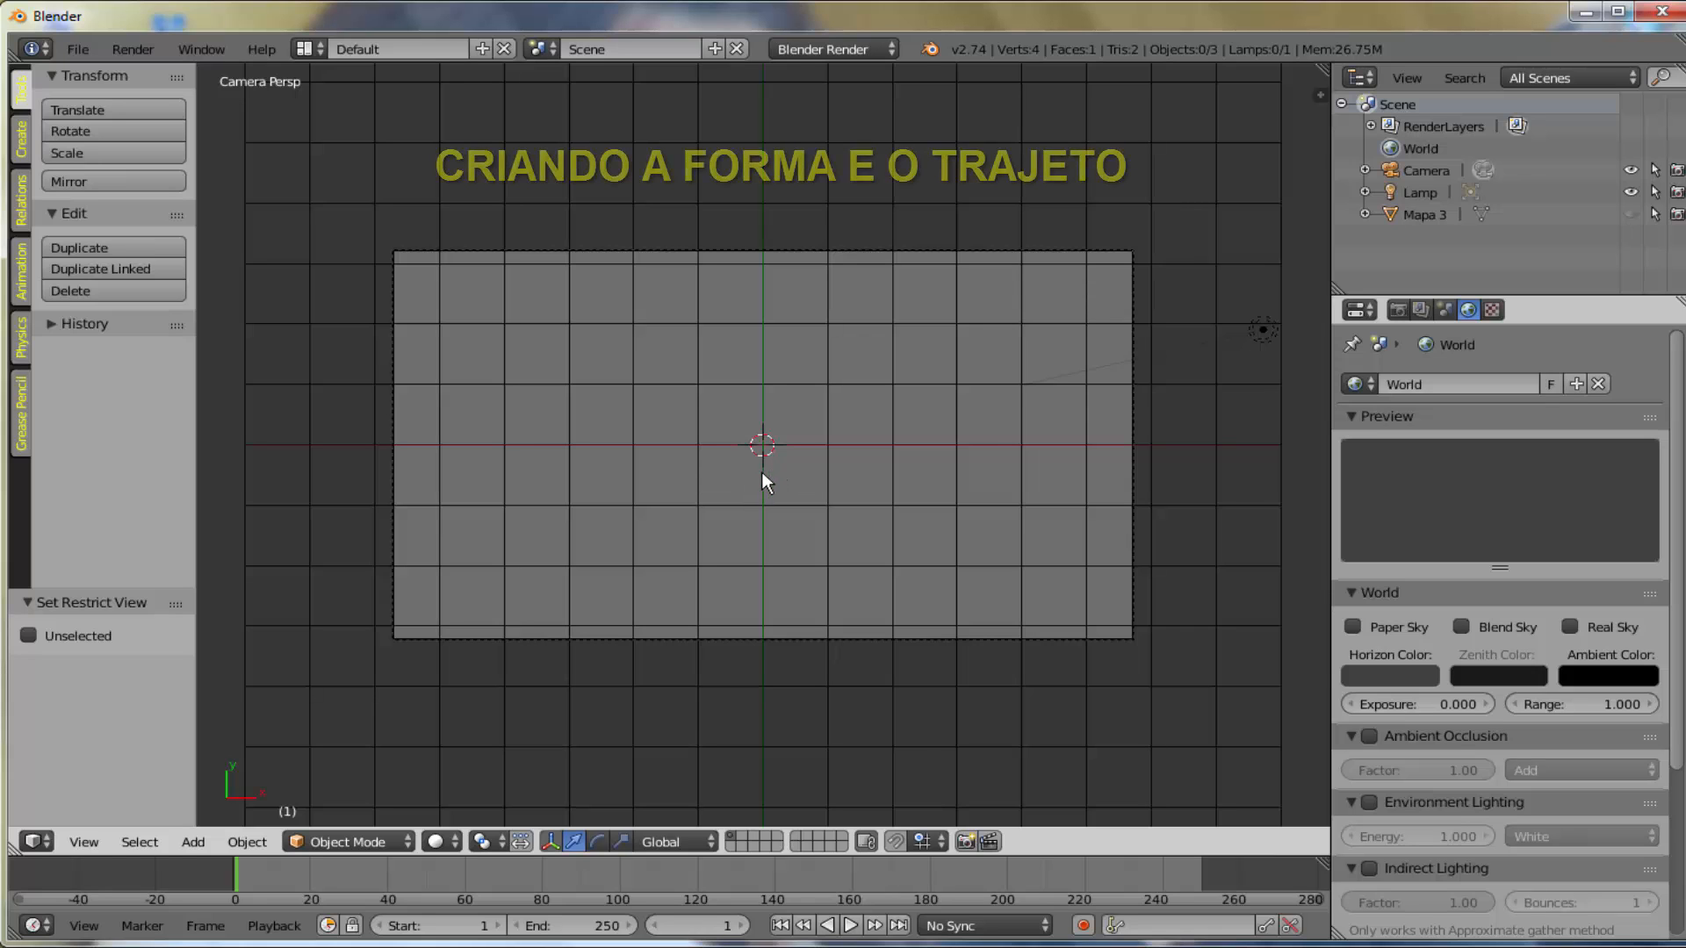
- Add a new plane mesh at the scene's centre
{"action": "scroll", "coordinate": [760, 482], "scroll_direction": "up", "scroll_amount": 1}
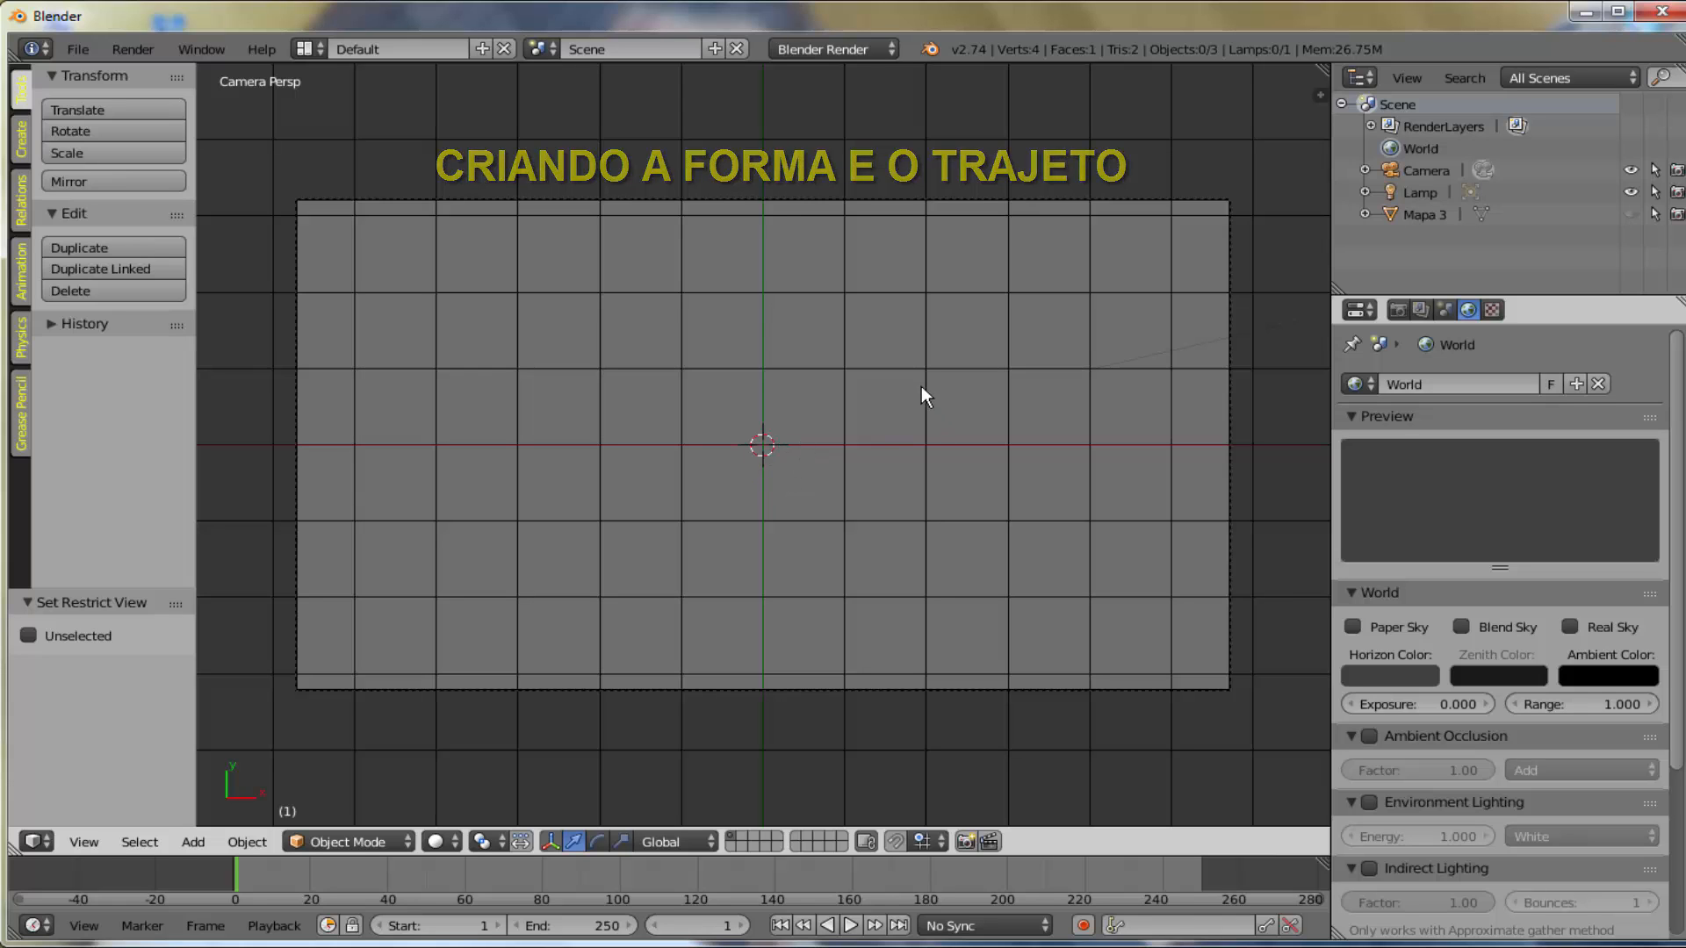
{"action": "key", "text": "shift+a"}
{"action": "mouse_move", "coordinate": [922, 393]}
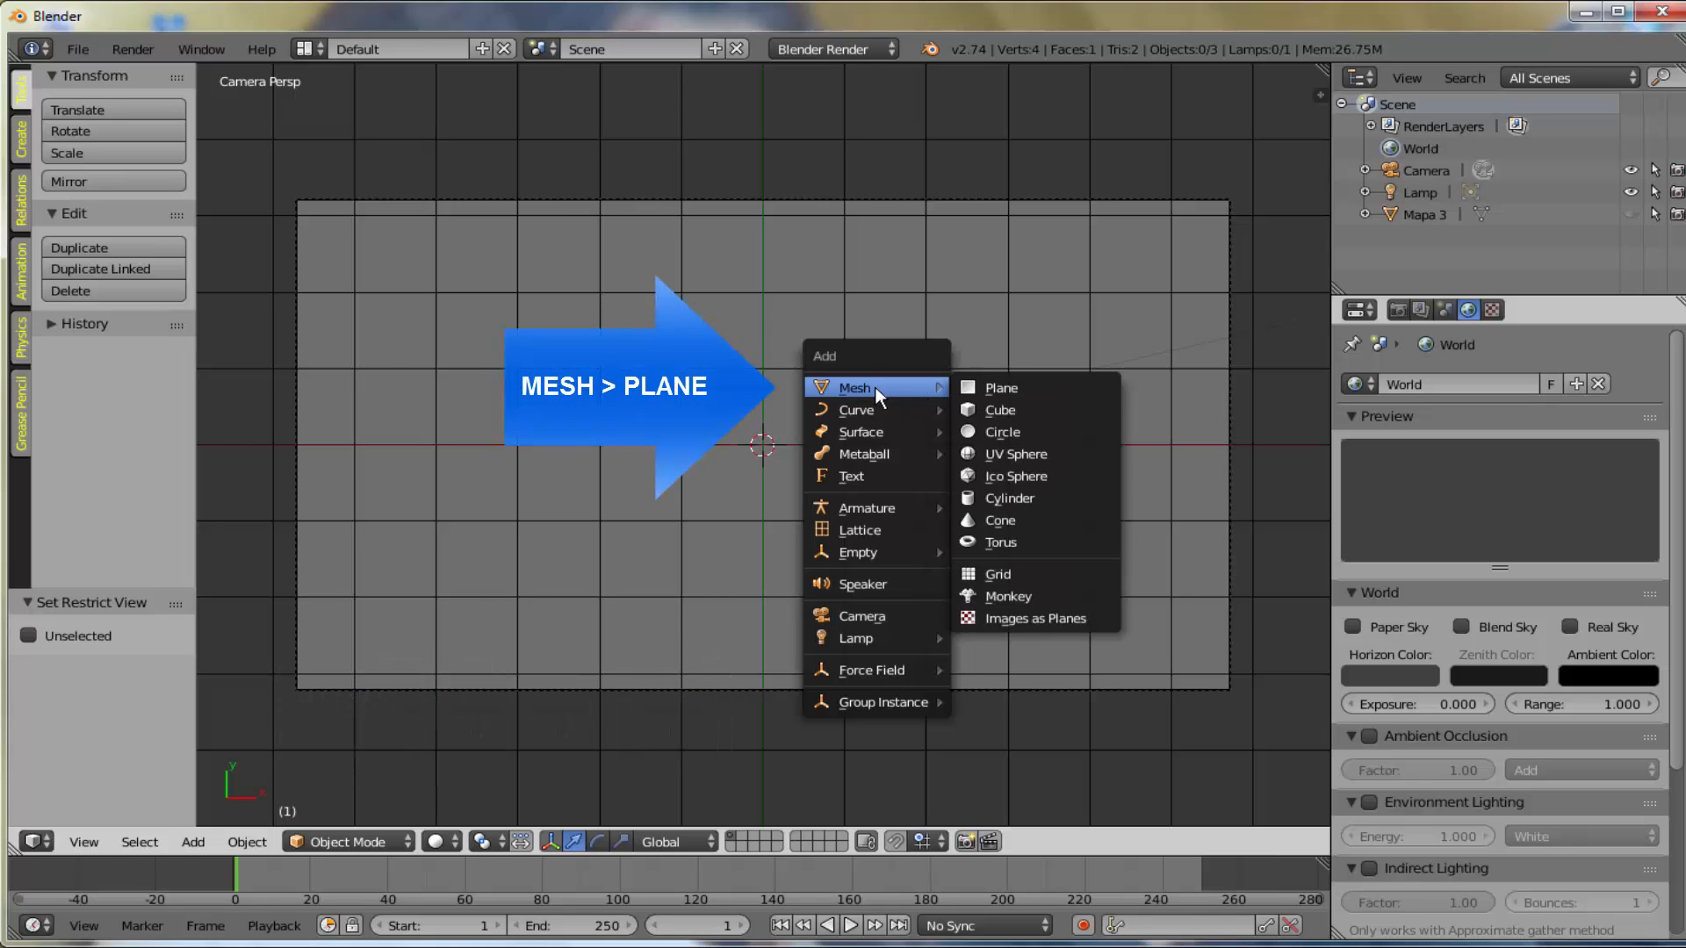
{"action": "left_click", "coordinate": [1014, 388]}
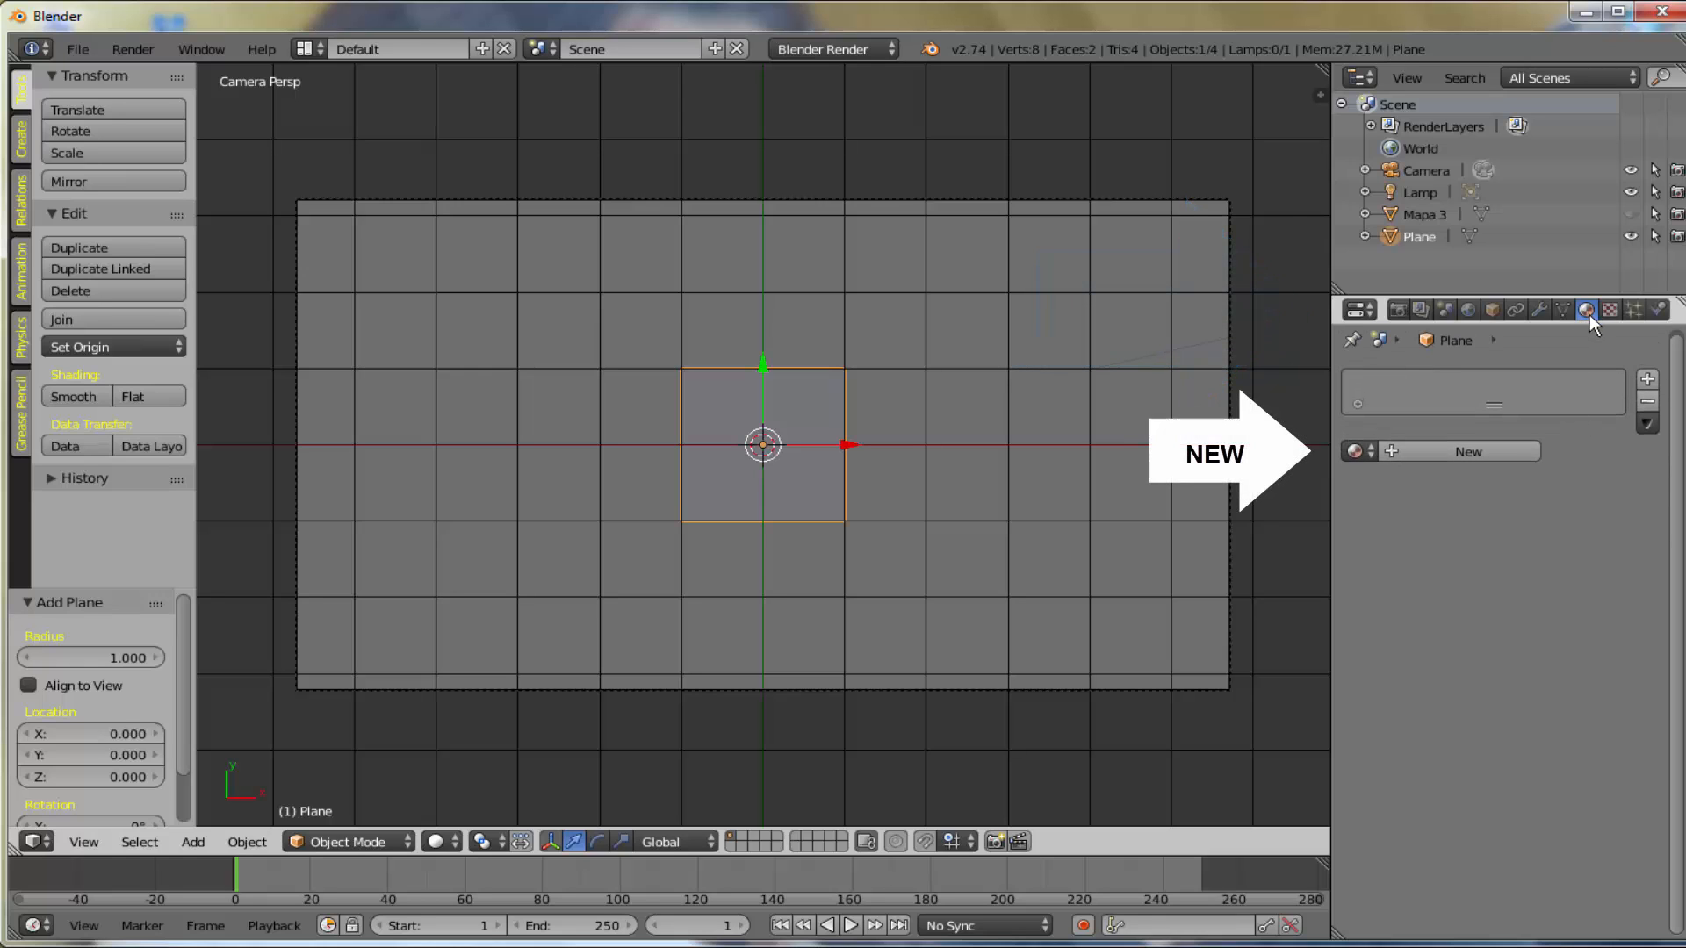
- Create a new material for the small plane and set its diffuse colour to red
{"action": "left_click", "coordinate": [1473, 452]}
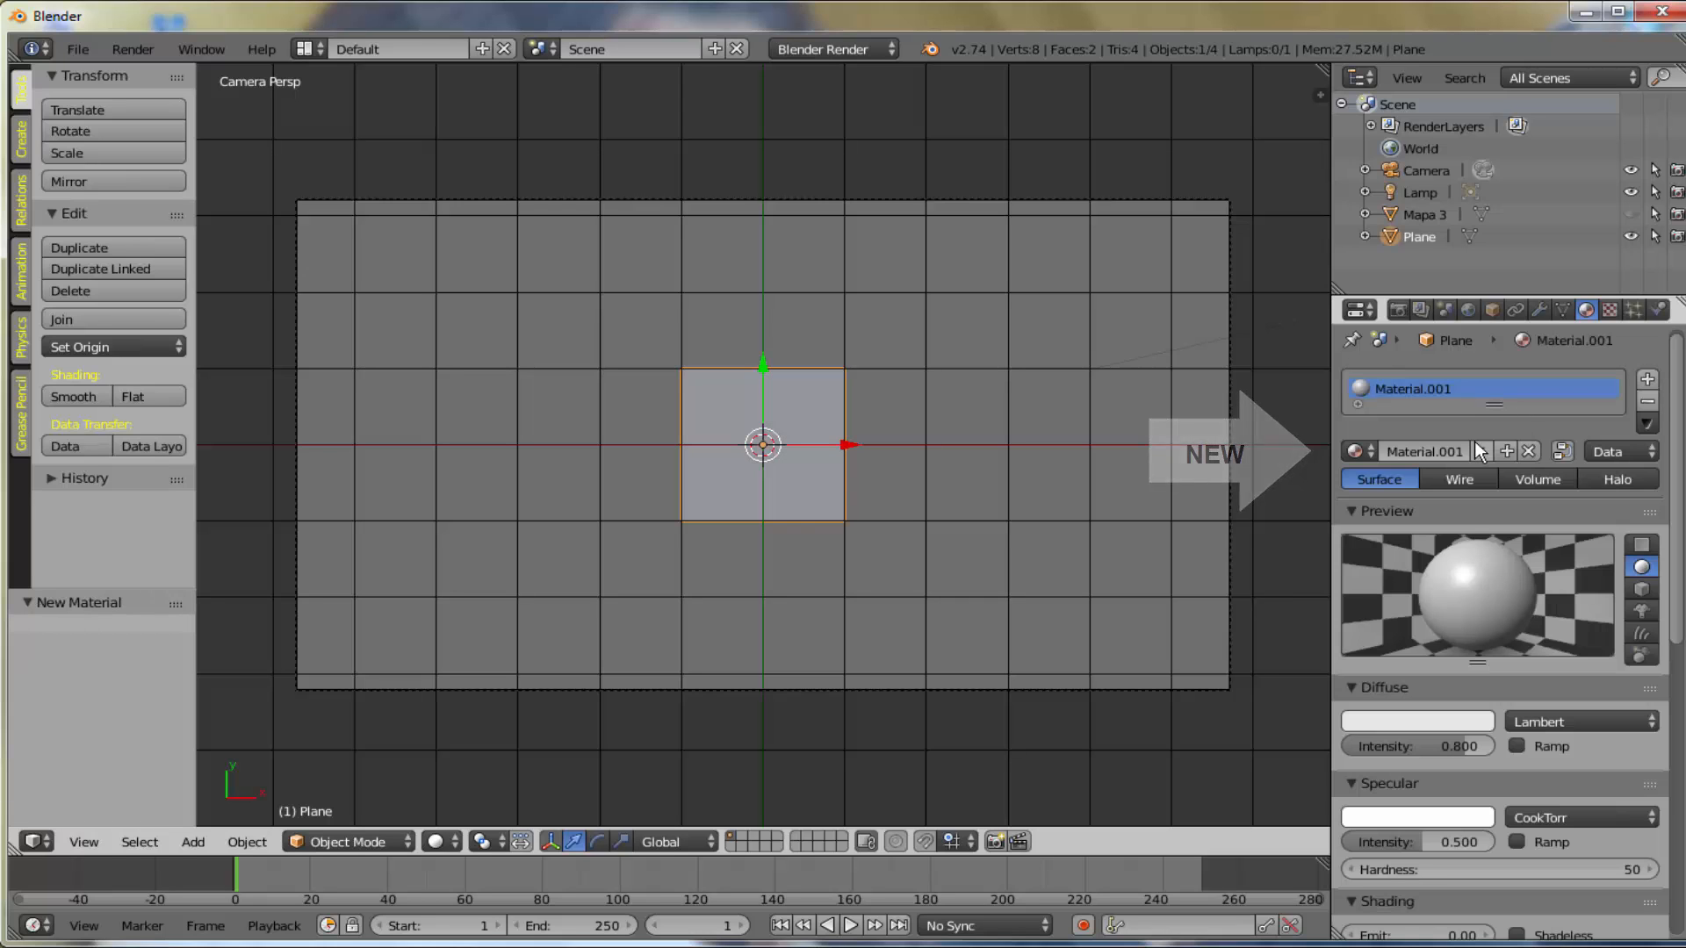
{"action": "left_click", "coordinate": [1419, 720]}
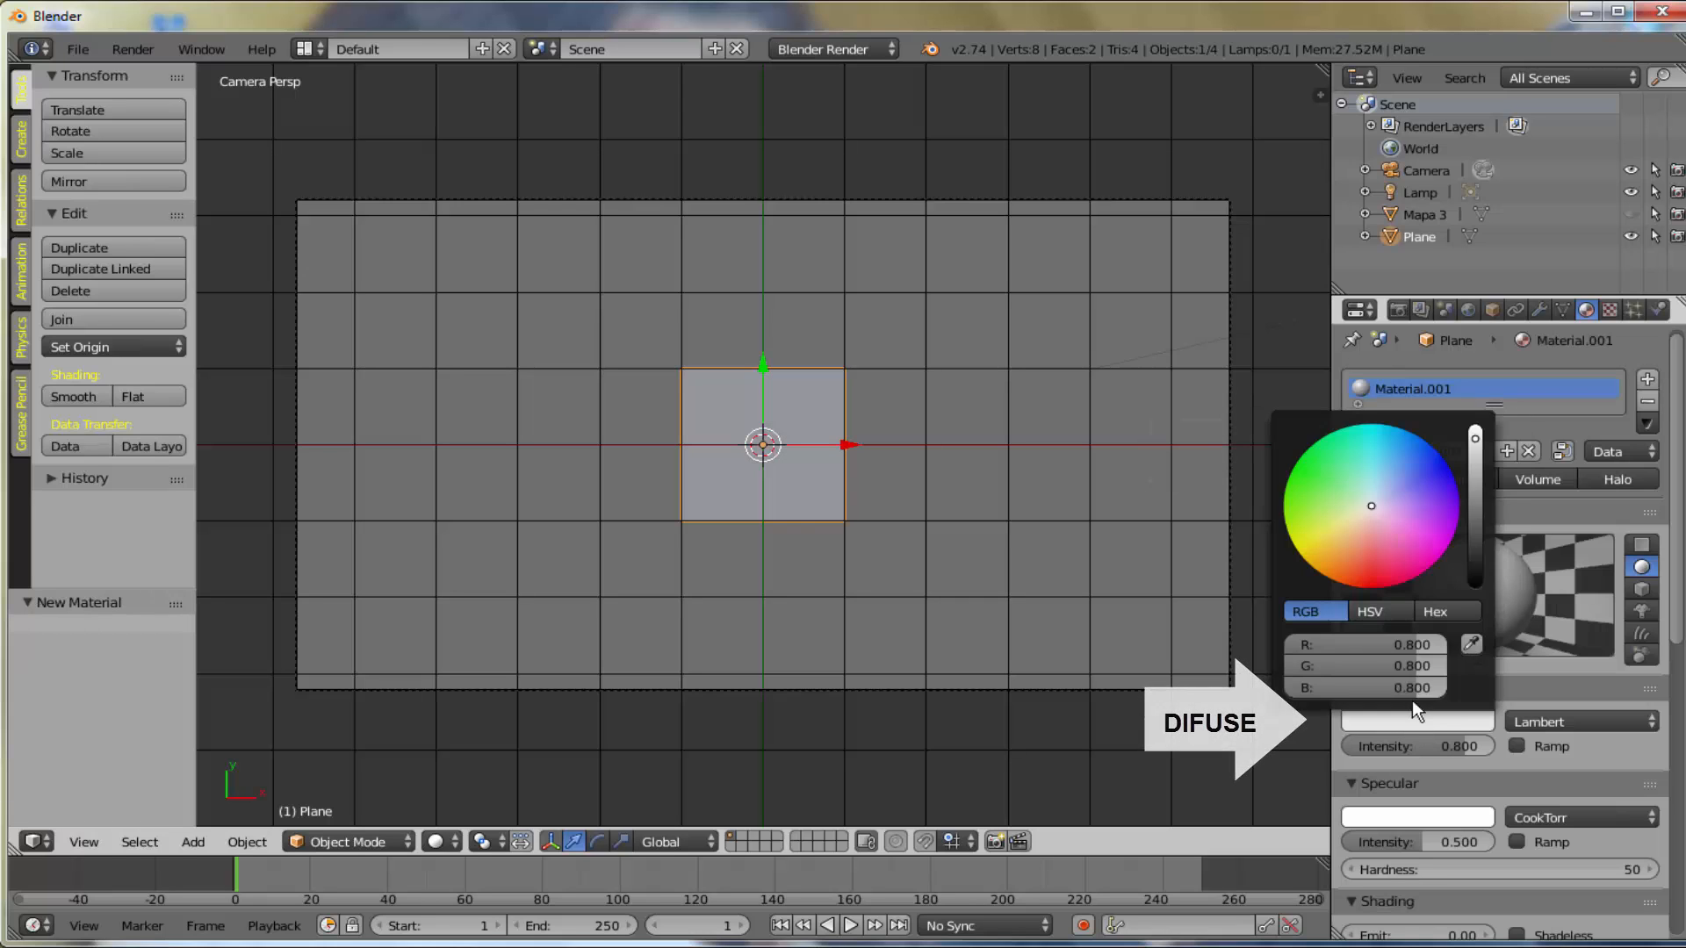
{"action": "left_click", "coordinate": [1368, 579]}
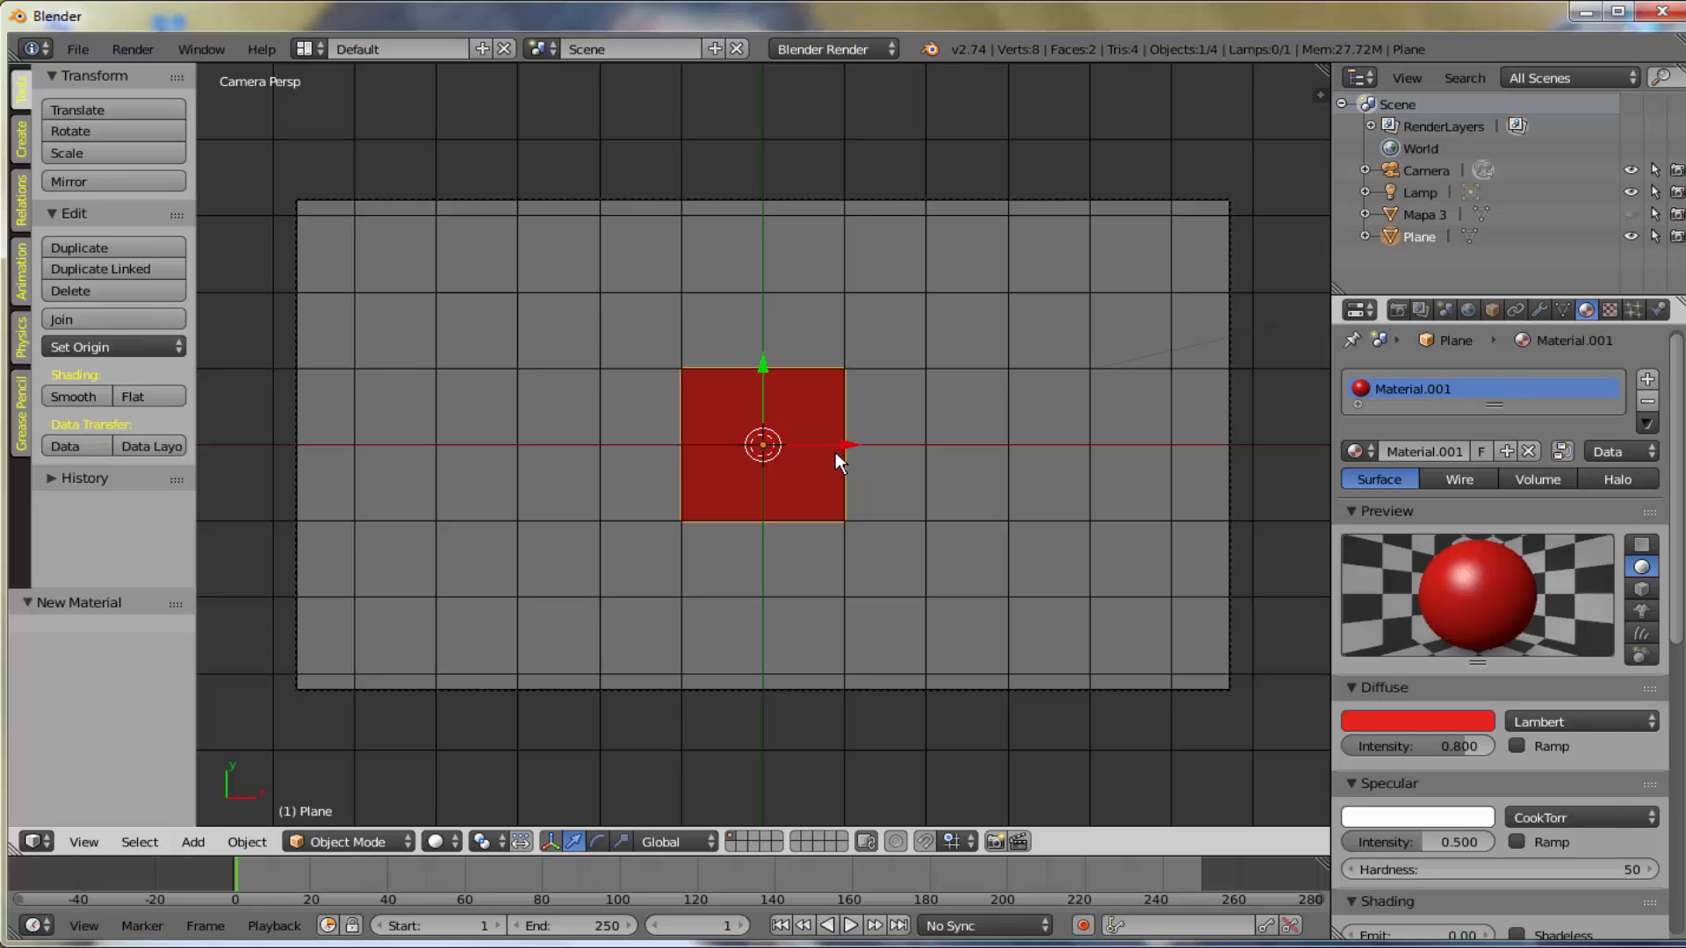
- Scale the red plane by about 2.009 along X to form the arrow's shaft
{"action": "key", "text": "s"}
{"action": "key", "text": "x"}
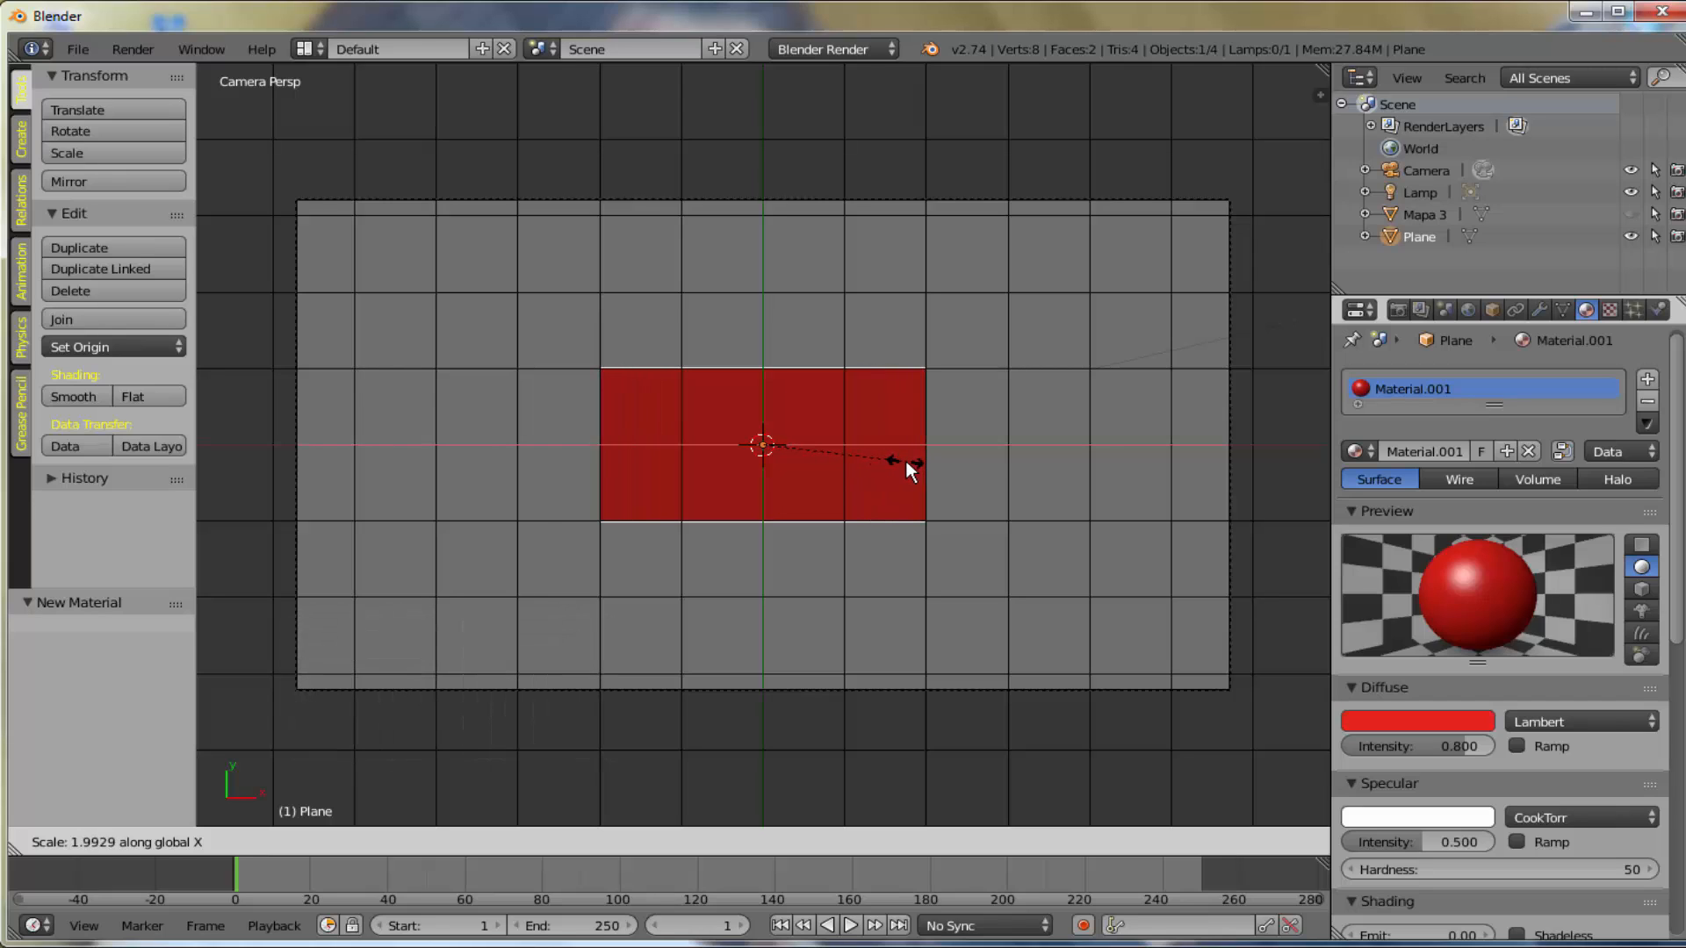
{"action": "left_click", "coordinate": [908, 461]}
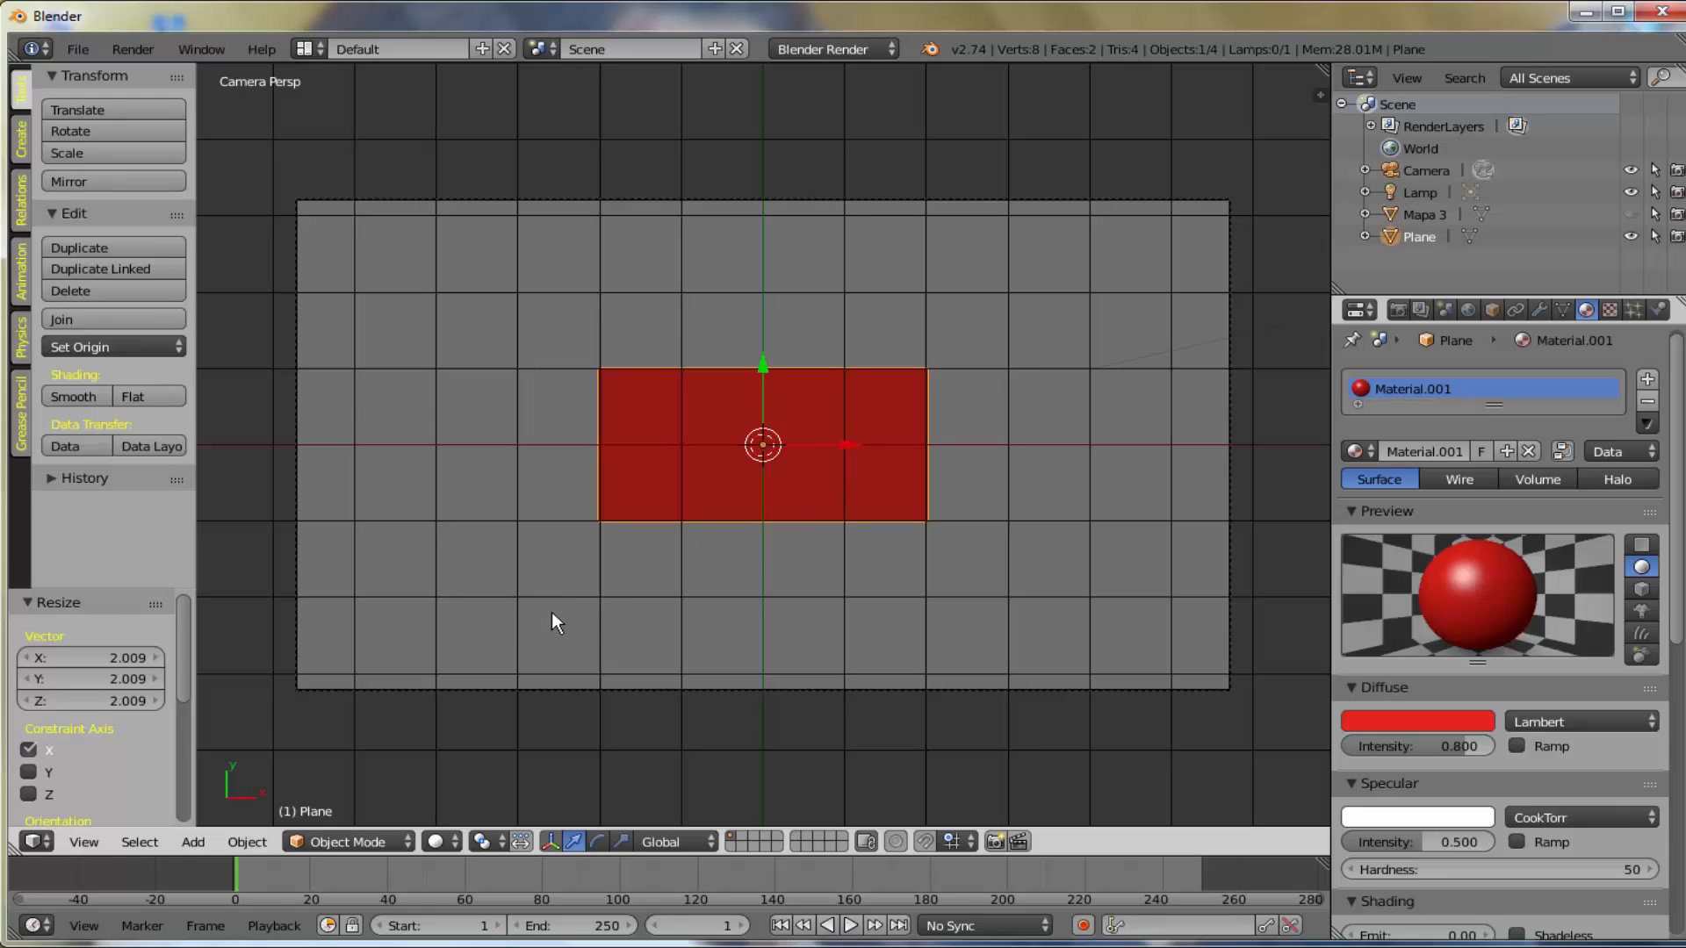
- In Edit Mode, add a second plane to the red mesh and move it about 2.989 along X, against the shaft's end
{"action": "left_click", "coordinate": [406, 841]}
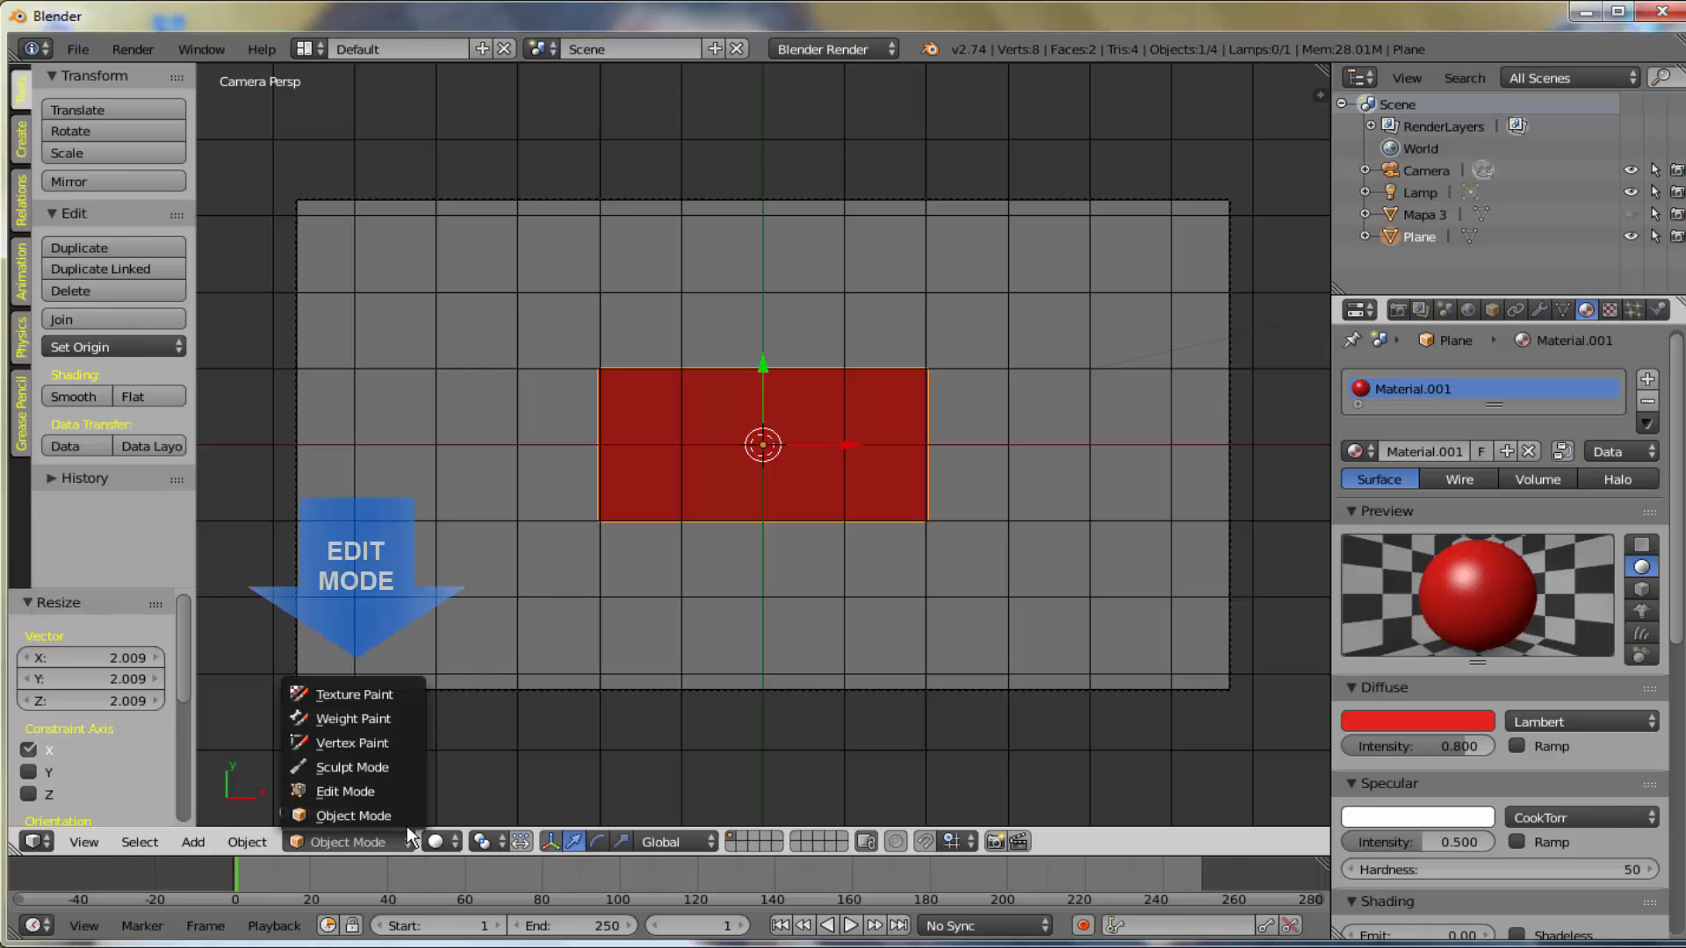
{"action": "left_click", "coordinate": [403, 792]}
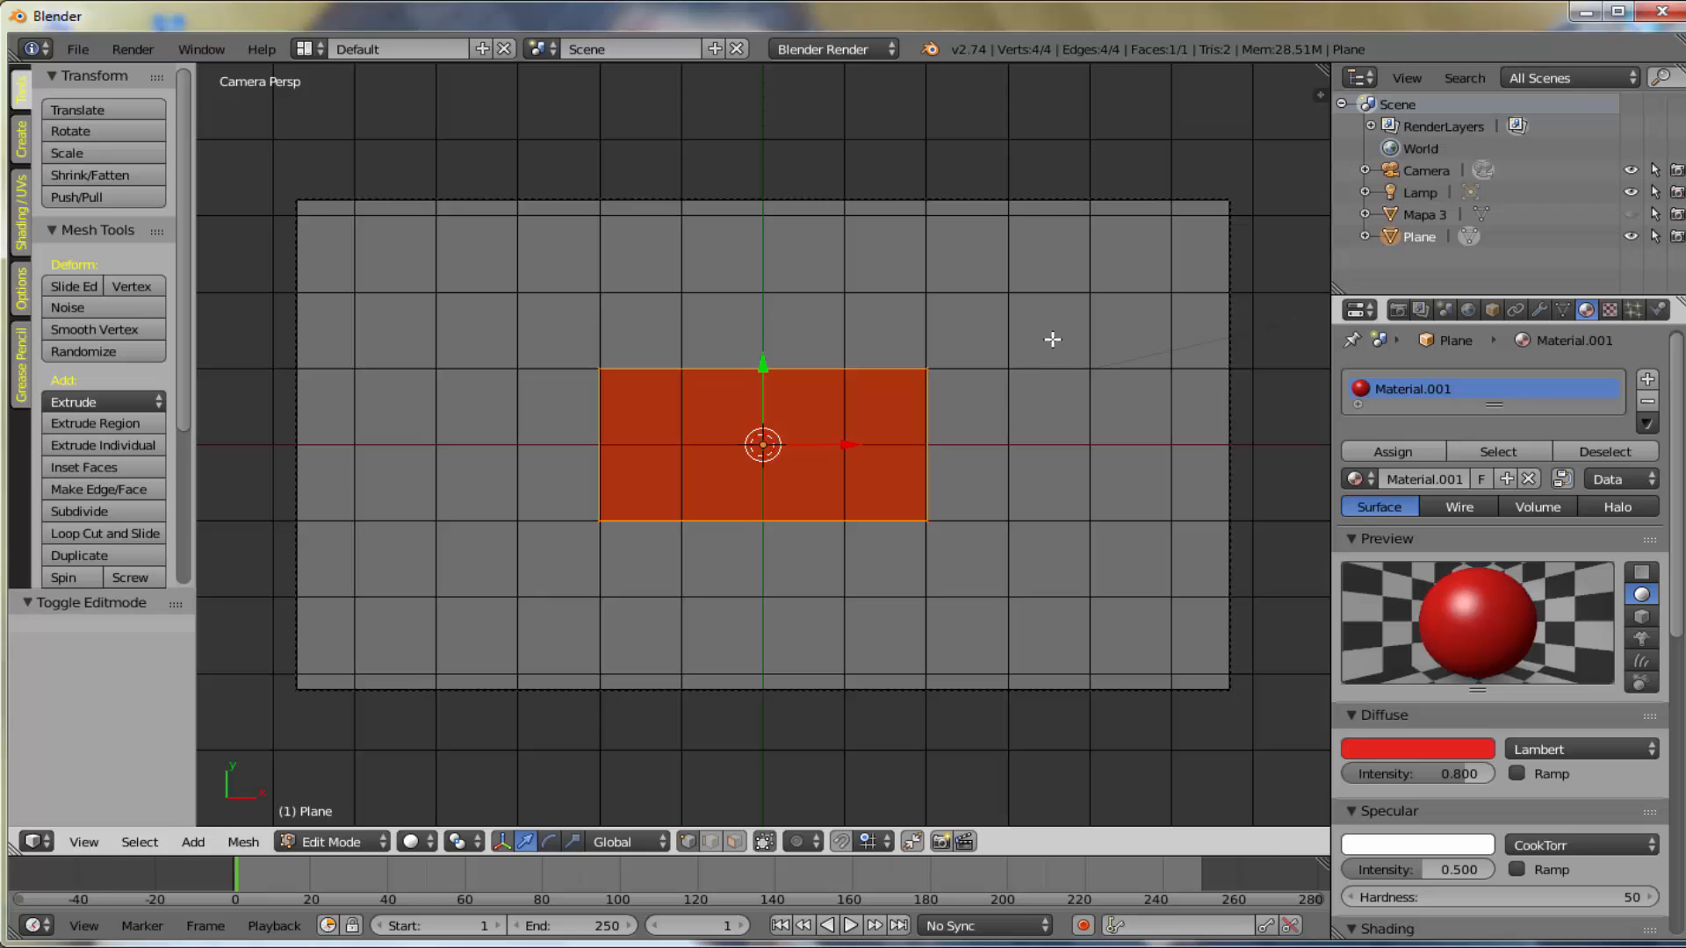
{"action": "key", "text": "shift+a"}
{"action": "key", "text": "shift+a"}
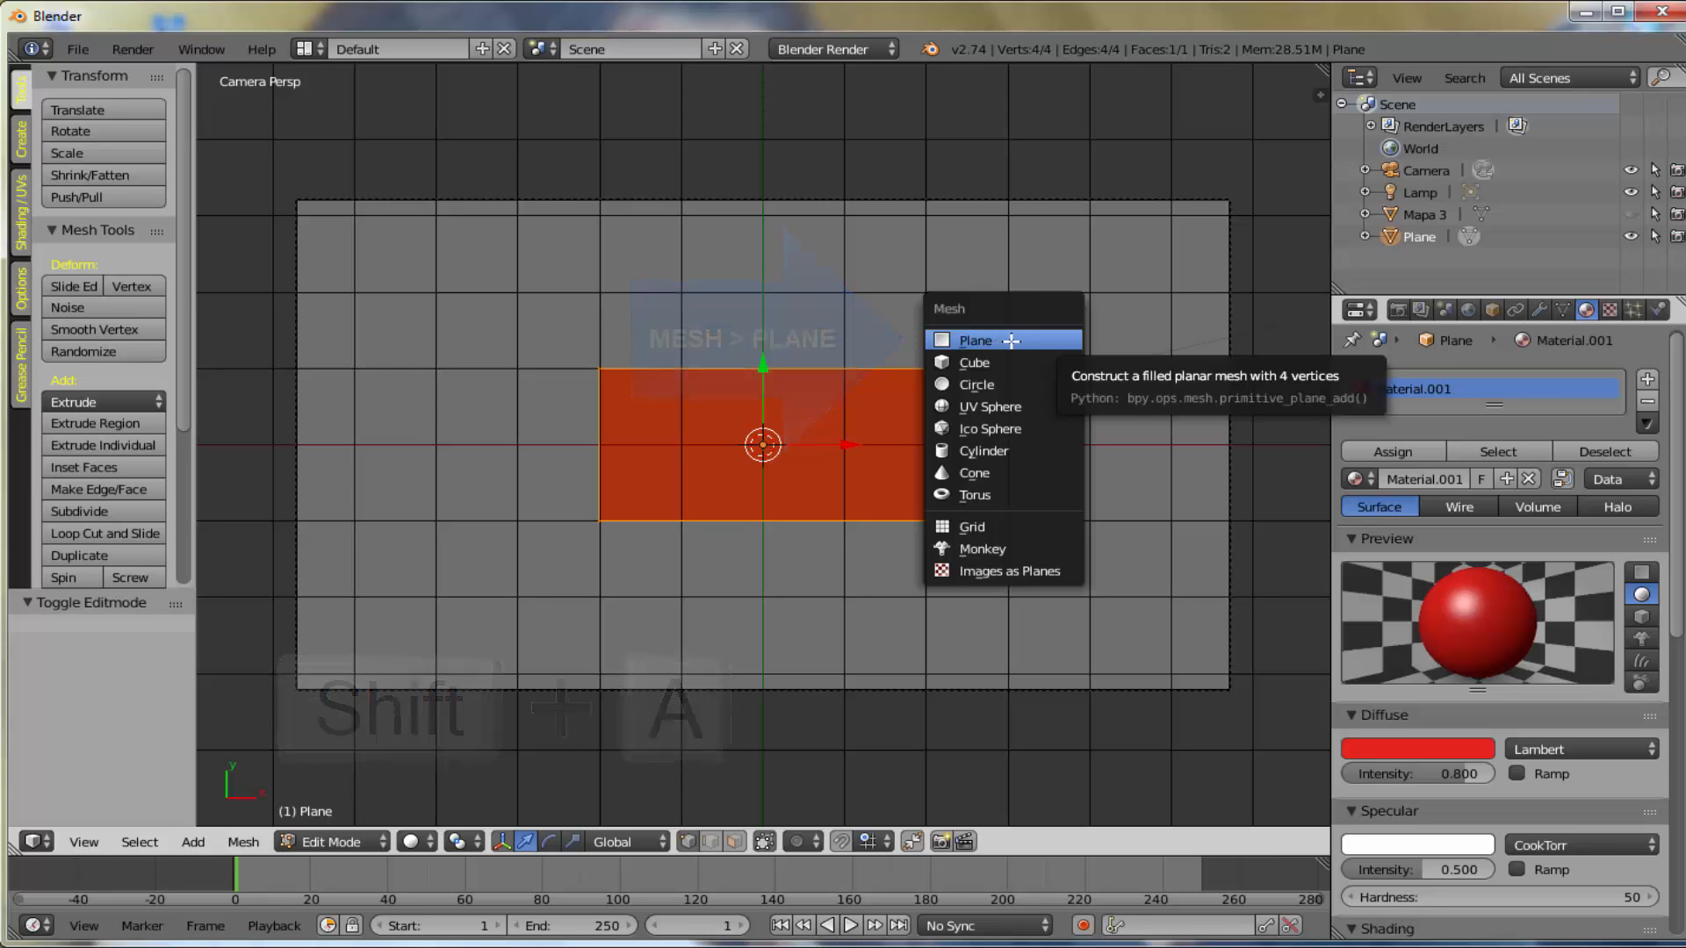
{"action": "left_click", "coordinate": [1006, 341]}
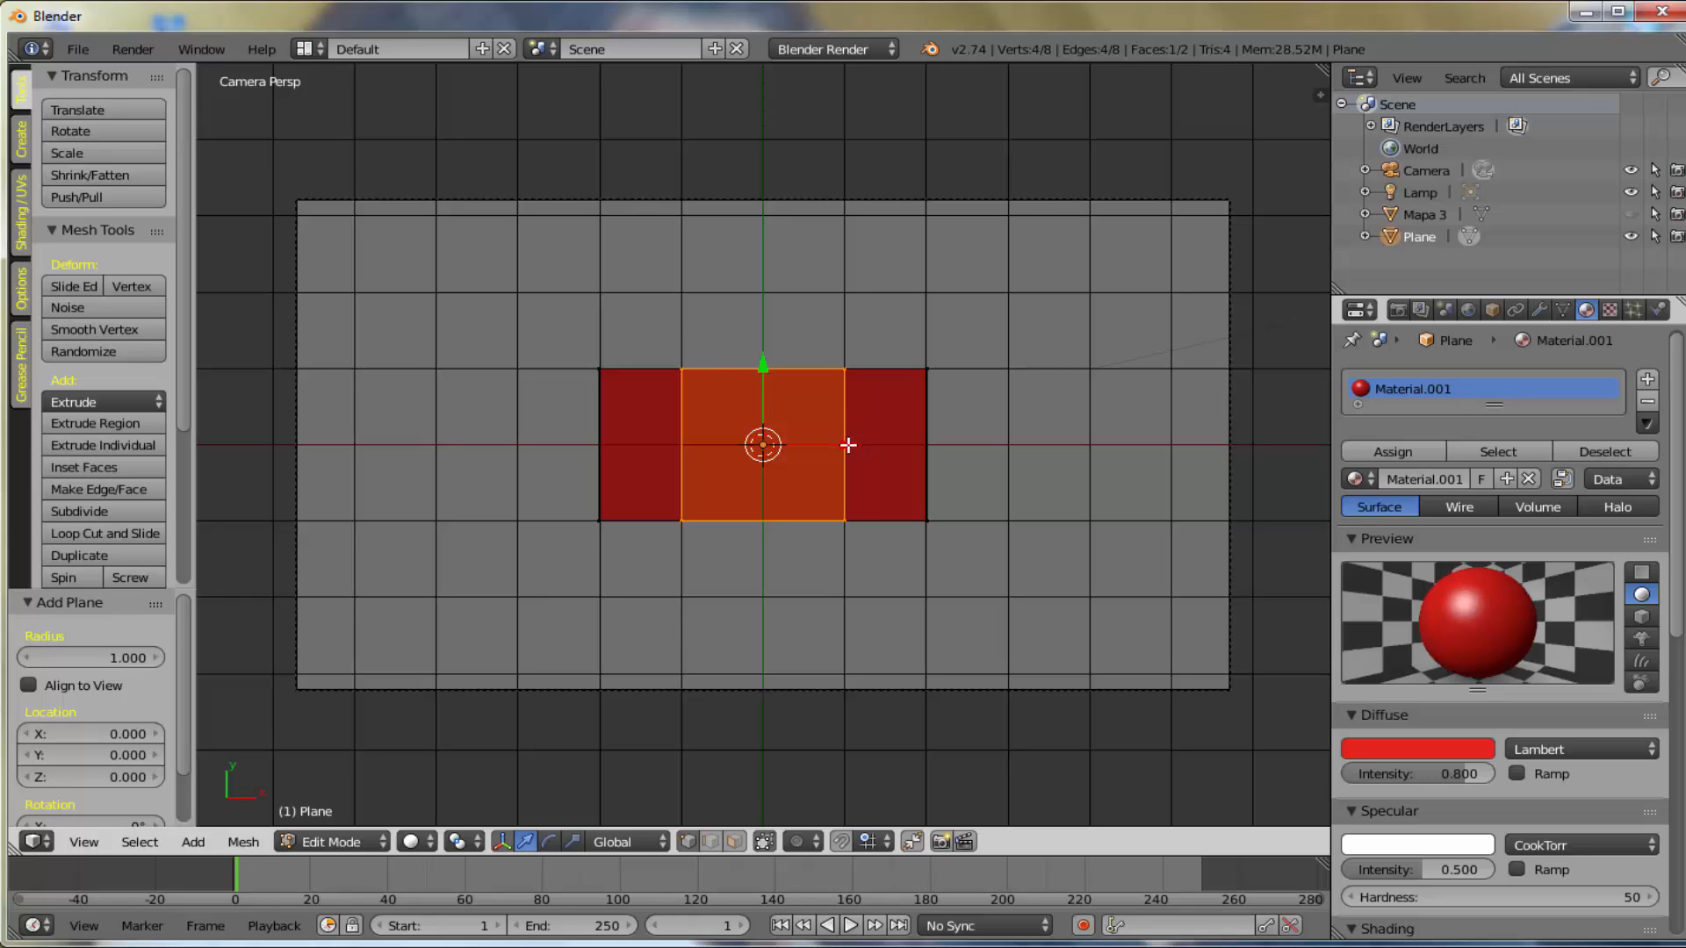
{"action": "left_click_drag", "start_coordinate": [848, 445], "coordinate": [1096, 452]}
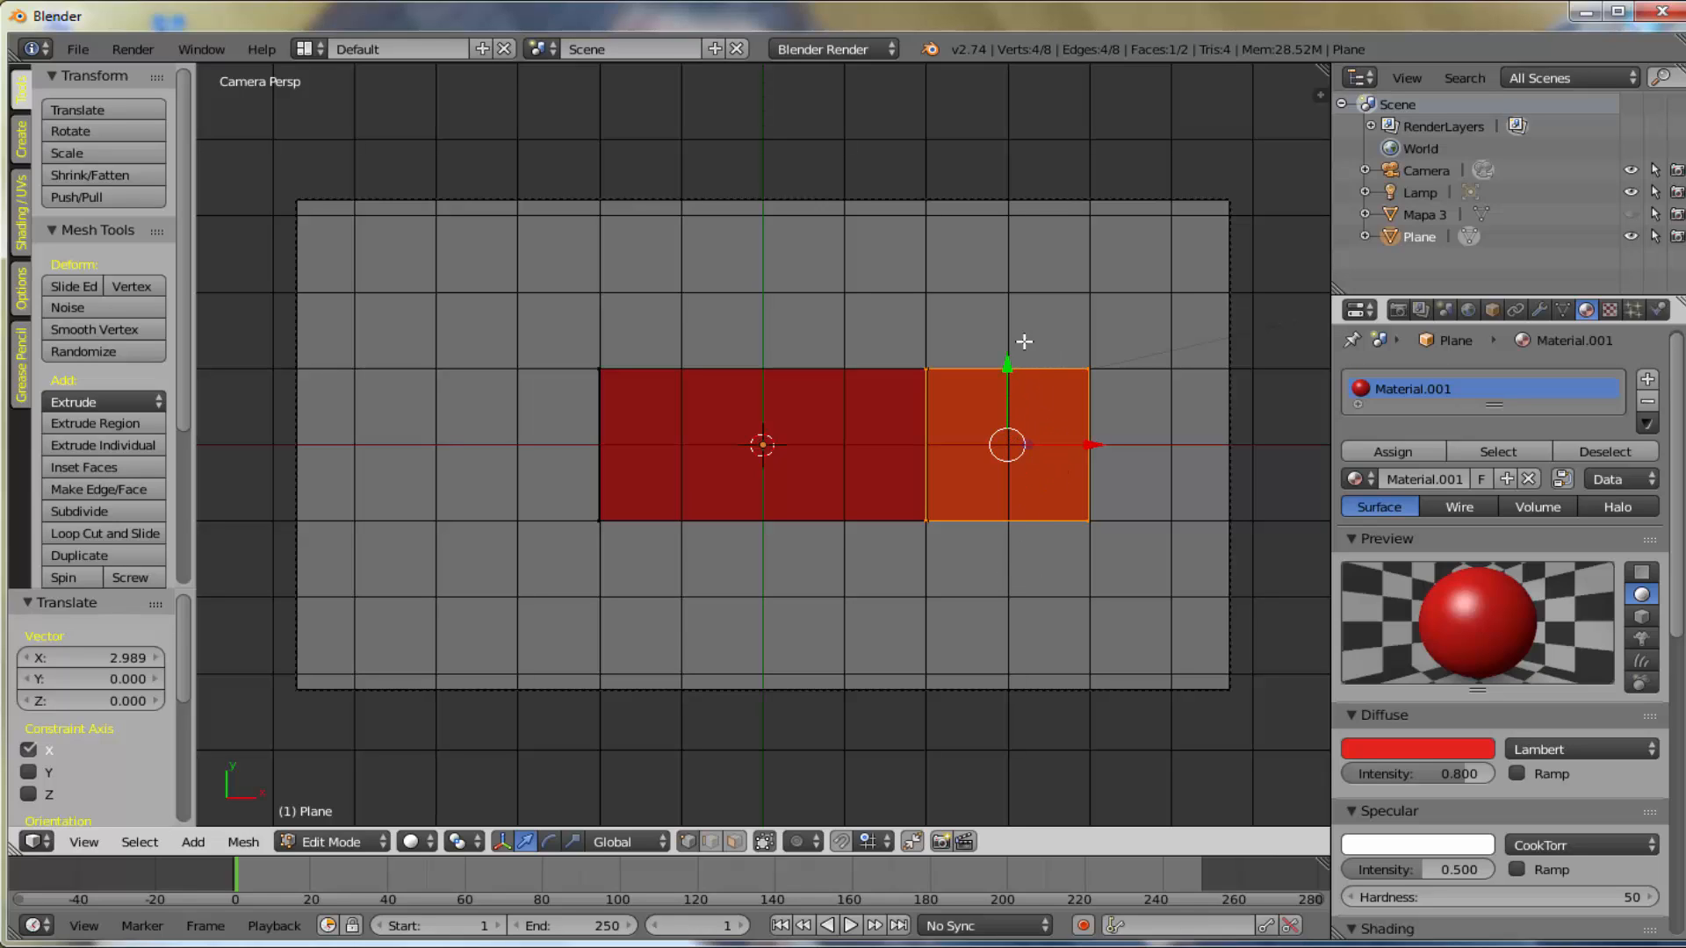
- Scale the second plane by about 1.99 along Y so it is wider than the shaft
{"action": "key", "text": "s"}
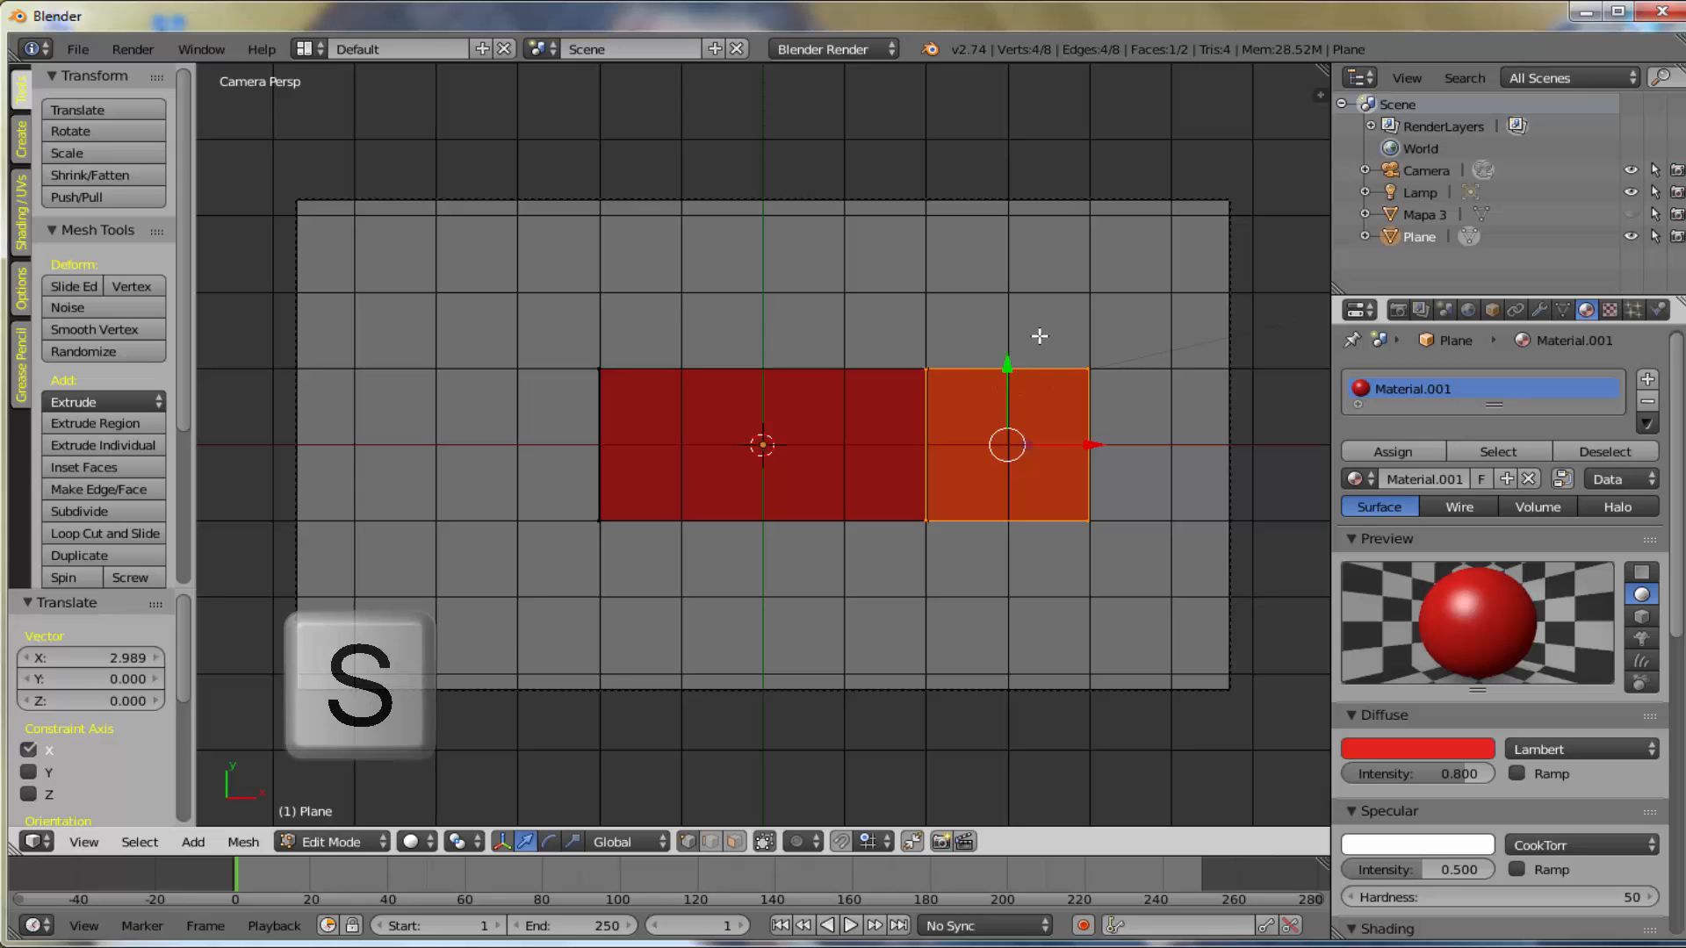
{"action": "key", "text": "y"}
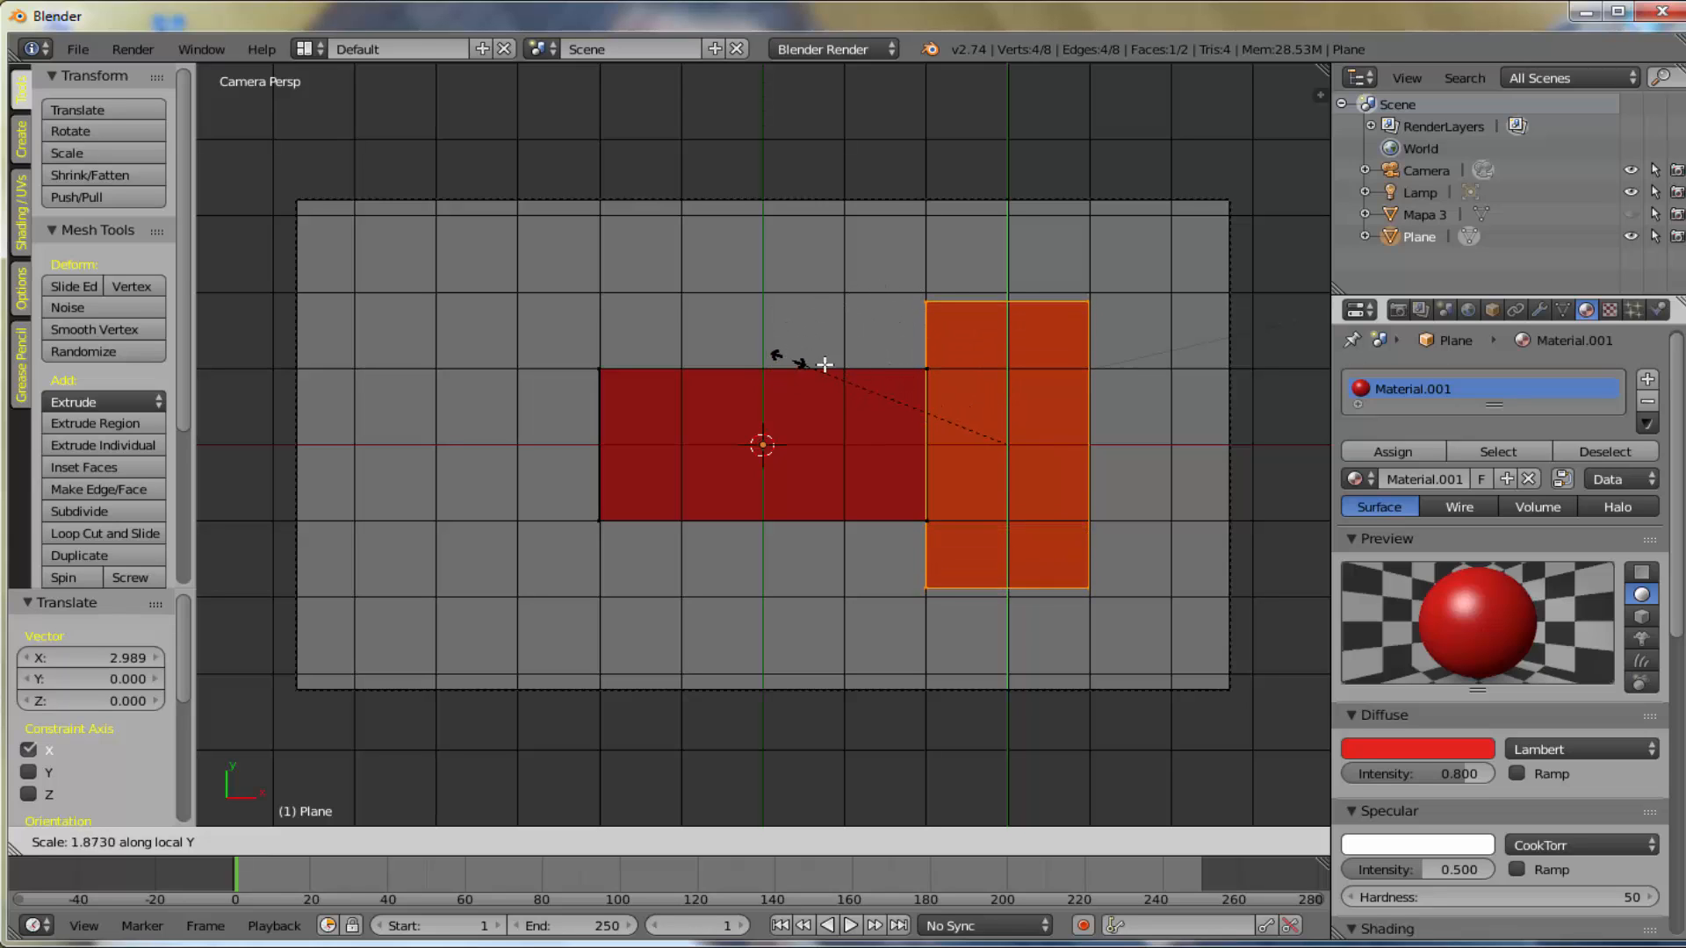
{"action": "left_click", "coordinate": [773, 344]}
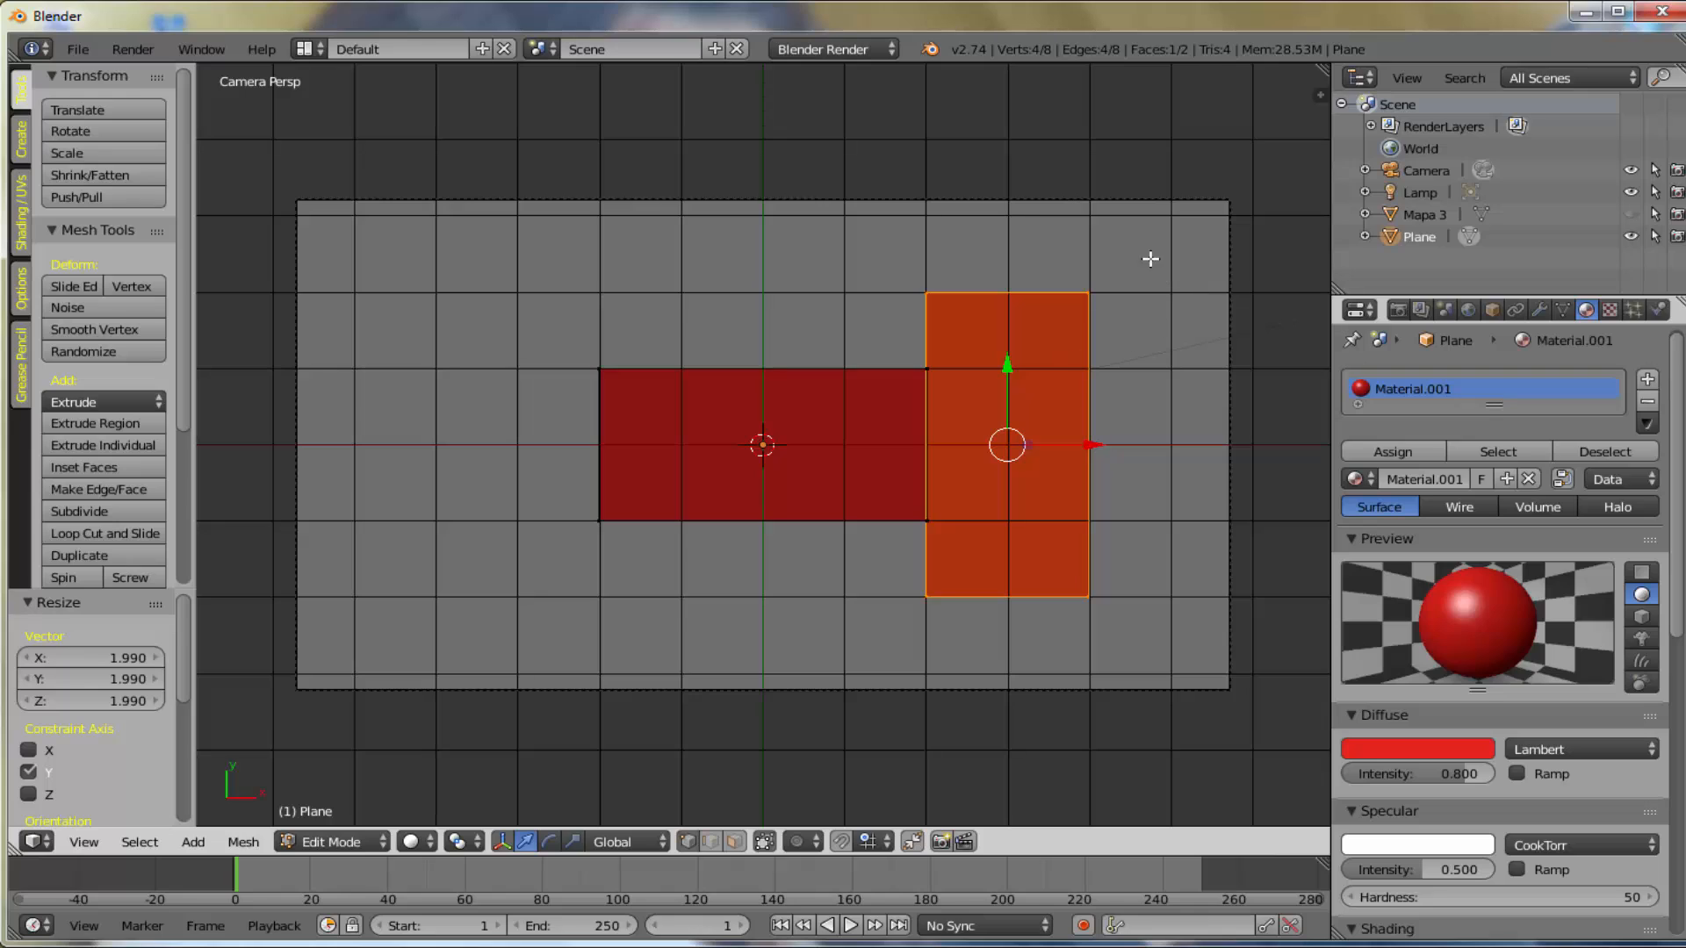
- Merge the second plane's two outer corner vertices At Center to form the arrowhead
{"action": "right_click", "coordinate": [1088, 292]}
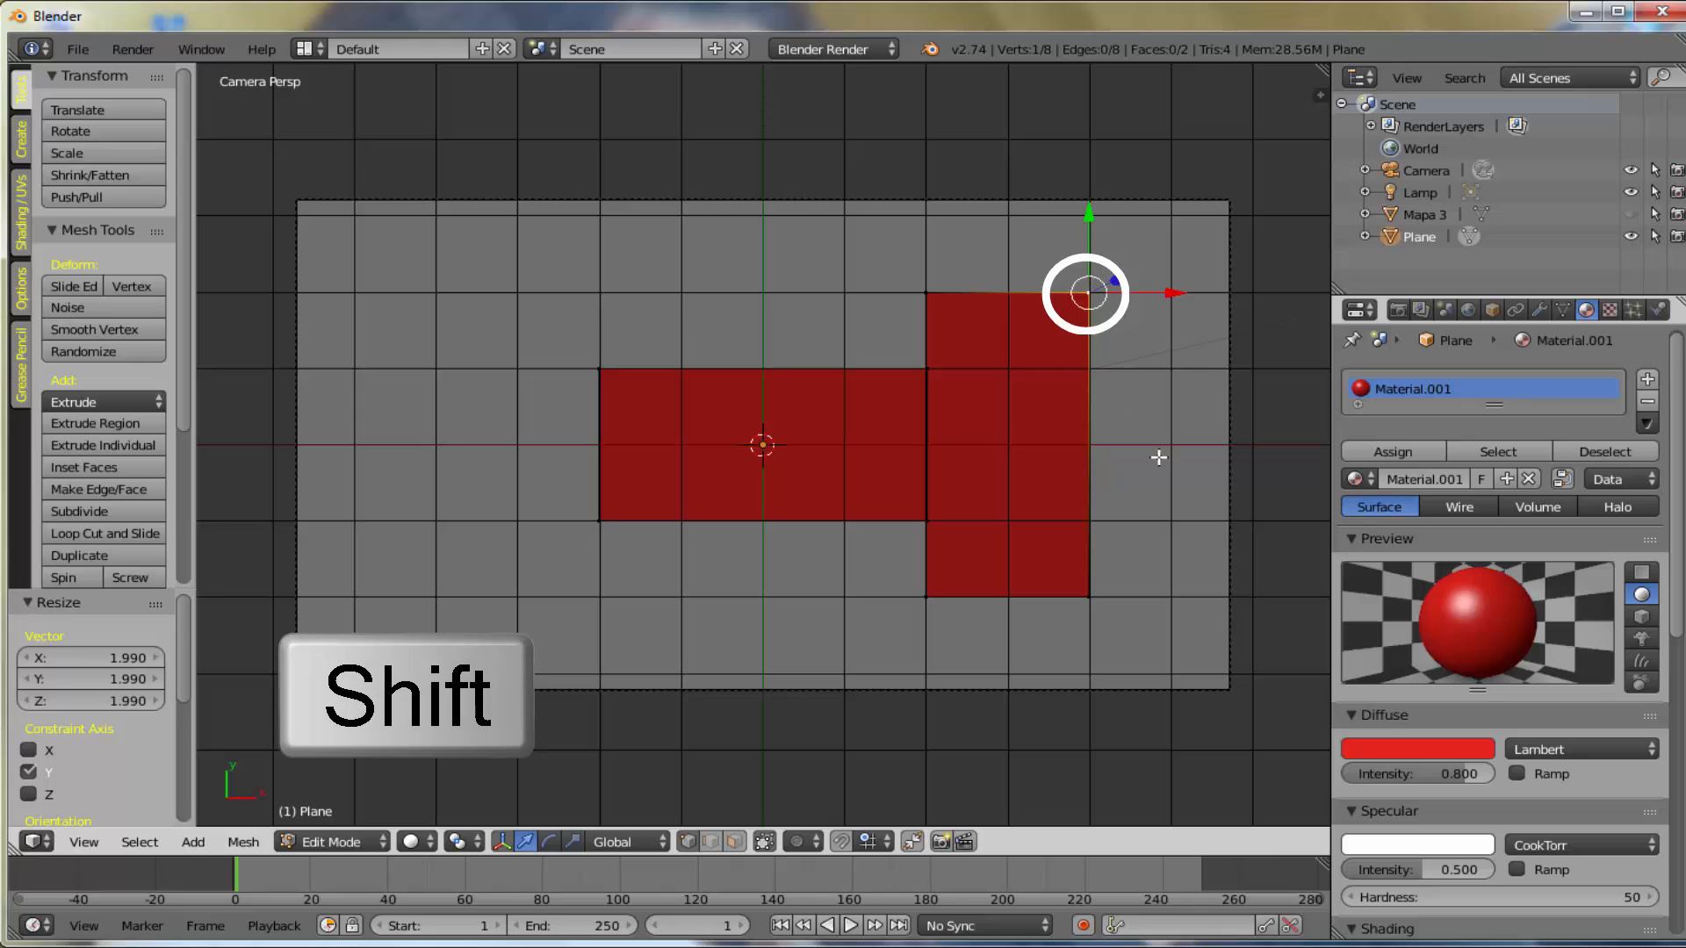
{"action": "left_click", "coordinate": [1087, 596], "text": "shift"}
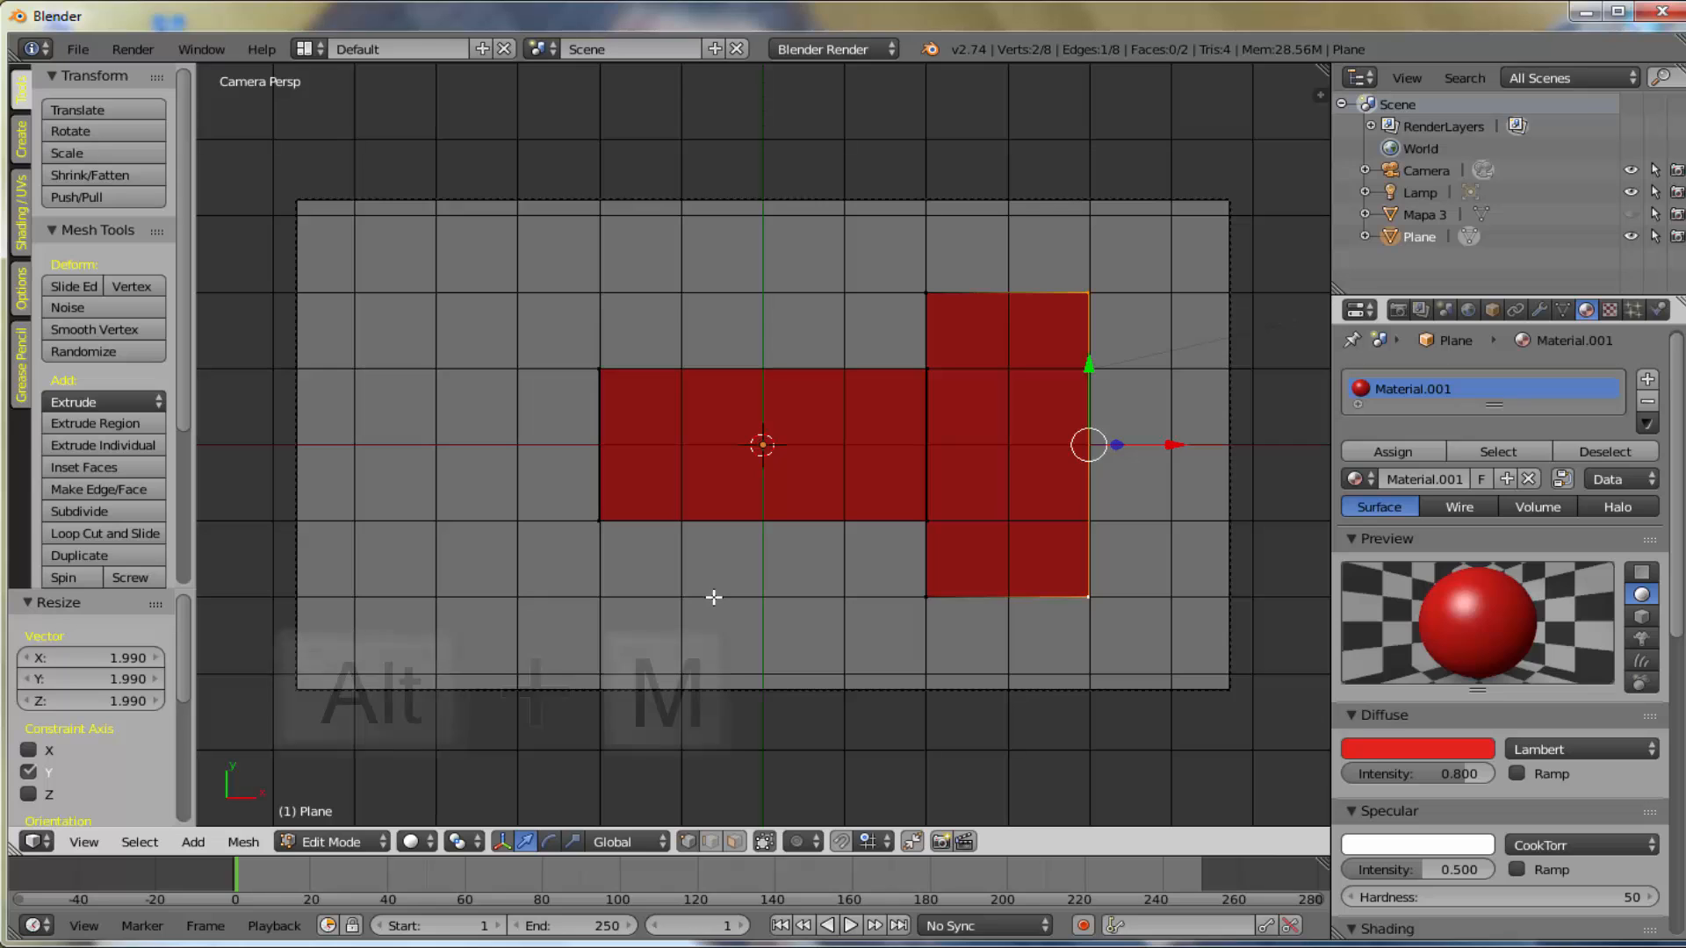
{"action": "key", "text": "alt+m"}
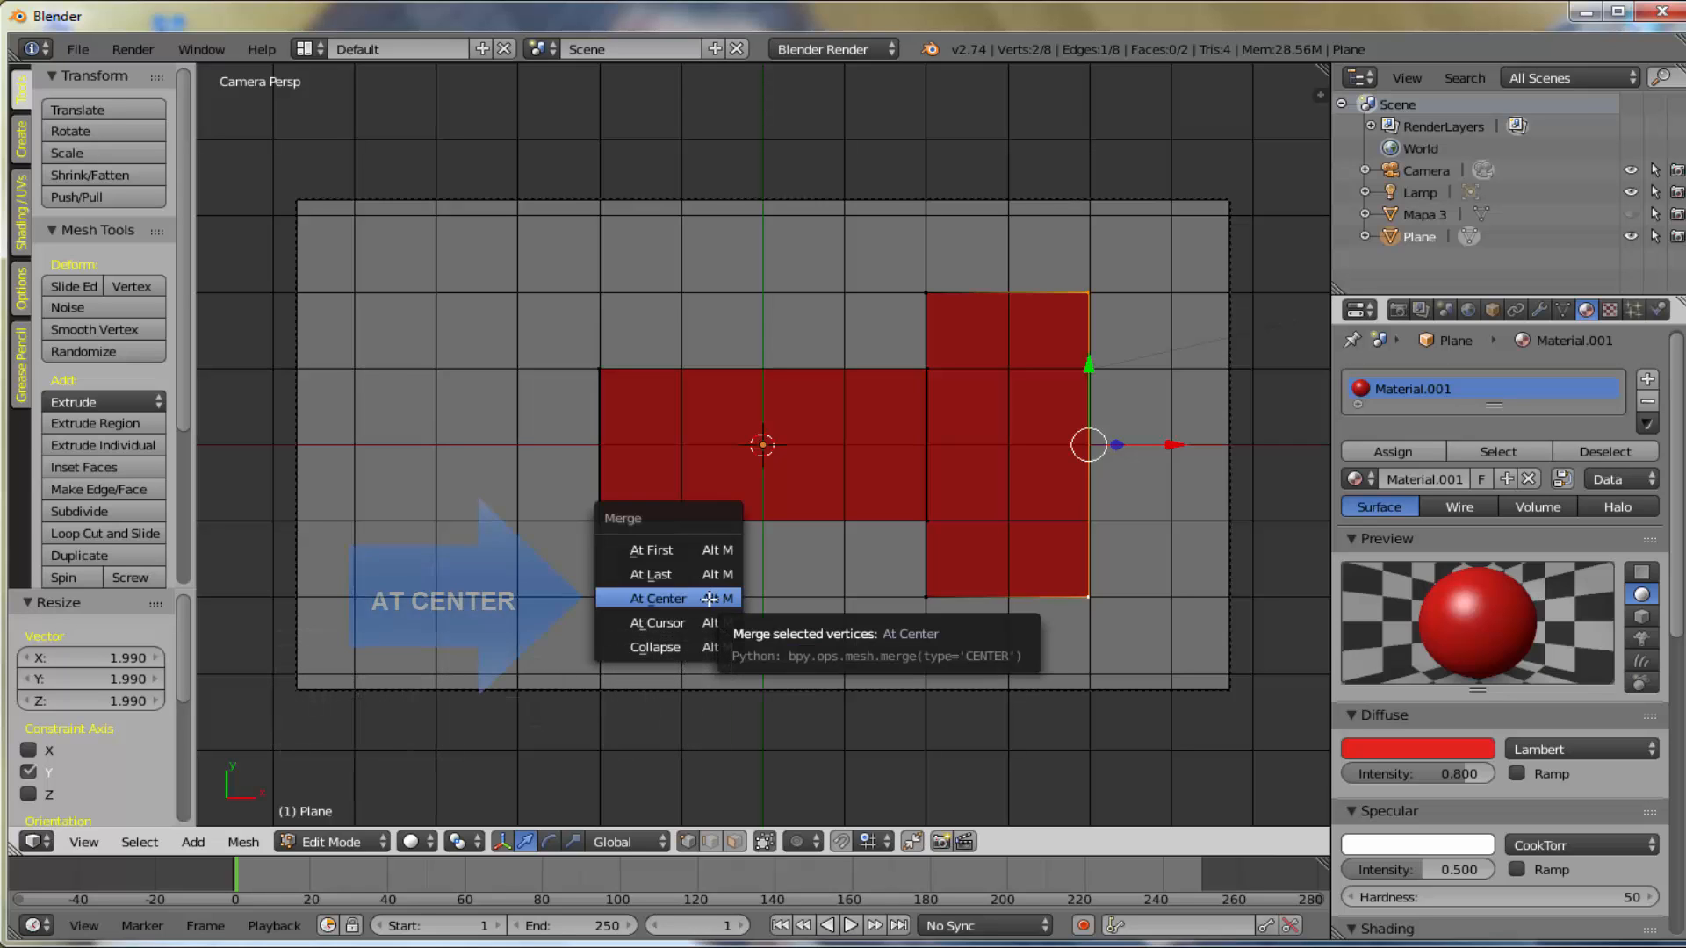
{"action": "left_click", "coordinate": [664, 600]}
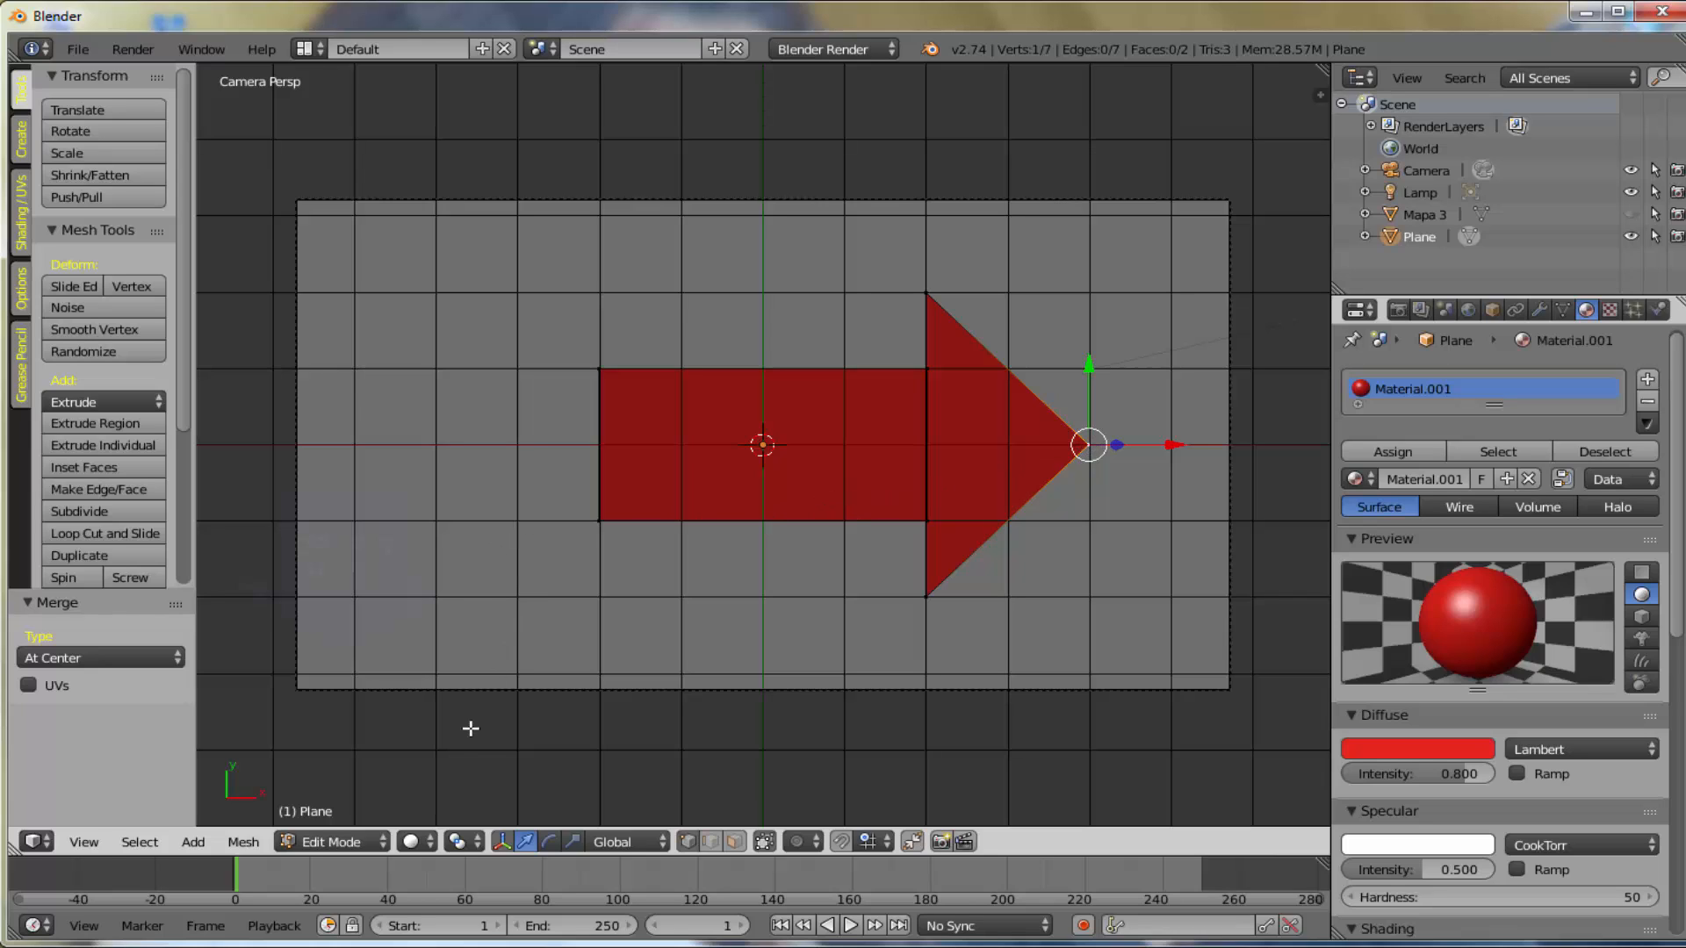
- Return to Object Mode and scale the arrow down uniformly to about 0.089
{"action": "left_click", "coordinate": [386, 841]}
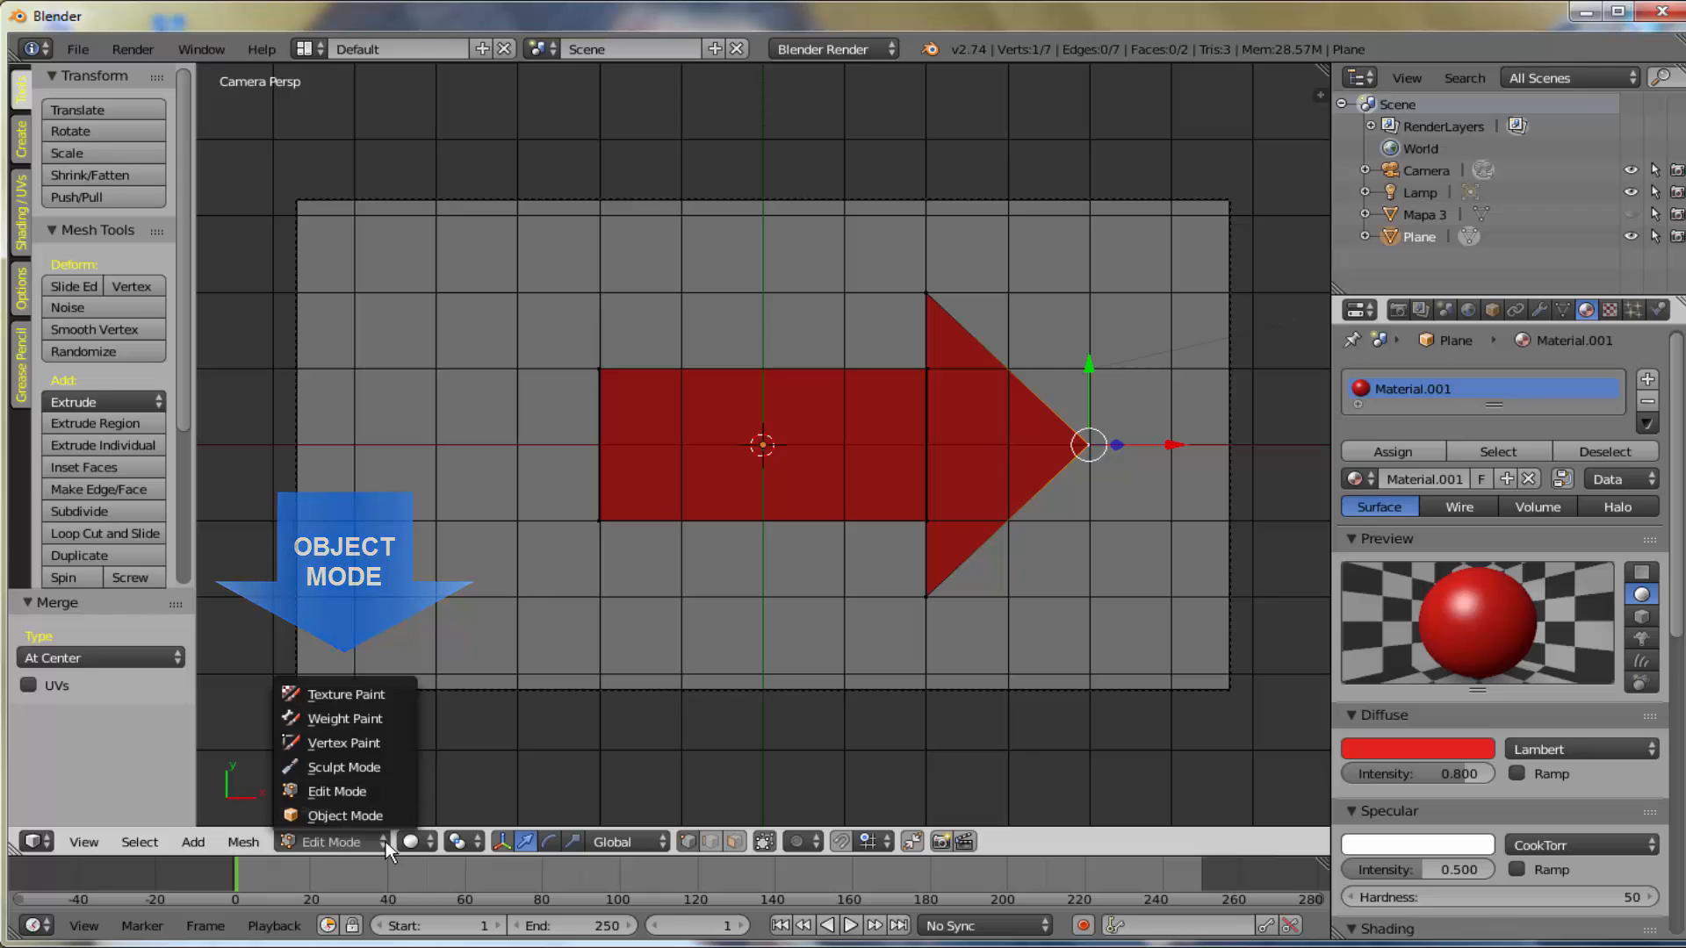
{"action": "left_click", "coordinate": [373, 813]}
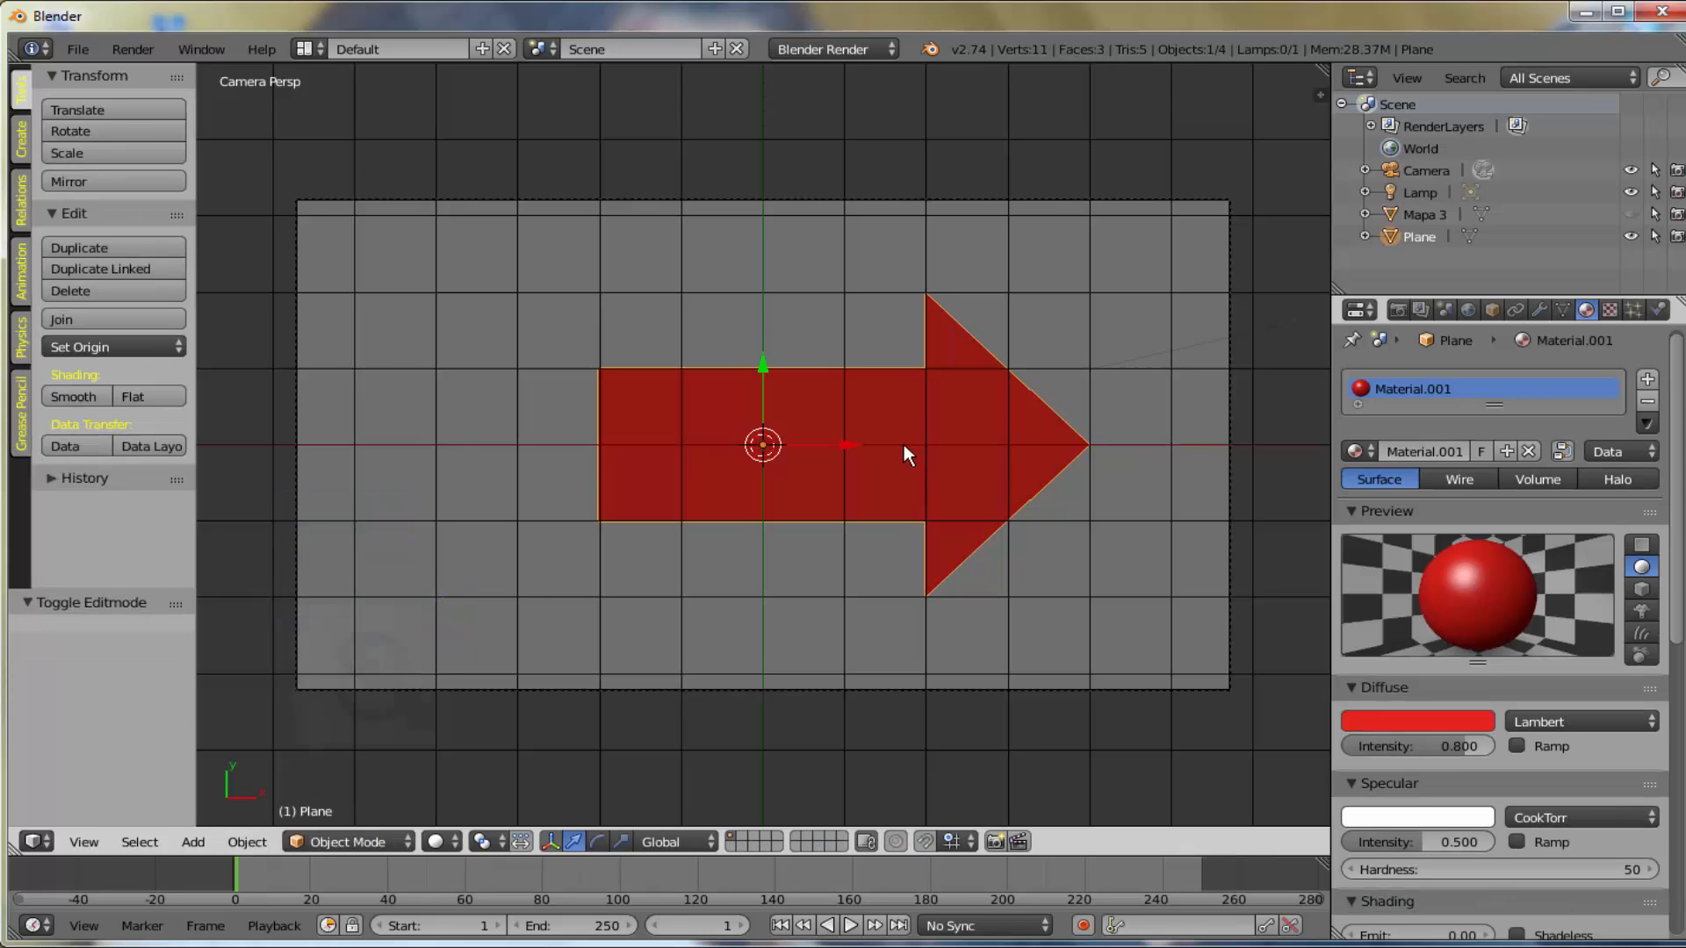
{"action": "key", "text": "s"}
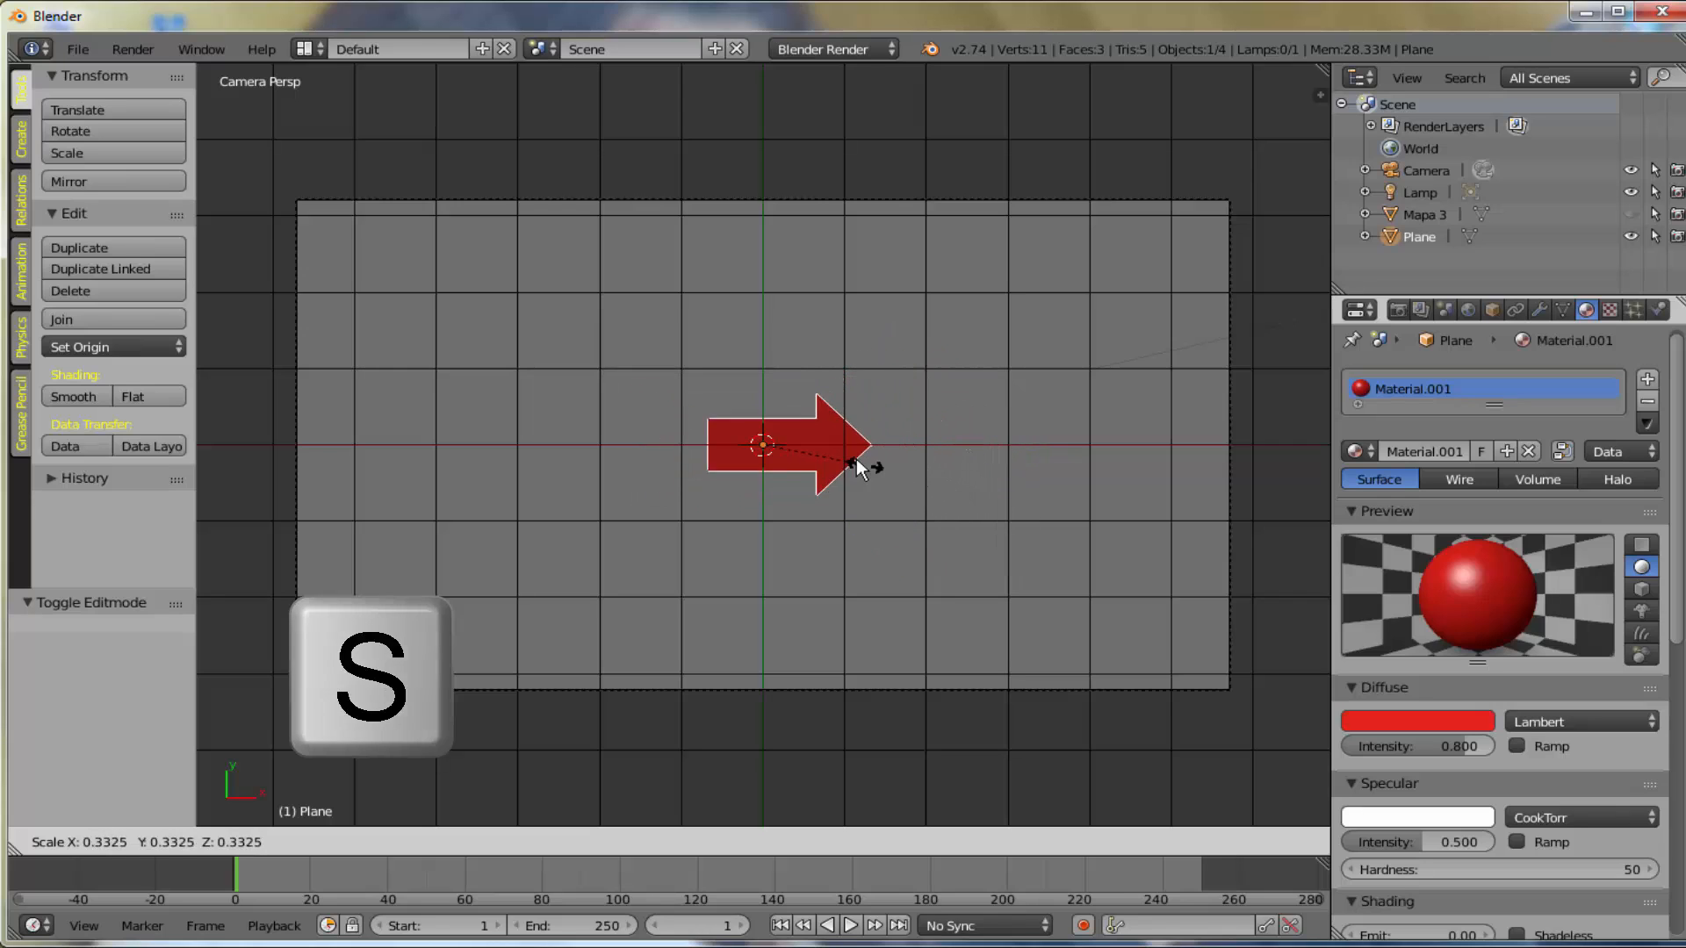
{"action": "left_click", "coordinate": [792, 446]}
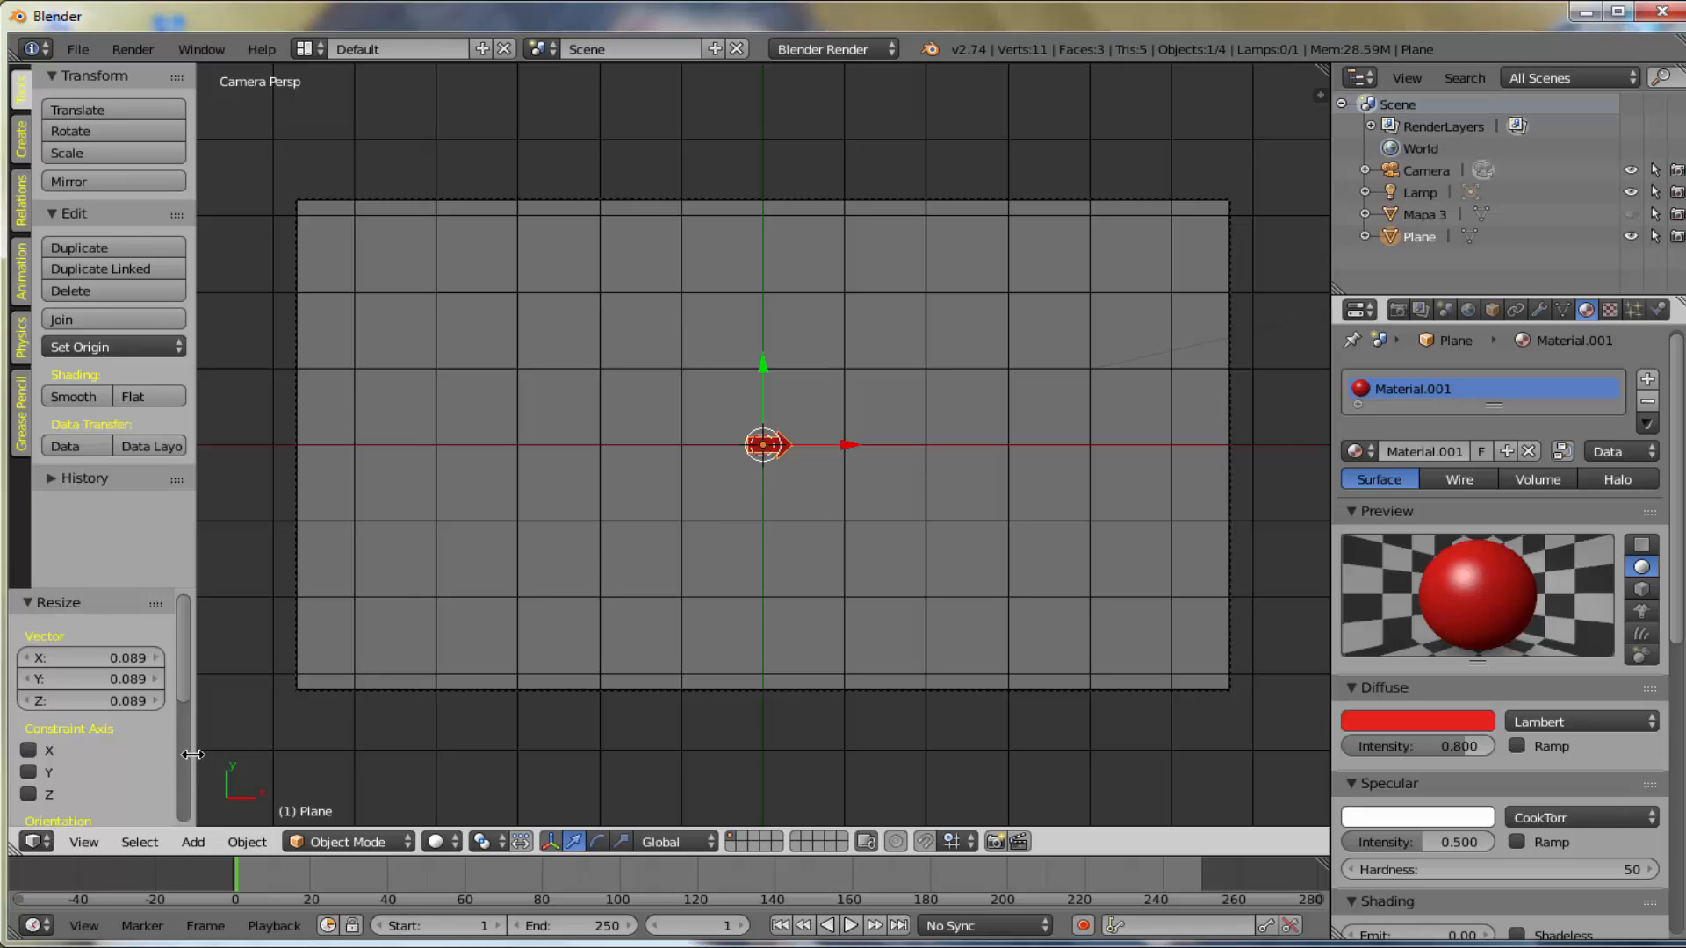
- In the top view, add an Array modifier to the arrow and widen the properties area
{"action": "left_click", "coordinate": [86, 841]}
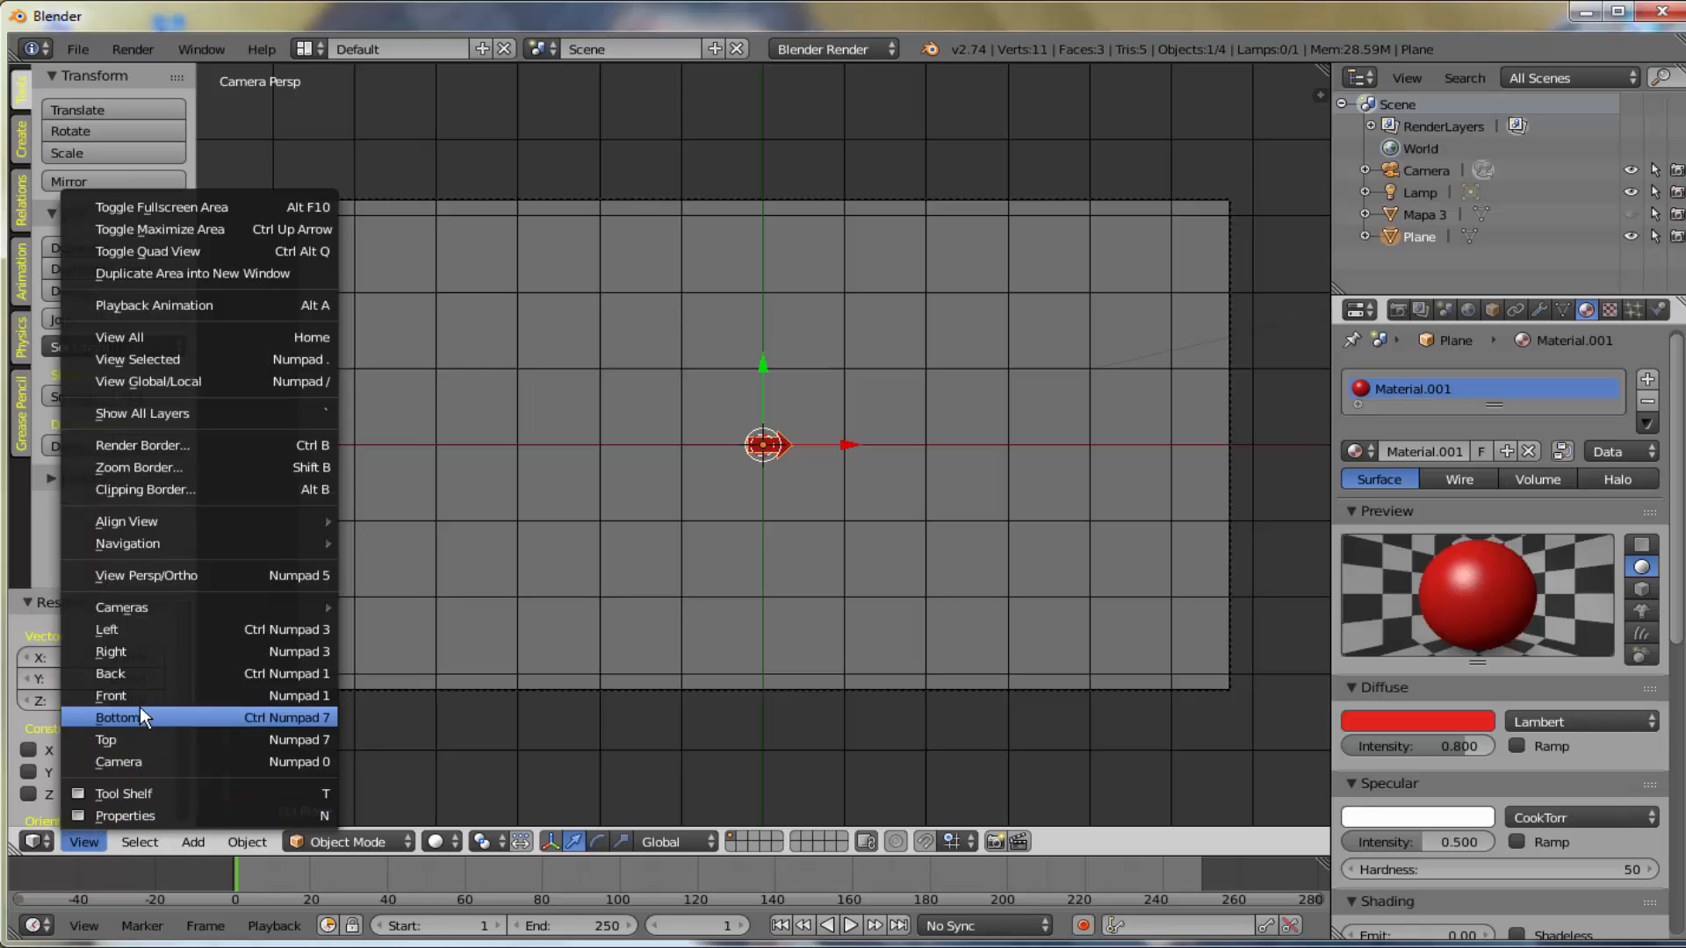
{"action": "left_click", "coordinate": [130, 738]}
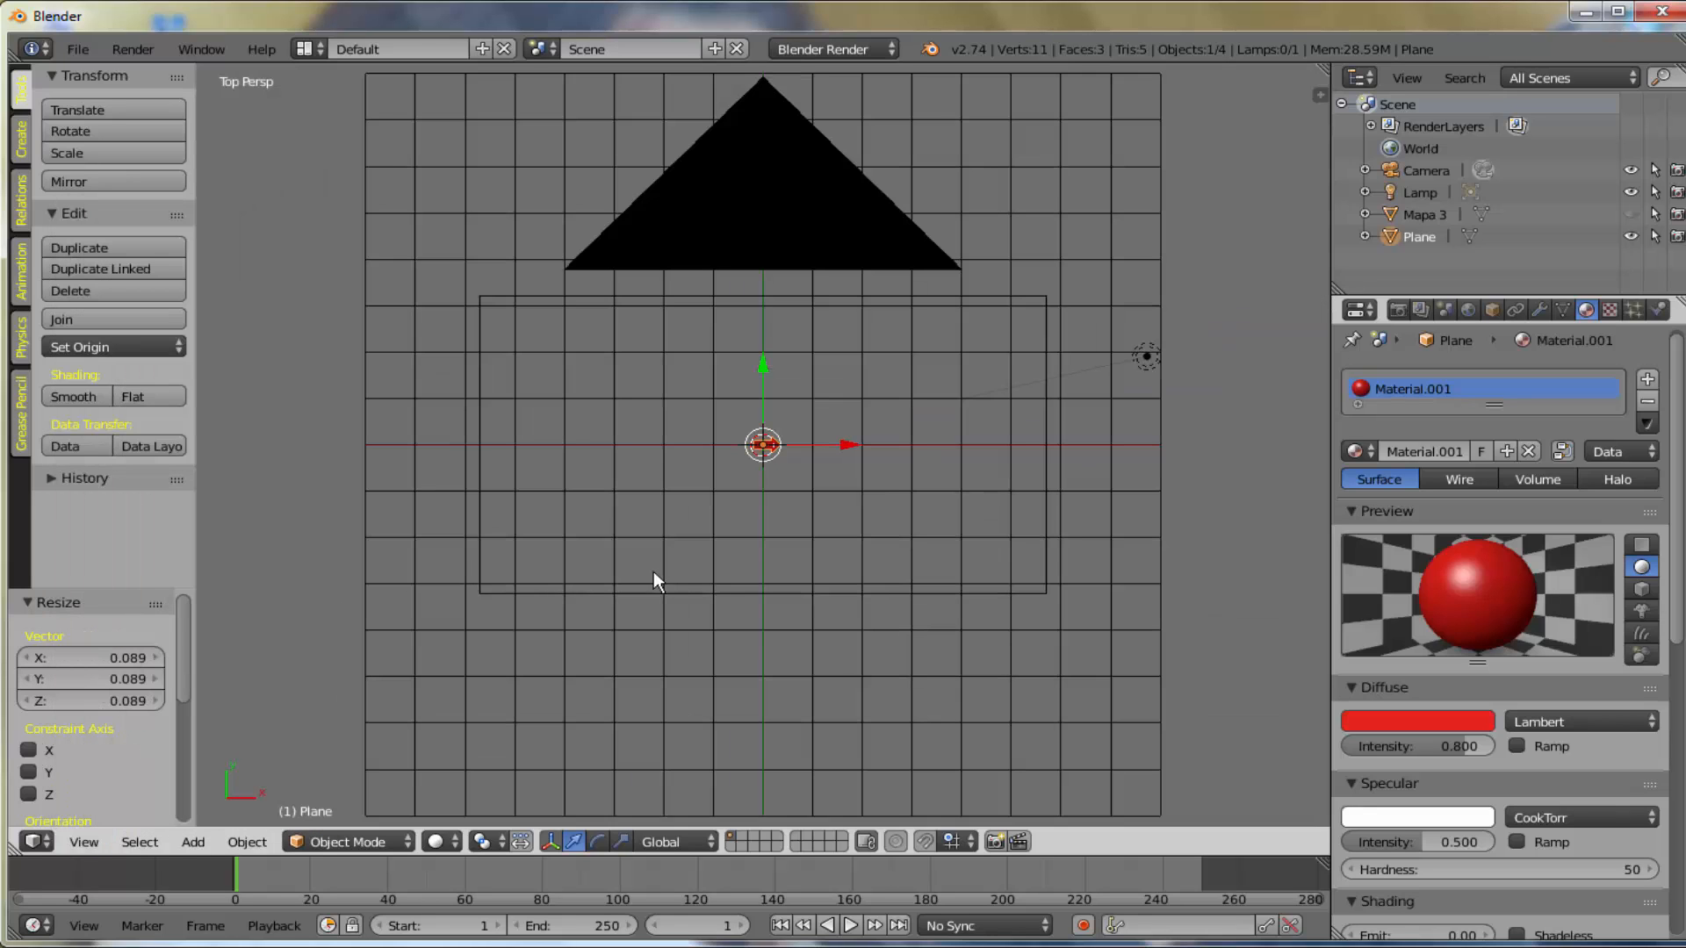
{"action": "scroll", "coordinate": [677, 572], "scroll_direction": "up", "scroll_amount": 9}
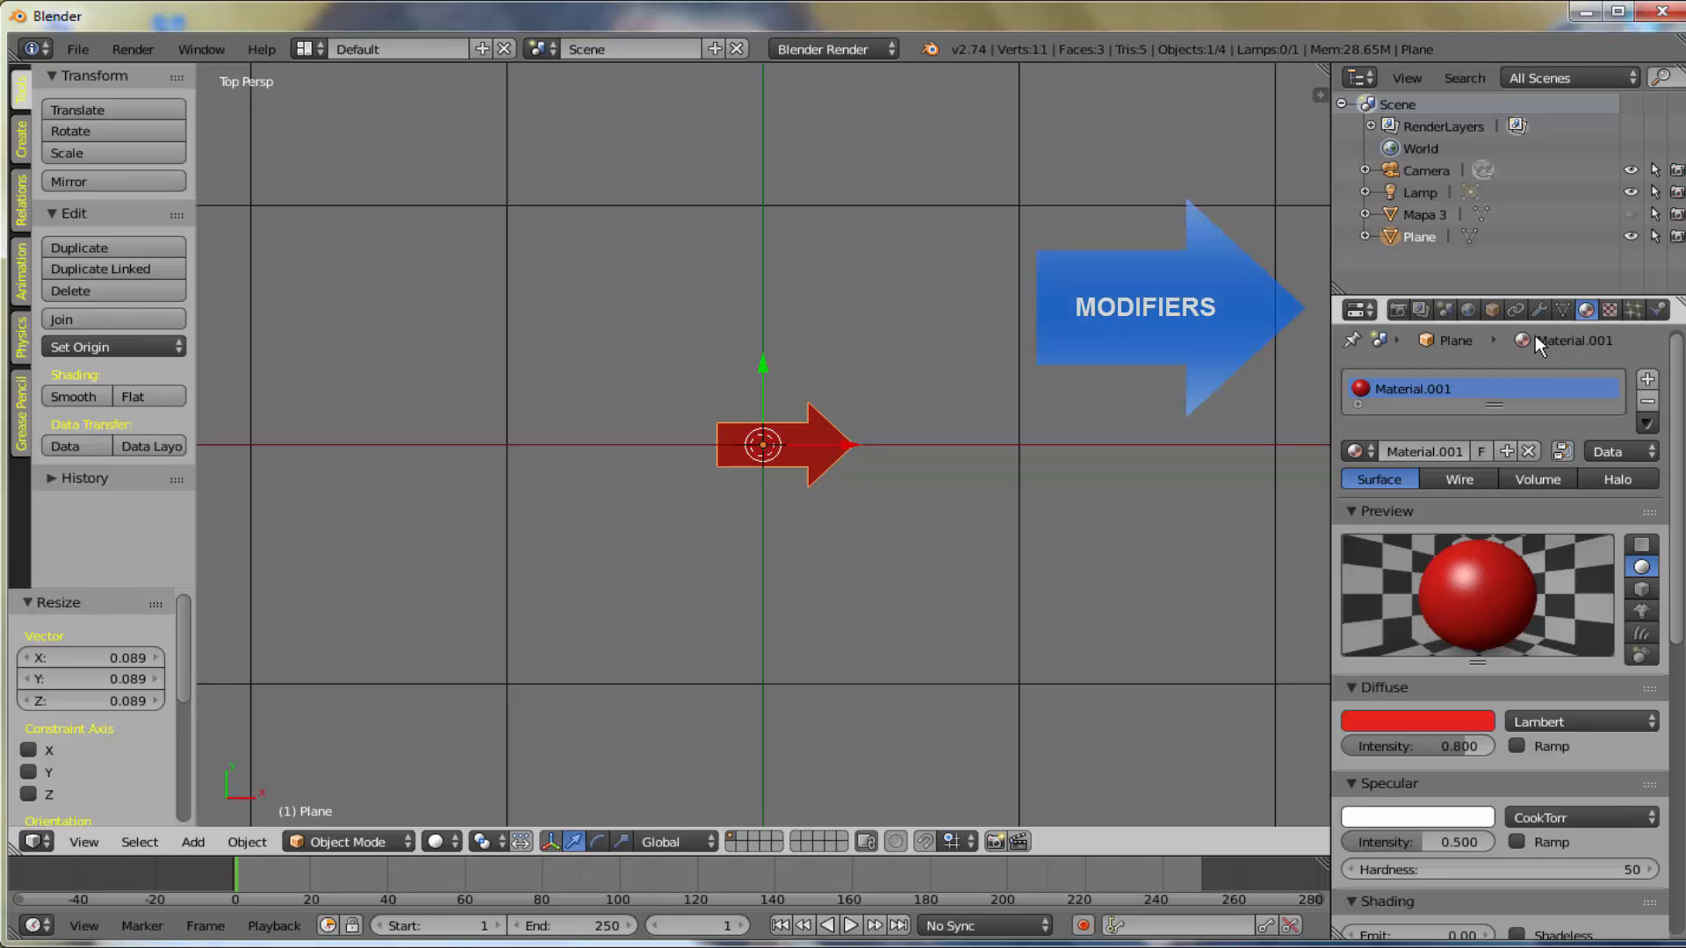
{"action": "left_click", "coordinate": [1540, 309]}
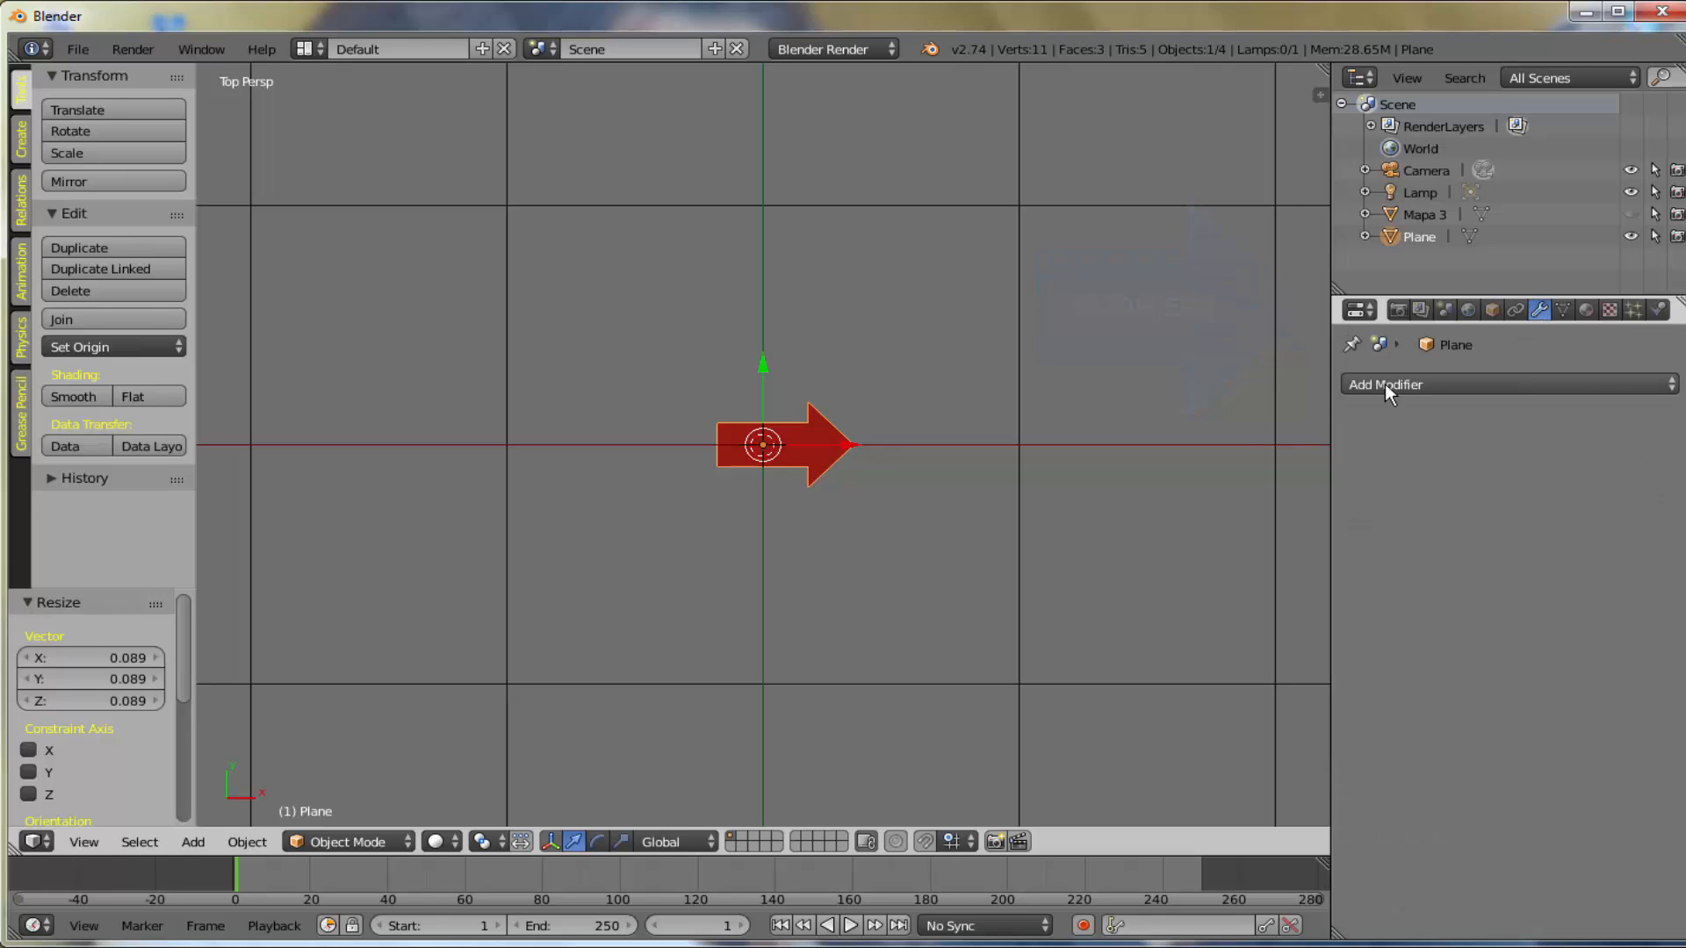
{"action": "left_click", "coordinate": [1467, 383]}
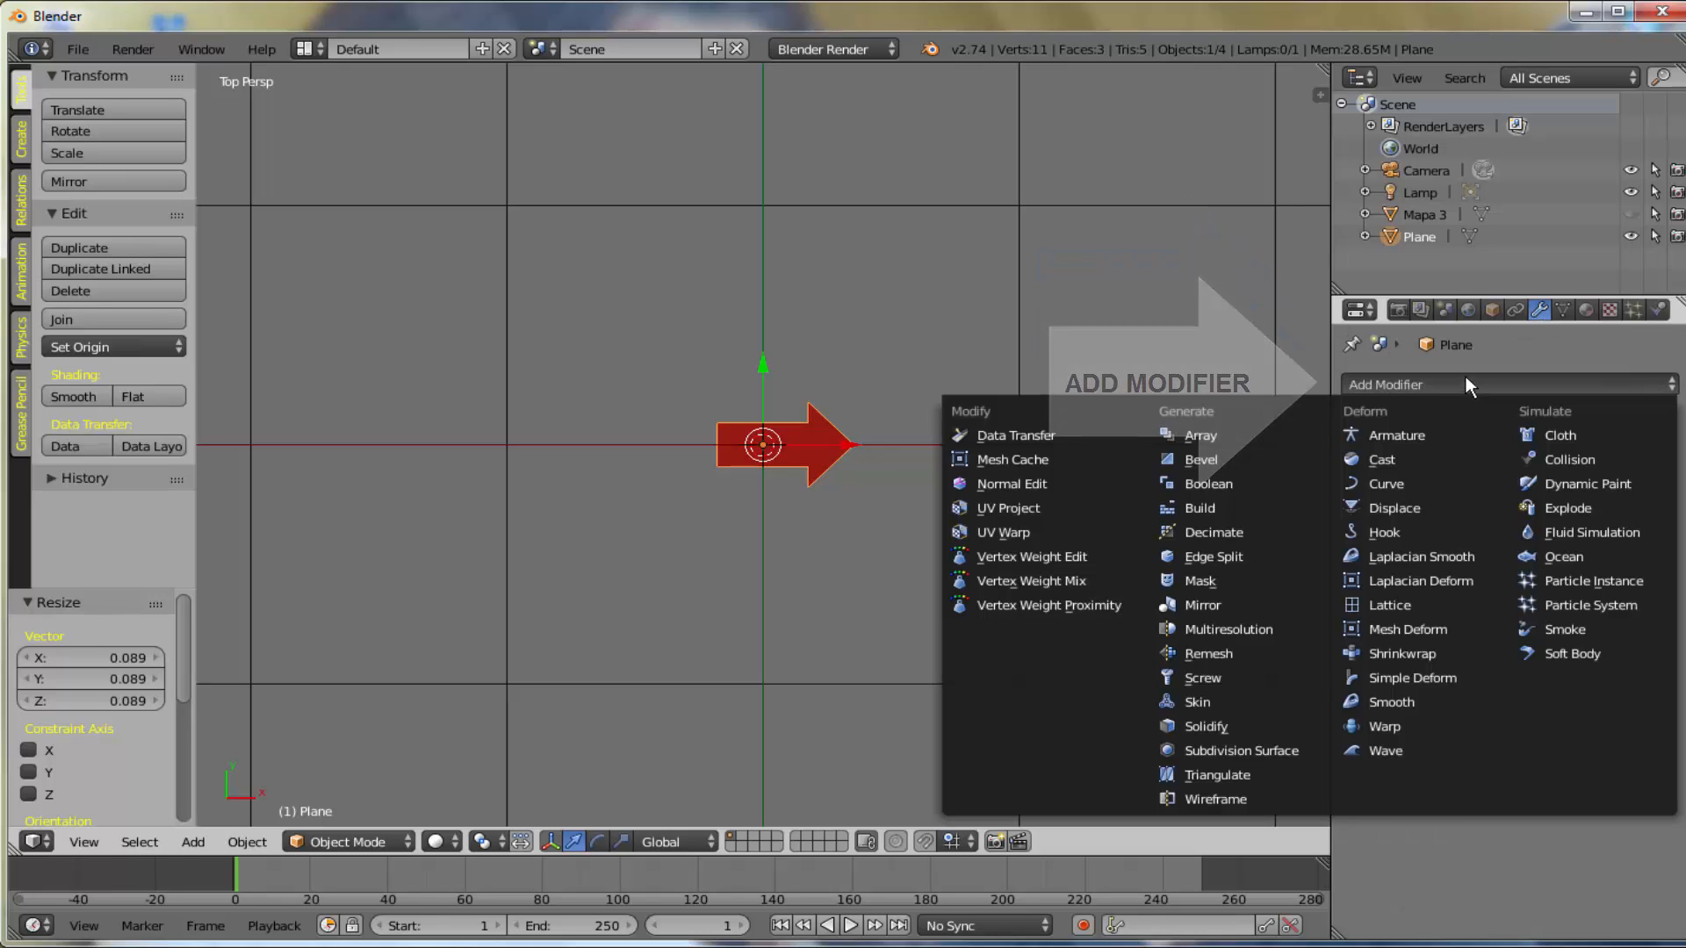
{"action": "left_click", "coordinate": [1243, 435]}
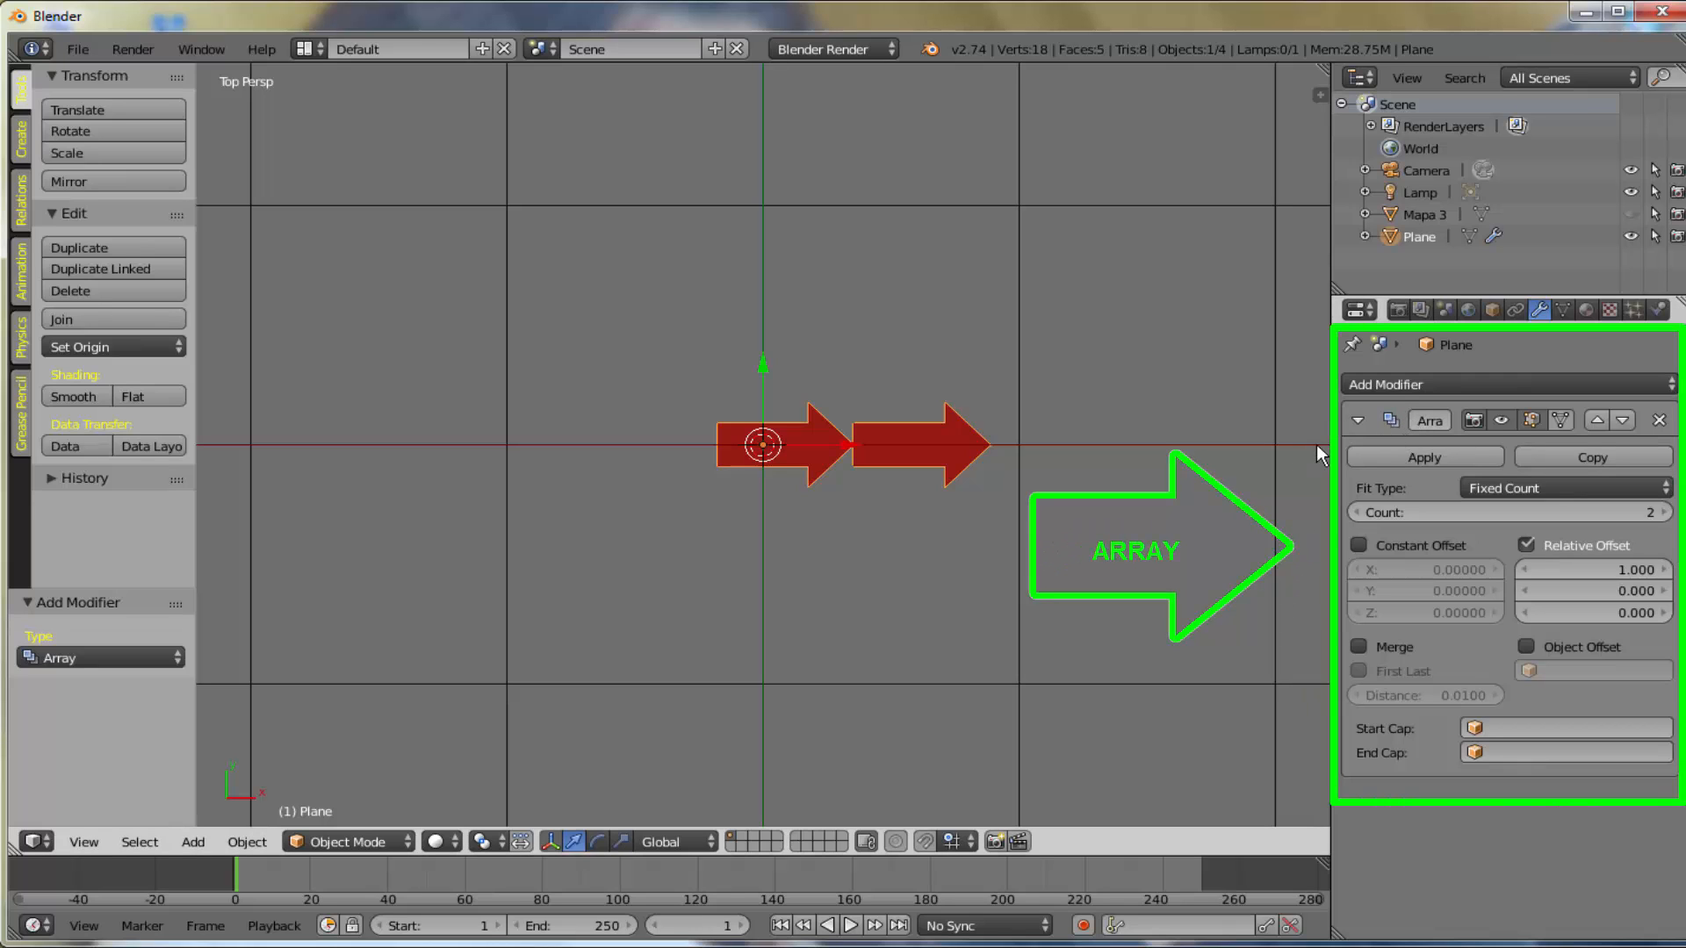
{"action": "left_click_drag", "start_coordinate": [1329, 430], "coordinate": [1307, 430]}
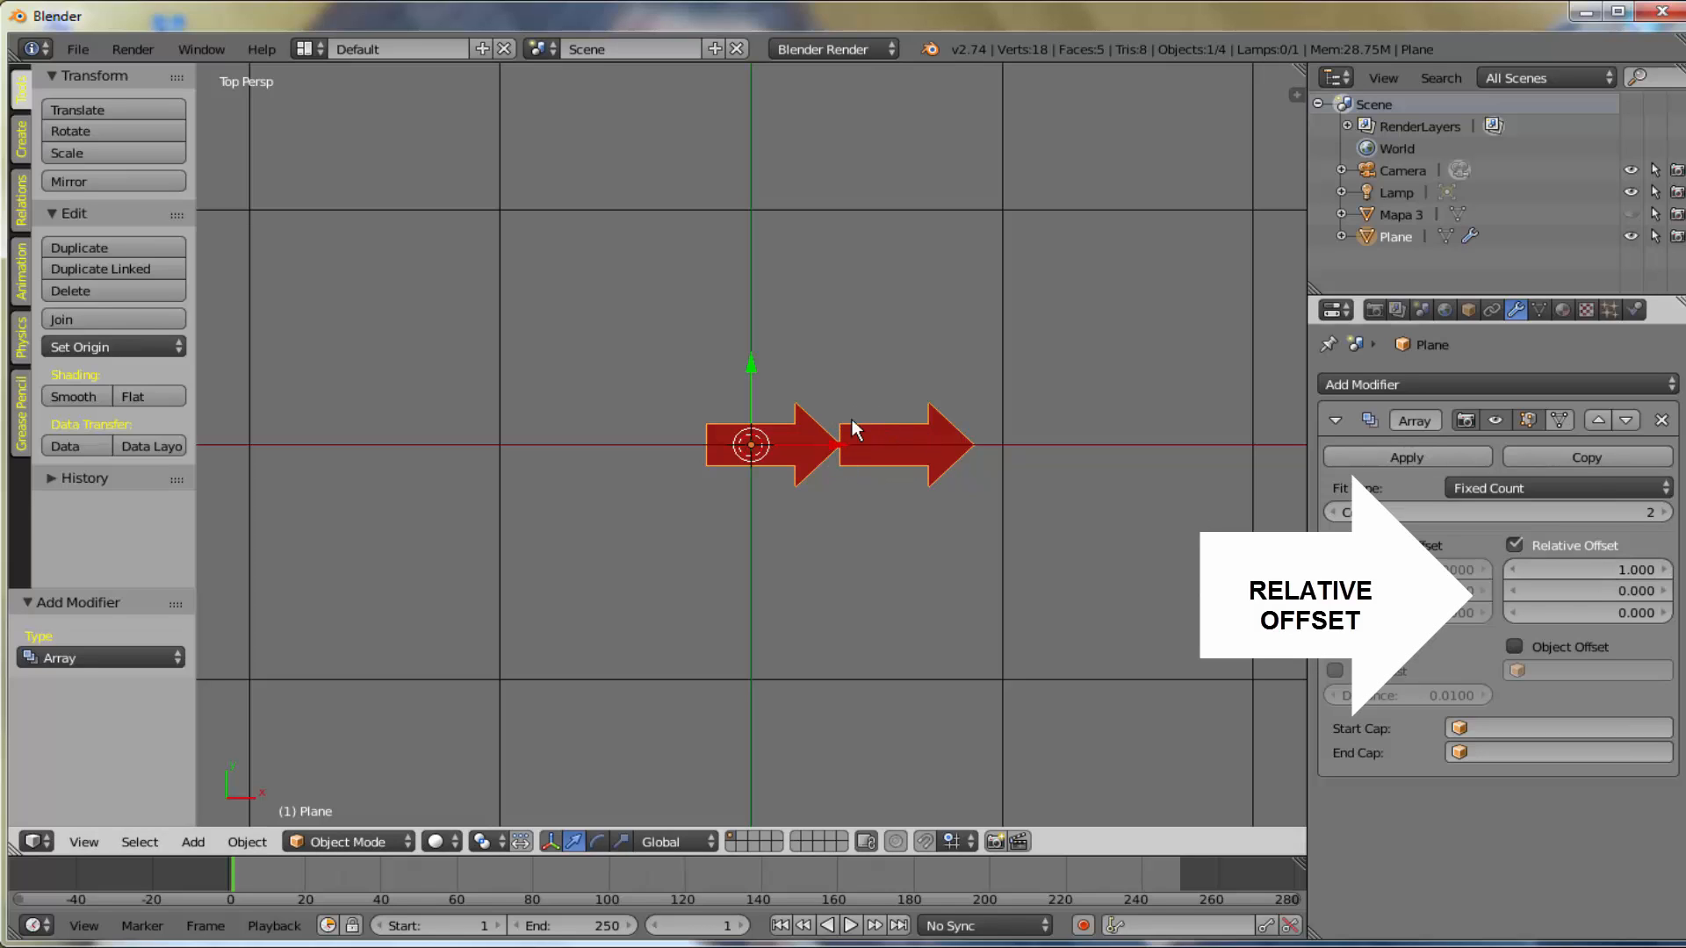
- Set the Array modifier's relative X offset to 1.4 and its count to 1
{"action": "left_click", "coordinate": [1670, 569]}
{"action": "left_click", "coordinate": [1669, 568]}
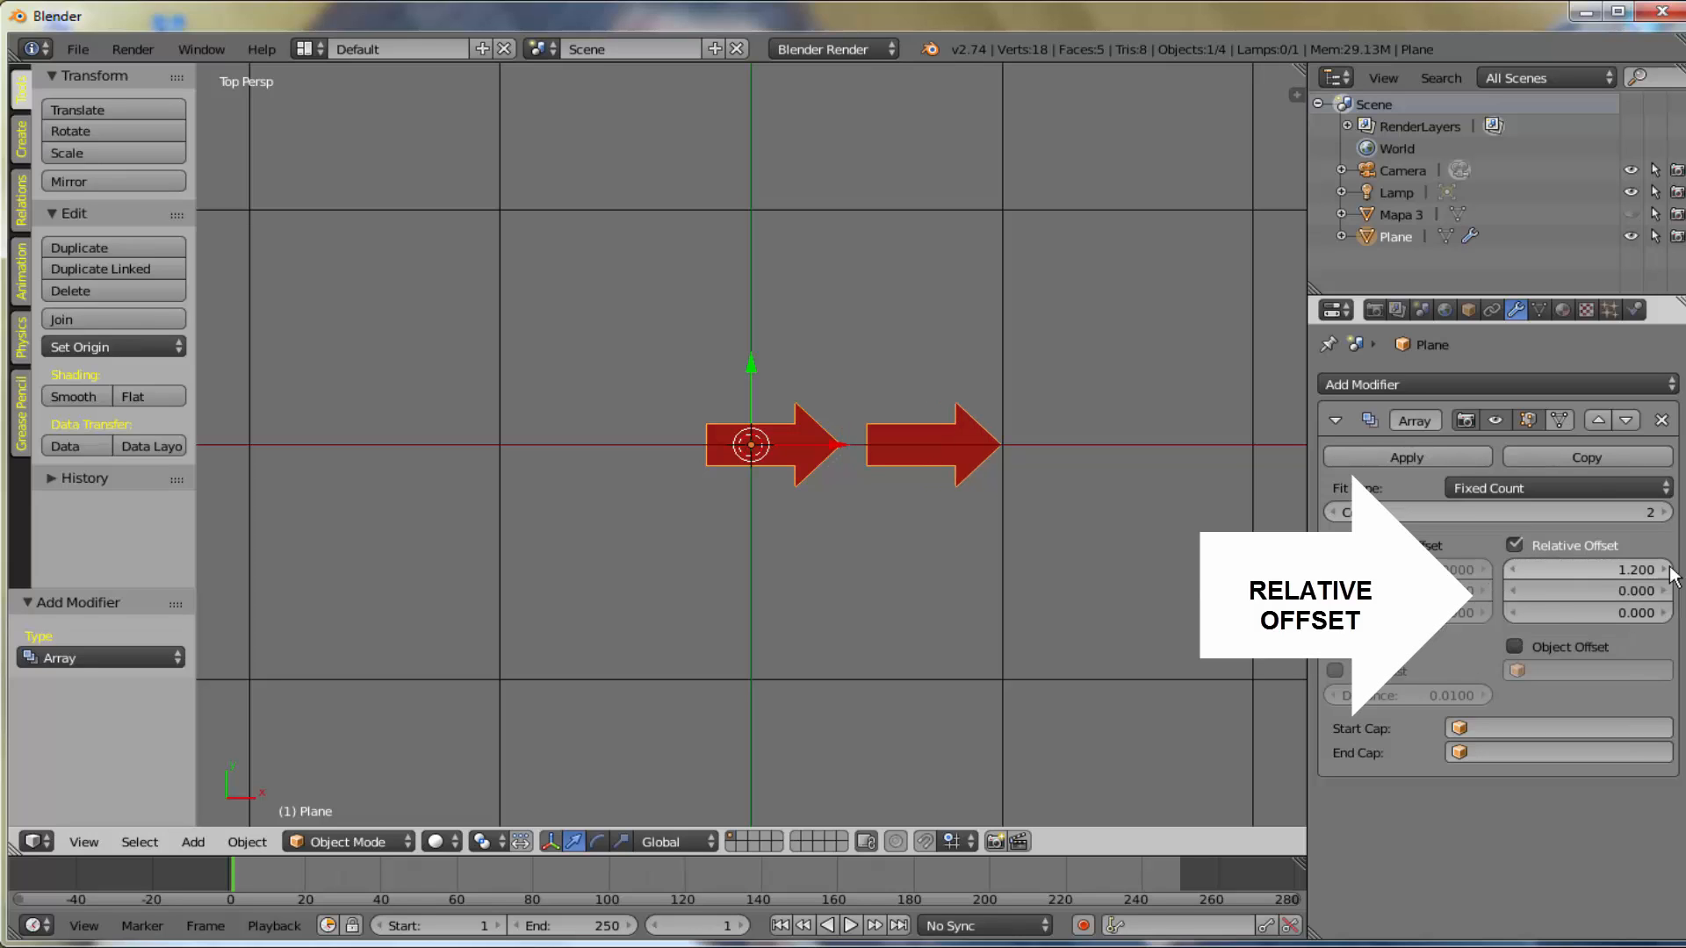
{"action": "left_click", "coordinate": [1669, 567]}
{"action": "left_click", "coordinate": [1670, 569]}
{"action": "left_click", "coordinate": [1670, 569]}
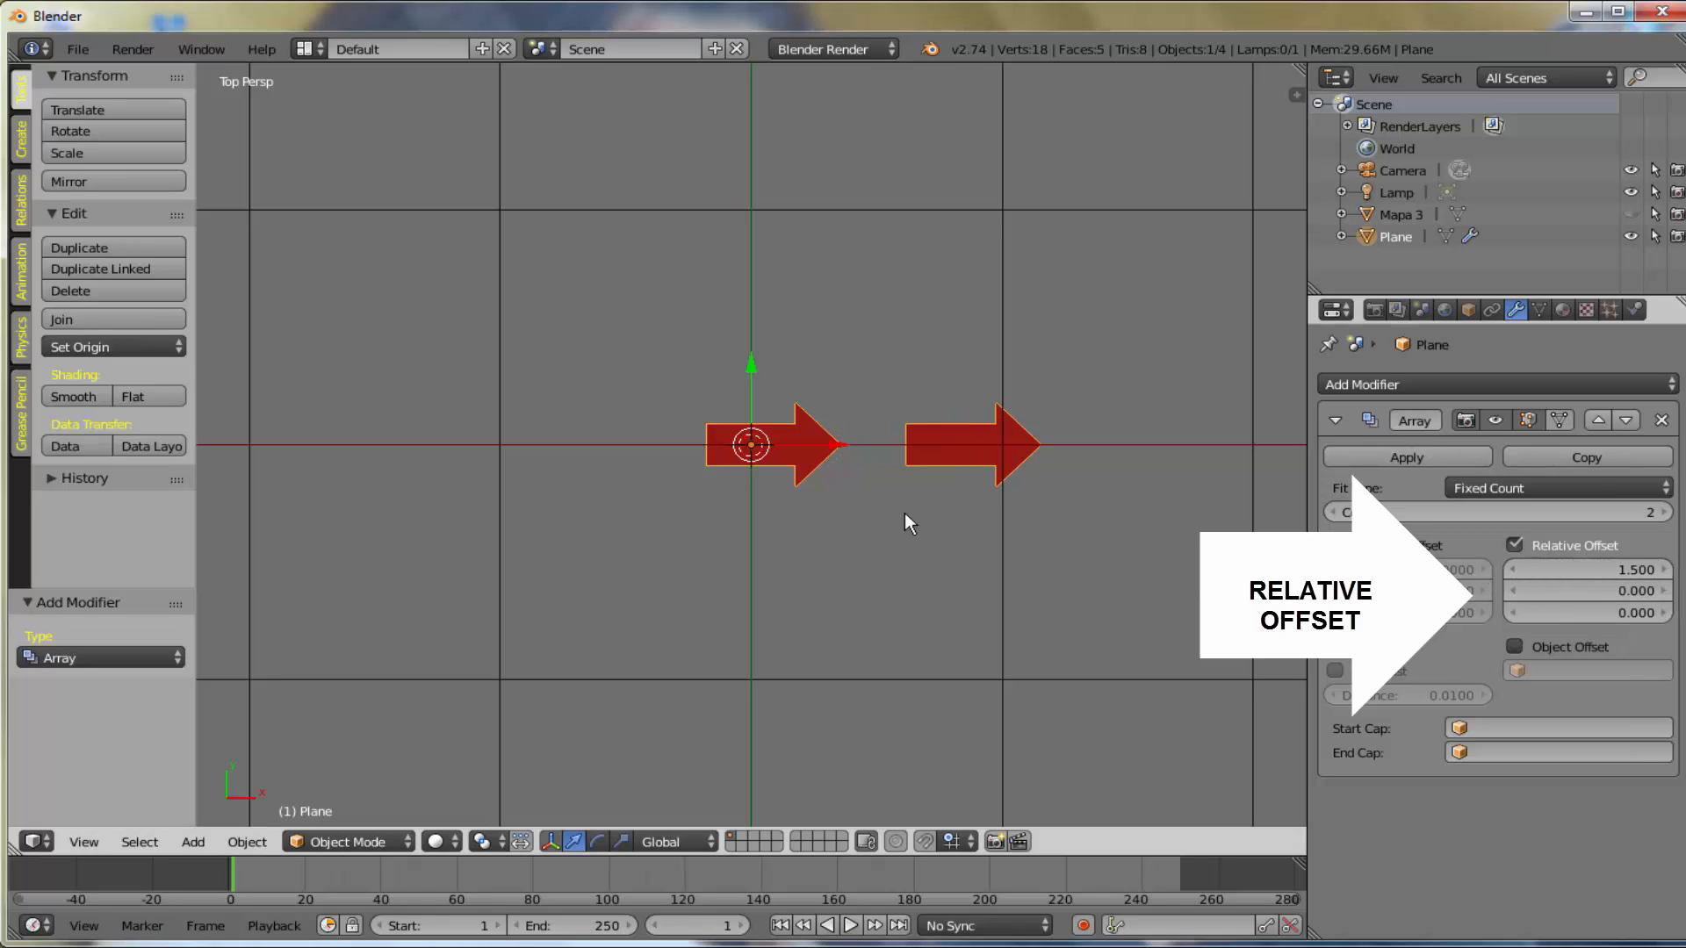
{"action": "left_click", "coordinate": [1515, 566]}
{"action": "left_click", "coordinate": [1514, 566]}
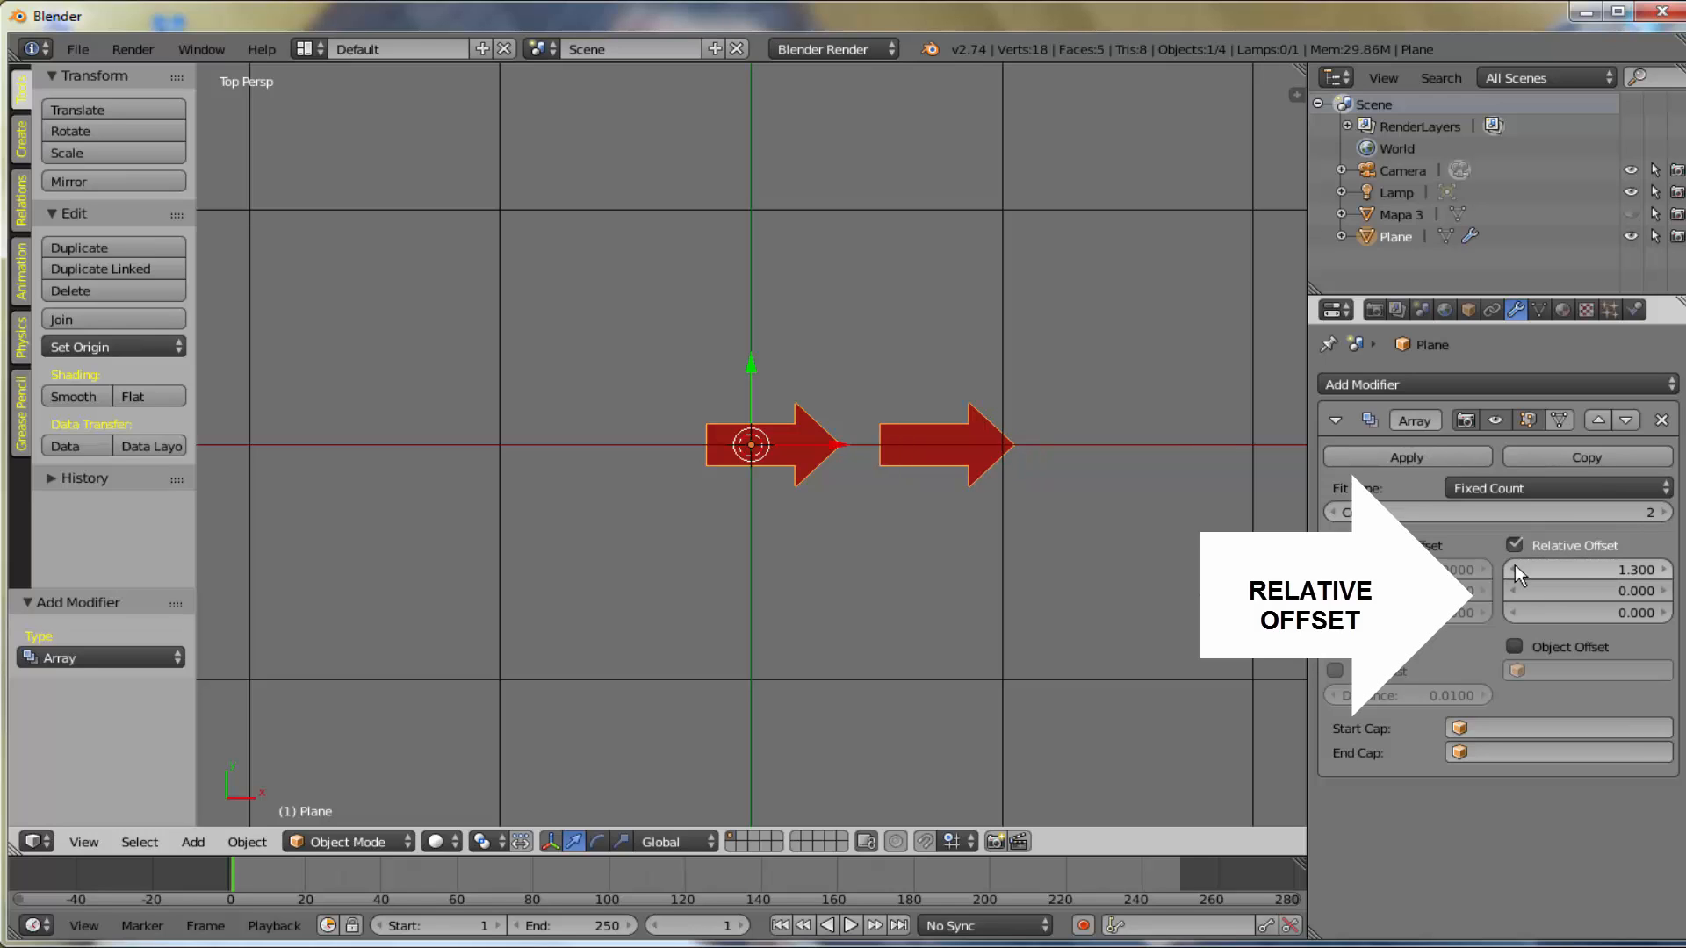
{"action": "left_click", "coordinate": [1663, 570]}
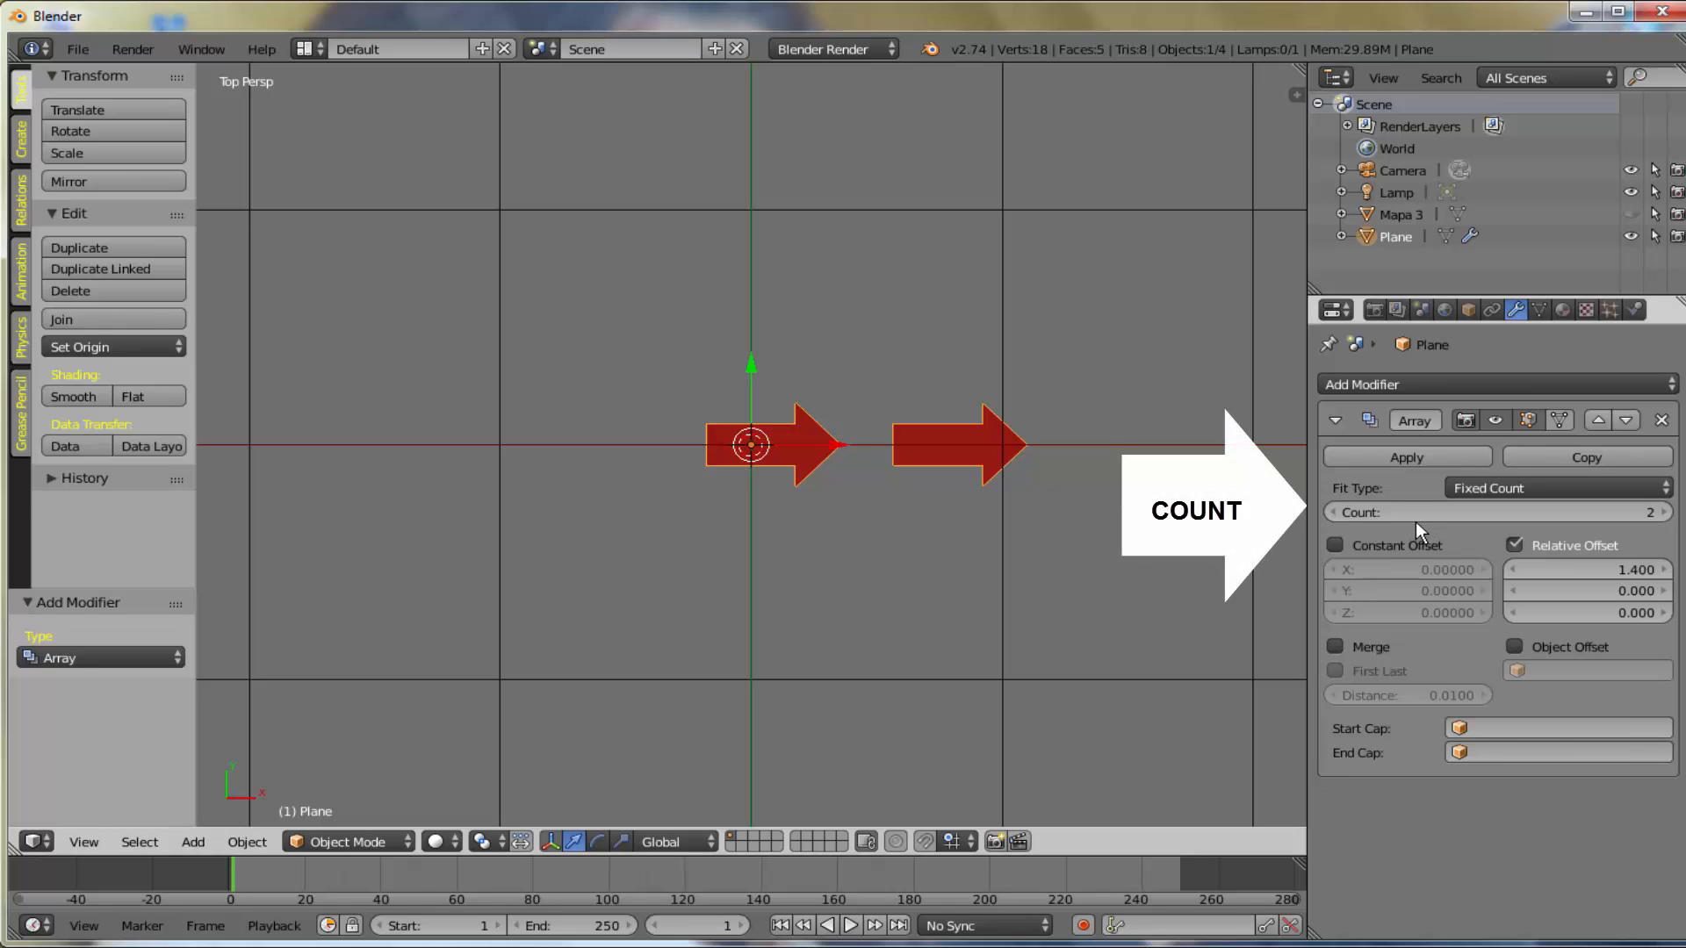
{"action": "left_click_drag", "start_coordinate": [1425, 510], "coordinate": [1309, 513]}
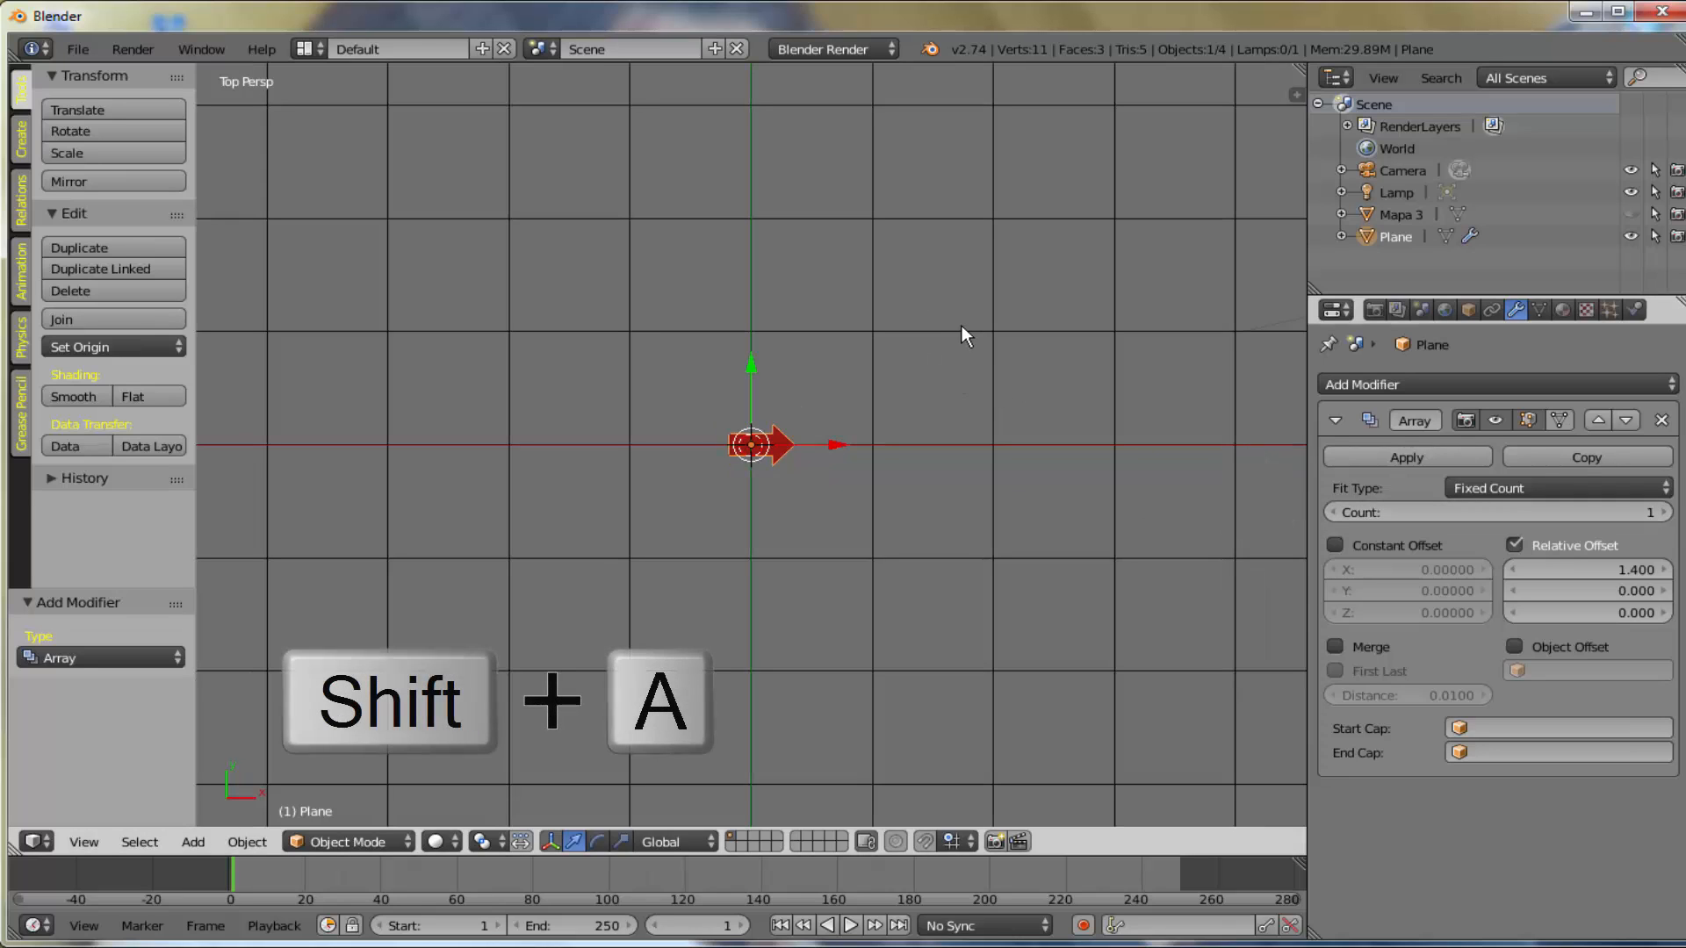
- Add a Nurbs Curve to the scene and switch it to Edit Mode
{"action": "key", "text": "shift+a"}
{"action": "mouse_move", "coordinate": [943, 350]}
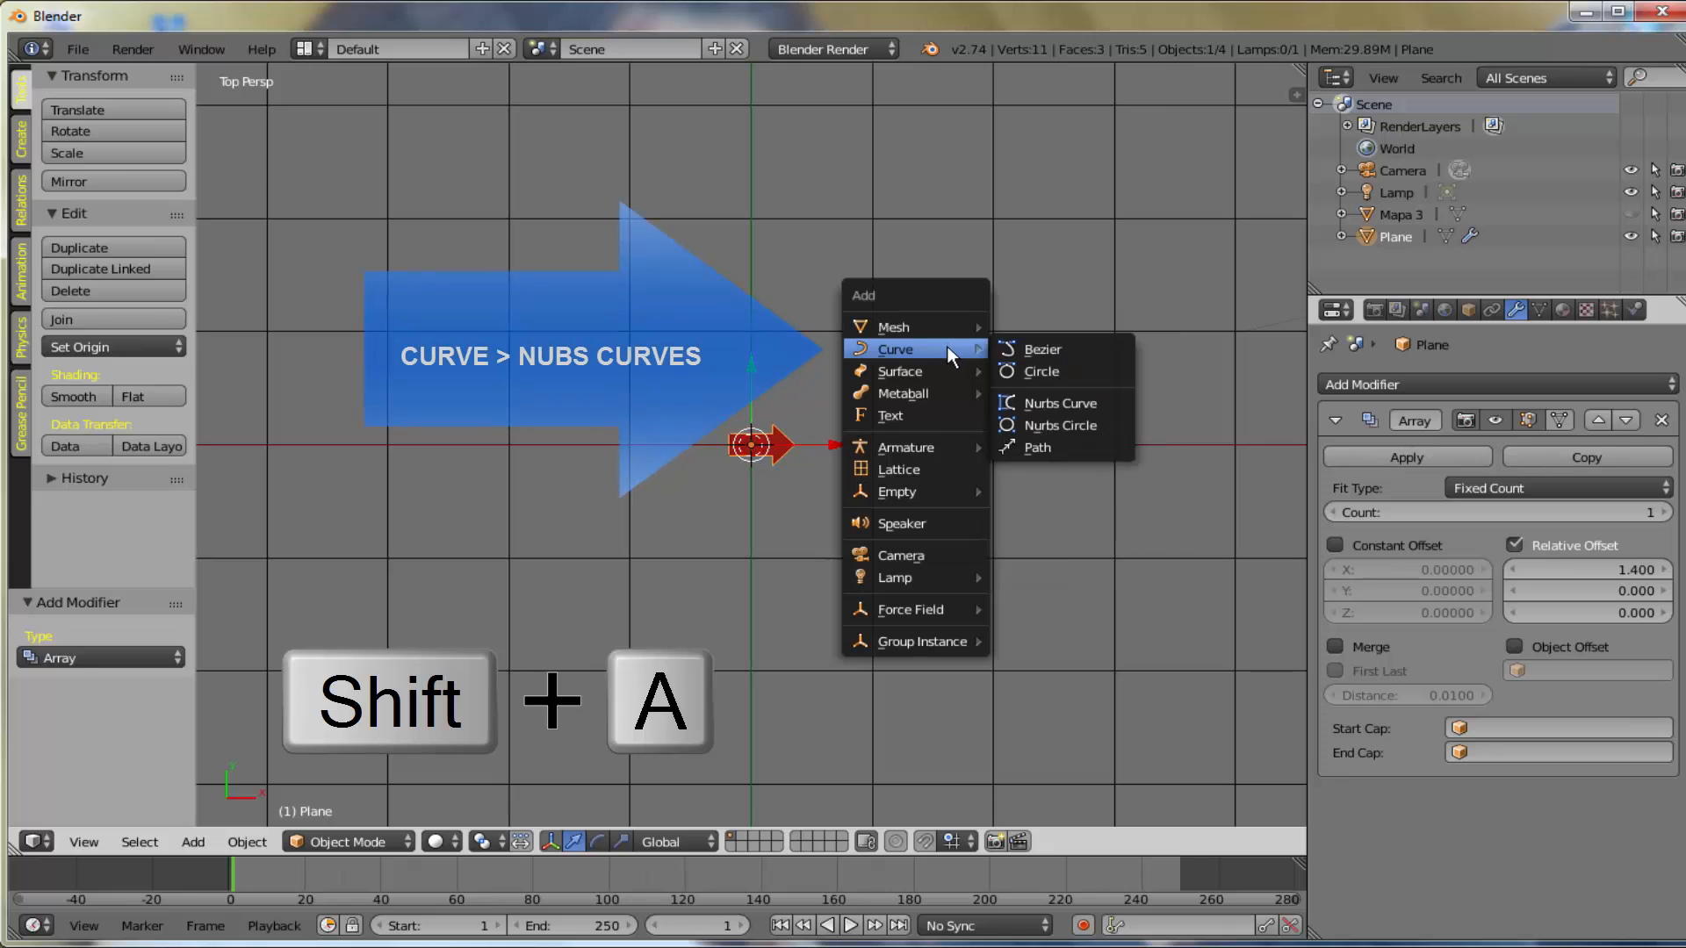
{"action": "left_click", "coordinate": [1089, 402]}
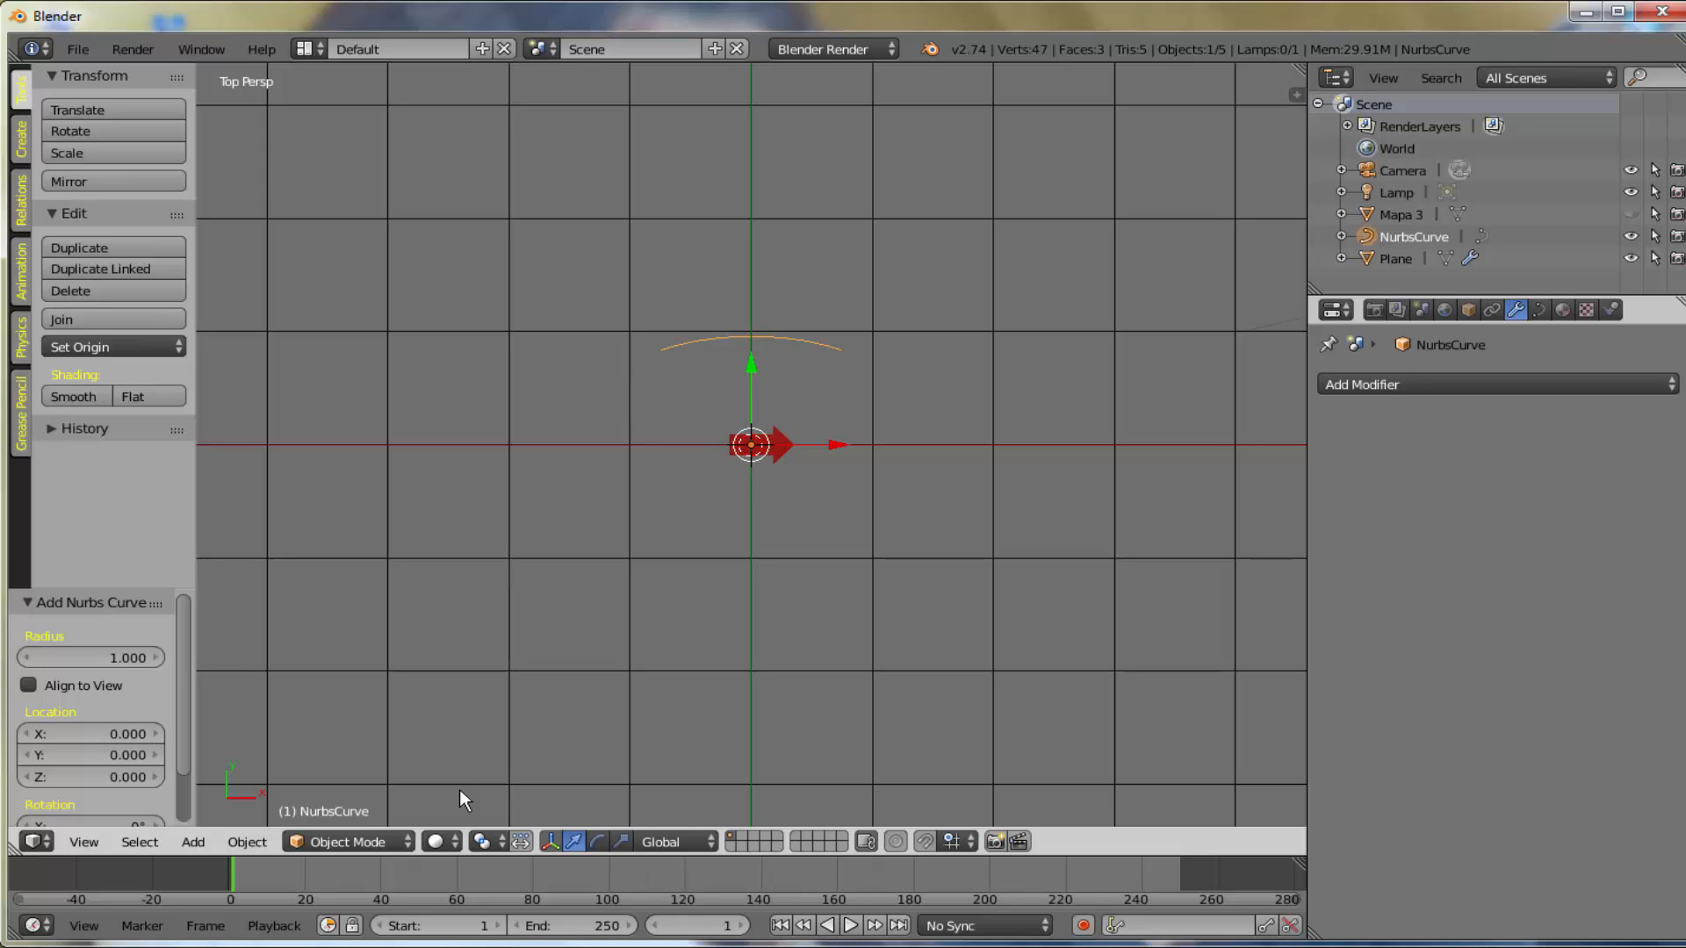
{"action": "left_click", "coordinate": [404, 836]}
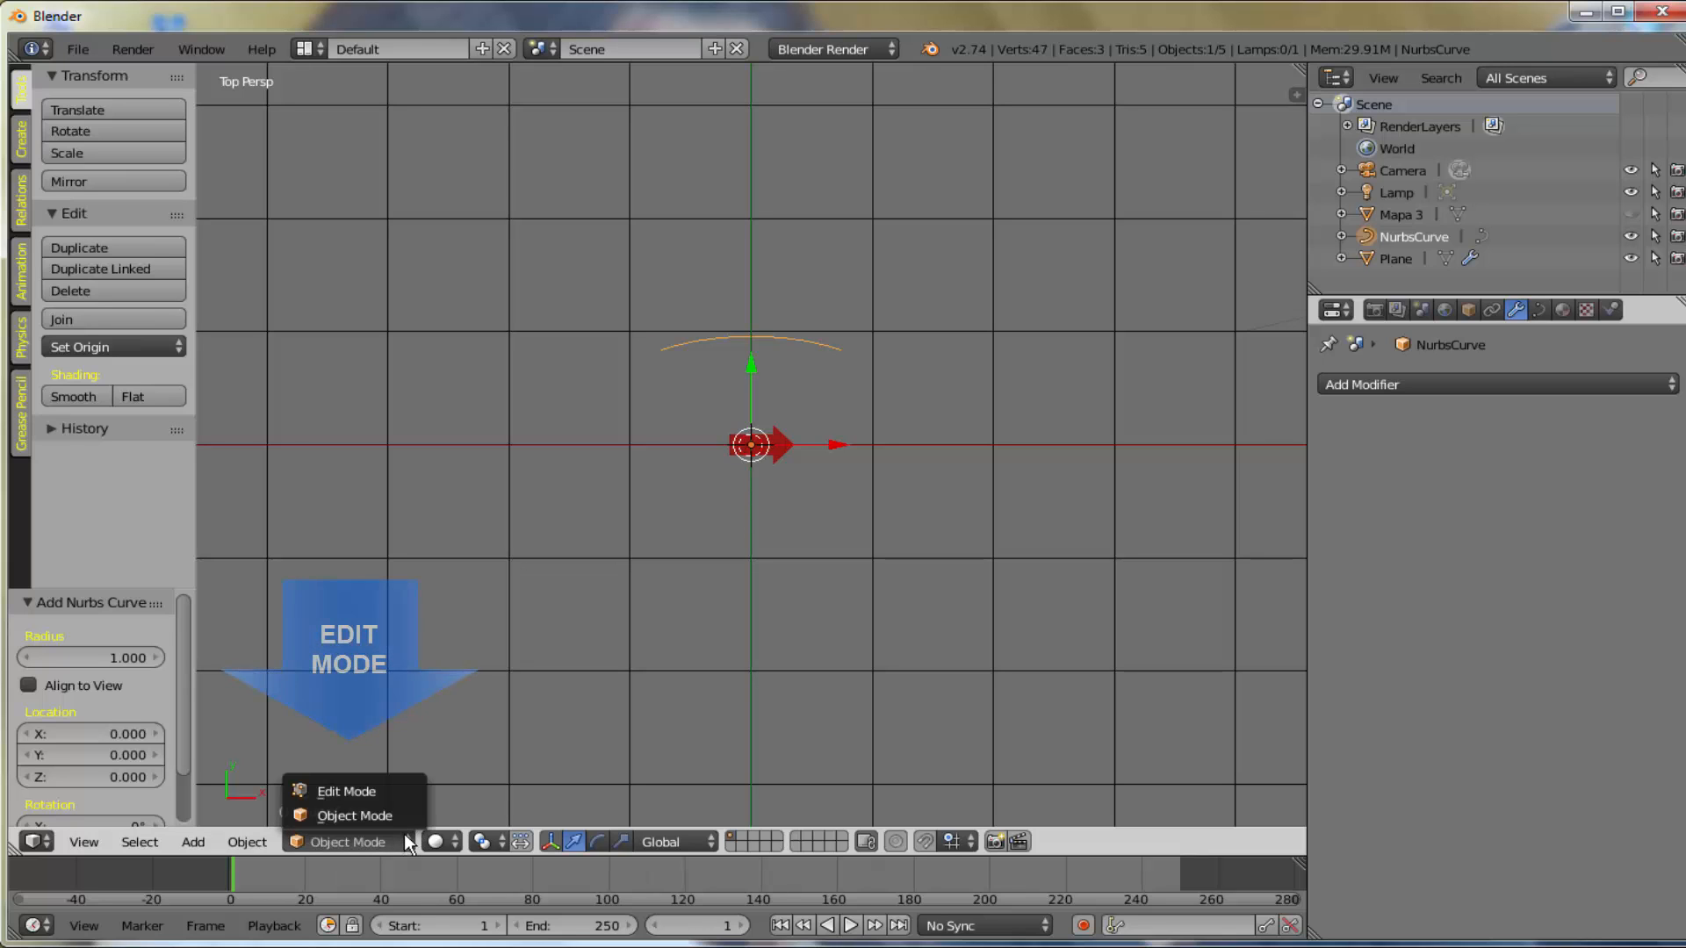
{"action": "left_click", "coordinate": [388, 790]}
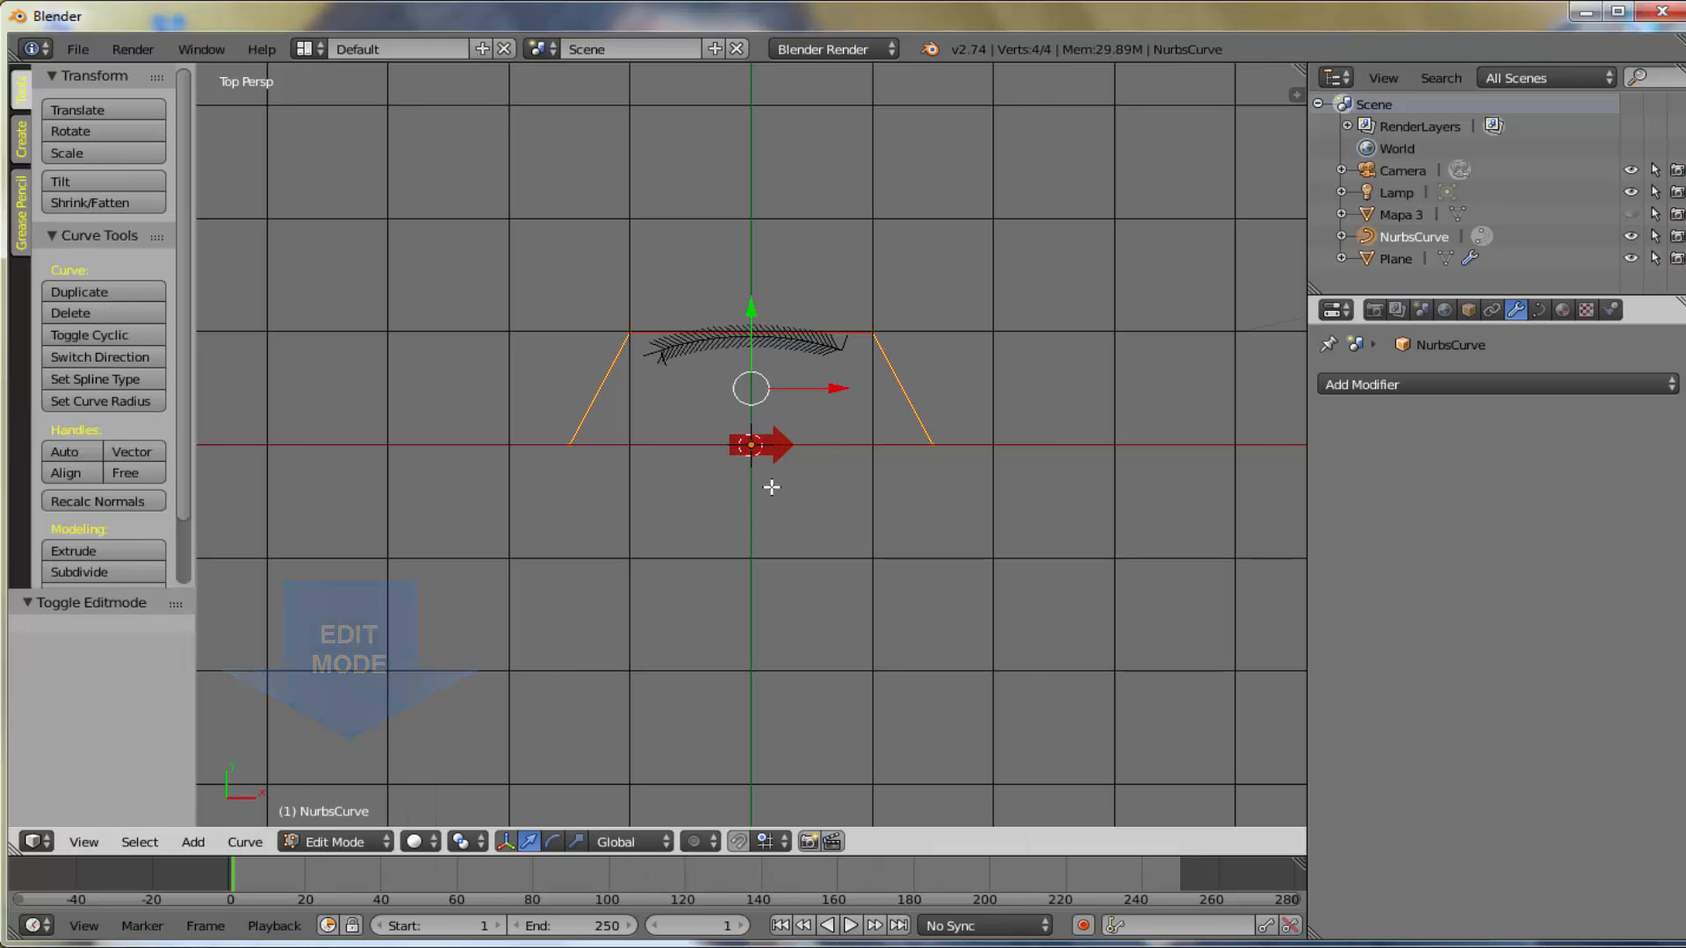
- Move the curve's upper-right control point down by about 0.028 along Y
{"action": "scroll", "coordinate": [773, 488], "scroll_direction": "up", "scroll_amount": 1}
{"action": "scroll", "coordinate": [773, 487], "scroll_direction": "up", "scroll_amount": 3}
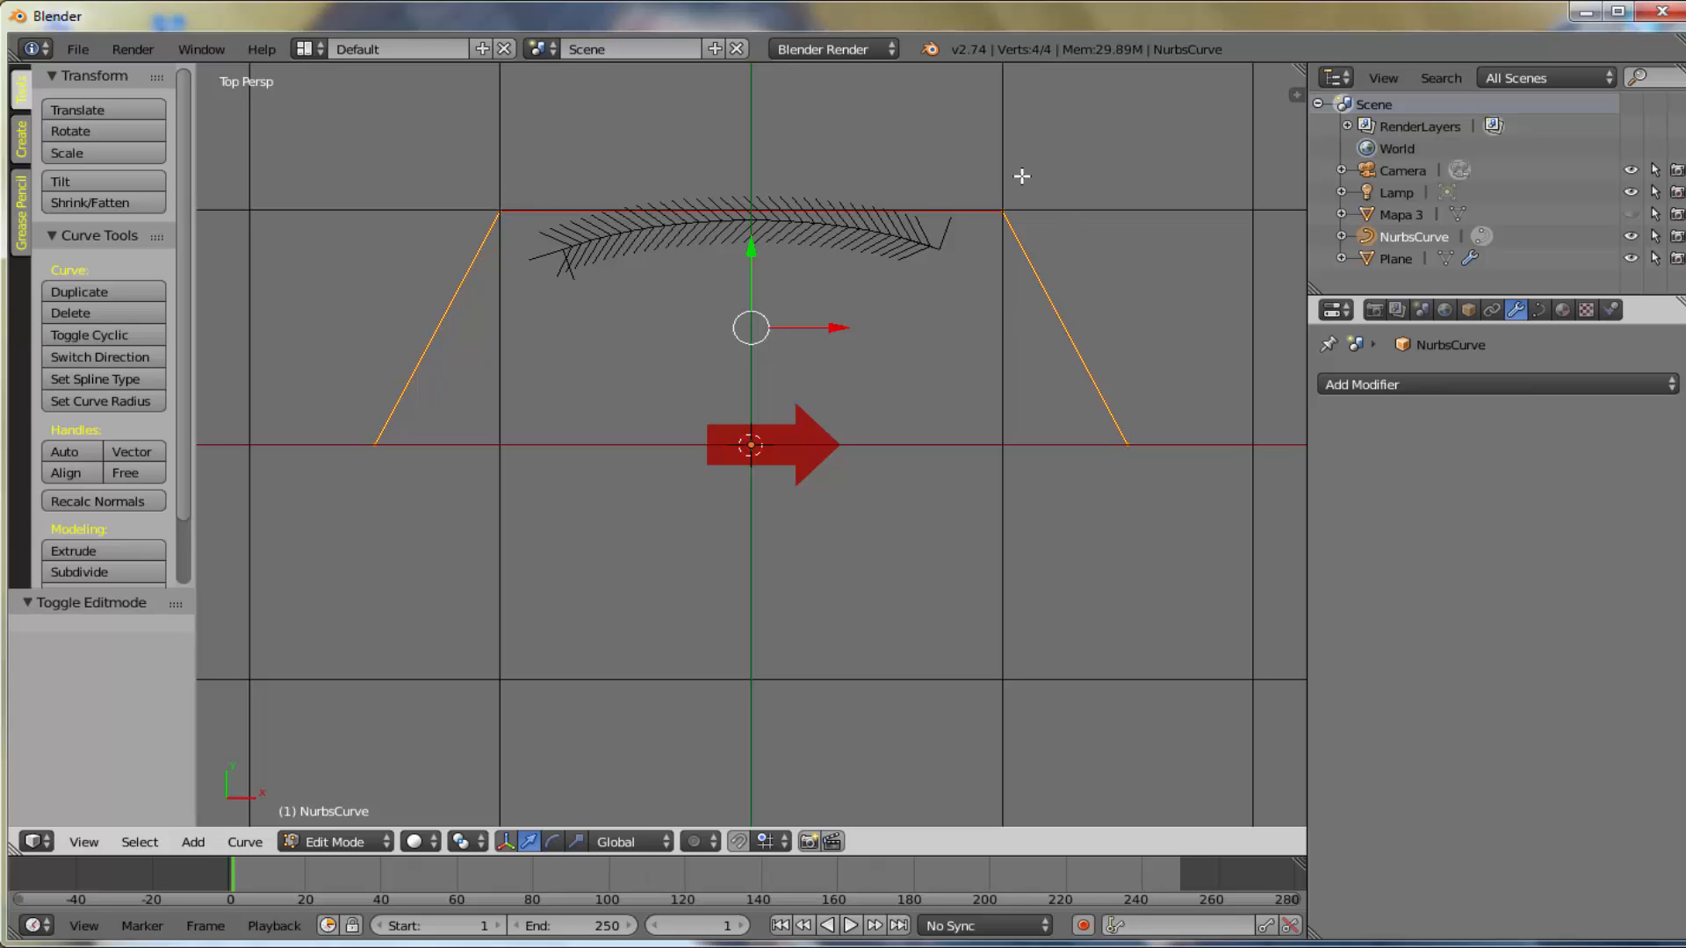
{"action": "right_click", "coordinate": [1001, 208]}
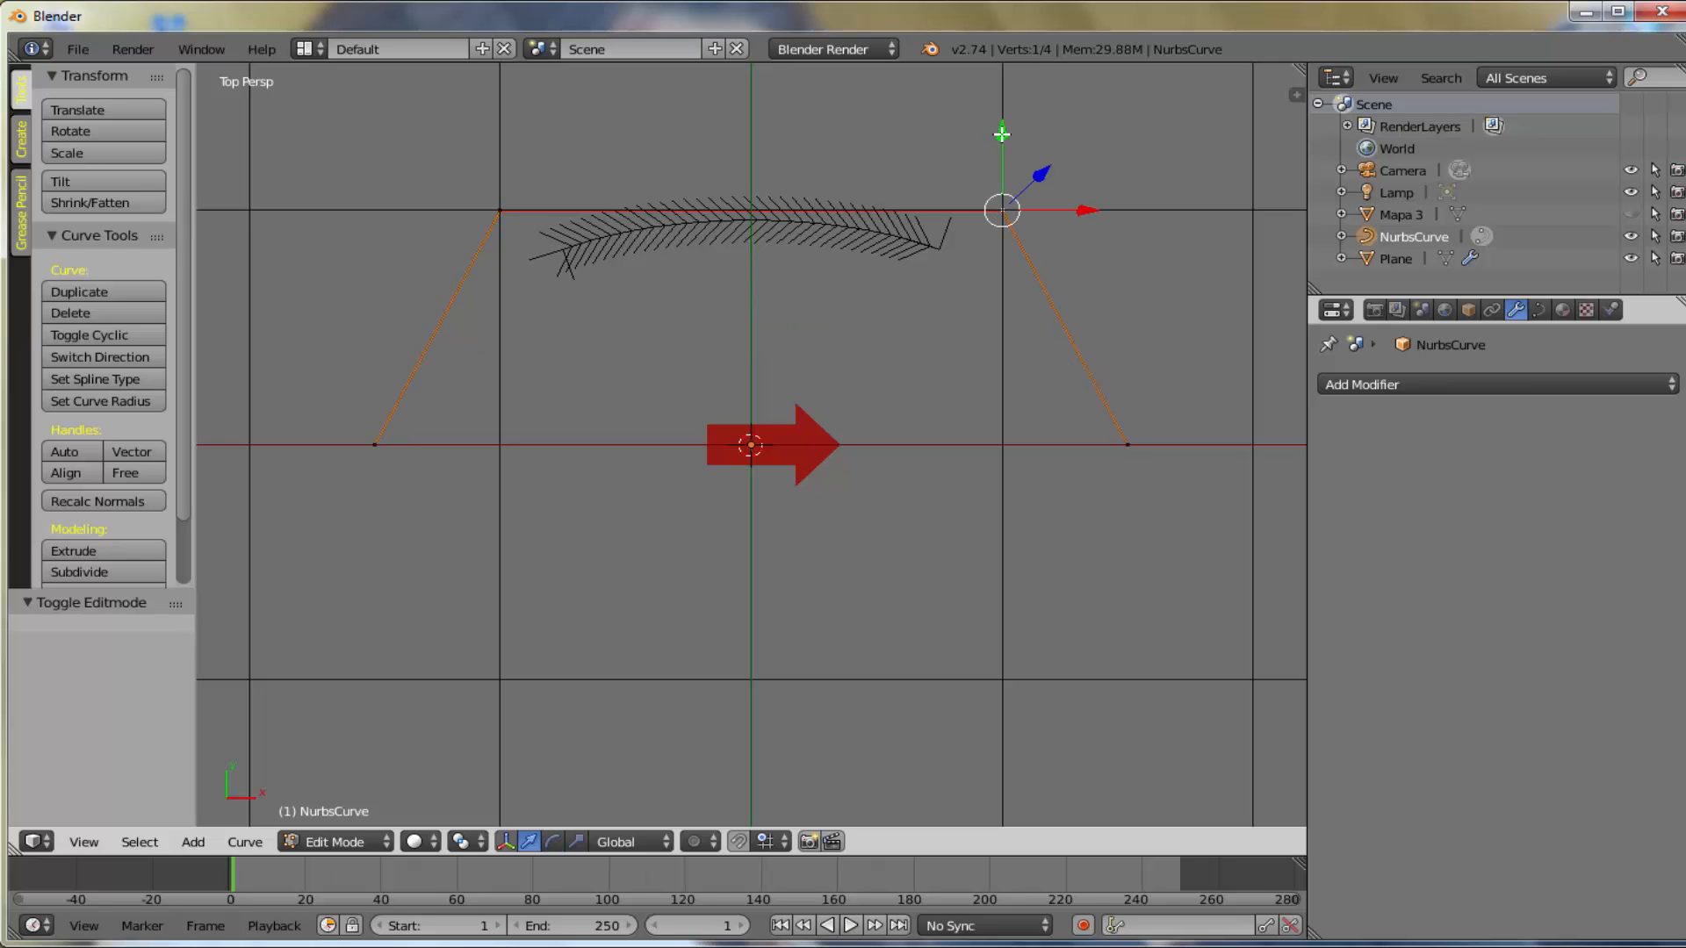
{"action": "mouse_move", "coordinate": [1003, 134]}
{"action": "left_mouse_down"}
{"action": "mouse_move", "coordinate": [1009, 365]}
{"action": "mouse_move", "coordinate": [1020, 141]}
{"action": "left_mouse_up"}
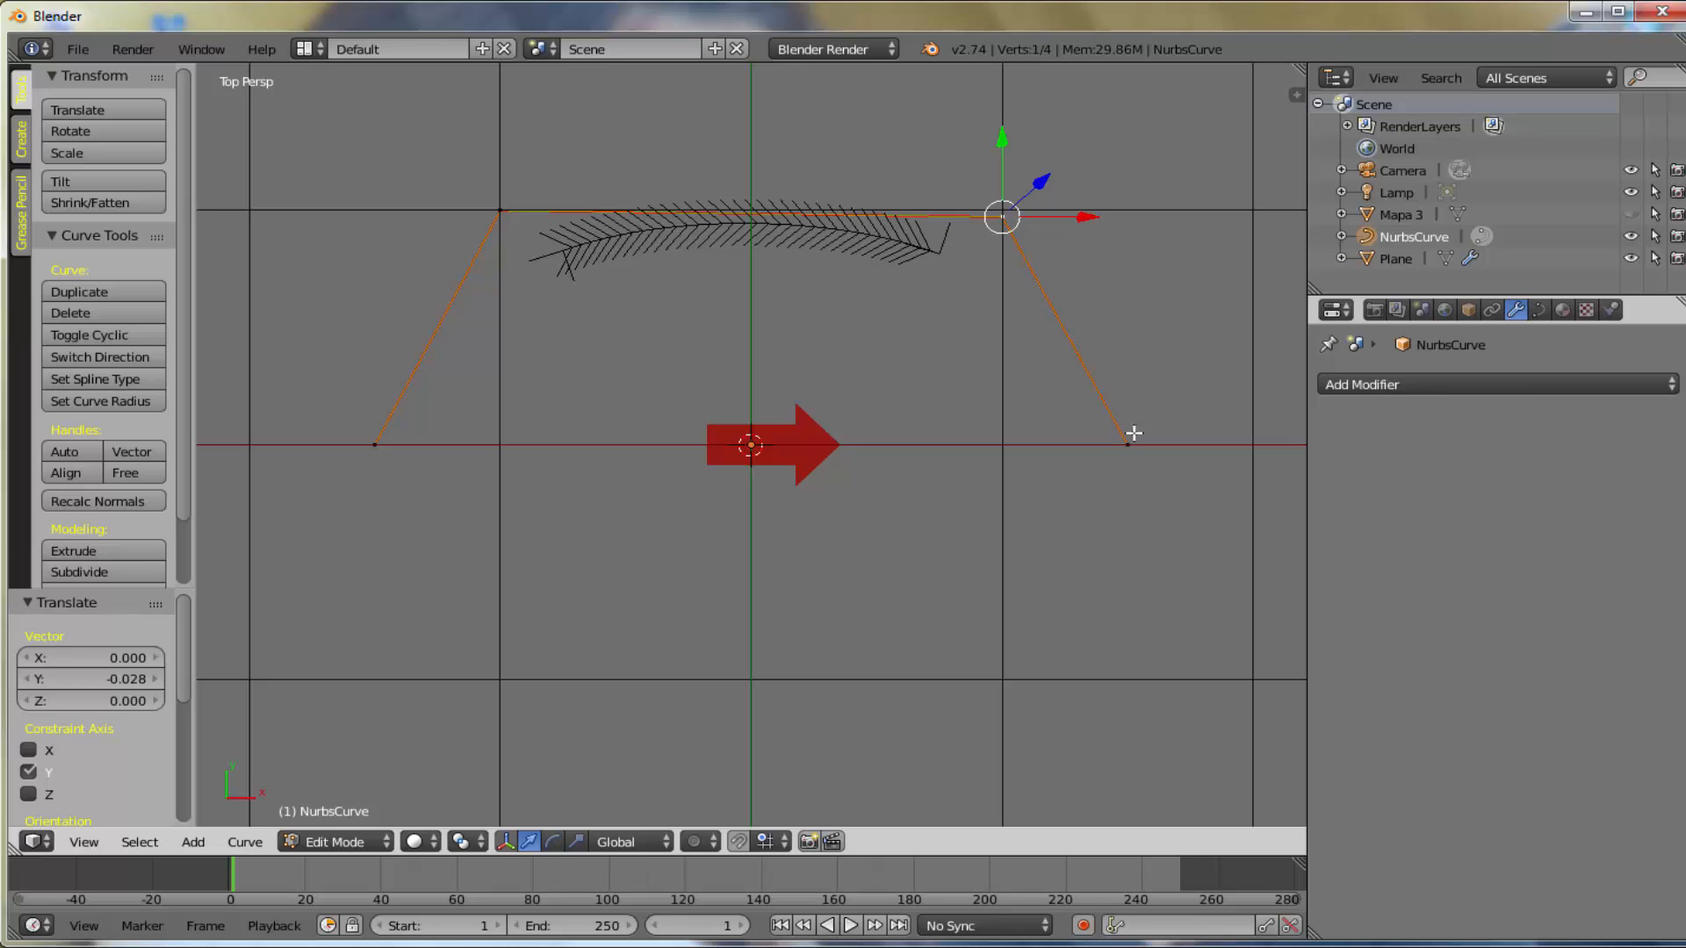
- Select all the curve's control points and enable the Endpoint U option for the active spline
{"action": "left_click_drag", "start_coordinate": [562, 254], "coordinate": [380, 450]}
{"action": "key", "text": "a"}
{"action": "key", "text": "a"}
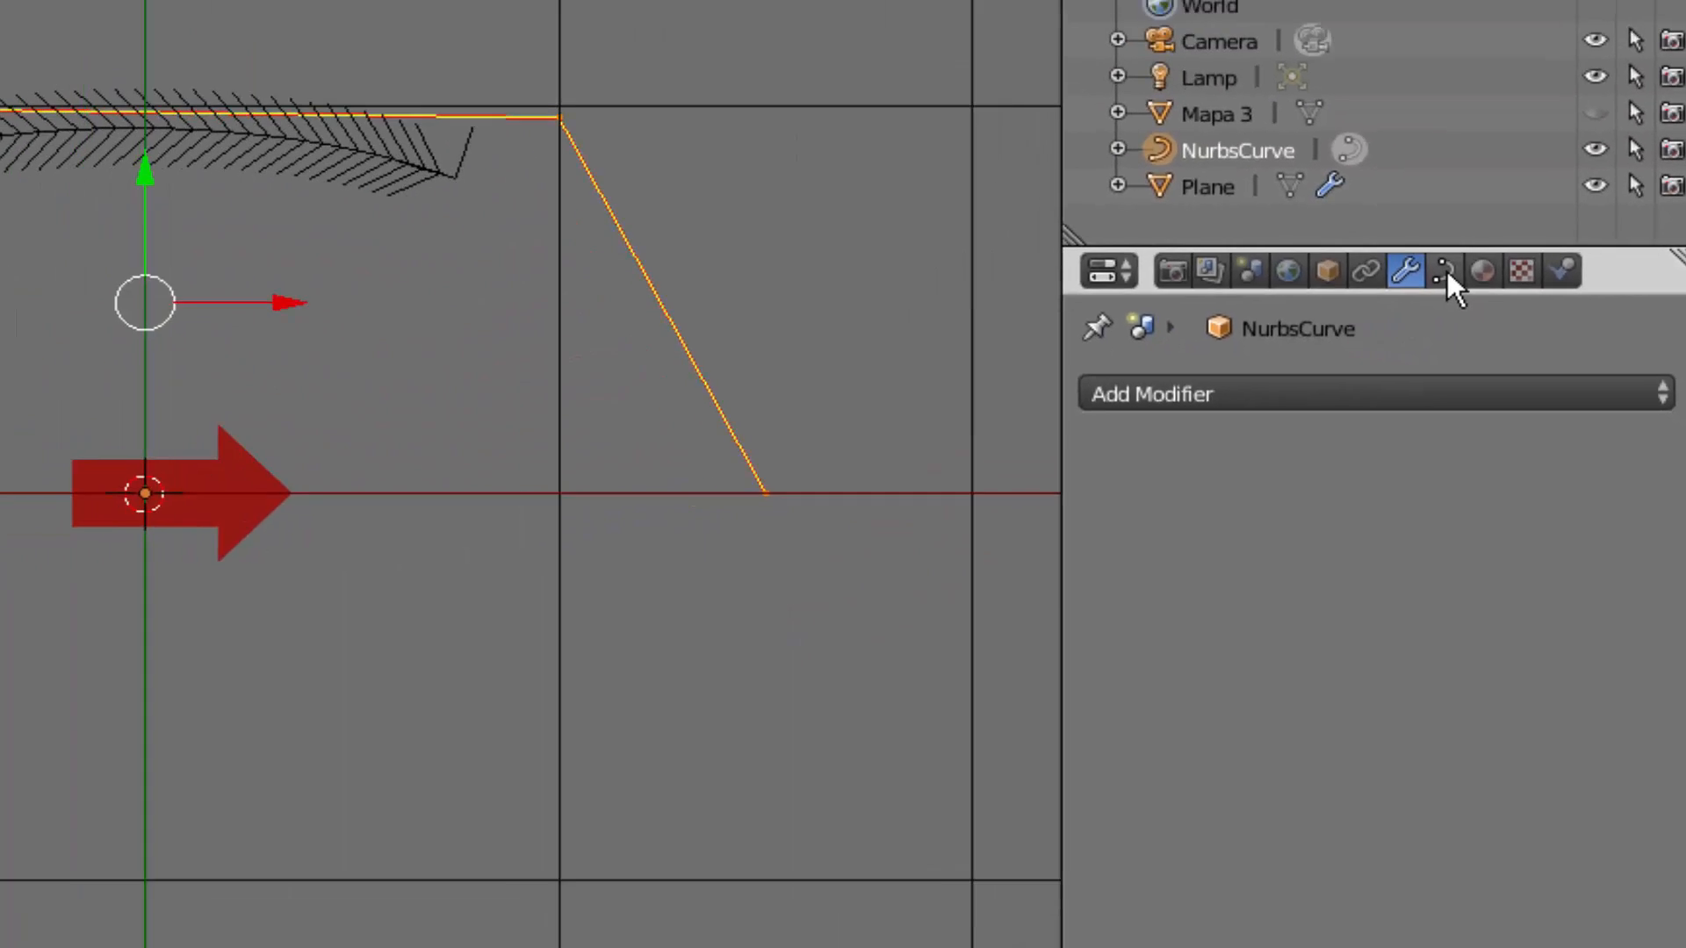
{"action": "left_click", "coordinate": [1447, 274]}
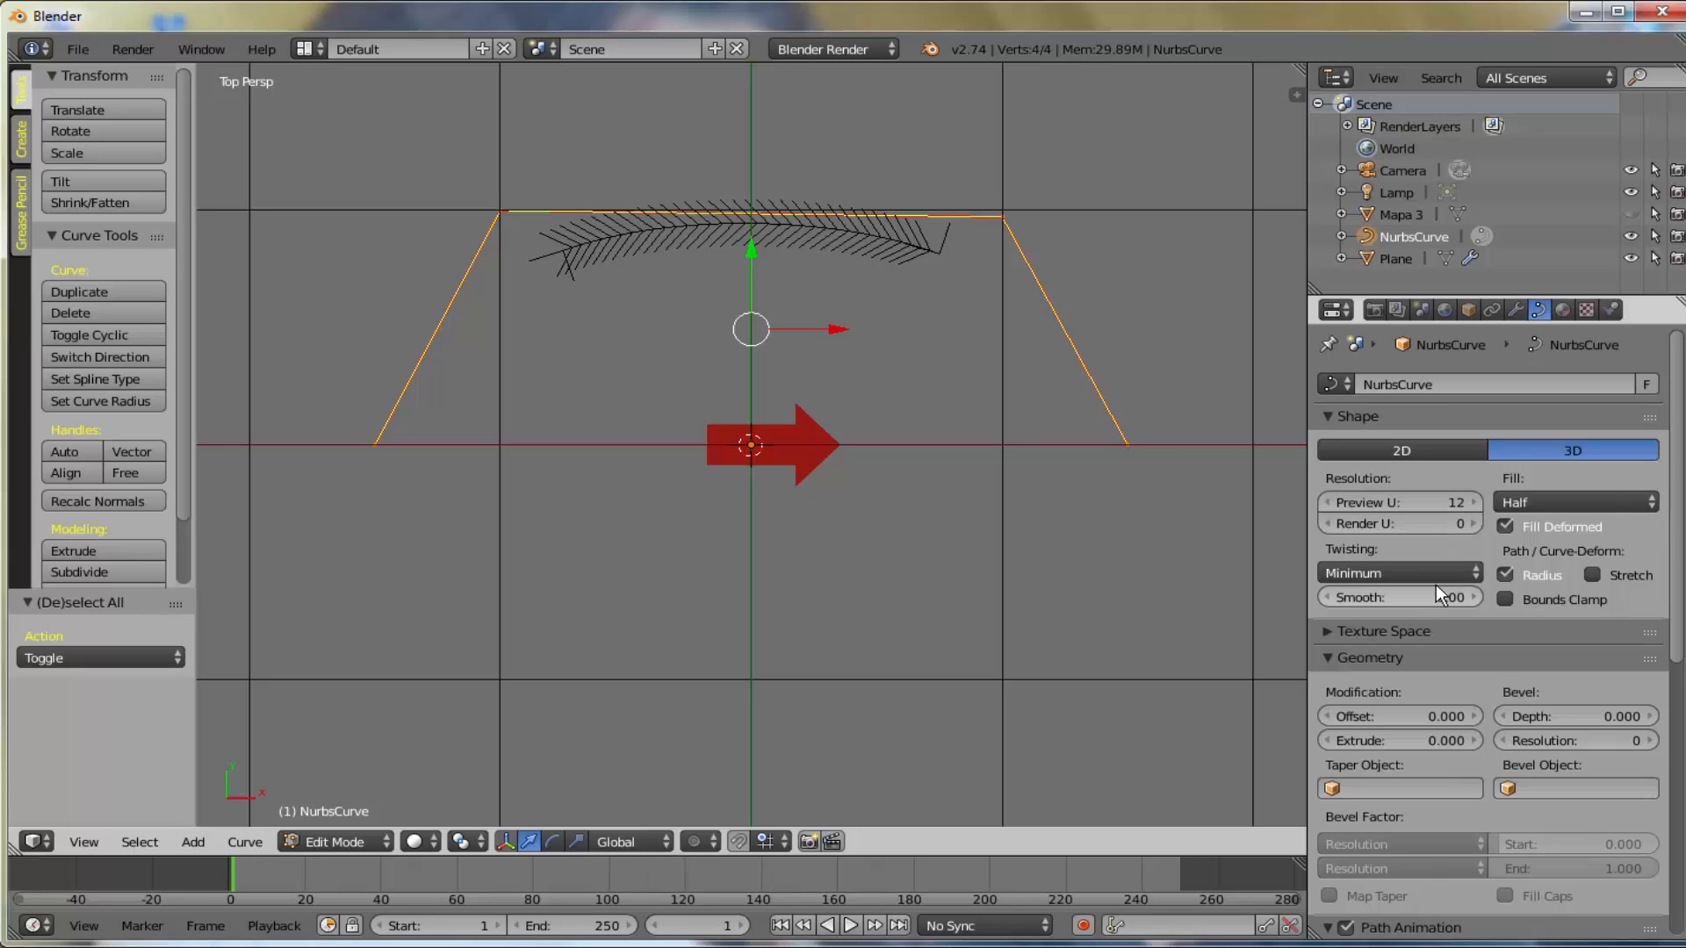
{"action": "scroll", "coordinate": [1436, 588], "scroll_direction": "down", "scroll_amount": 10}
{"action": "scroll", "coordinate": [1436, 585], "scroll_direction": "down", "scroll_amount": 3}
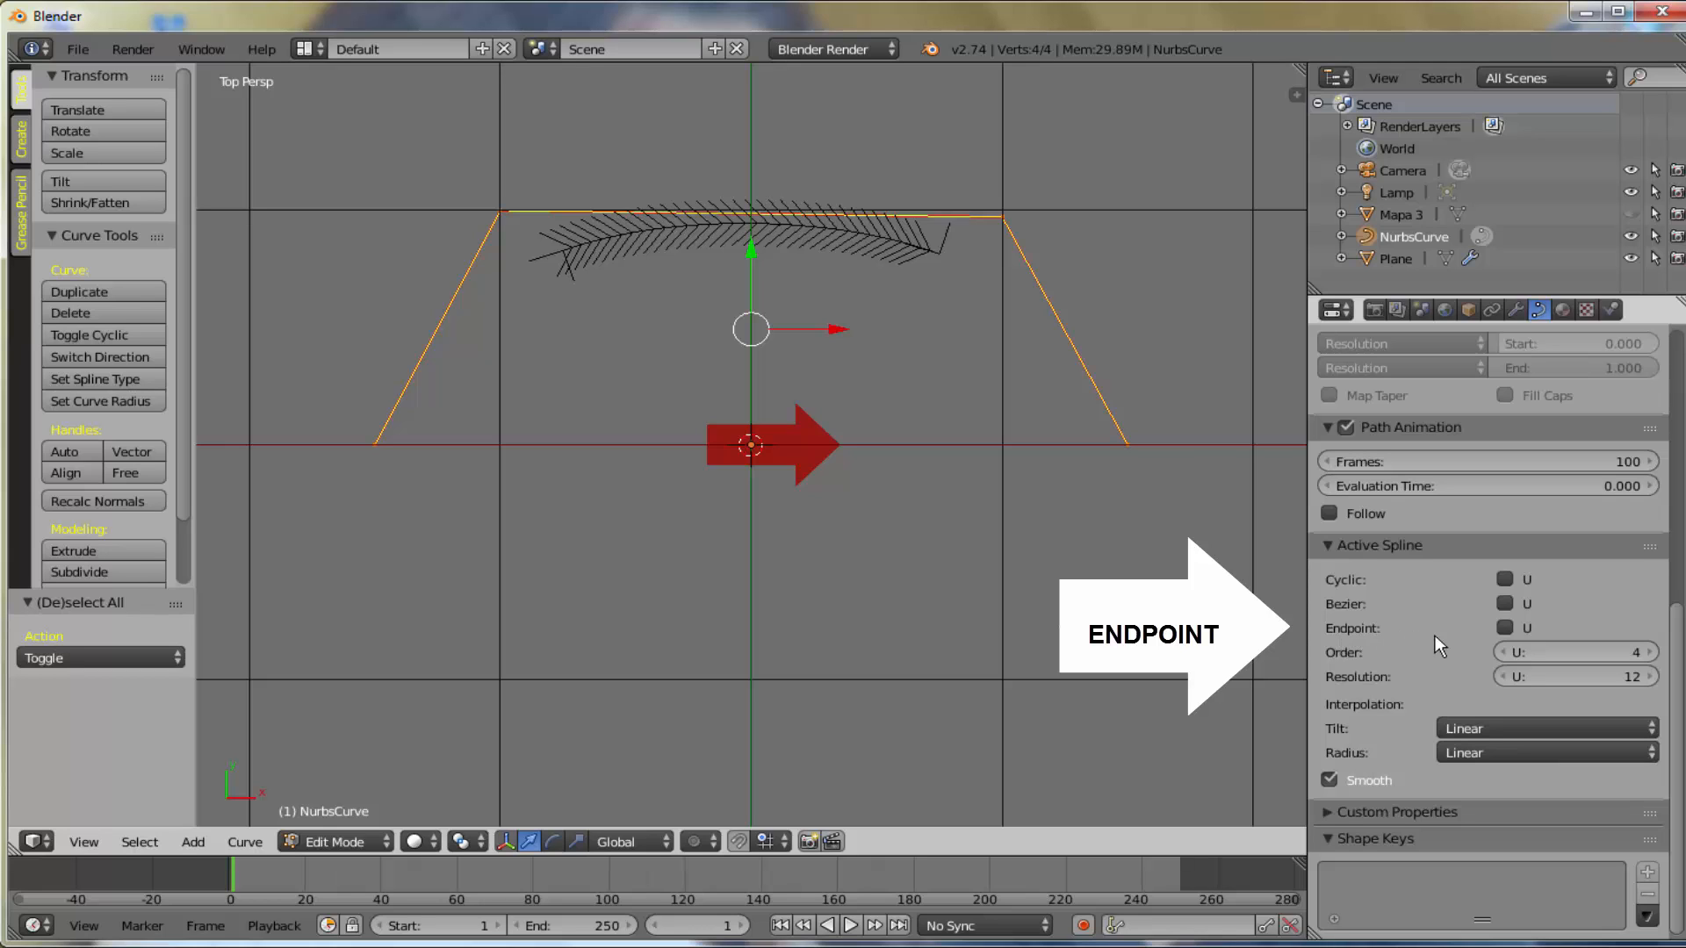
{"action": "left_click", "coordinate": [1505, 627]}
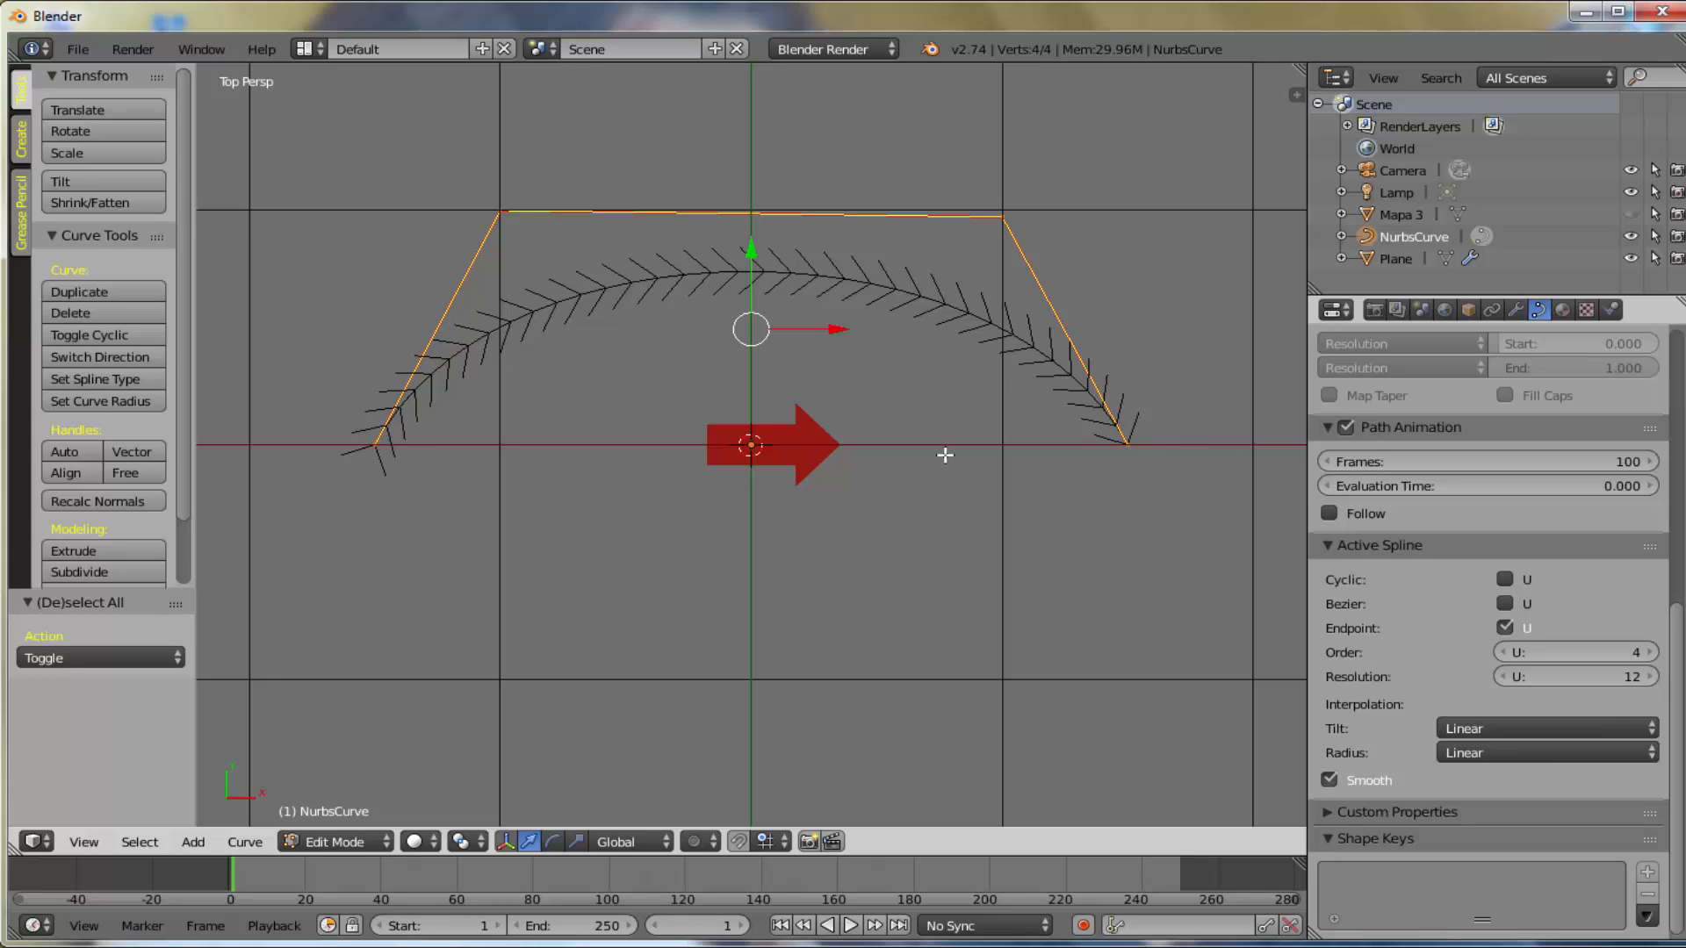
- Return to Object Mode and scale the curve up uniformly by about 2.649
{"action": "scroll", "coordinate": [944, 455], "scroll_direction": "down", "scroll_amount": 4}
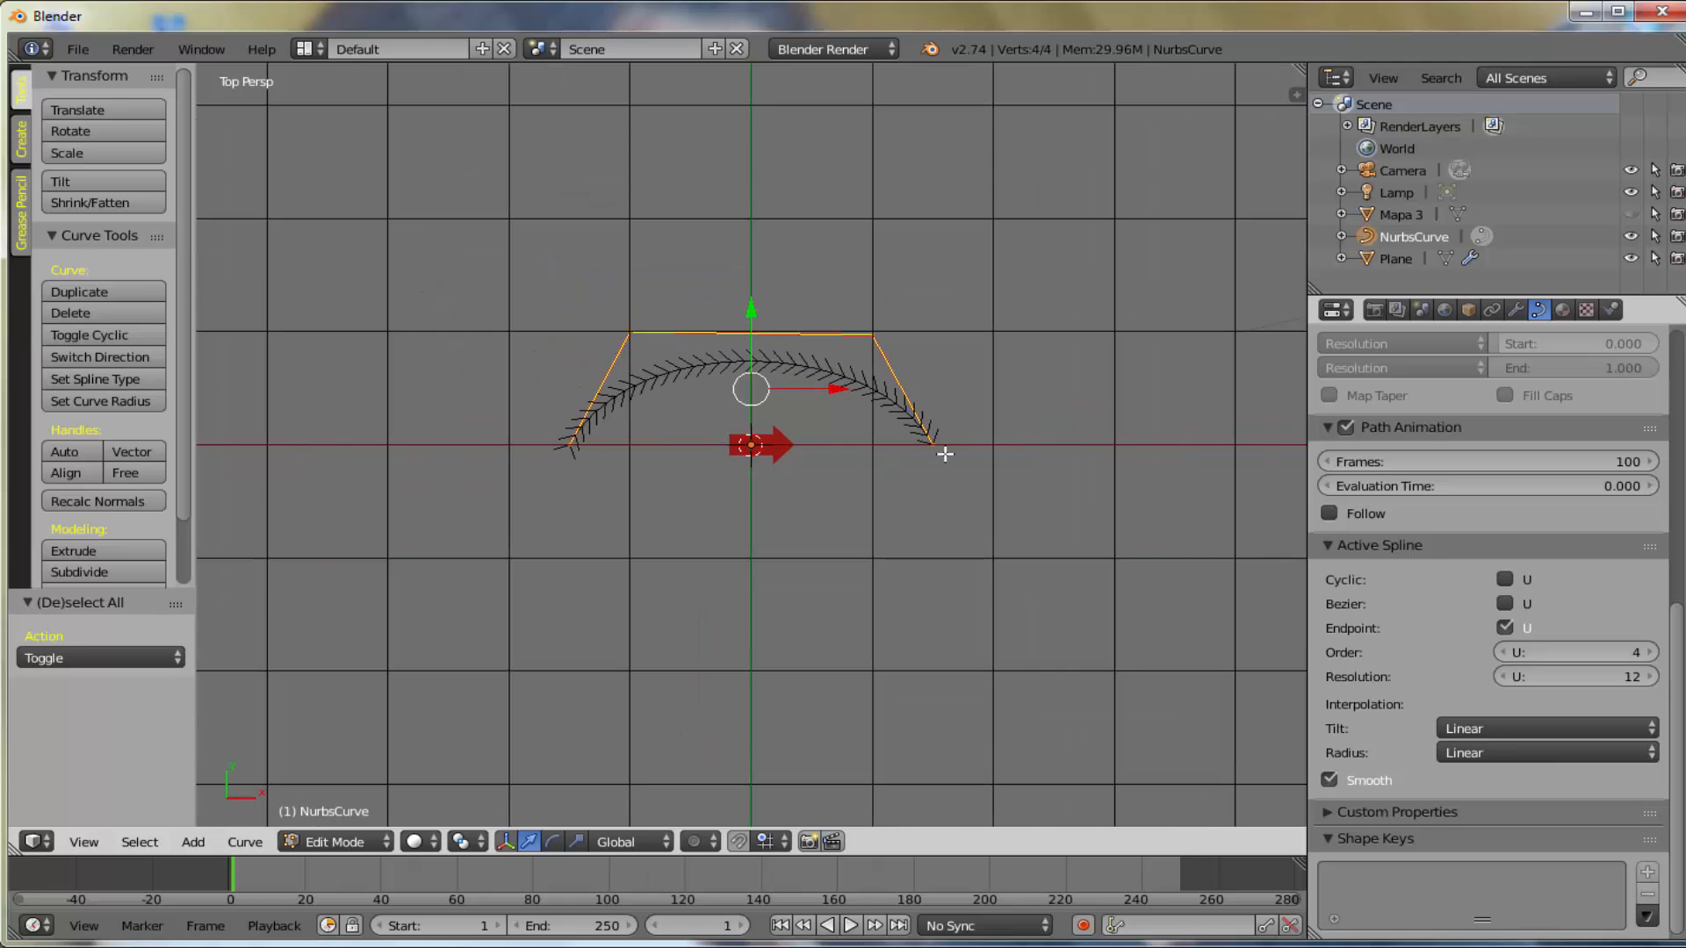
{"action": "scroll", "coordinate": [945, 455], "scroll_direction": "down", "scroll_amount": 1}
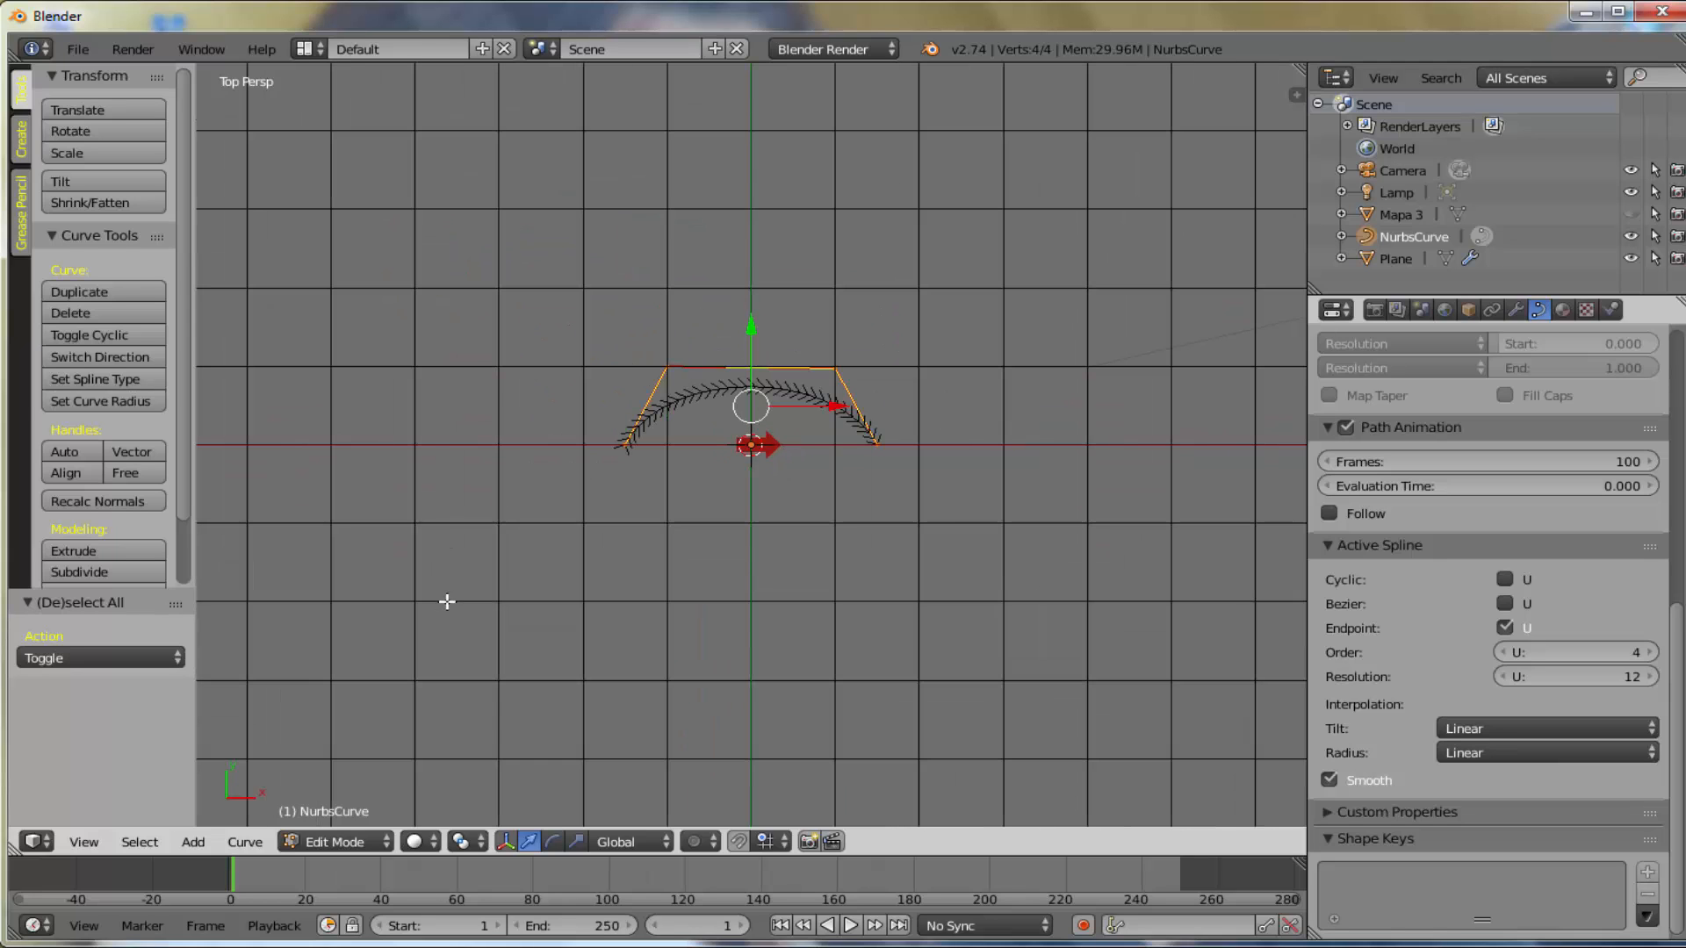
{"action": "left_click", "coordinate": [380, 842]}
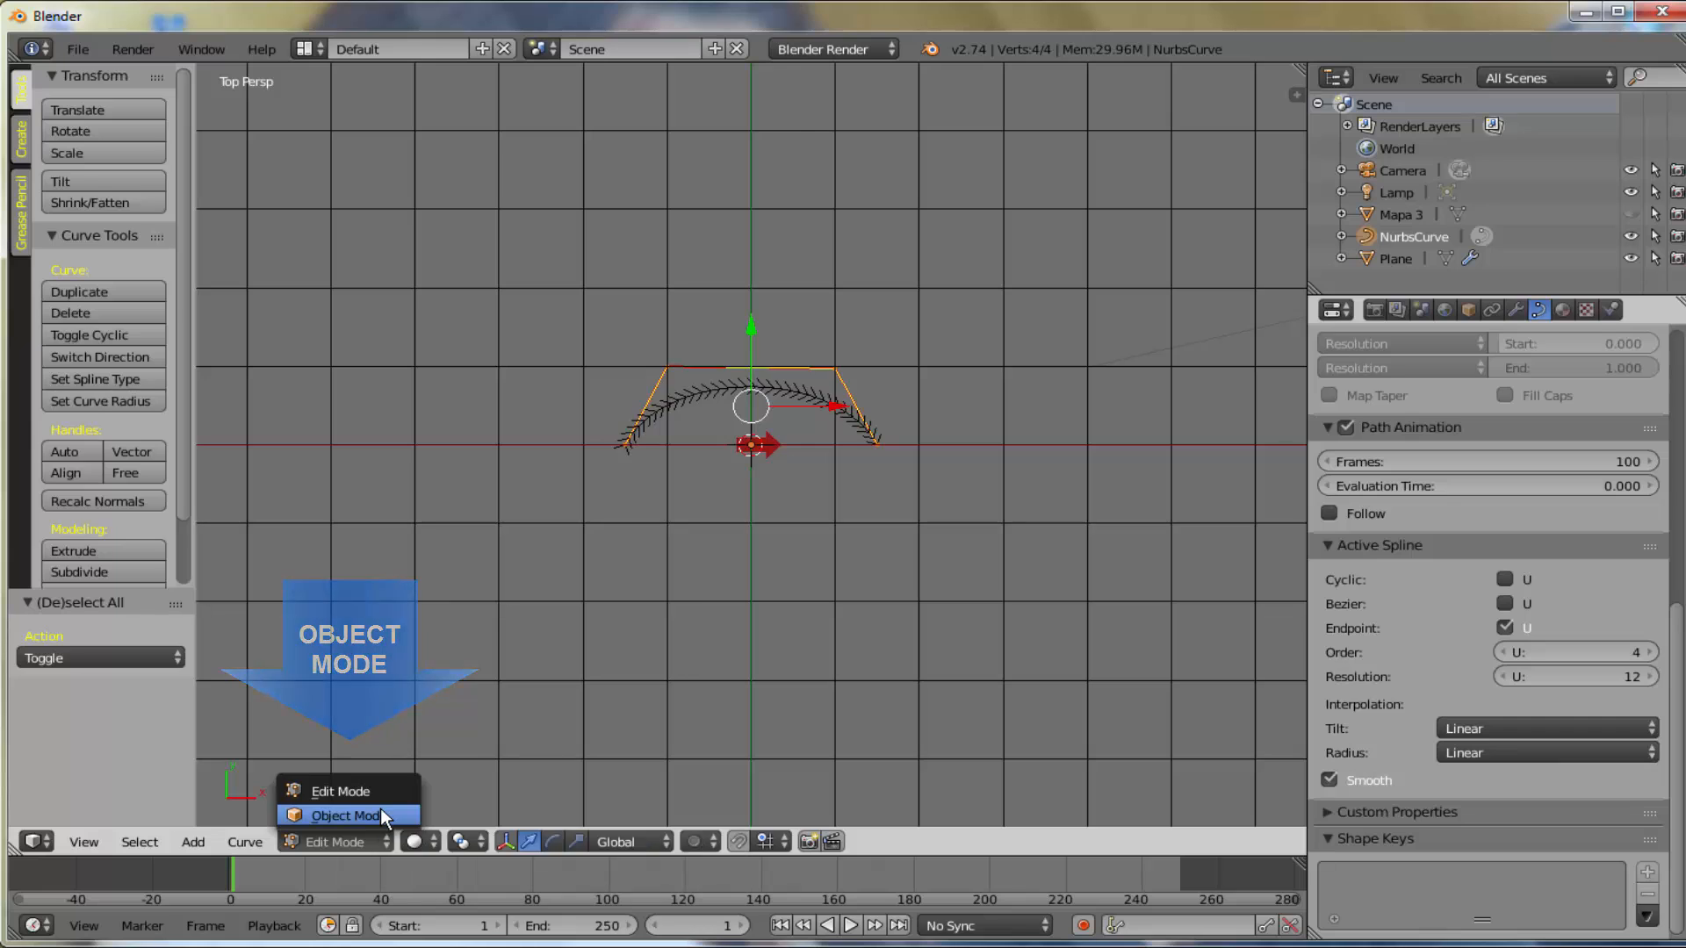
{"action": "left_click", "coordinate": [381, 816]}
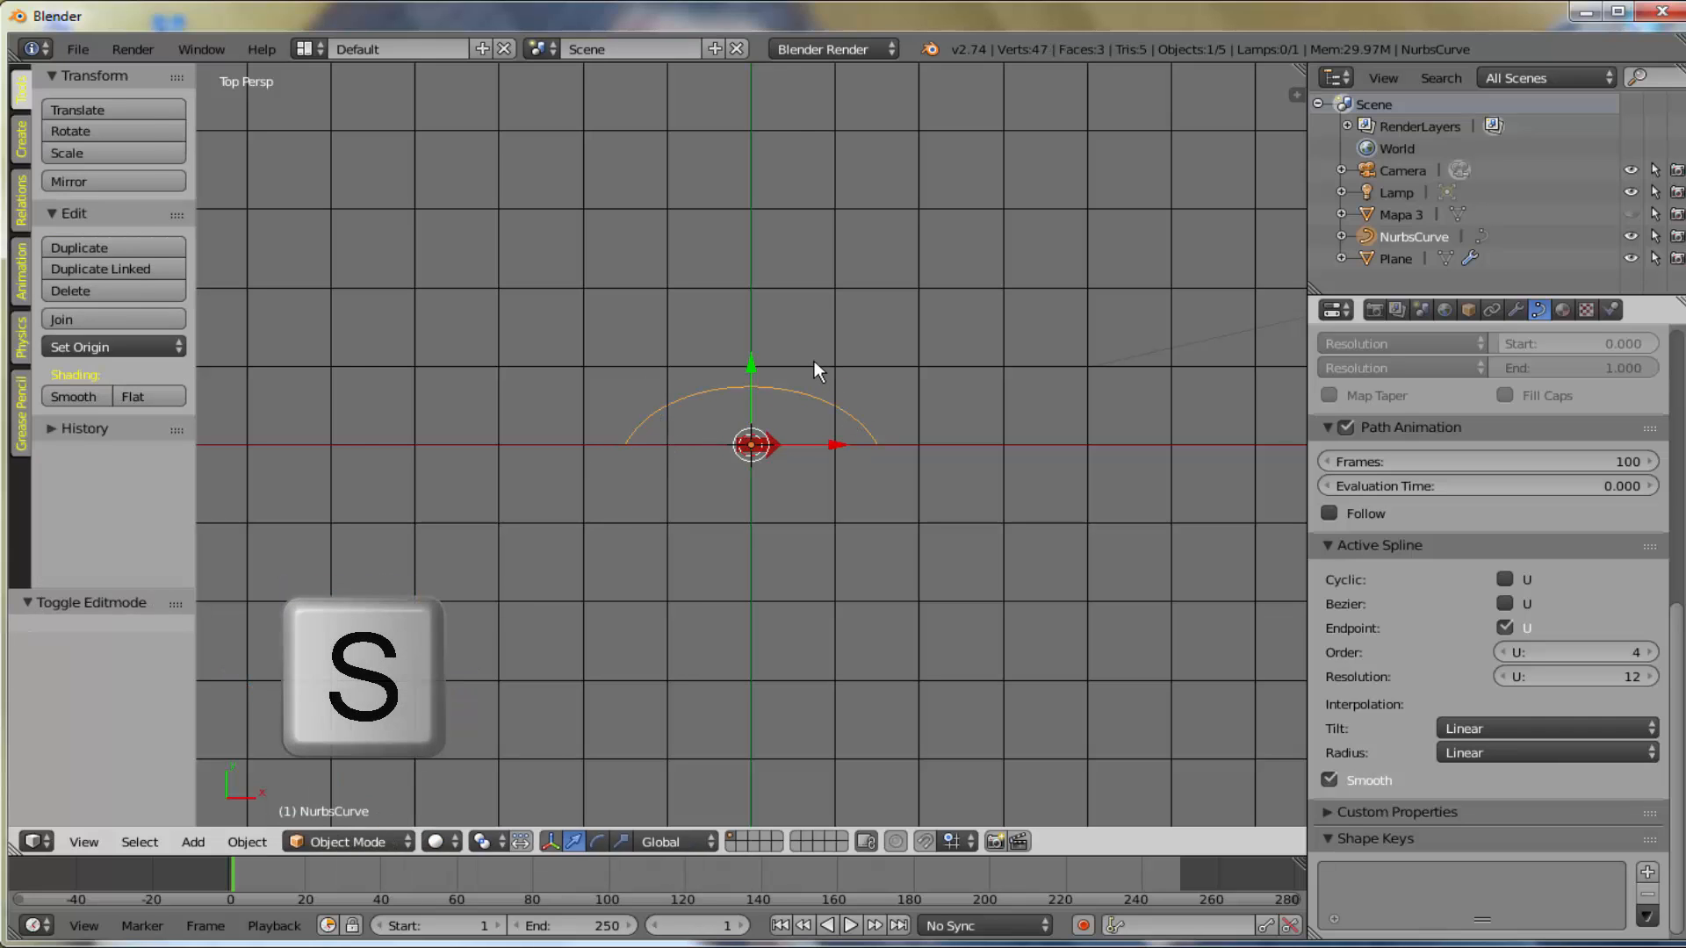
{"action": "key", "text": "s"}
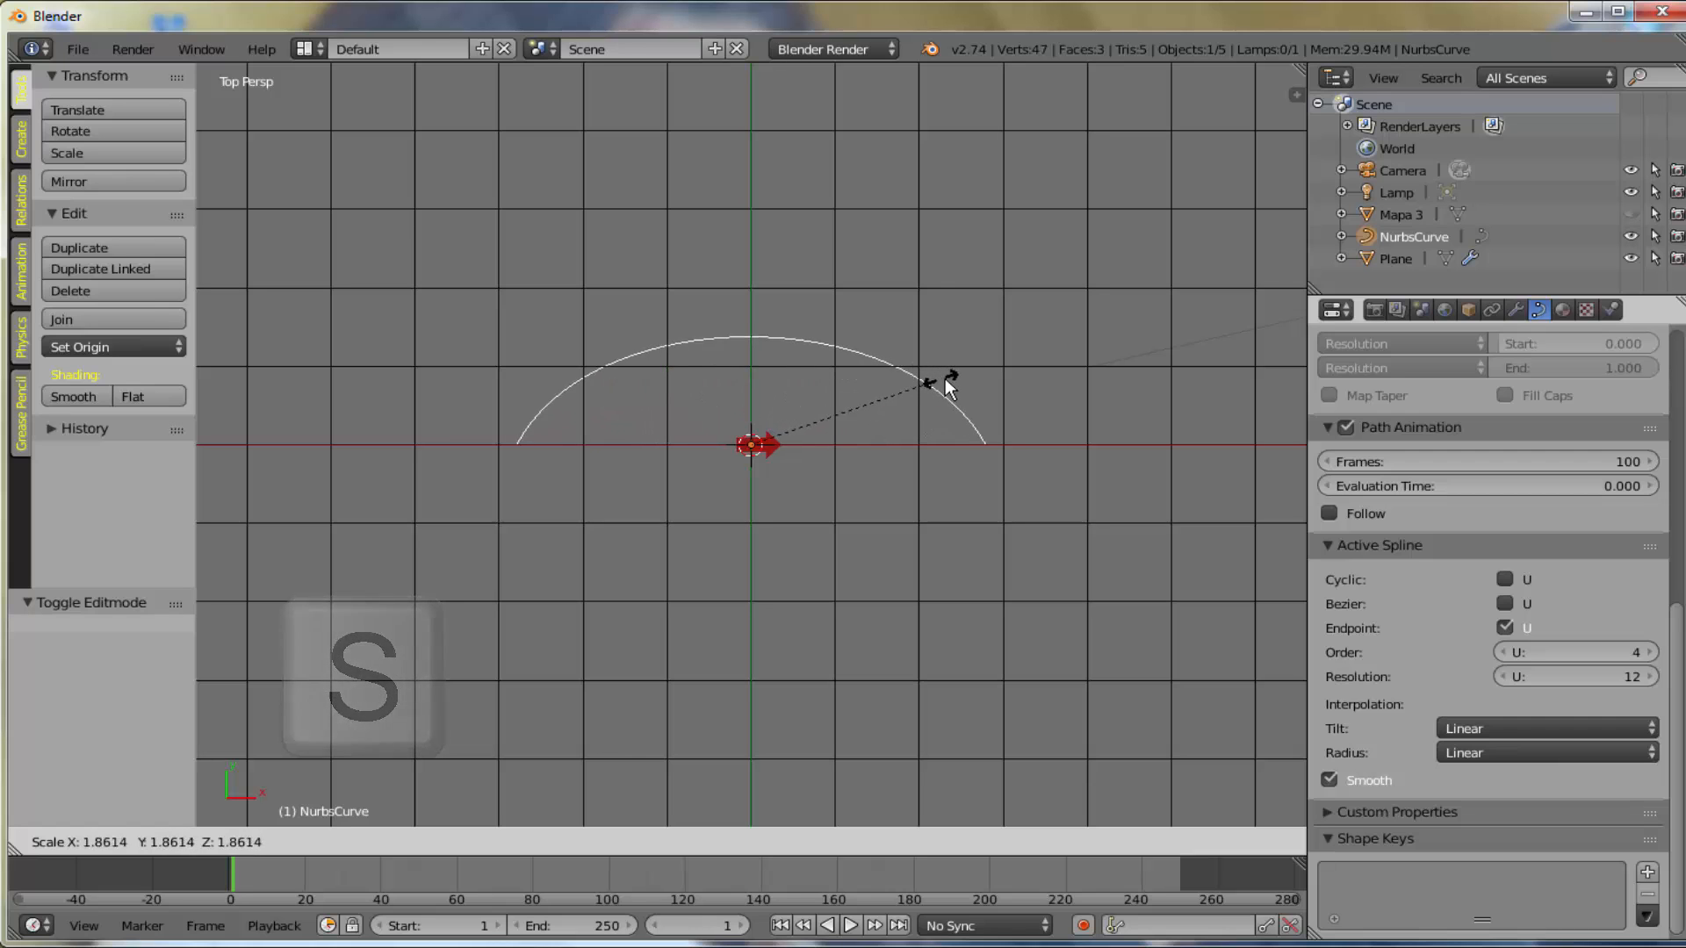
{"action": "left_click", "coordinate": [1030, 379]}
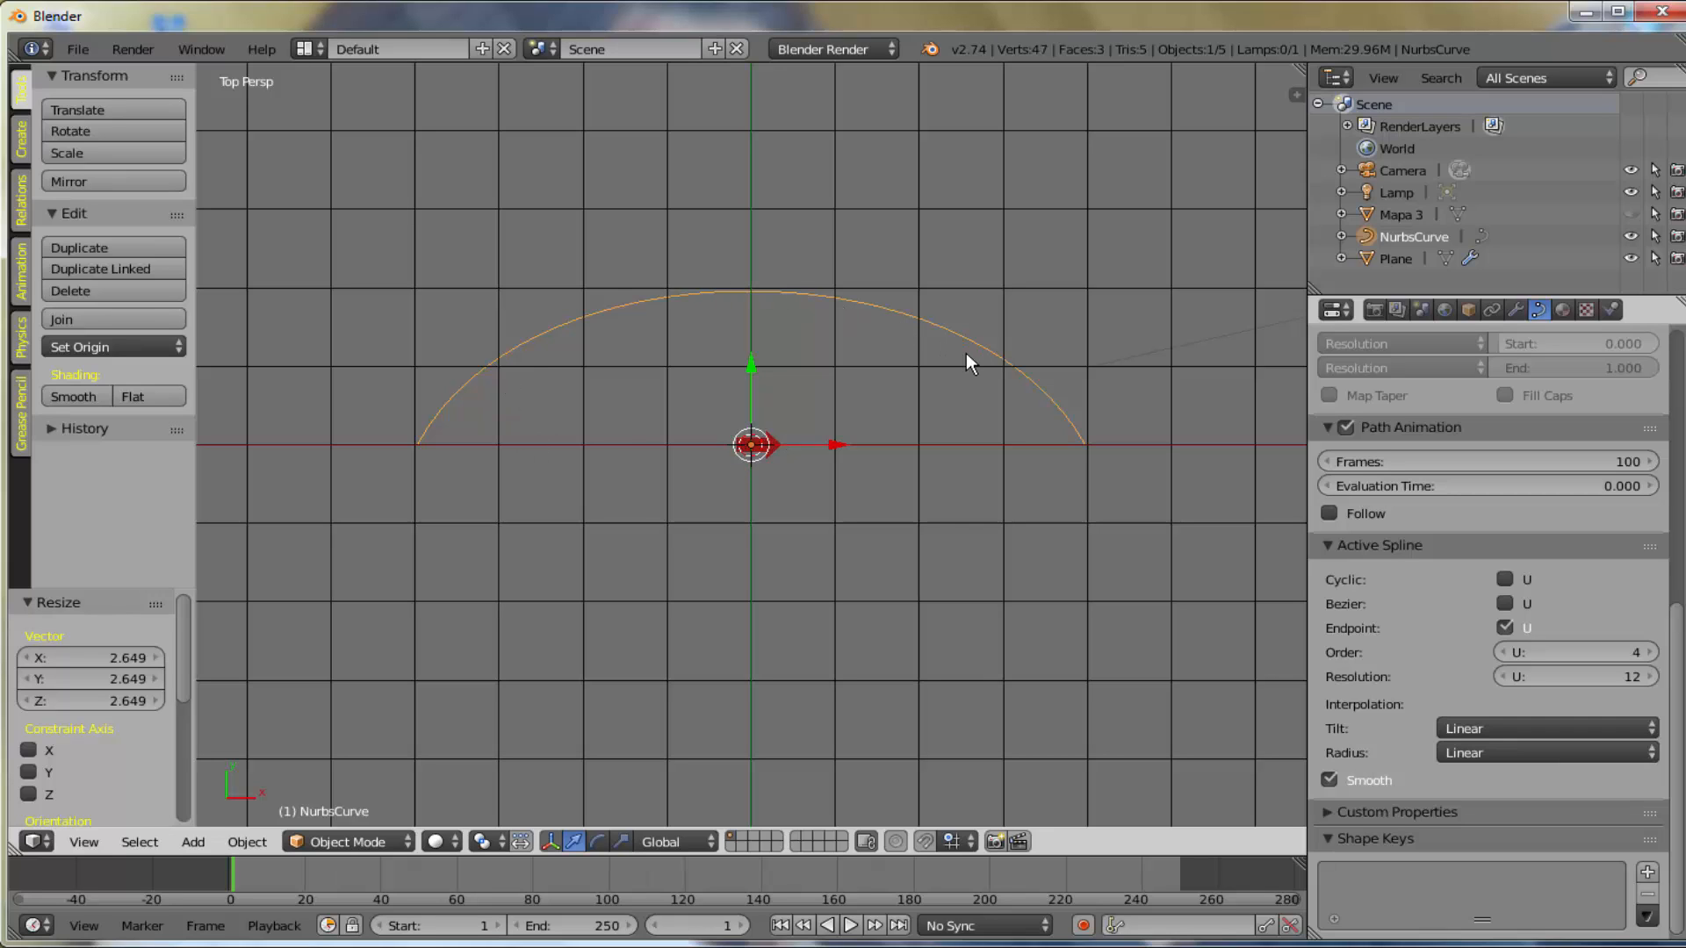
- Add a Curve modifier to the red arrow and widen the properties area
{"action": "right_click", "coordinate": [765, 445]}
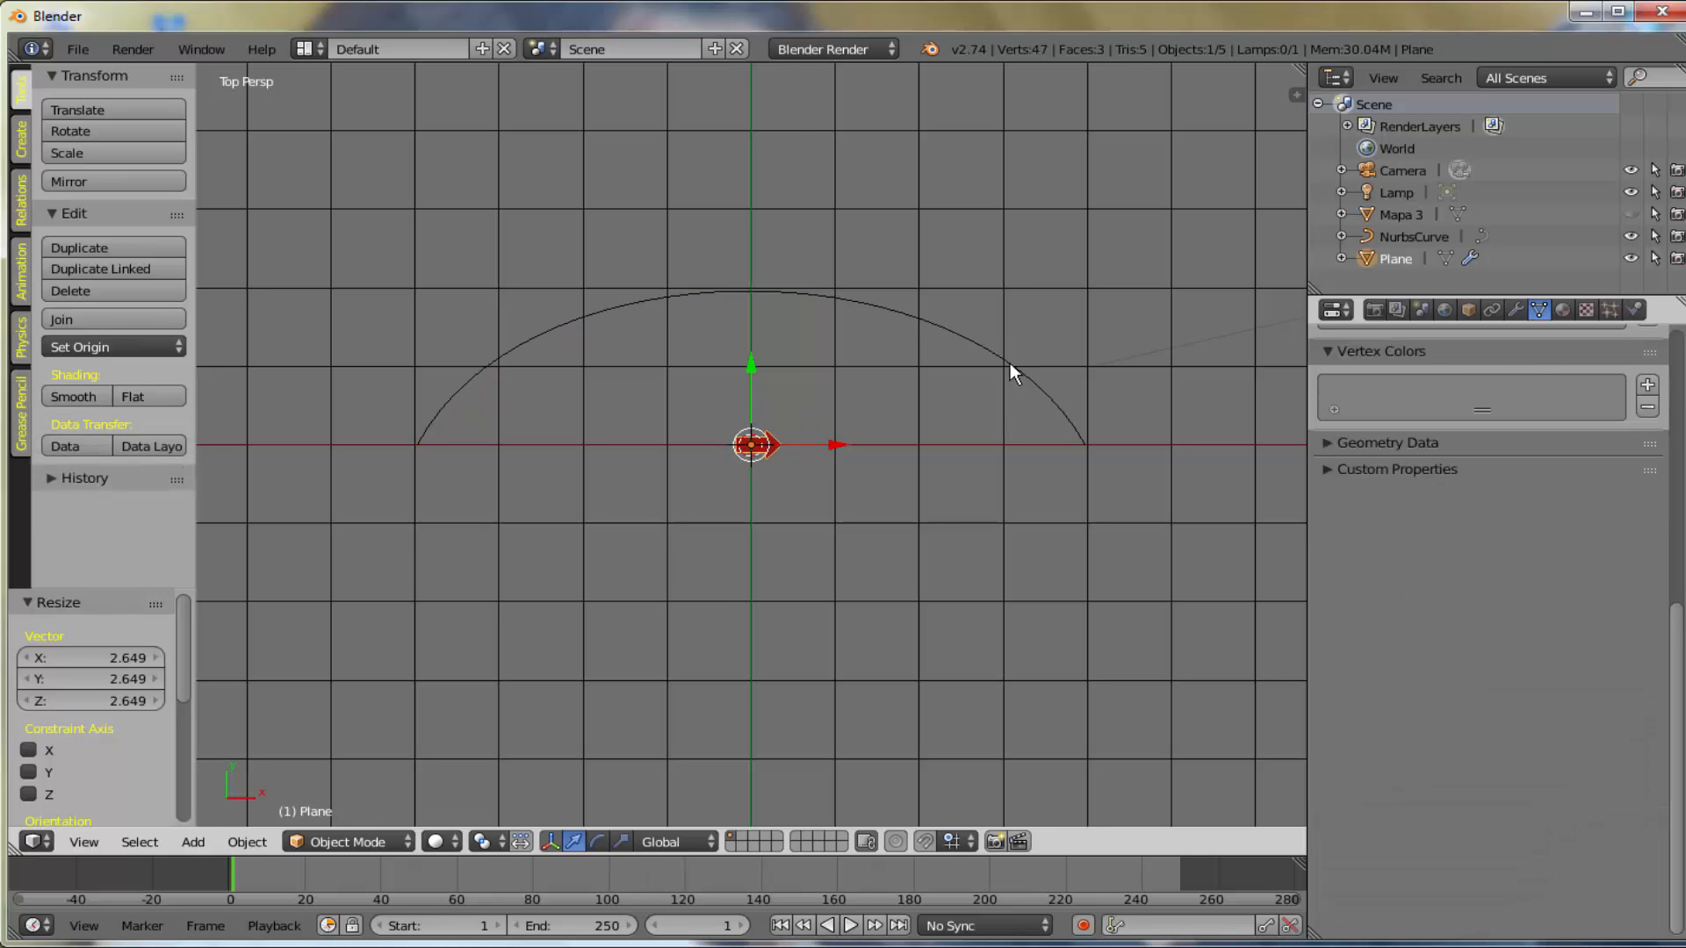
{"action": "left_click", "coordinate": [1516, 309]}
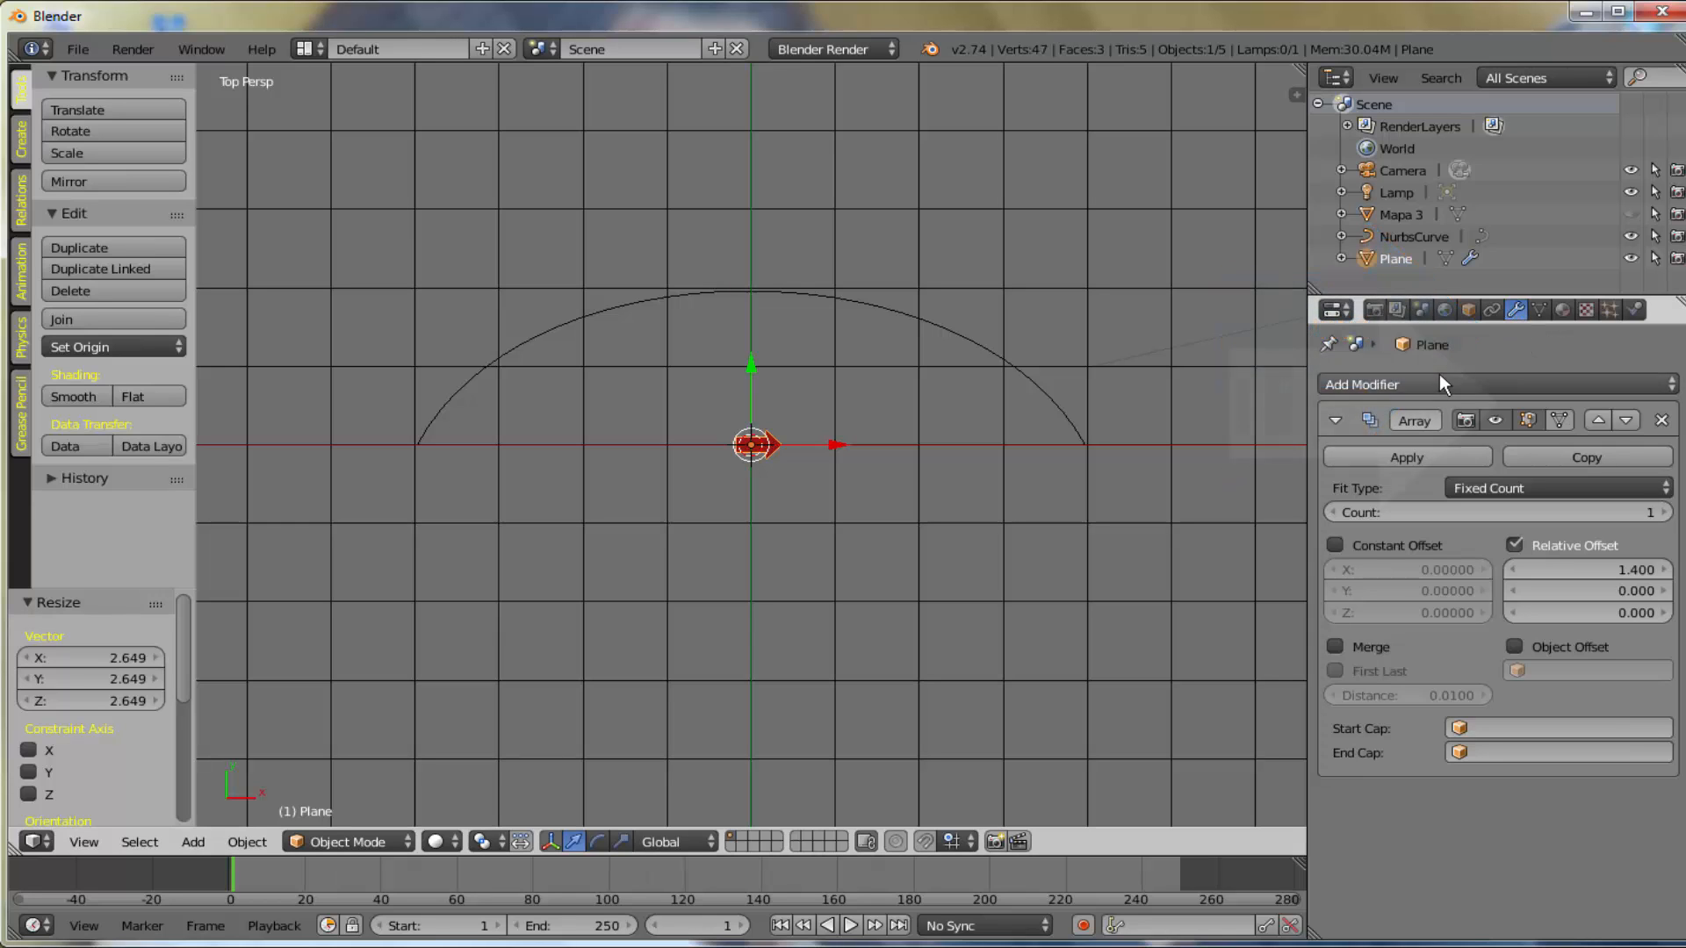
{"action": "left_click", "coordinate": [1416, 383]}
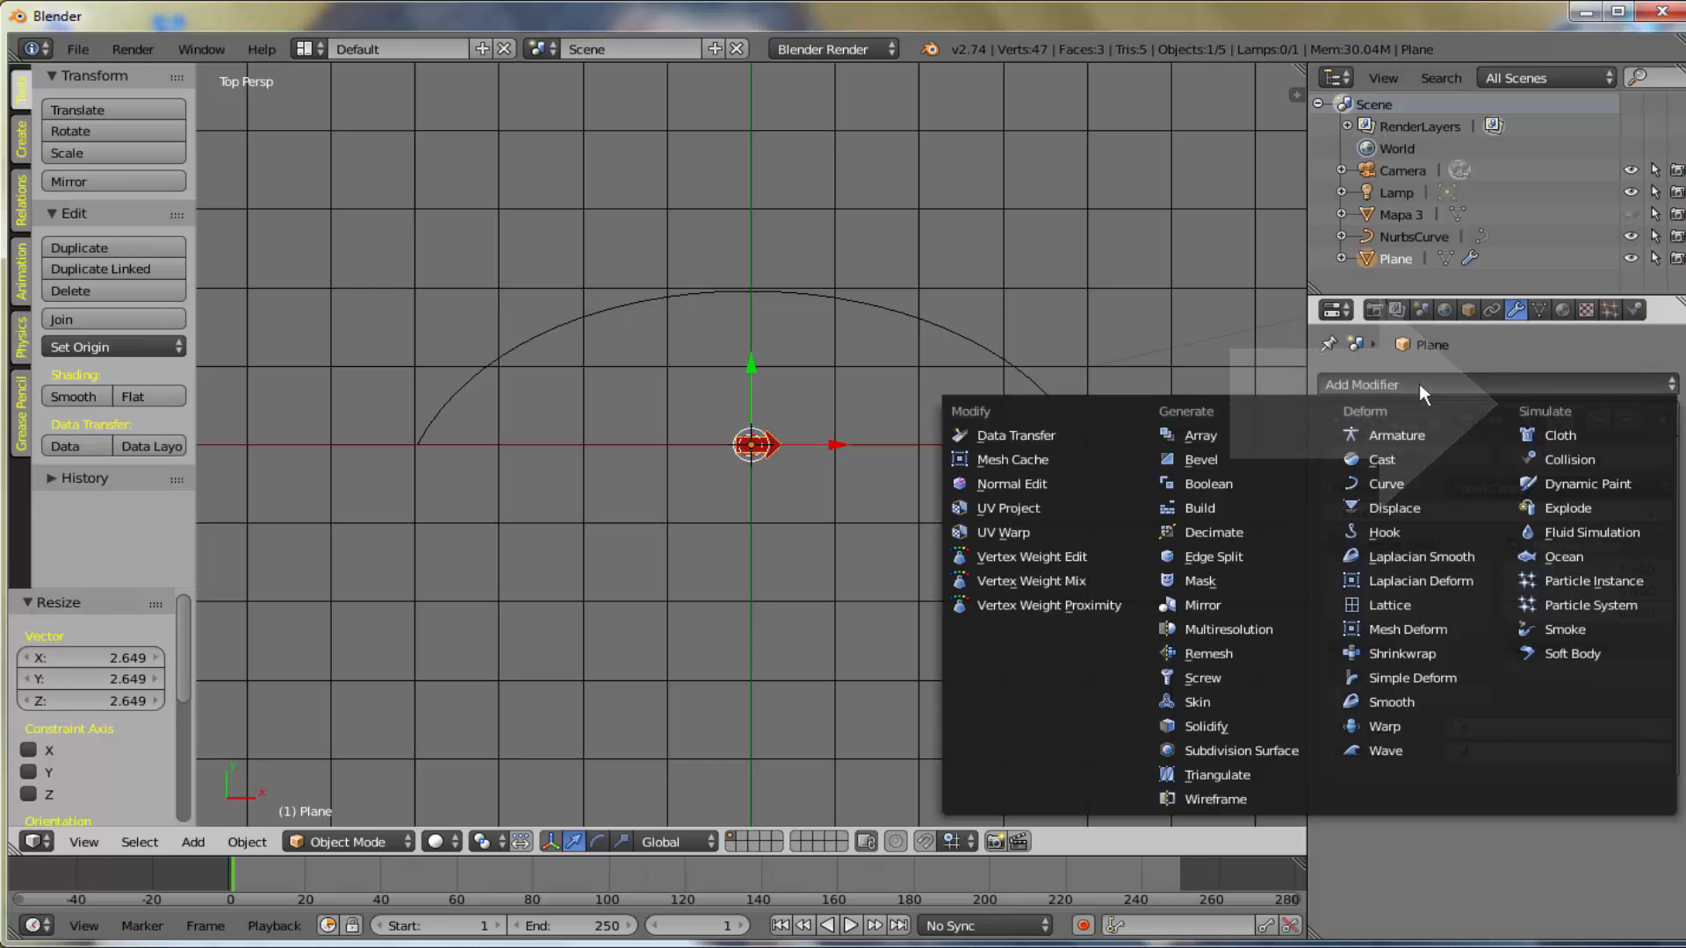
{"action": "left_click", "coordinate": [1420, 482]}
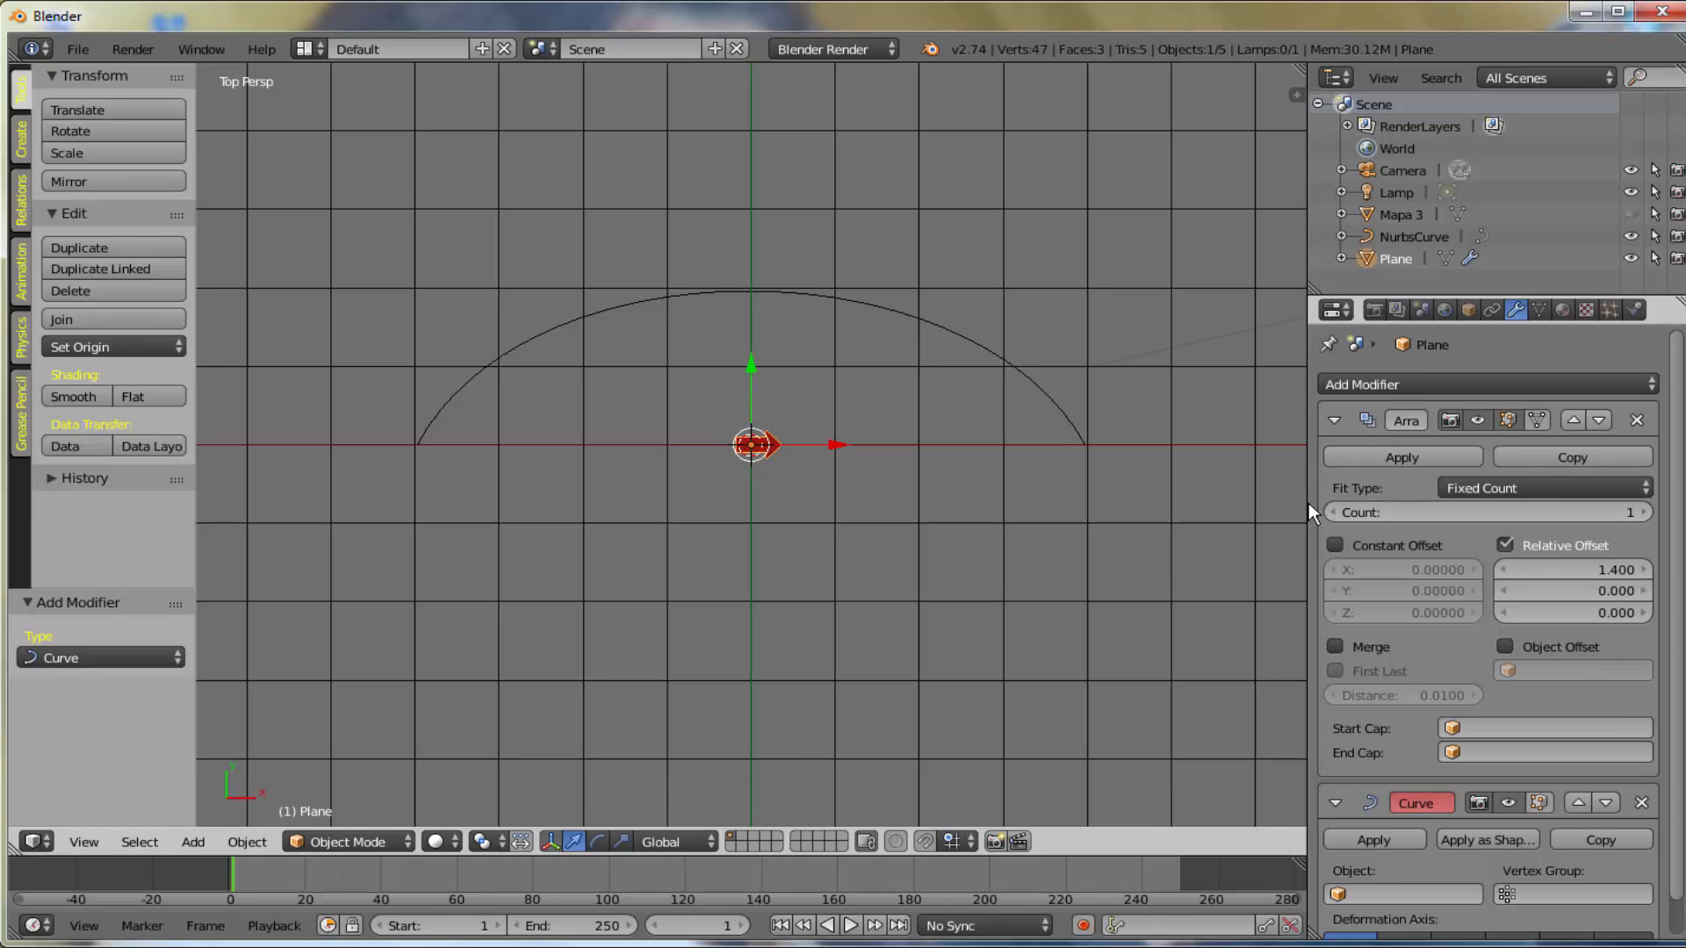
{"action": "left_click_drag", "start_coordinate": [1309, 503], "coordinate": [1275, 505]}
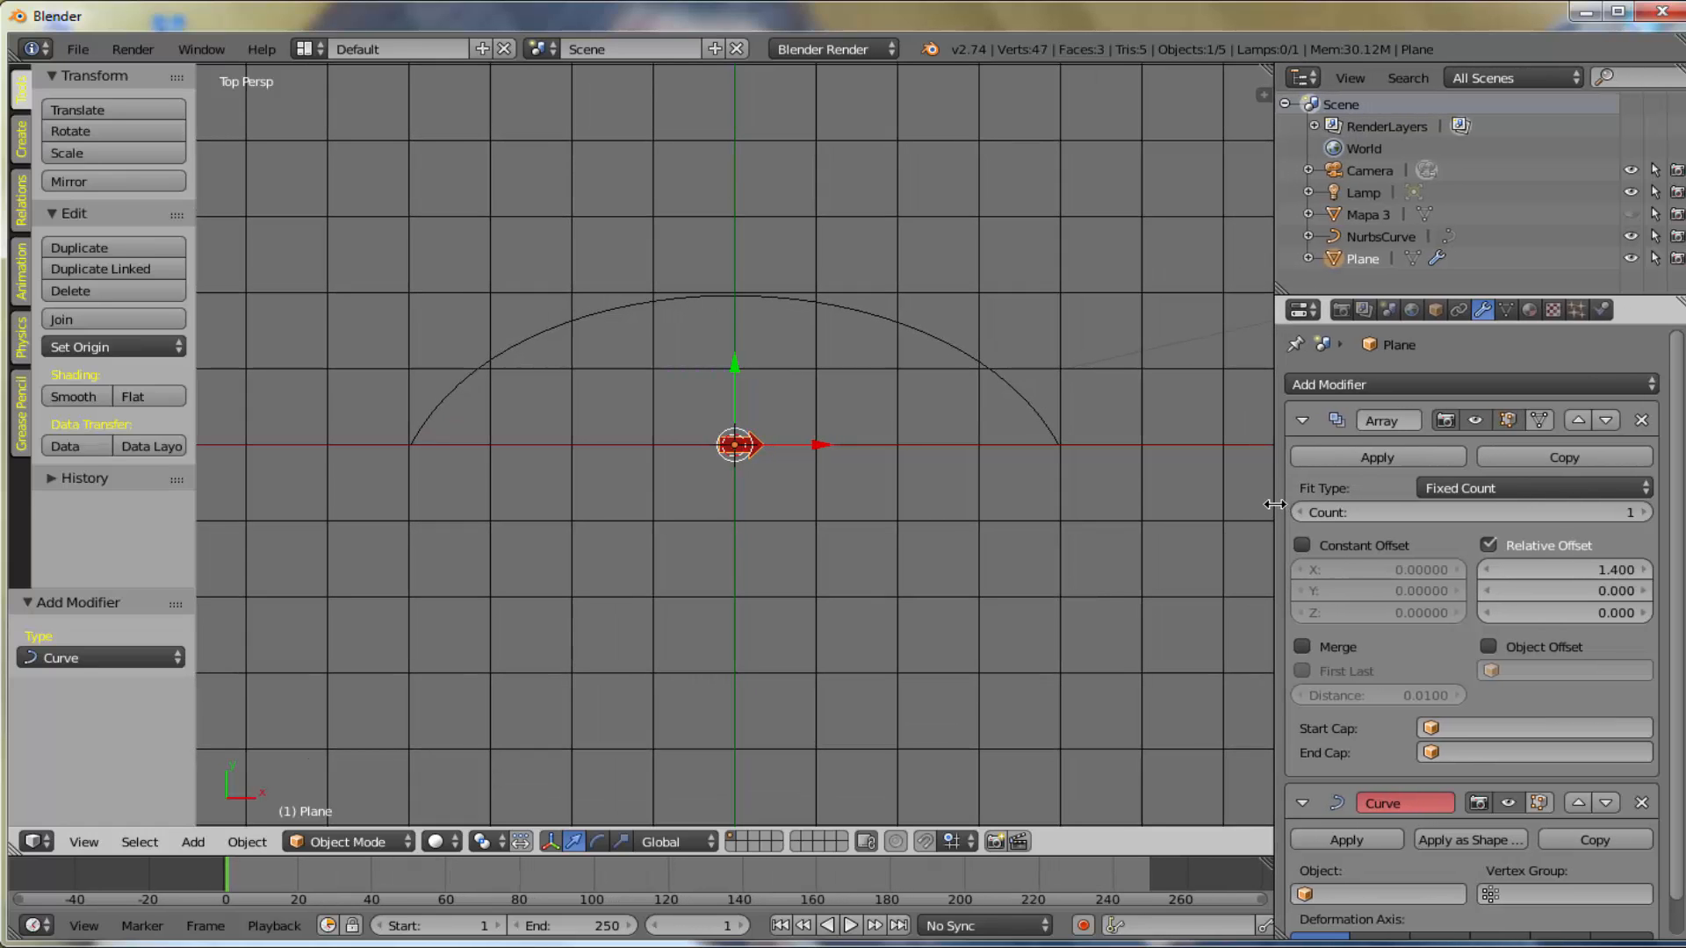
- Collapse the Array modifier's settings and assign NurbsCurve as the Curve modifier's object
{"action": "left_click", "coordinate": [1304, 420]}
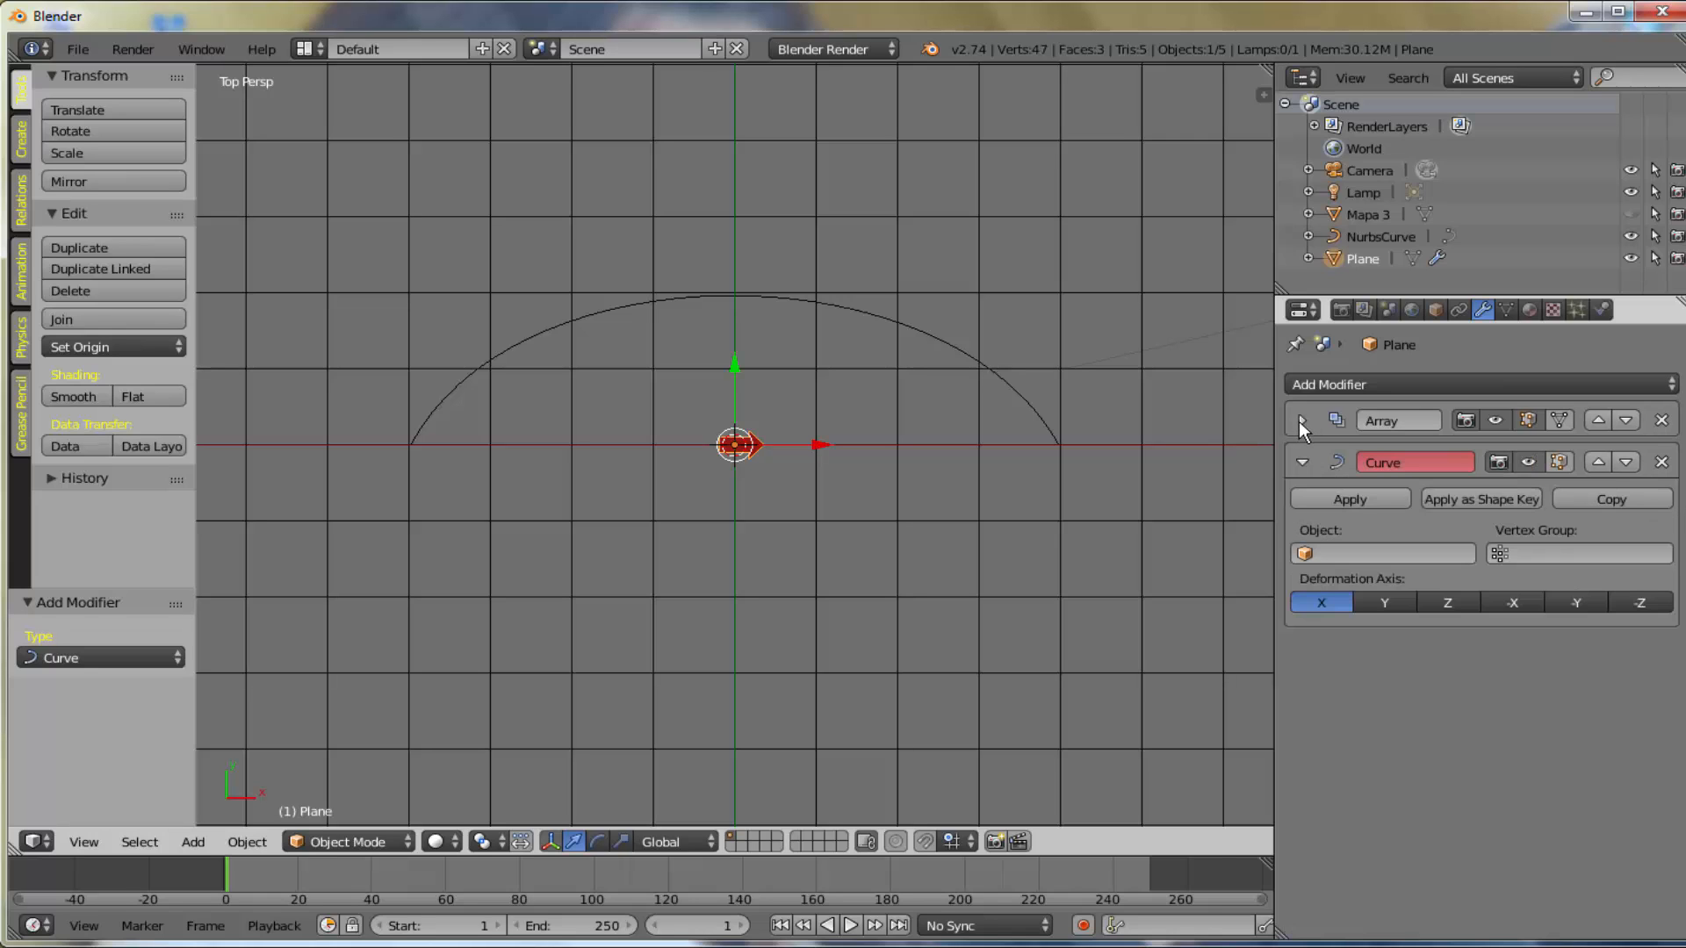
{"action": "left_click", "coordinate": [1303, 419]}
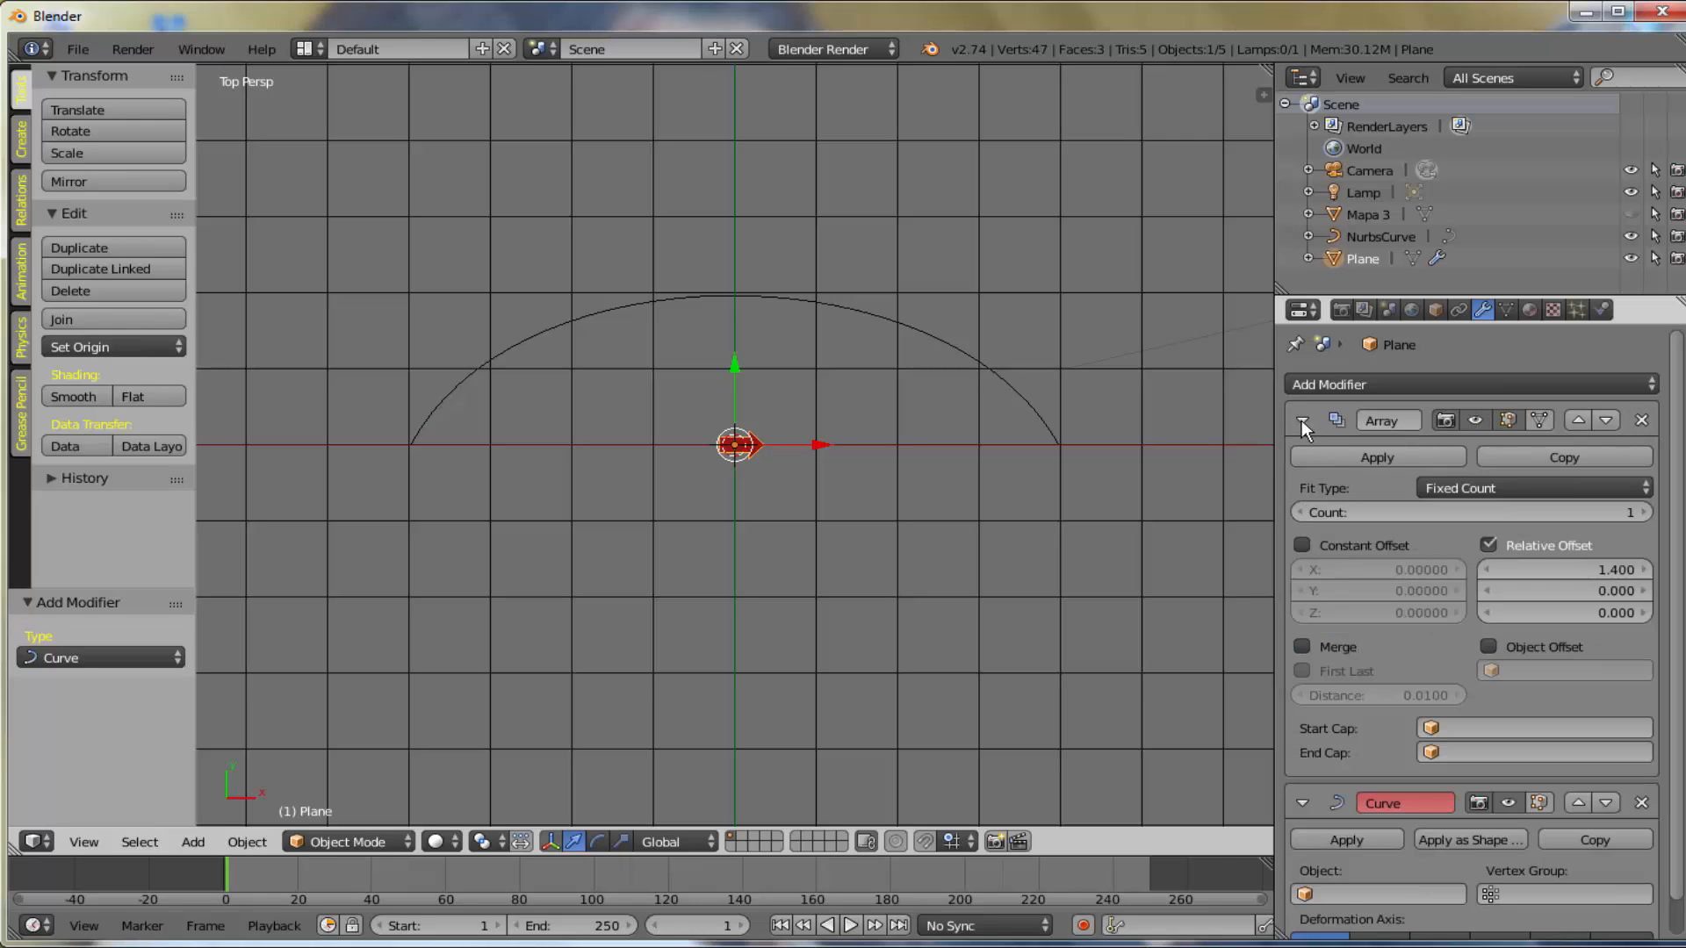
{"action": "left_click", "coordinate": [1301, 420]}
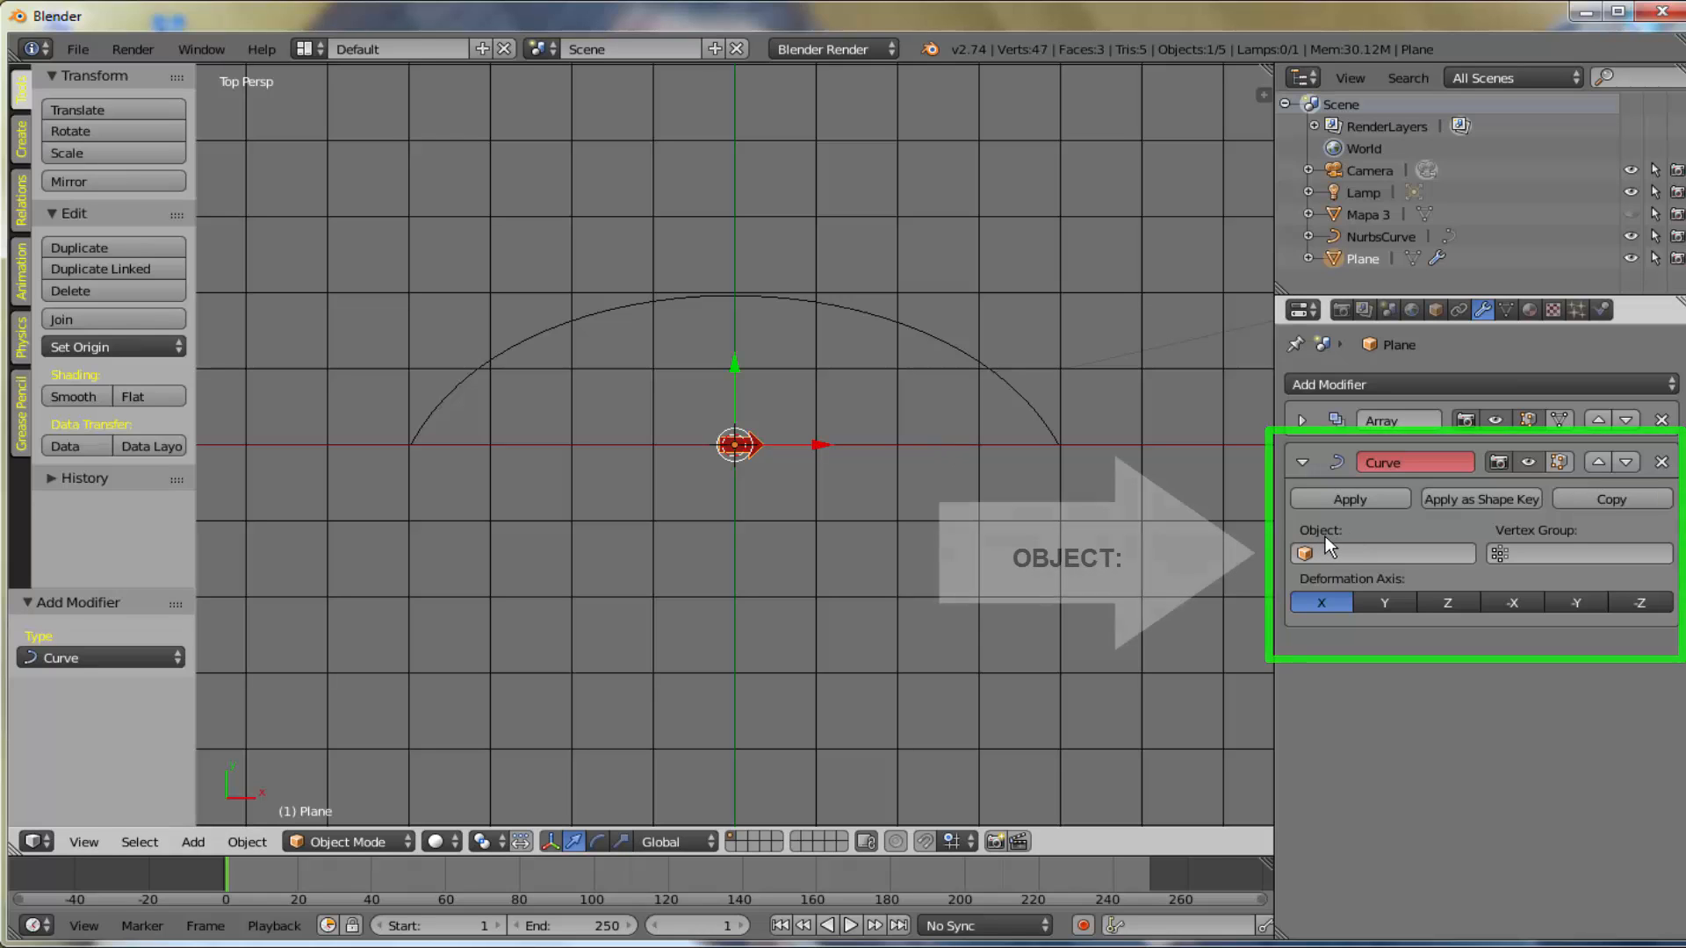
{"action": "left_click", "coordinate": [1373, 554]}
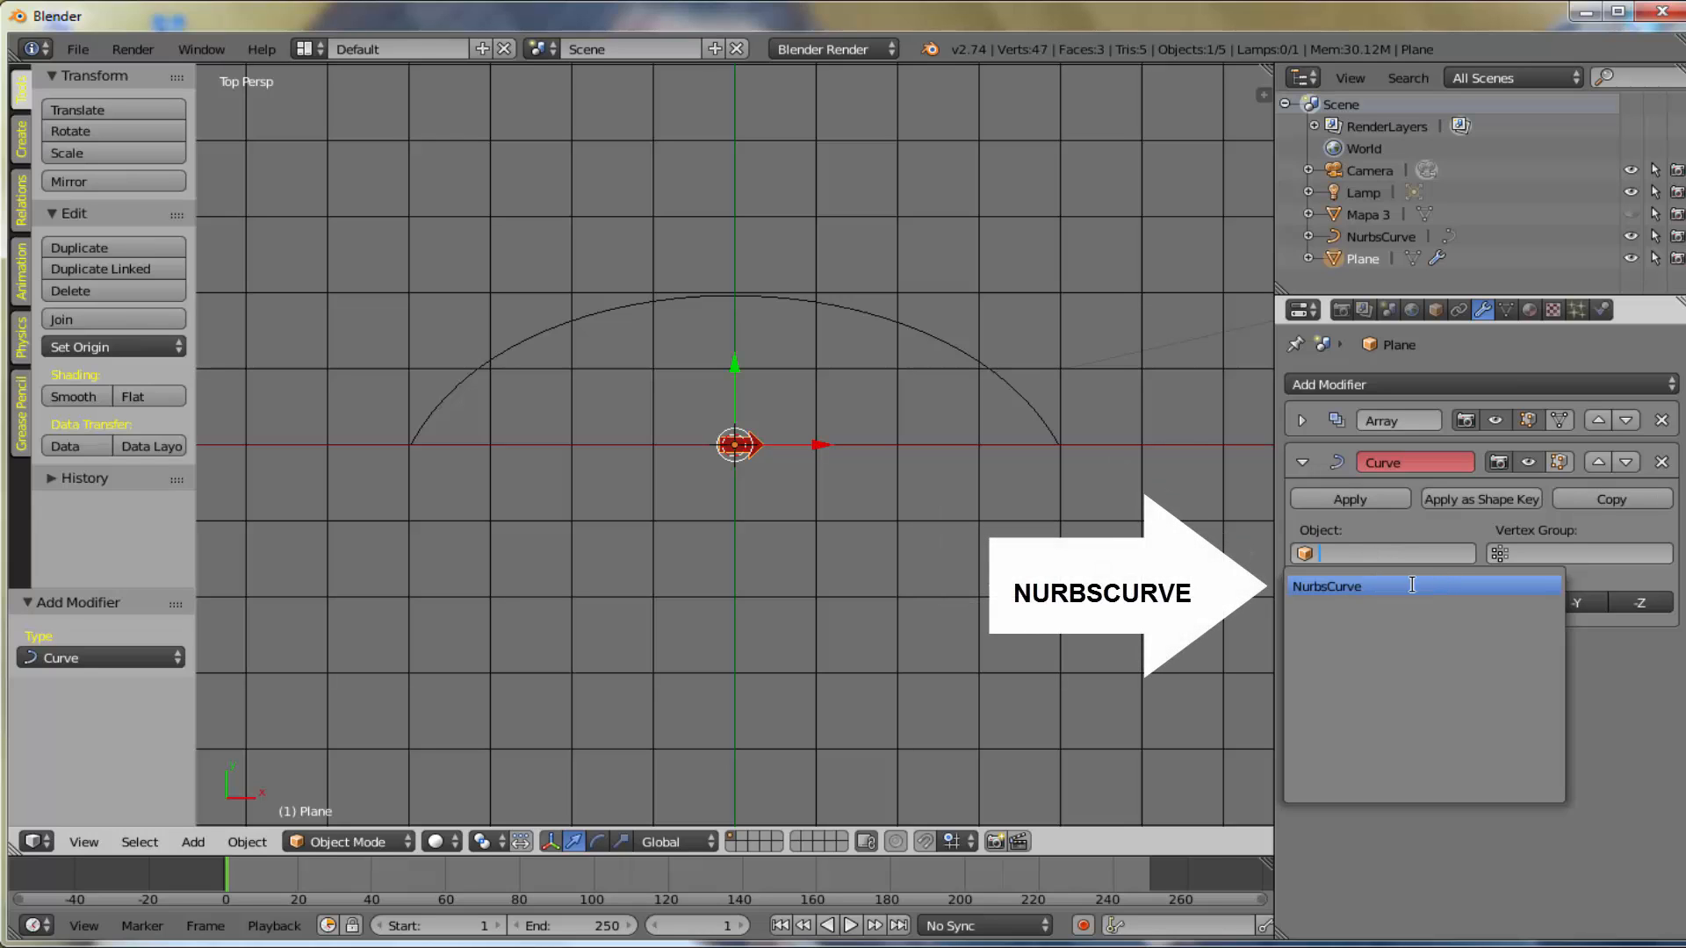
{"action": "left_click", "coordinate": [1350, 585]}
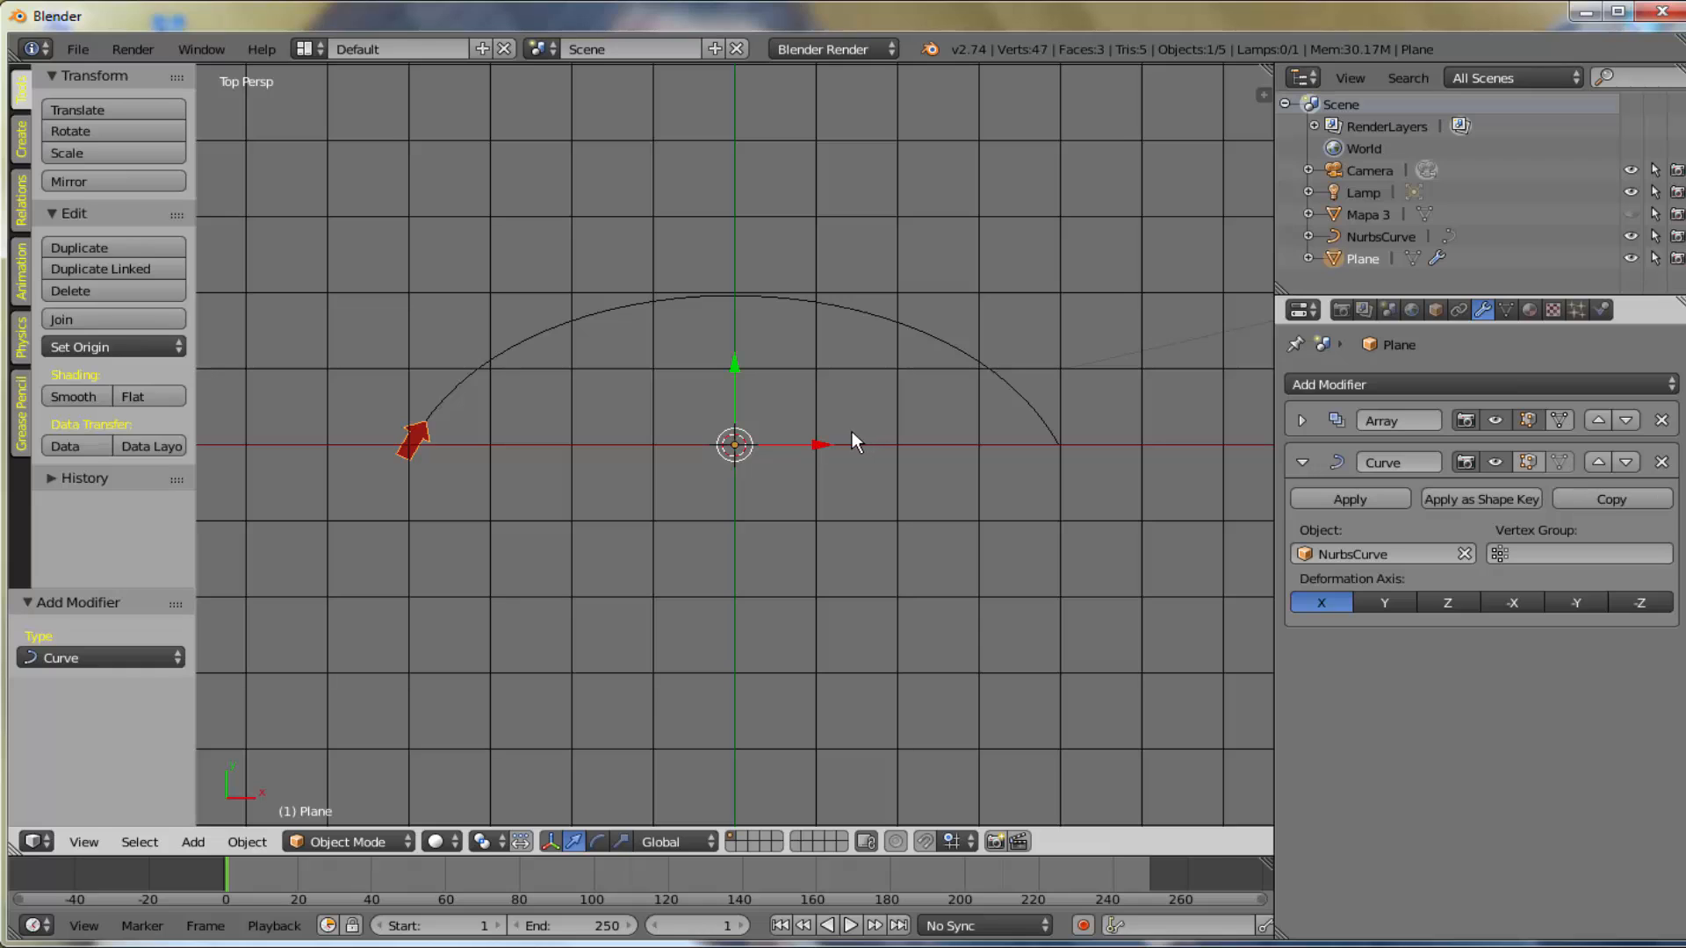
- Expand the arrow's Array modifier settings and raise its count to 13 so the arrows fill the curve
{"action": "left_click", "coordinate": [1301, 420]}
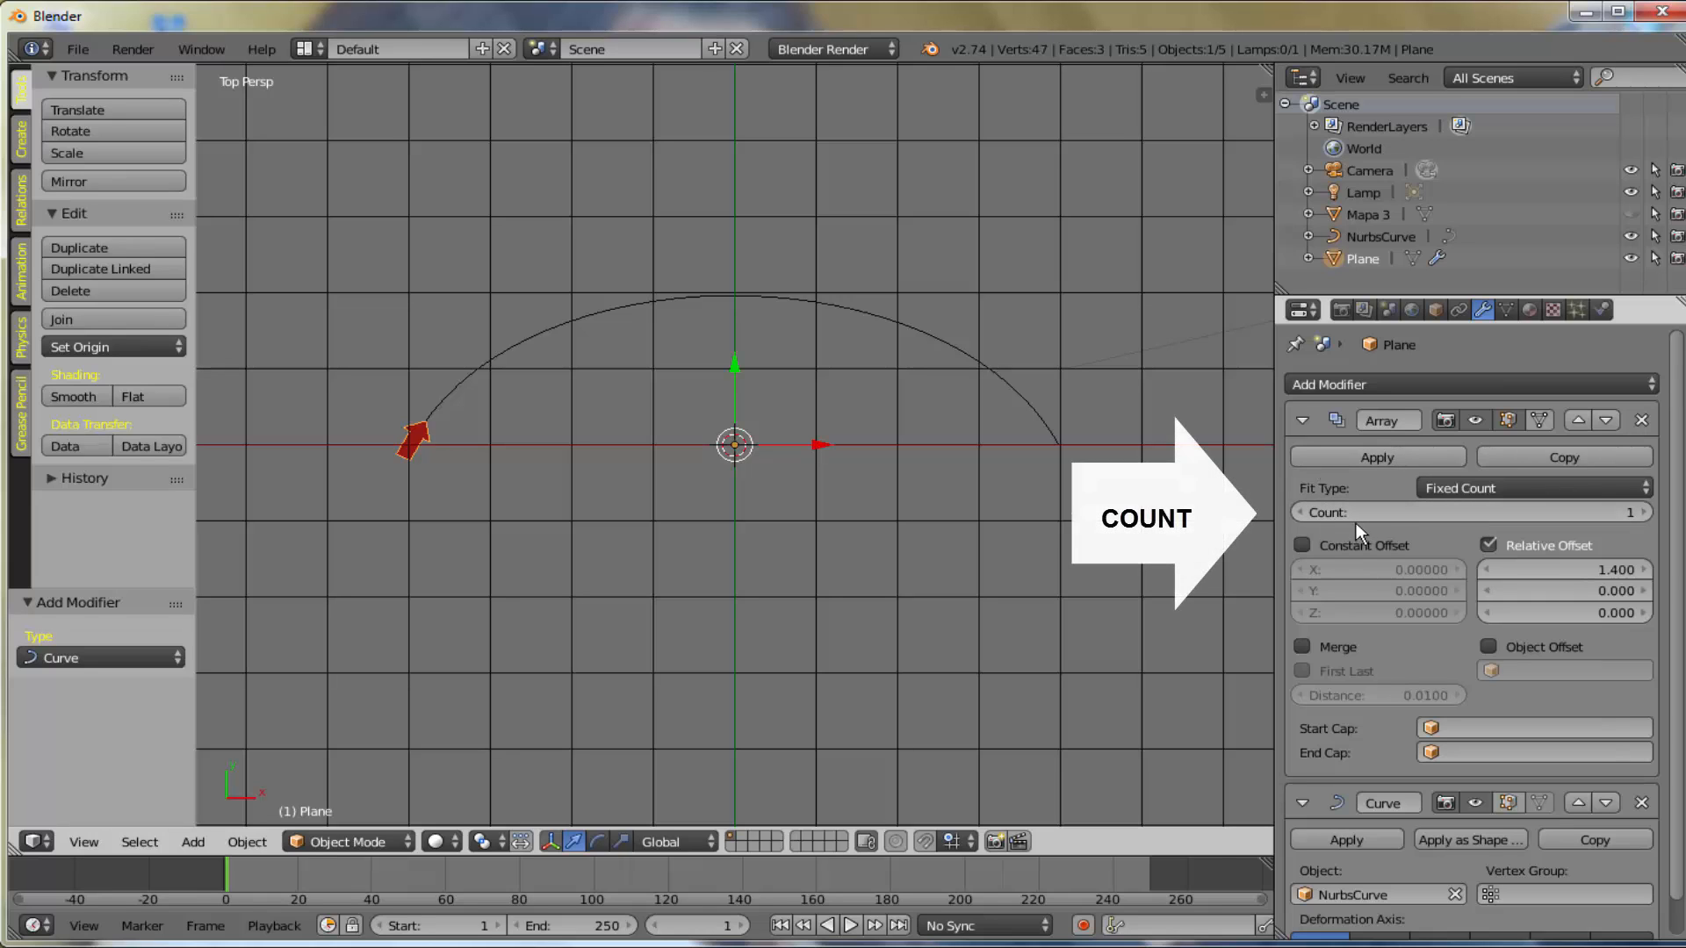
{"action": "left_click", "coordinate": [1647, 513]}
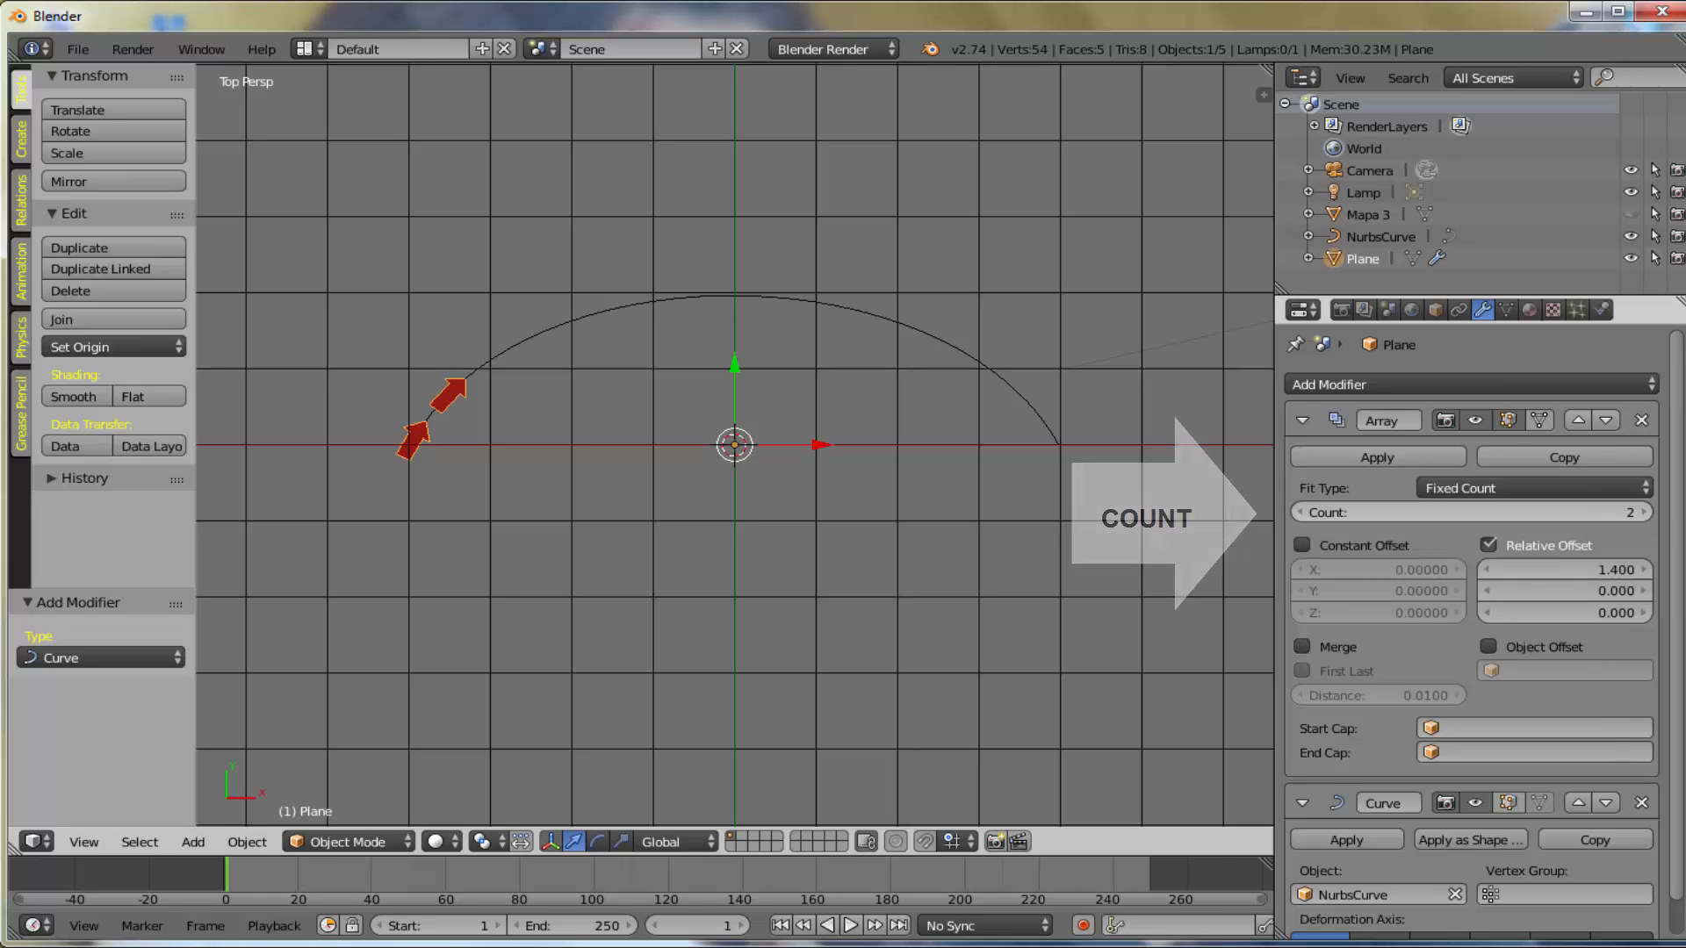
{"action": "left_click", "coordinate": [1646, 512]}
{"action": "left_click", "coordinate": [1646, 513]}
{"action": "left_click", "coordinate": [1646, 513]}
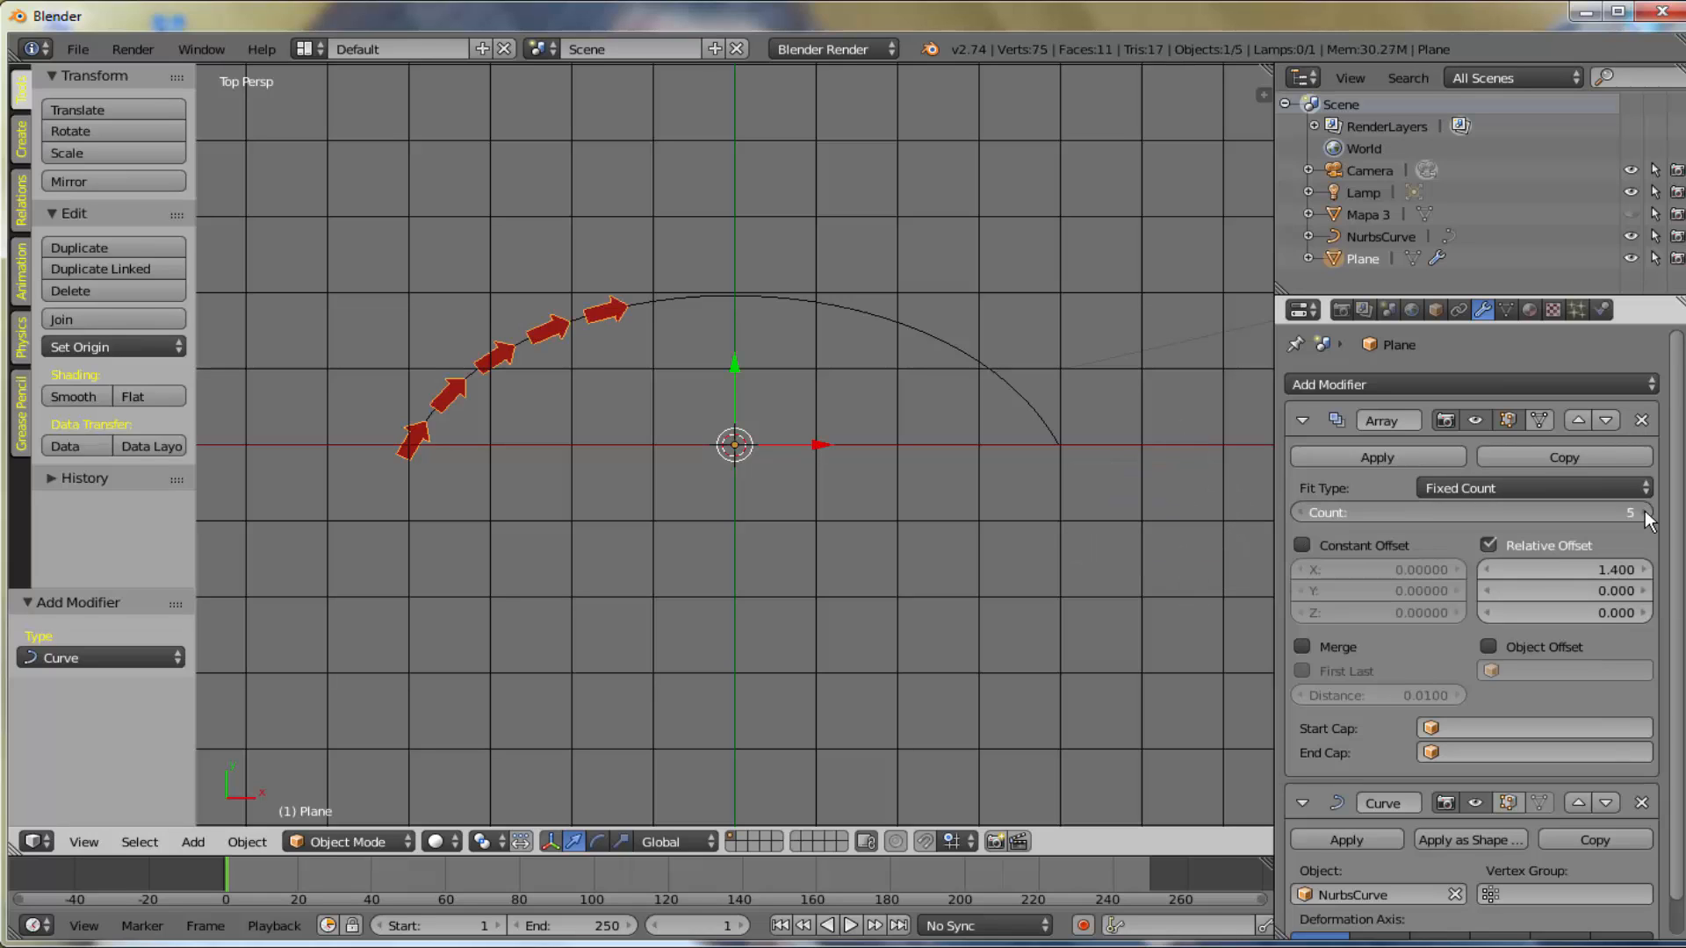
{"action": "left_click", "coordinate": [1646, 512]}
{"action": "left_click", "coordinate": [1647, 513]}
{"action": "left_click", "coordinate": [1646, 512]}
{"action": "left_click", "coordinate": [1646, 513]}
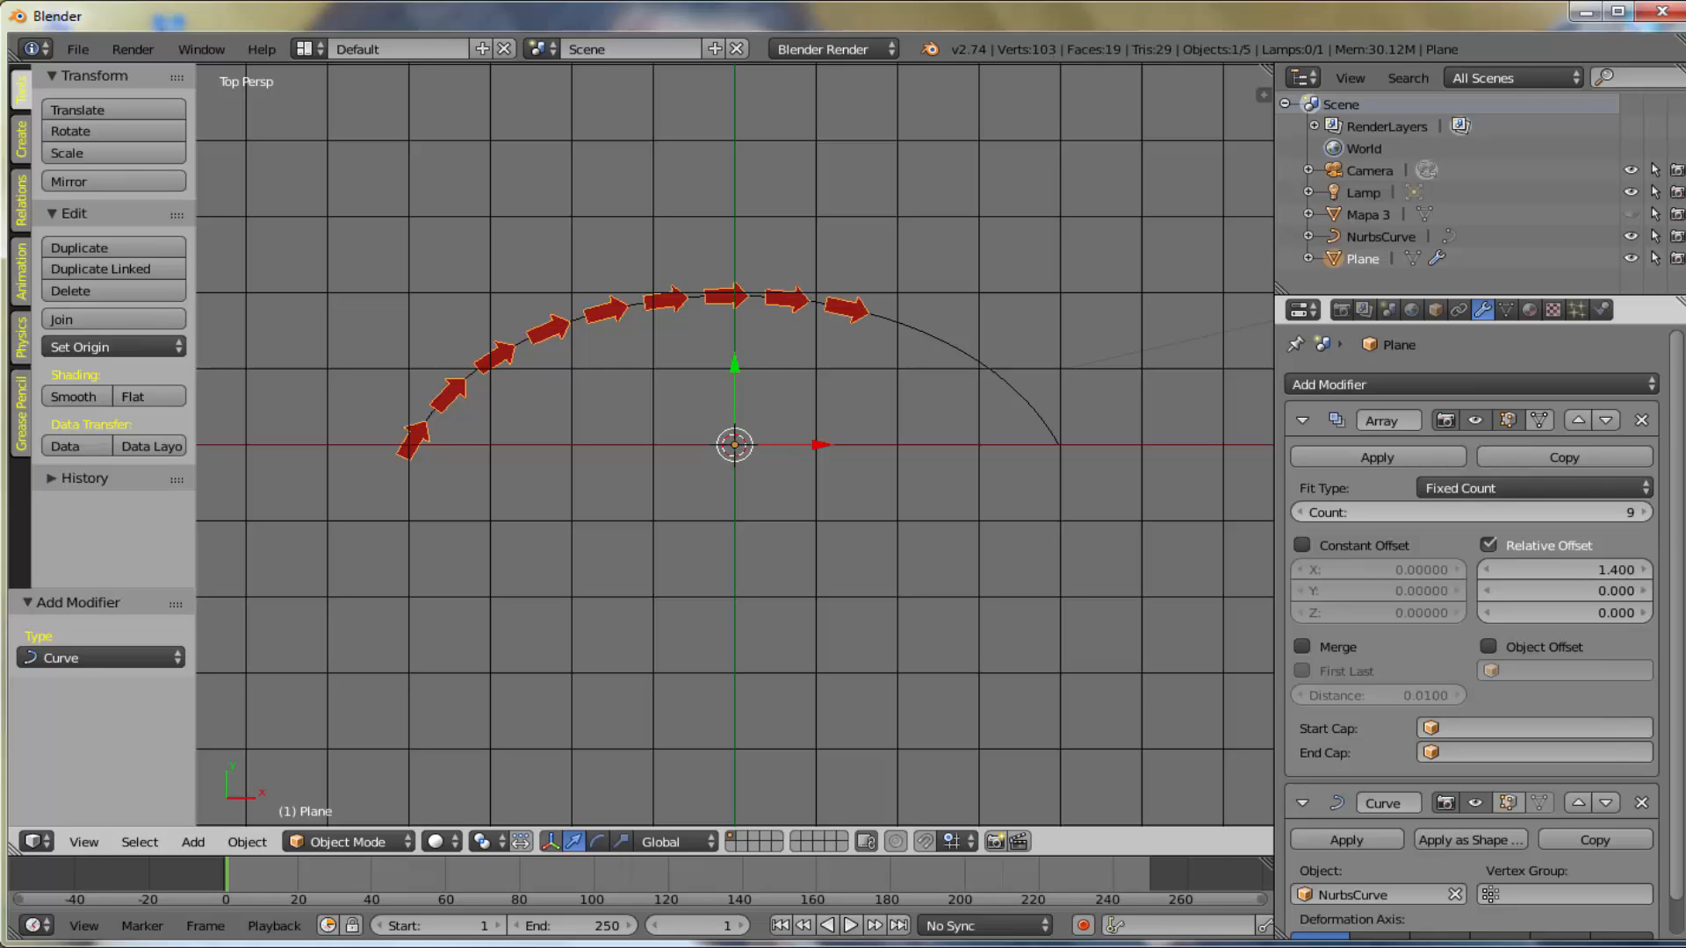
{"action": "left_click", "coordinate": [1646, 512]}
{"action": "left_click", "coordinate": [1647, 513]}
{"action": "left_click", "coordinate": [1647, 513]}
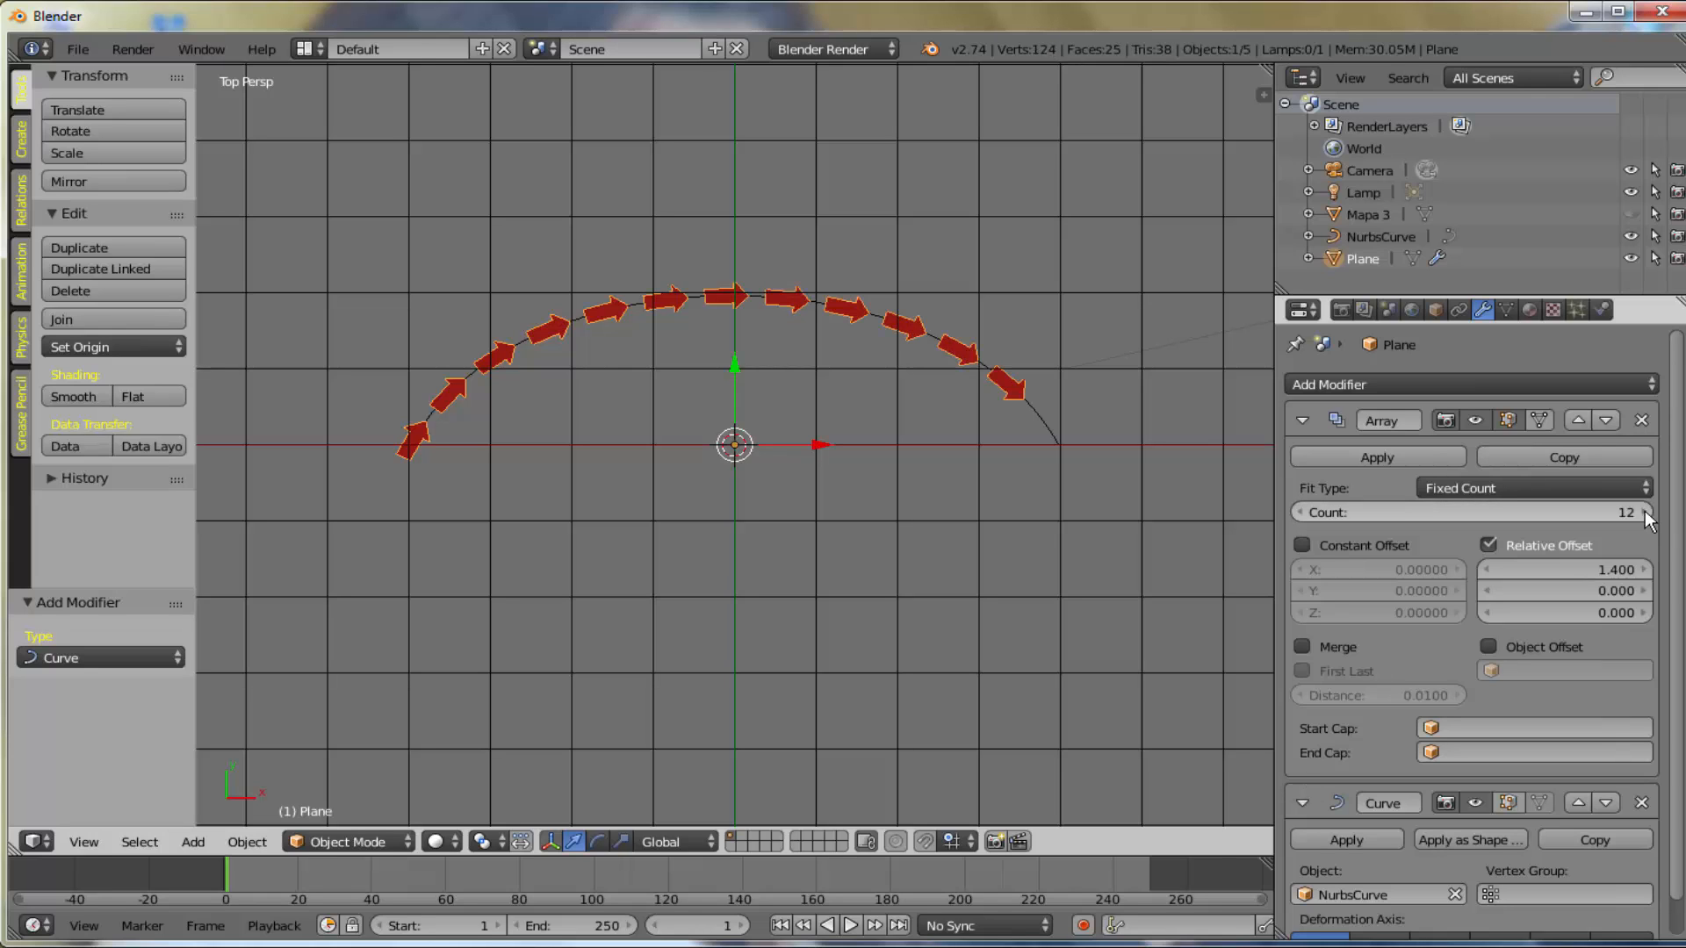
{"action": "left_click", "coordinate": [1646, 513]}
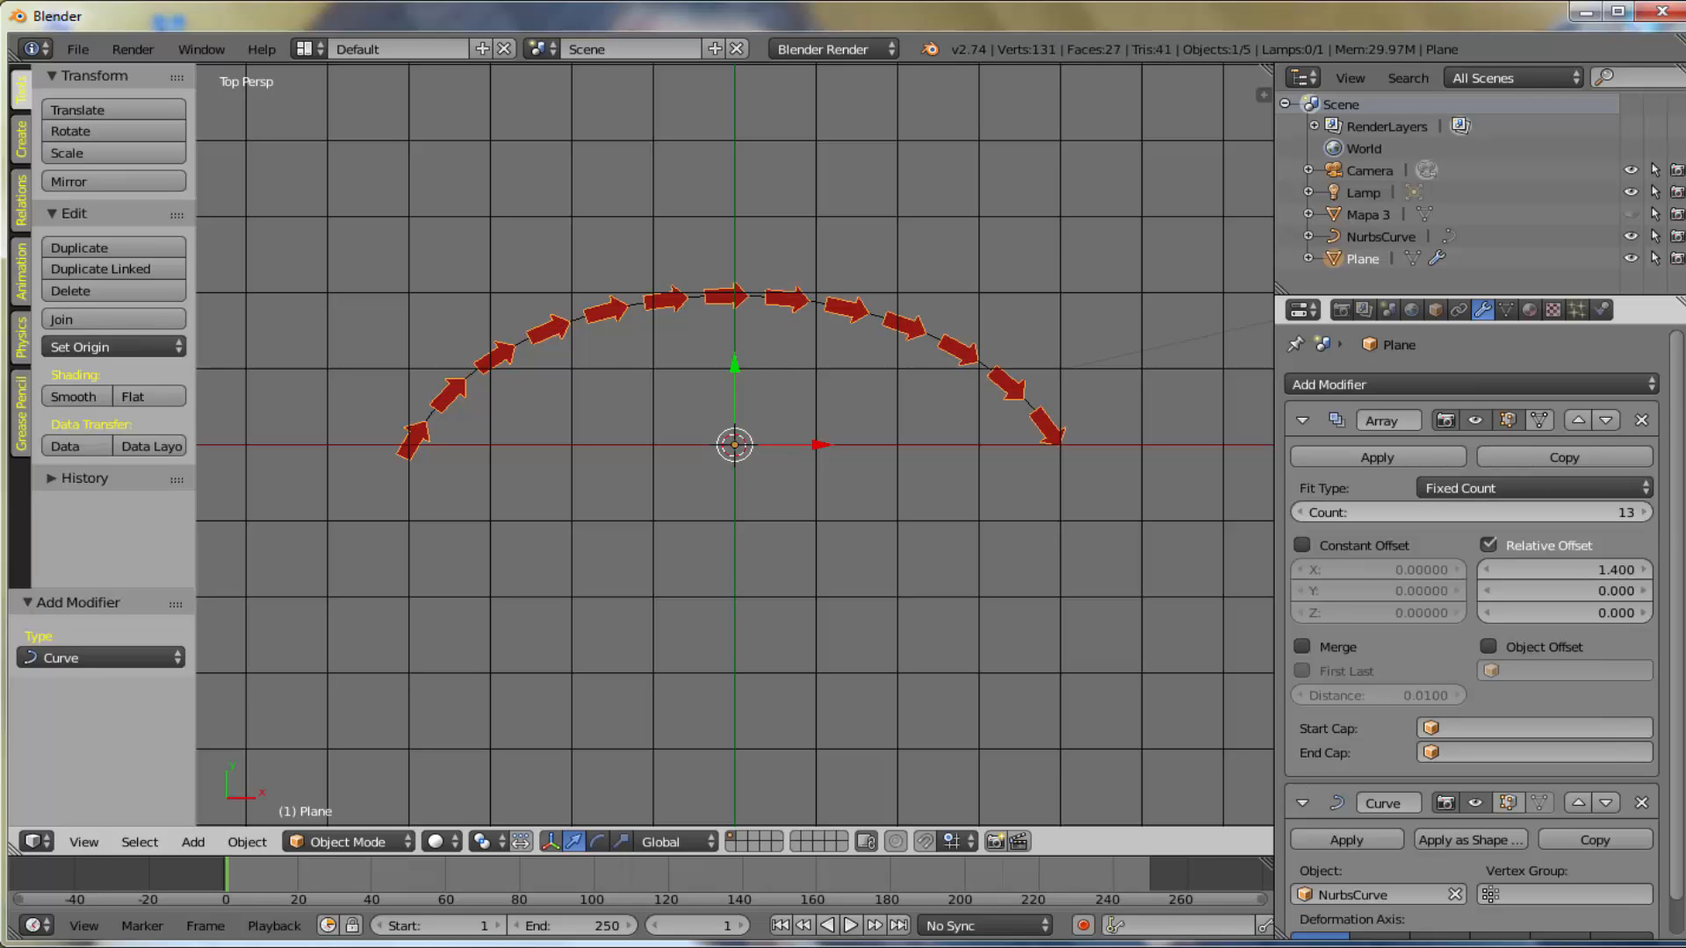
- Bring the Array modifier's count back down to 1
{"action": "left_click", "coordinate": [1298, 513]}
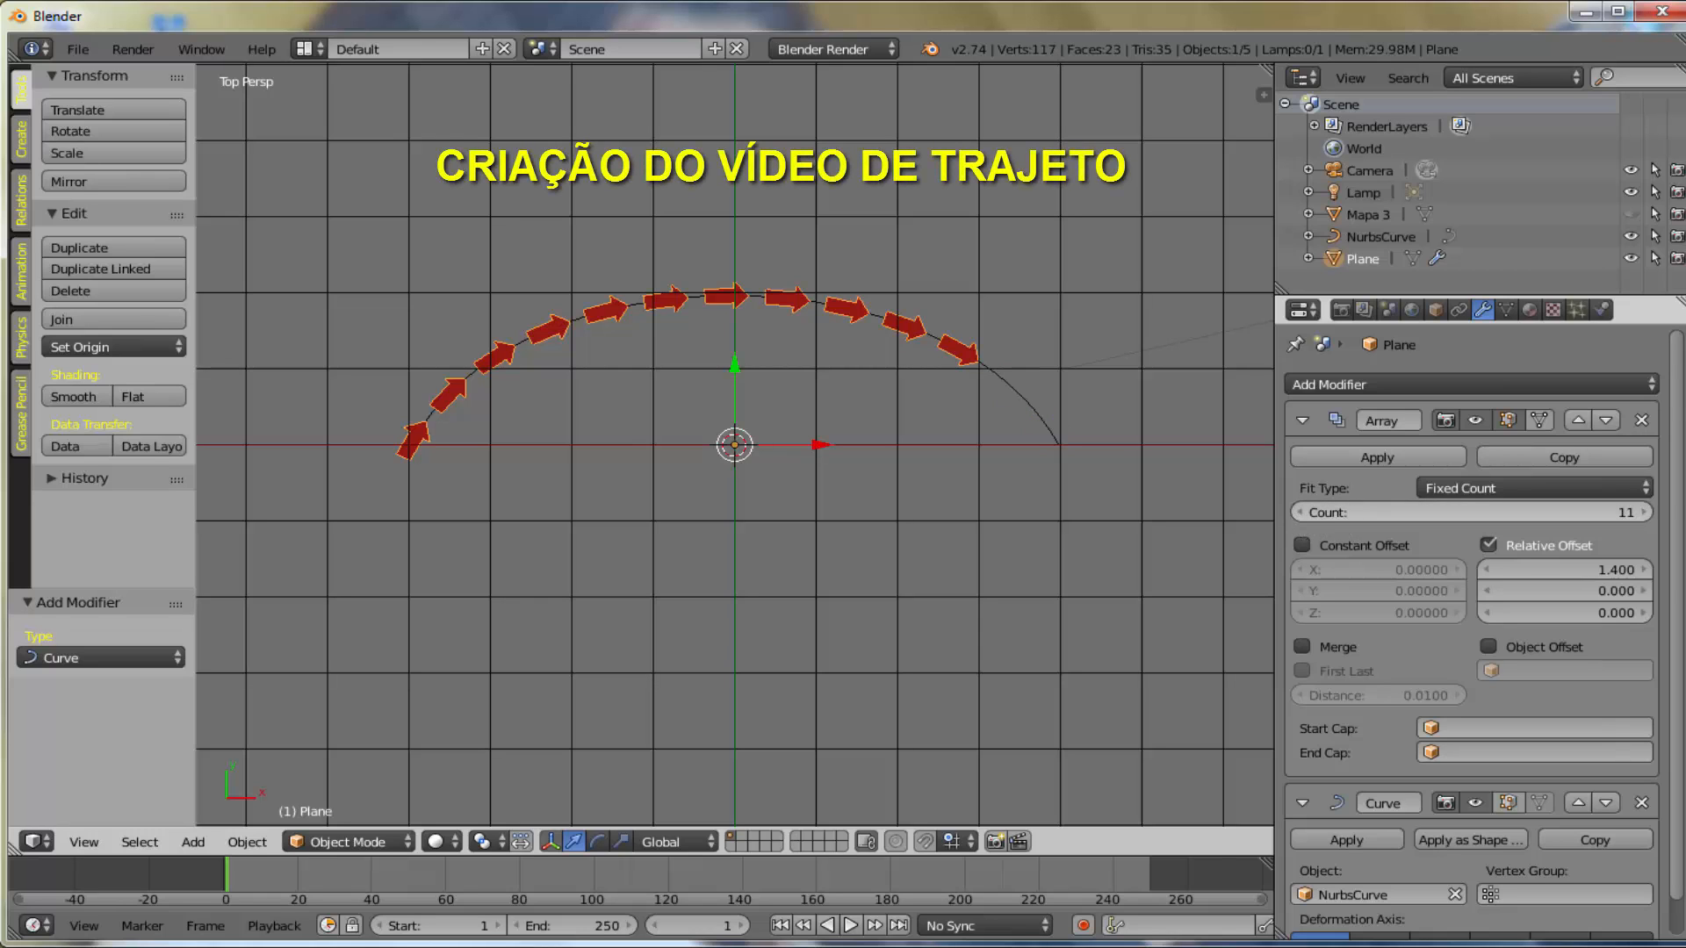
{"action": "left_click_drag", "start_coordinate": [1291, 514], "coordinate": [651, 517]}
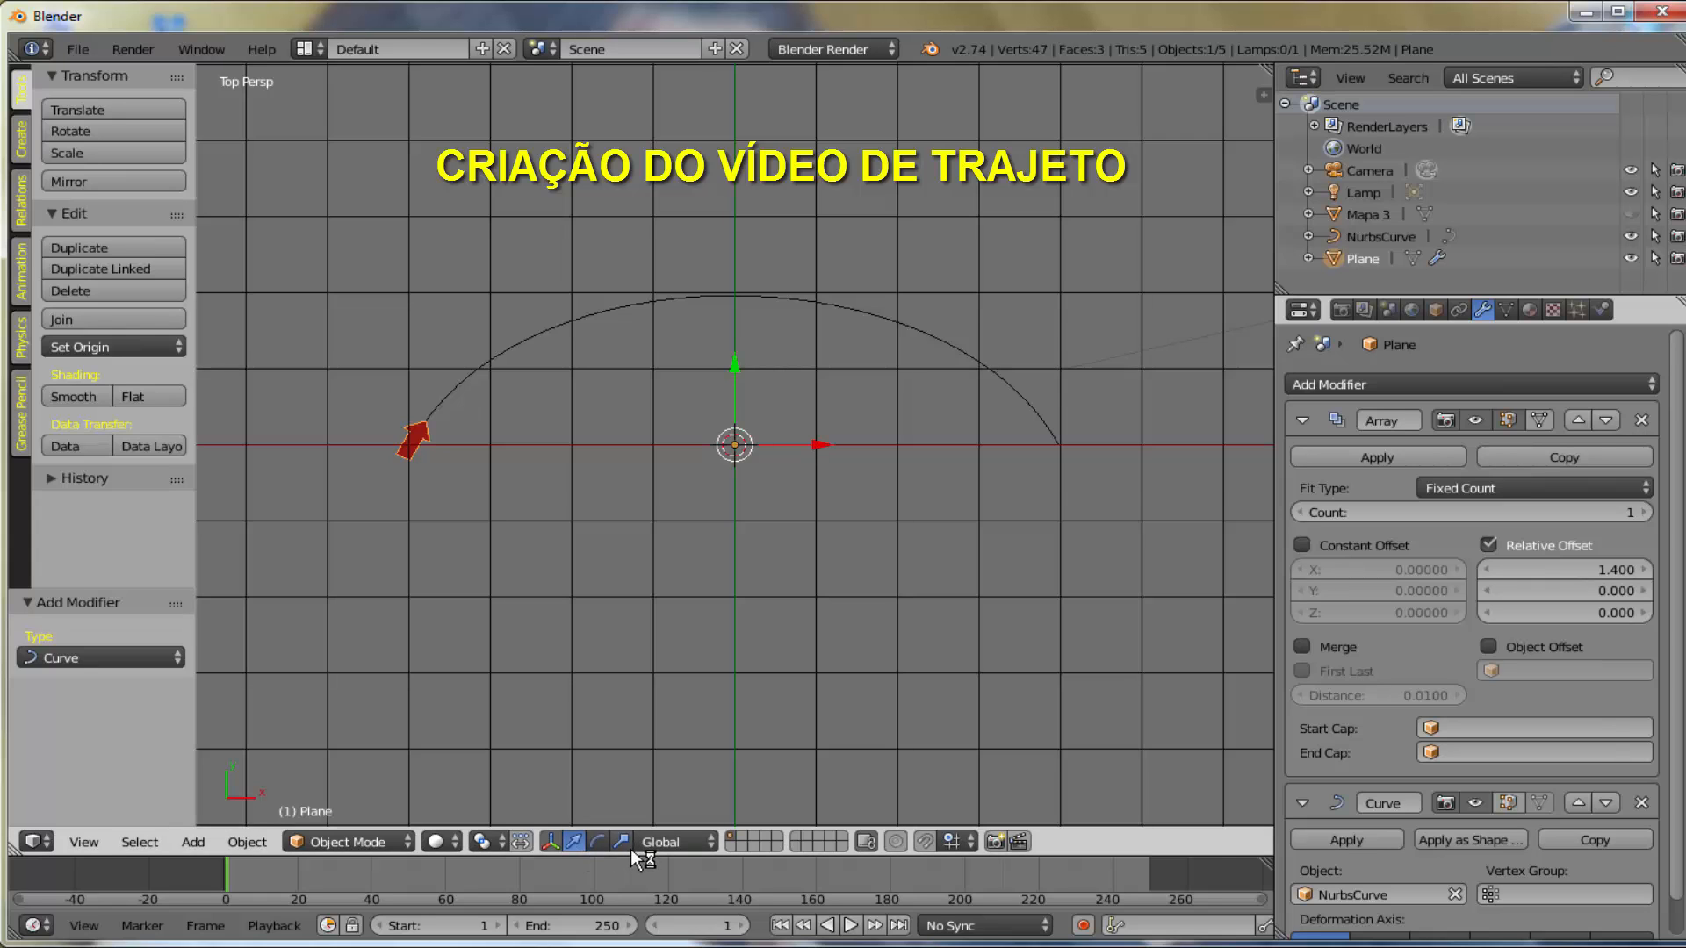
- Enlarge the timeline area and set the animation's end frame to 130
{"action": "left_click_drag", "start_coordinate": [631, 856], "coordinate": [614, 753]}
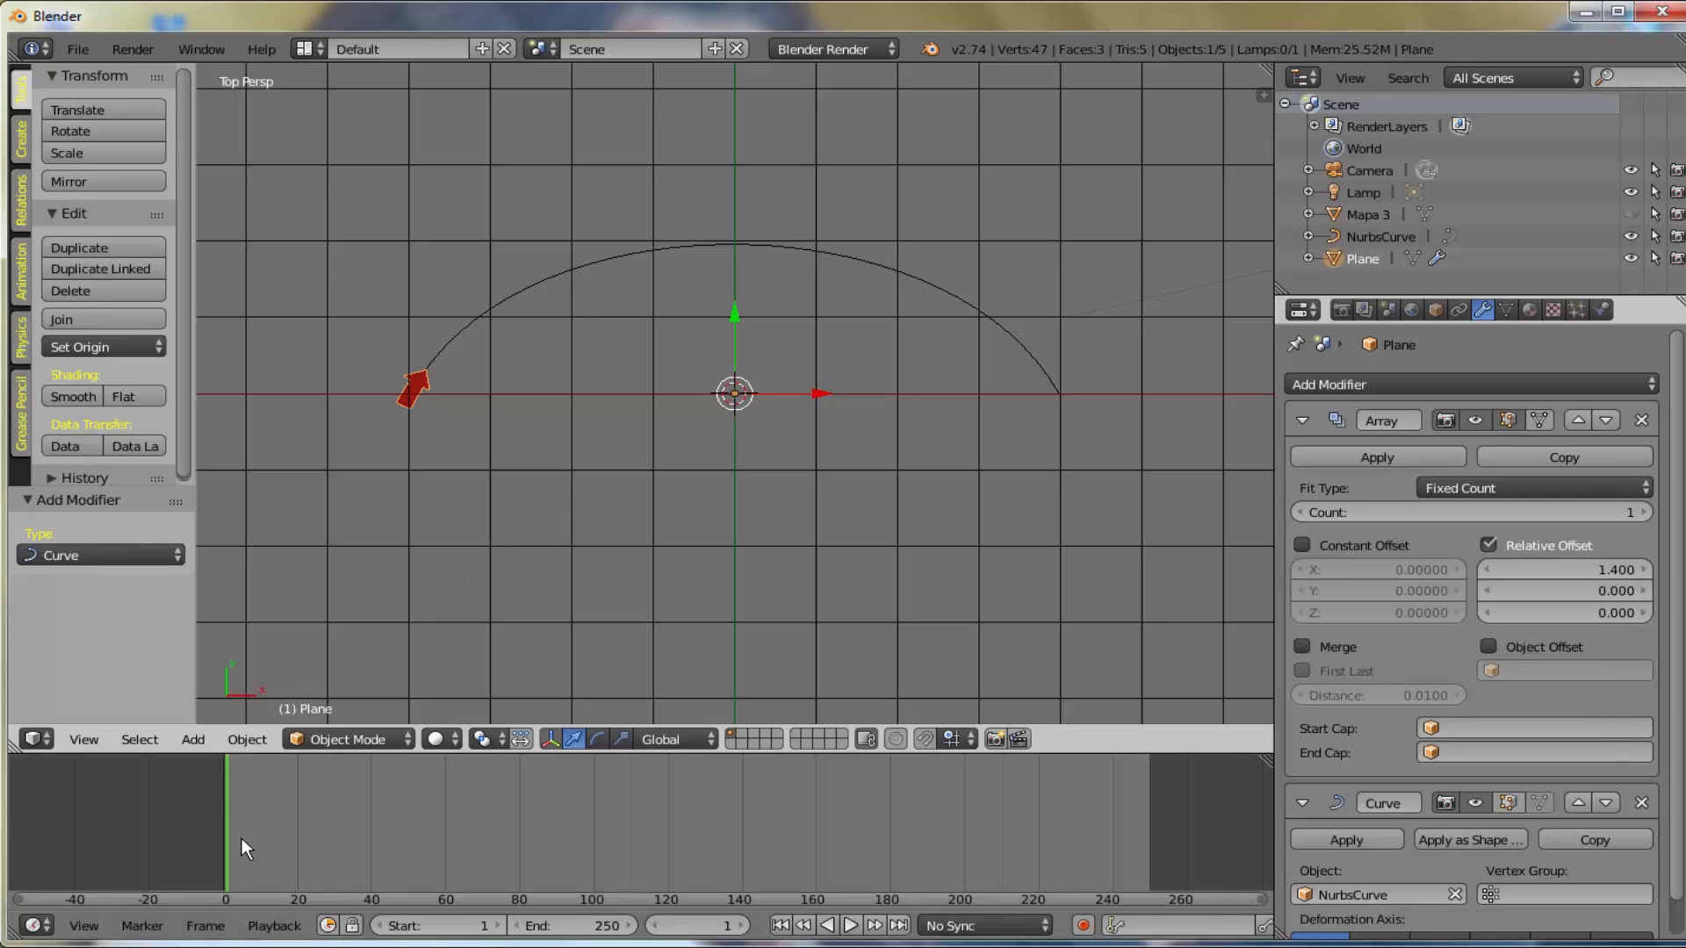
{"action": "left_click", "coordinate": [704, 782]}
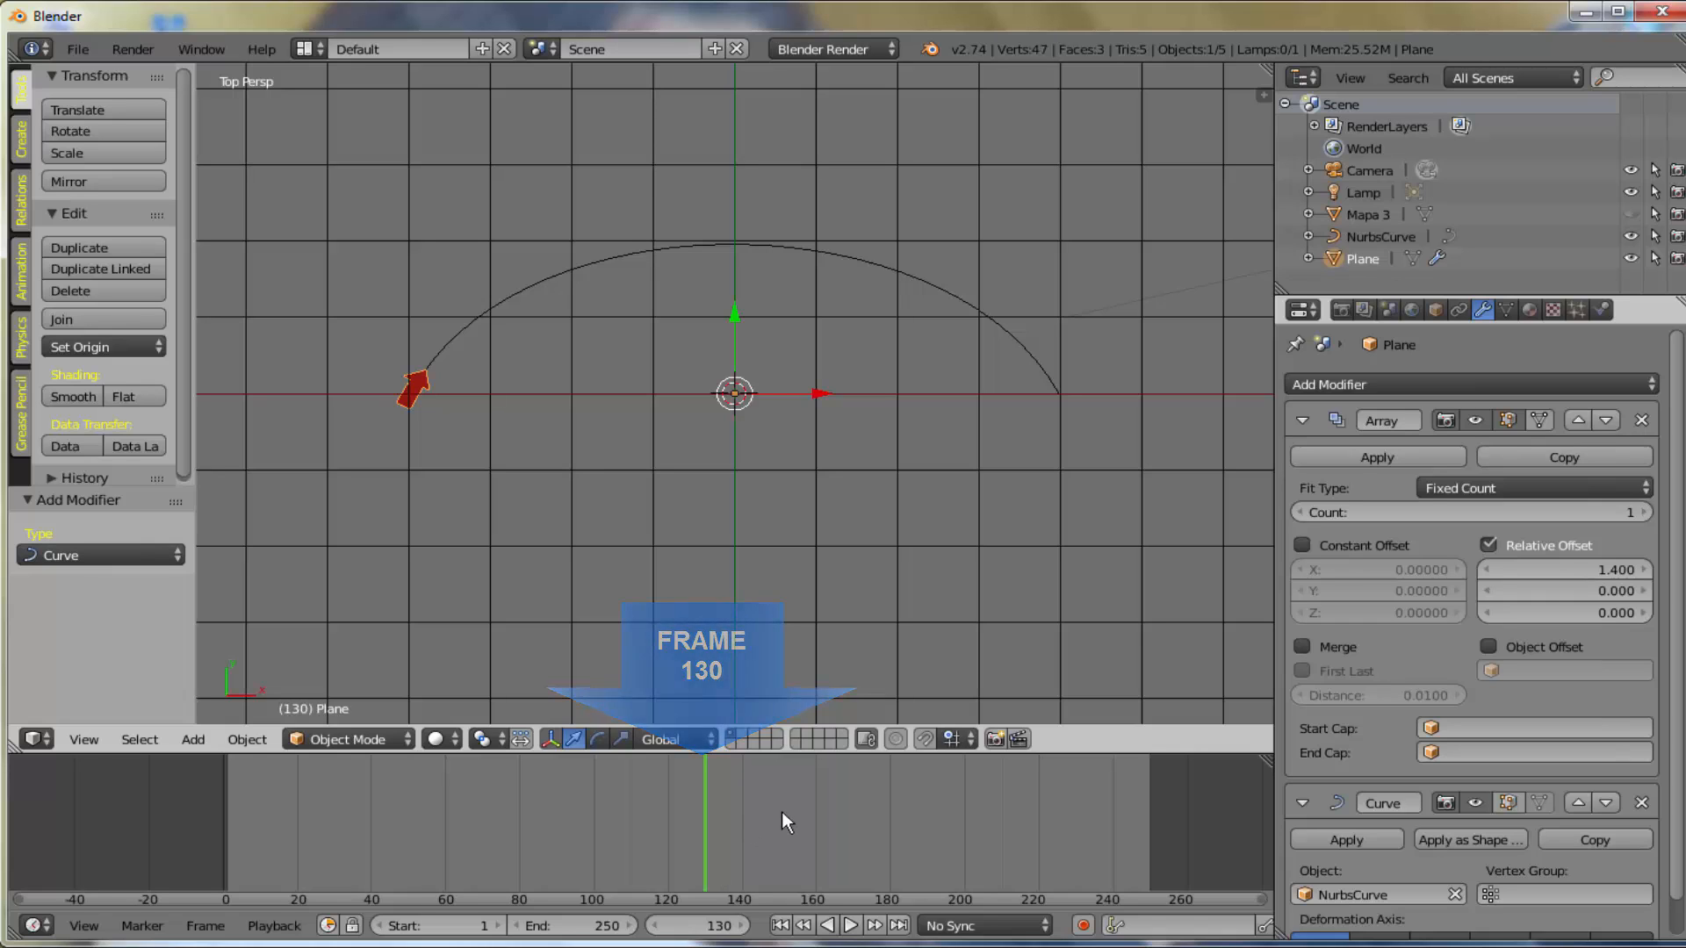
{"action": "key", "text": "e"}
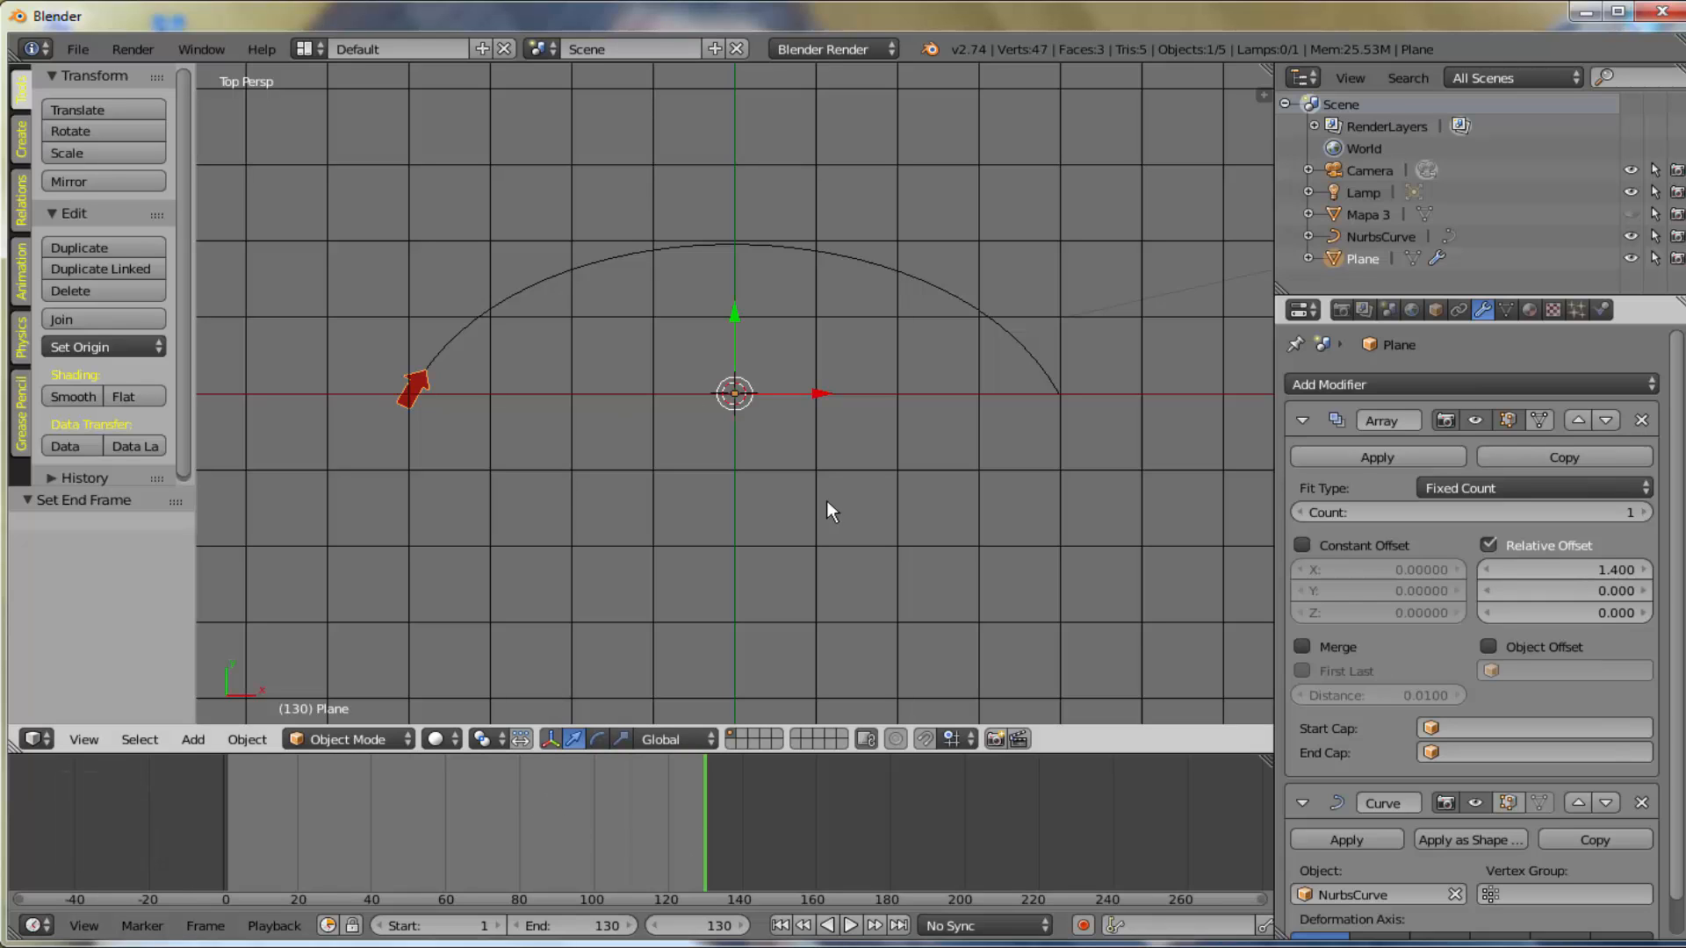
- Insert a keyframe at frame 1 for the Array modifier's count of 1
{"action": "left_click", "coordinate": [228, 831]}
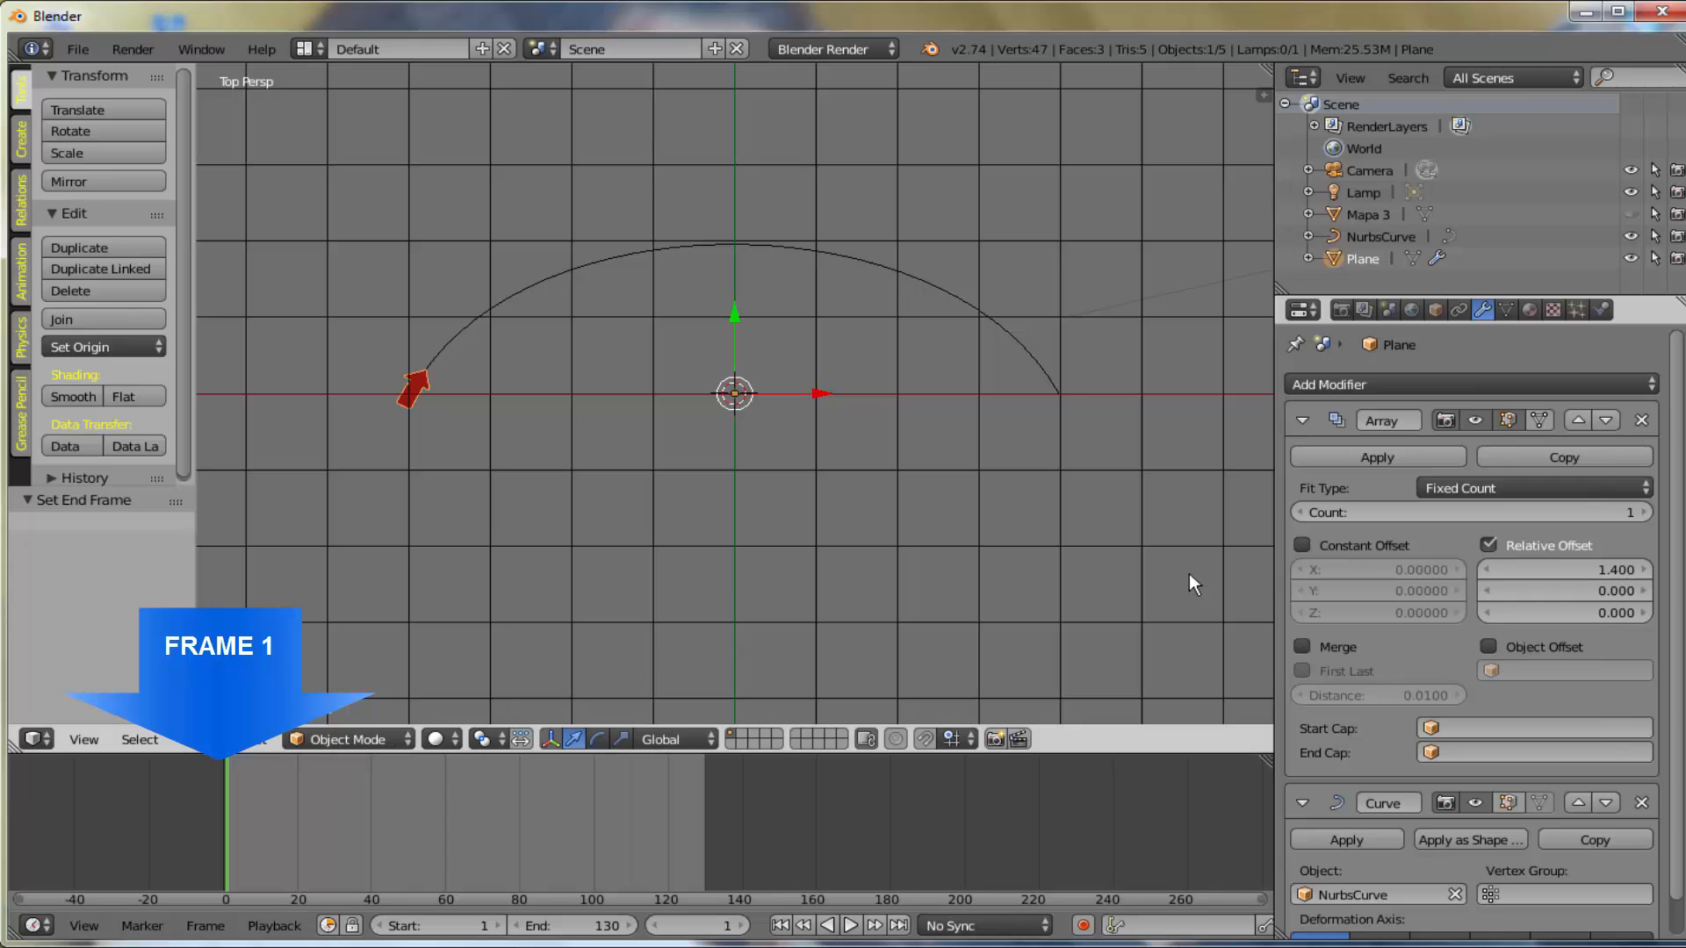
{"action": "right_click", "coordinate": [1467, 513]}
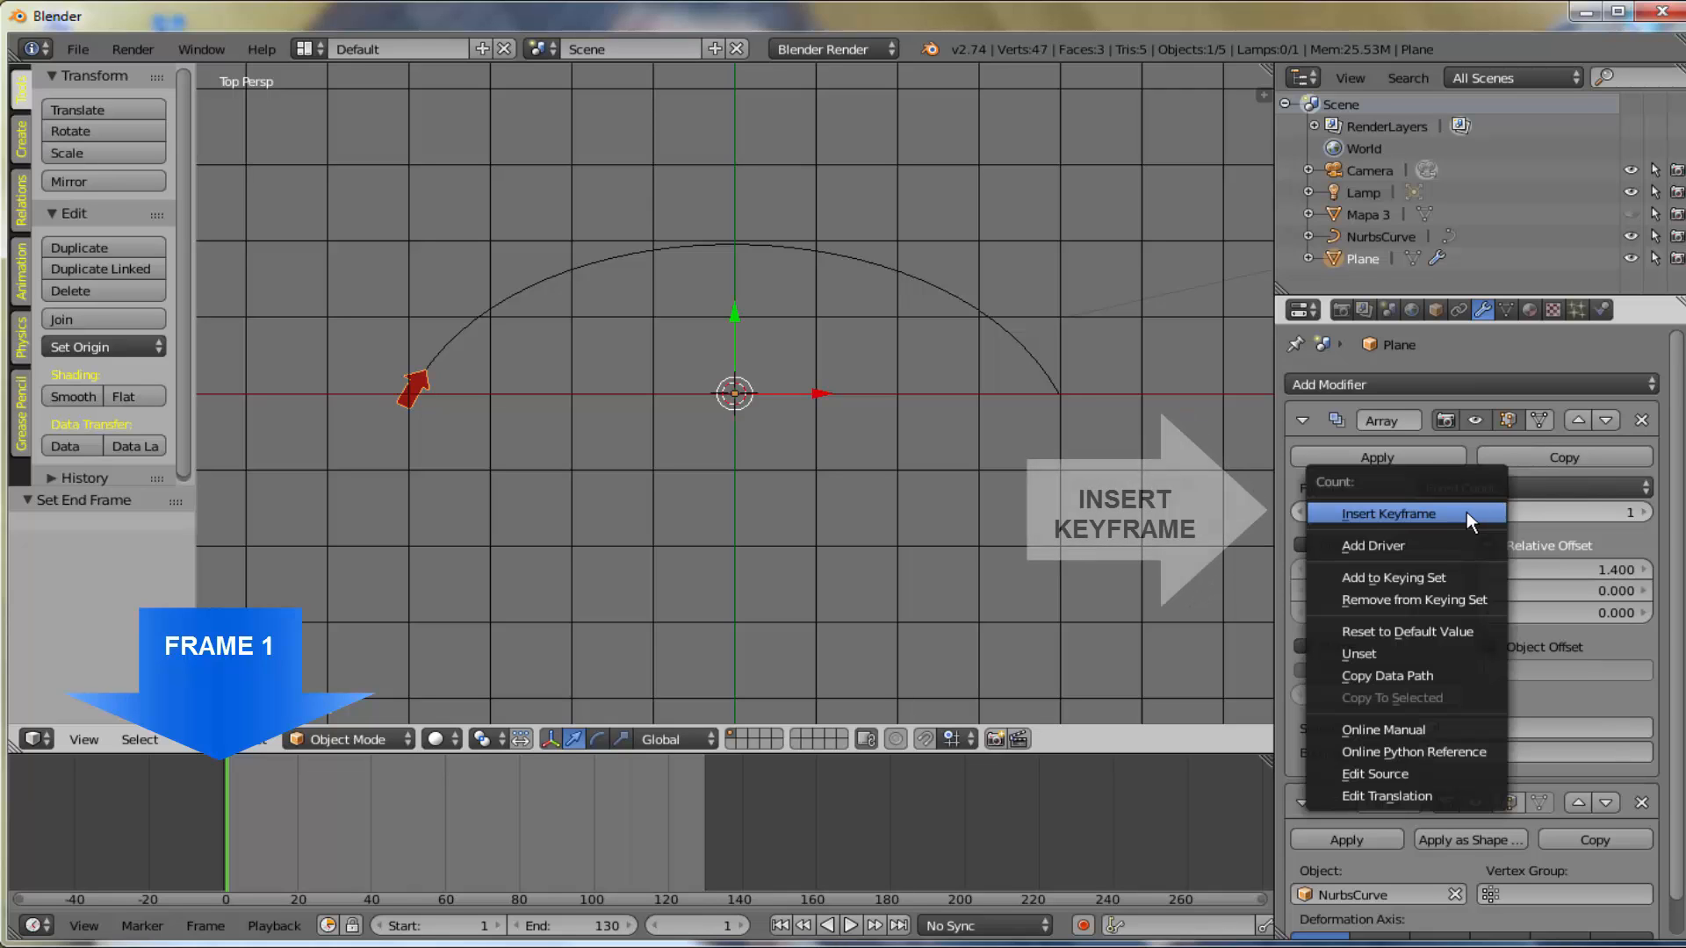
{"action": "left_click", "coordinate": [1394, 513]}
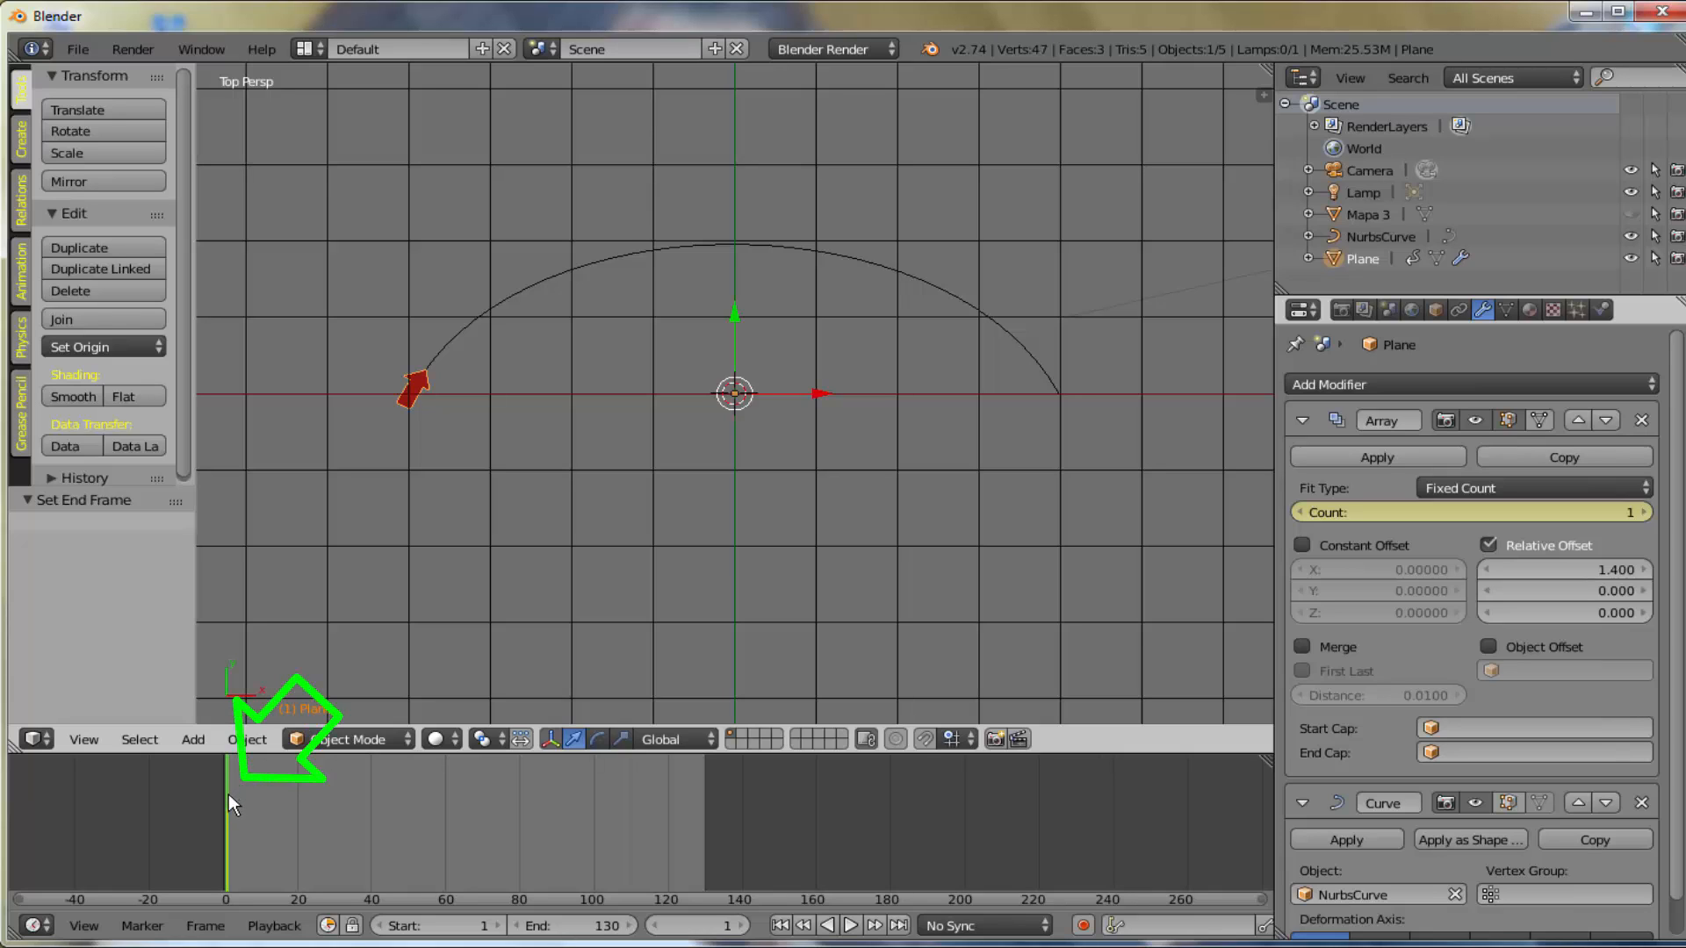
- Move the animation's current frame to 125
{"action": "left_click_drag", "start_coordinate": [228, 794], "coordinate": [273, 799]}
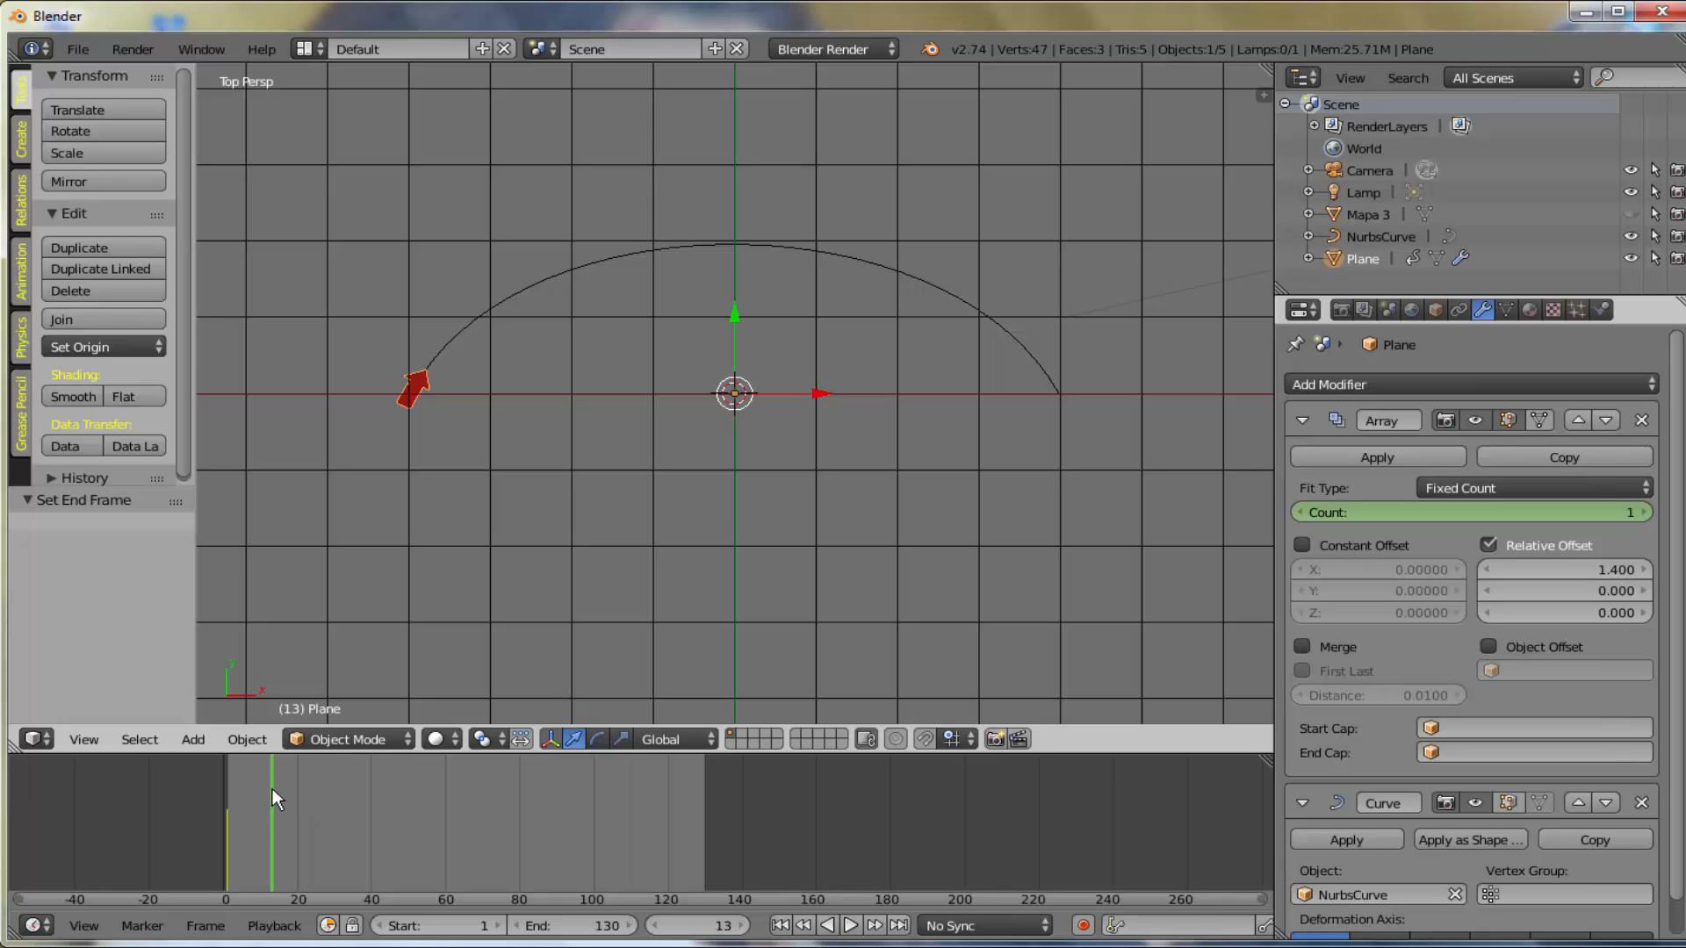
{"action": "left_click_drag", "start_coordinate": [272, 796], "coordinate": [692, 819]}
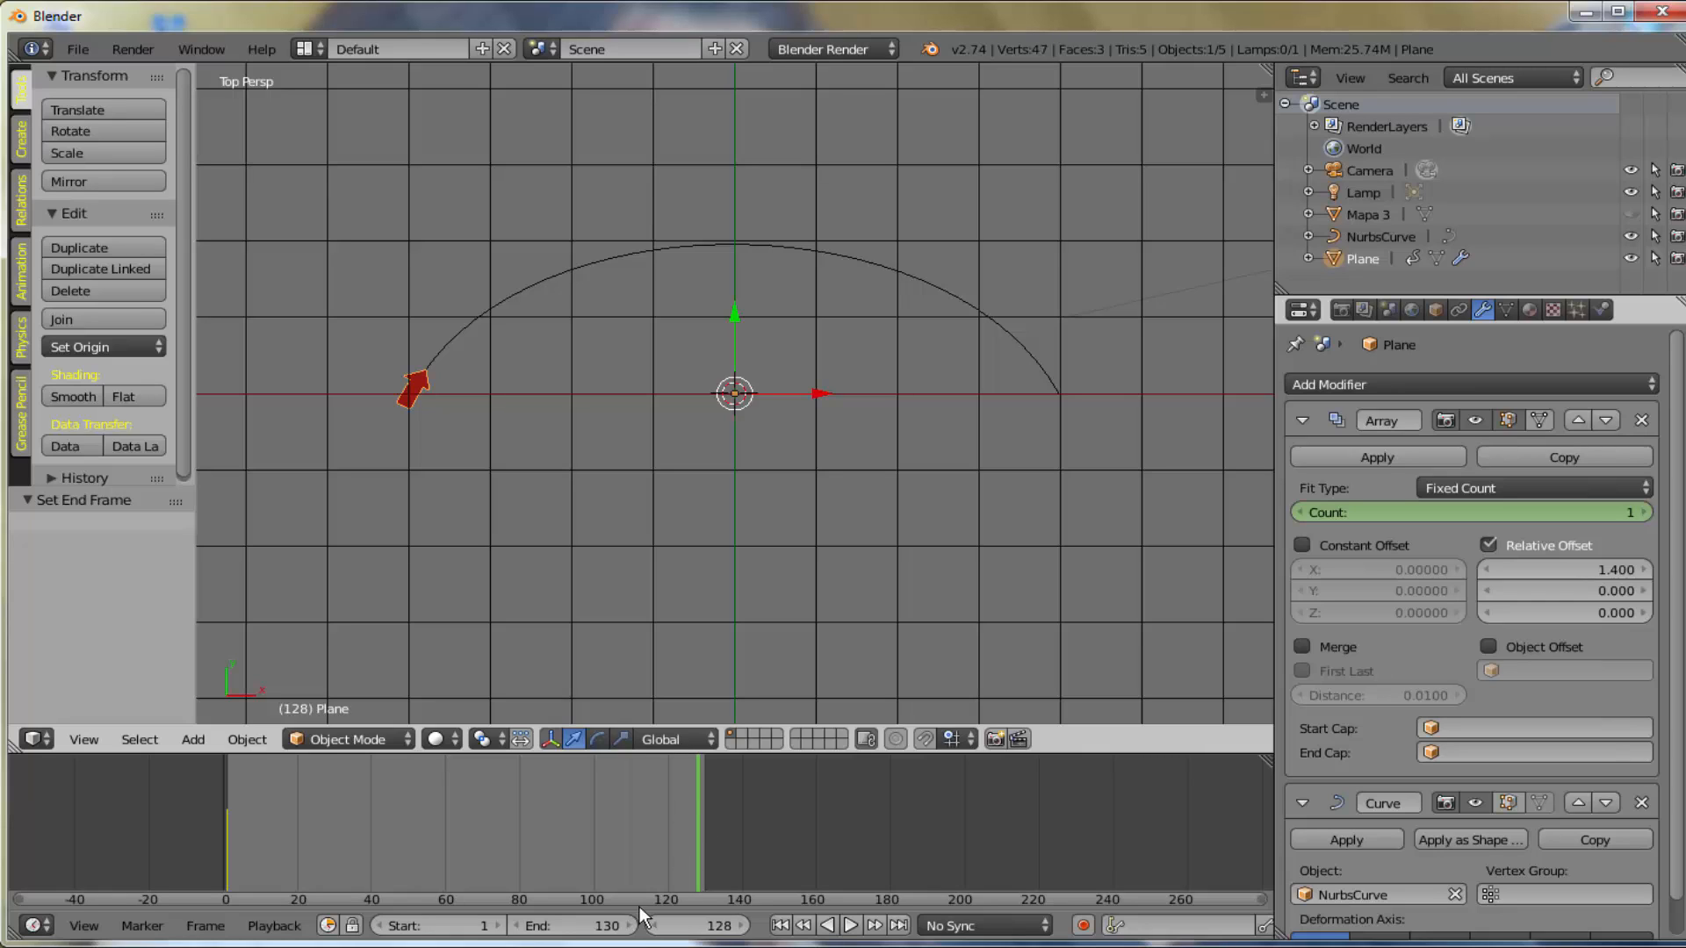
{"action": "left_click", "coordinate": [699, 925]}
{"action": "type", "text": "125"}
{"action": "key", "text": "Return"}
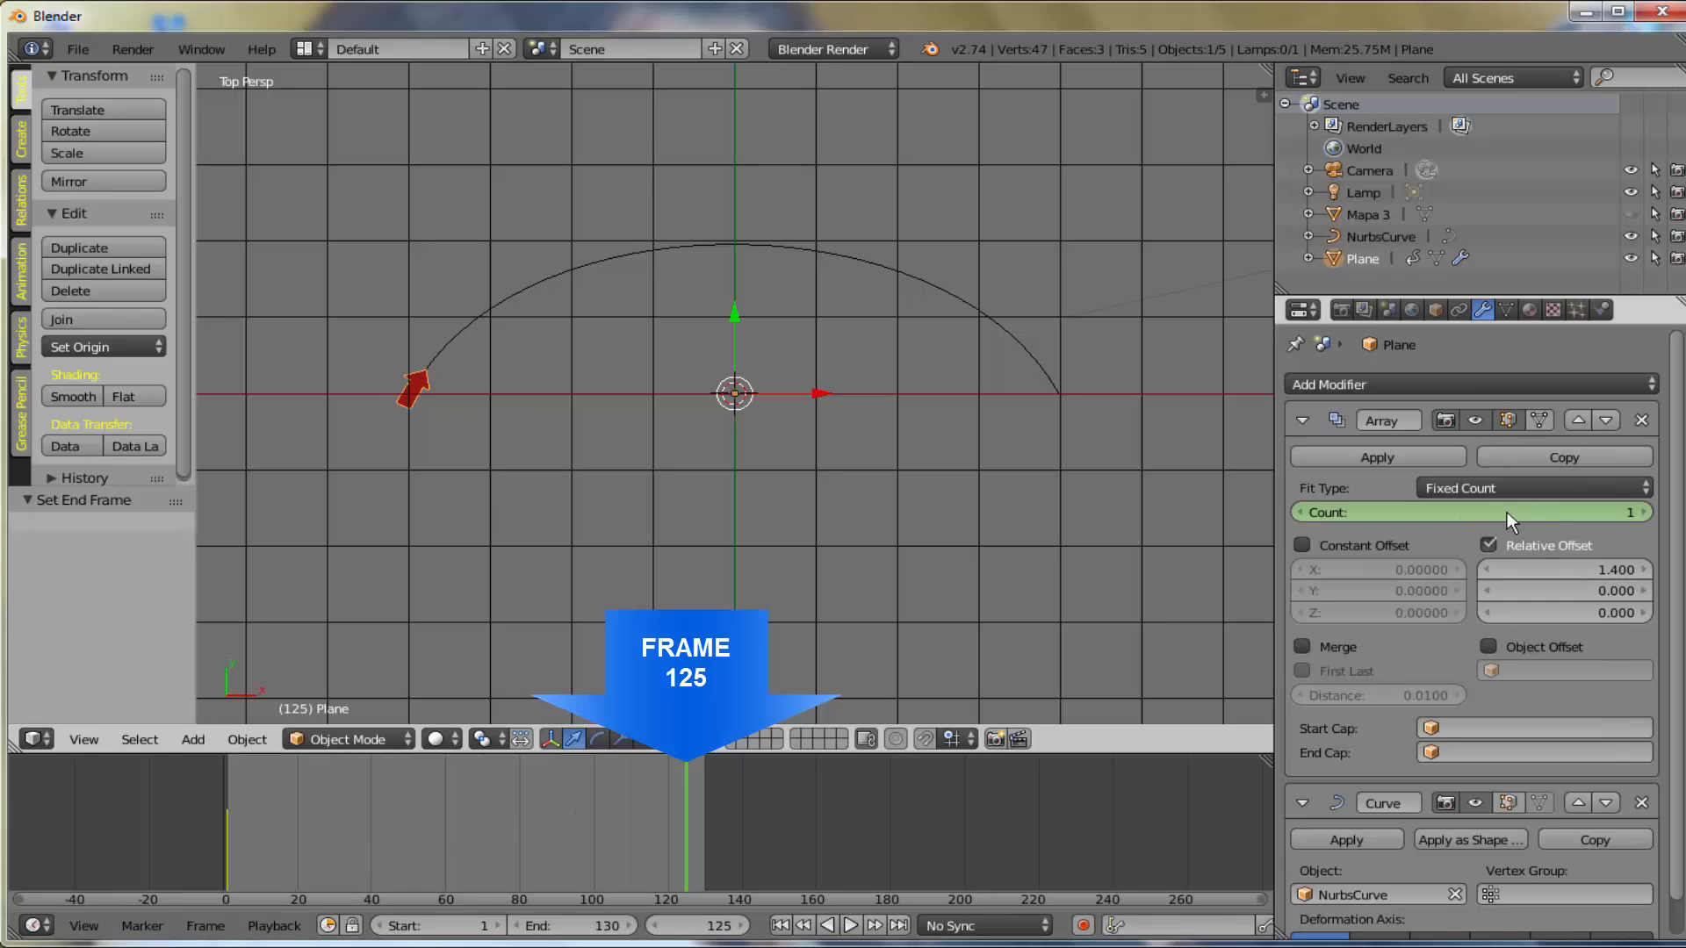
- Raise the Array modifier's count to 13 and insert a keyframe for it at frame 125
{"action": "left_click", "coordinate": [1648, 513]}
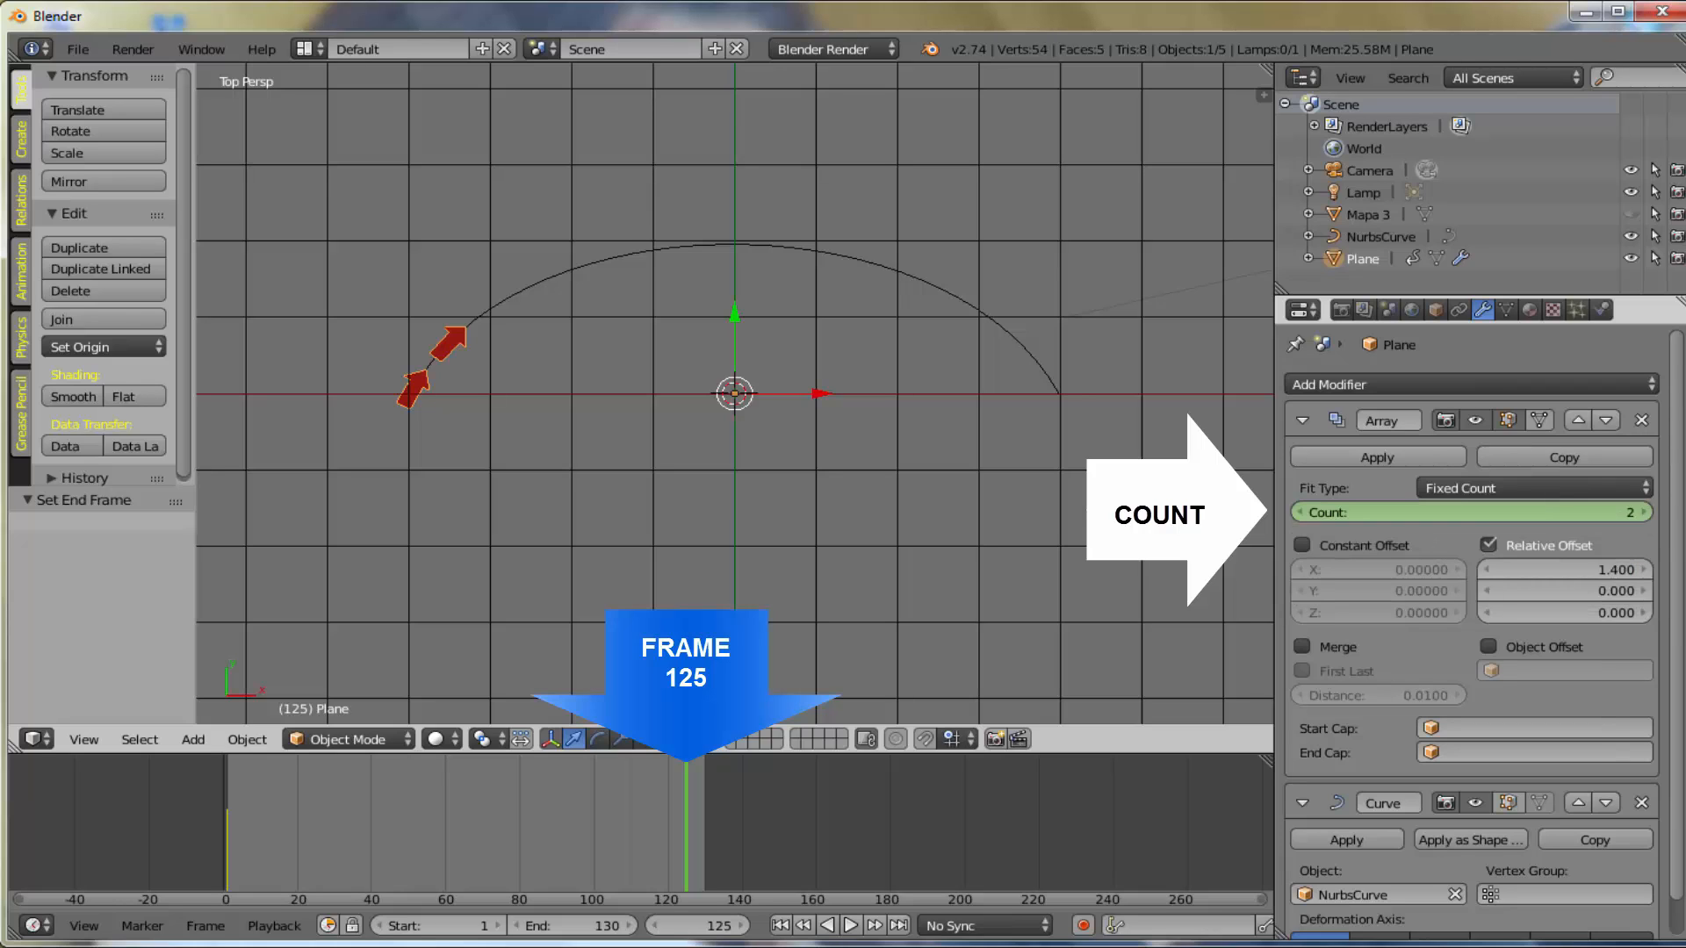
{"action": "left_click", "coordinate": [1647, 512]}
{"action": "left_click", "coordinate": [1647, 513]}
{"action": "left_click", "coordinate": [1647, 513]}
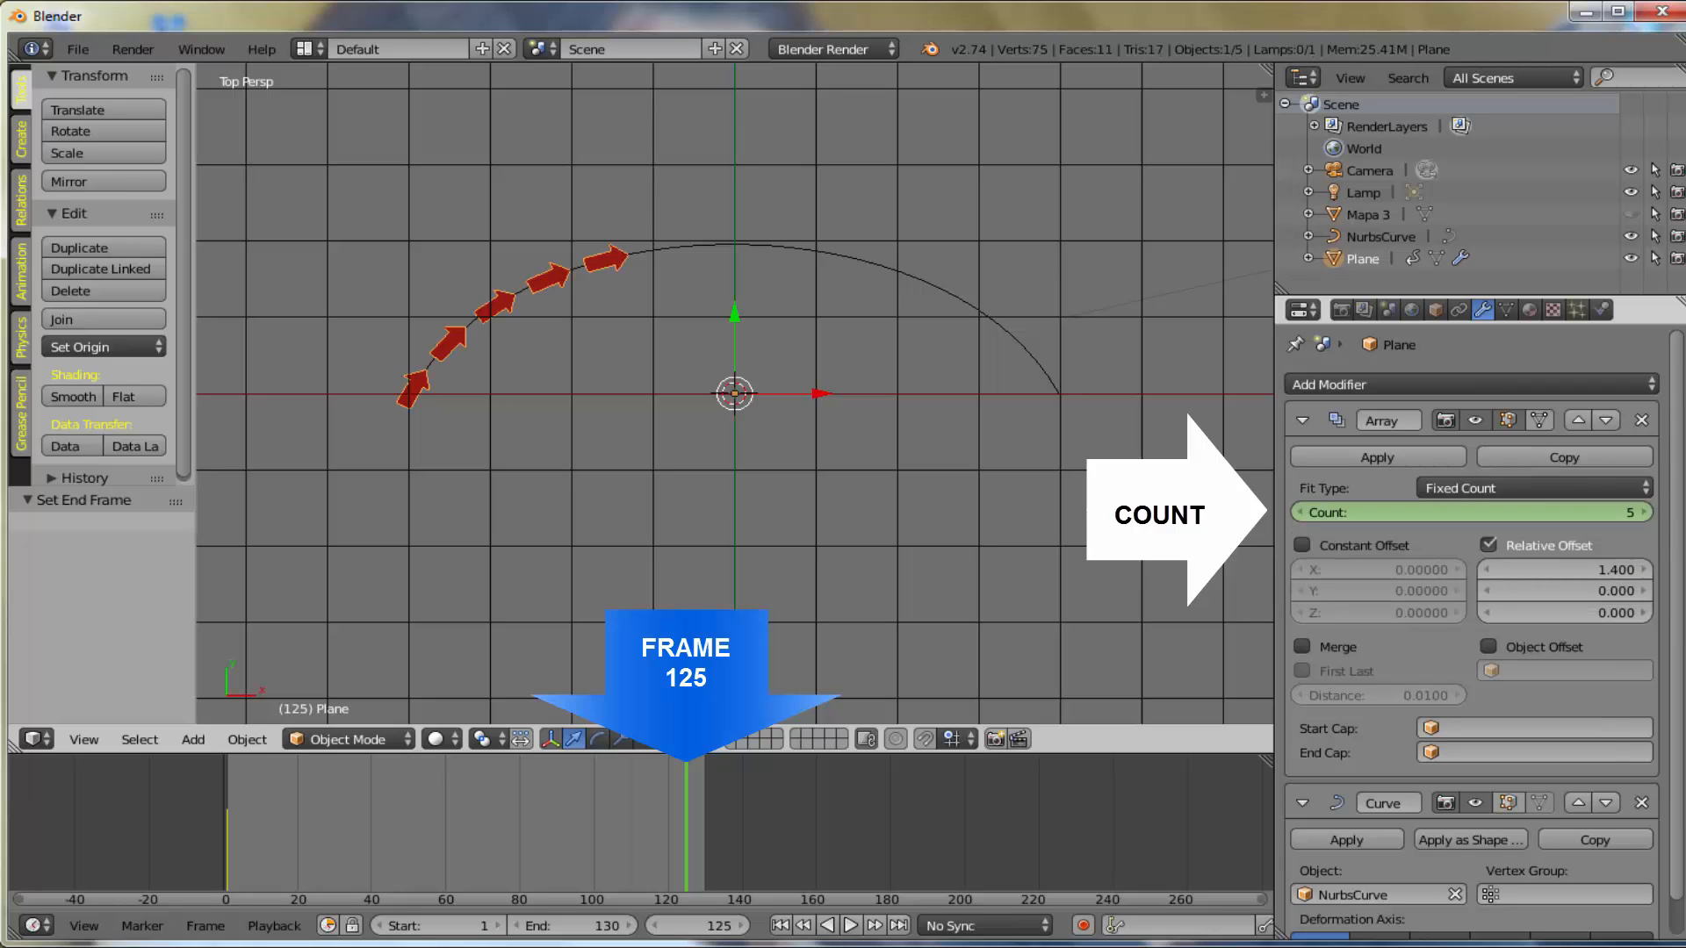
{"action": "left_click", "coordinate": [1648, 513]}
{"action": "left_click", "coordinate": [1647, 513]}
{"action": "left_click", "coordinate": [1648, 513]}
{"action": "left_click", "coordinate": [1647, 513]}
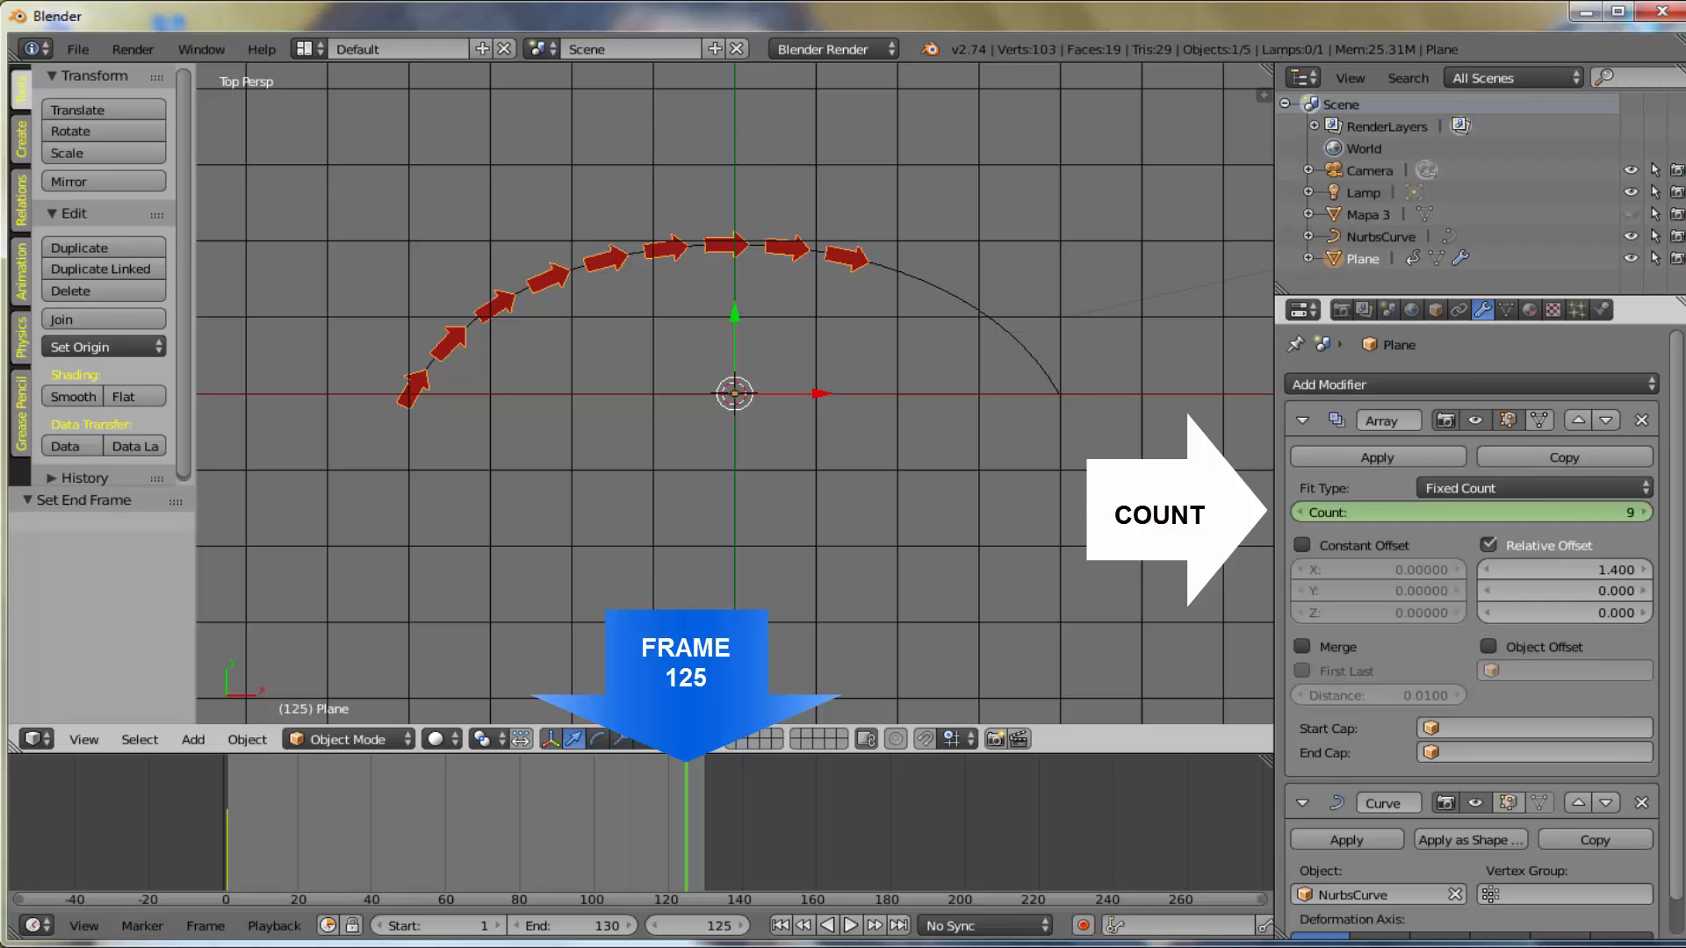
{"action": "left_click", "coordinate": [1648, 513]}
{"action": "left_click", "coordinate": [1647, 512]}
{"action": "left_click", "coordinate": [1647, 513]}
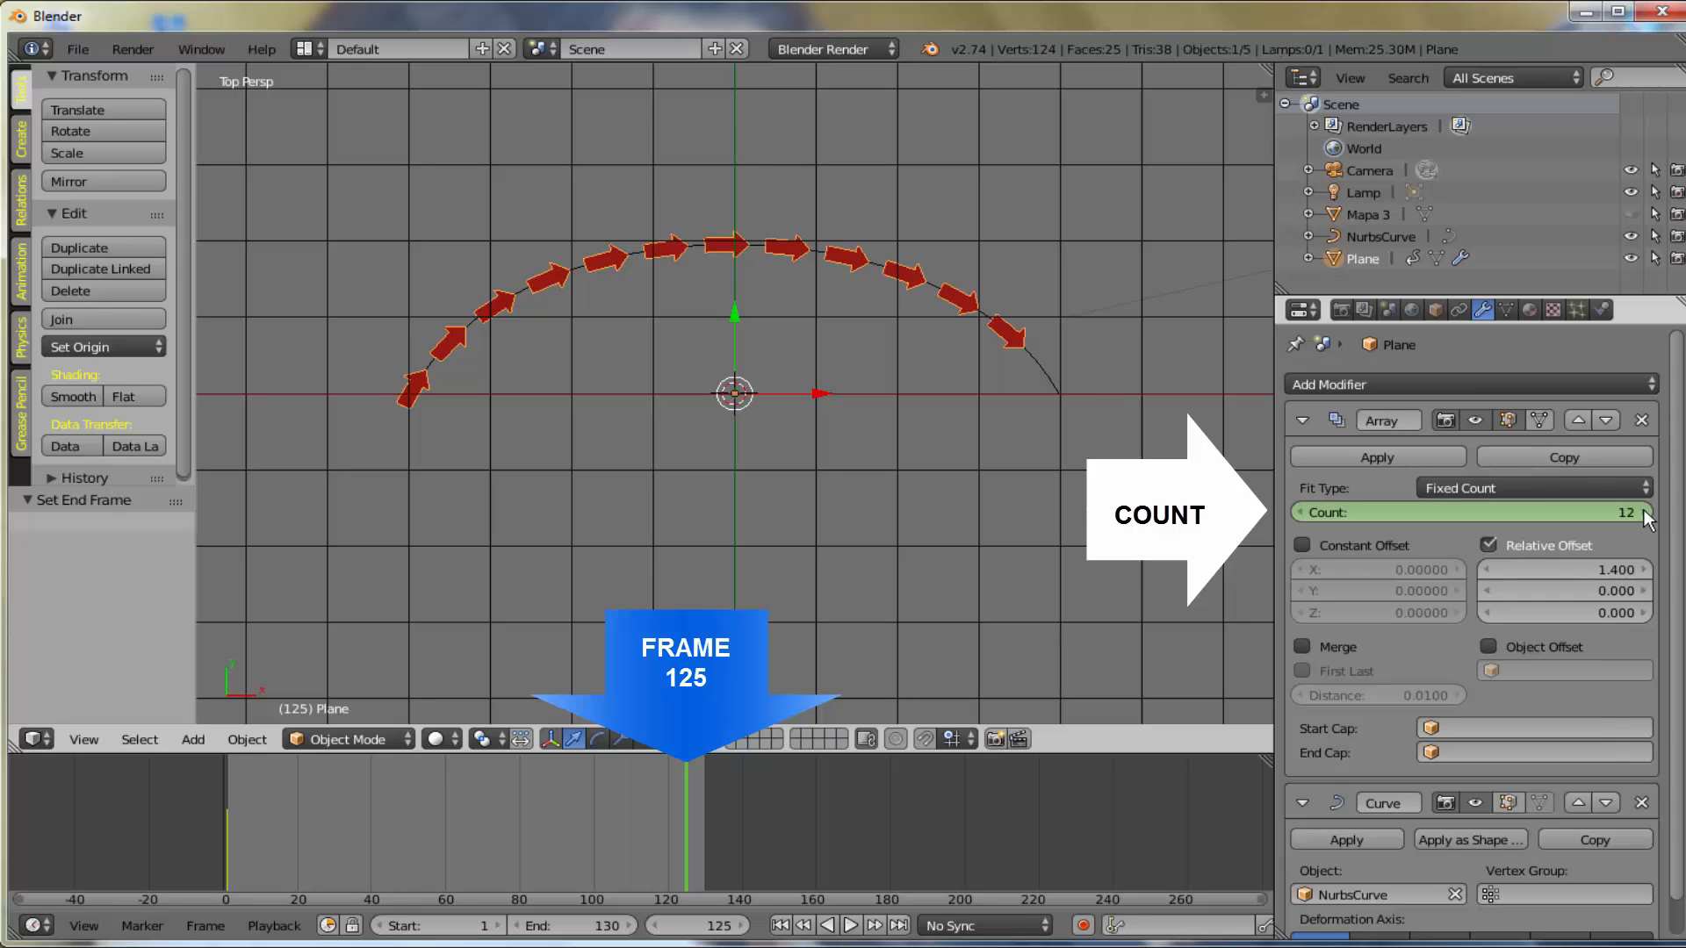
{"action": "left_click", "coordinate": [1647, 513]}
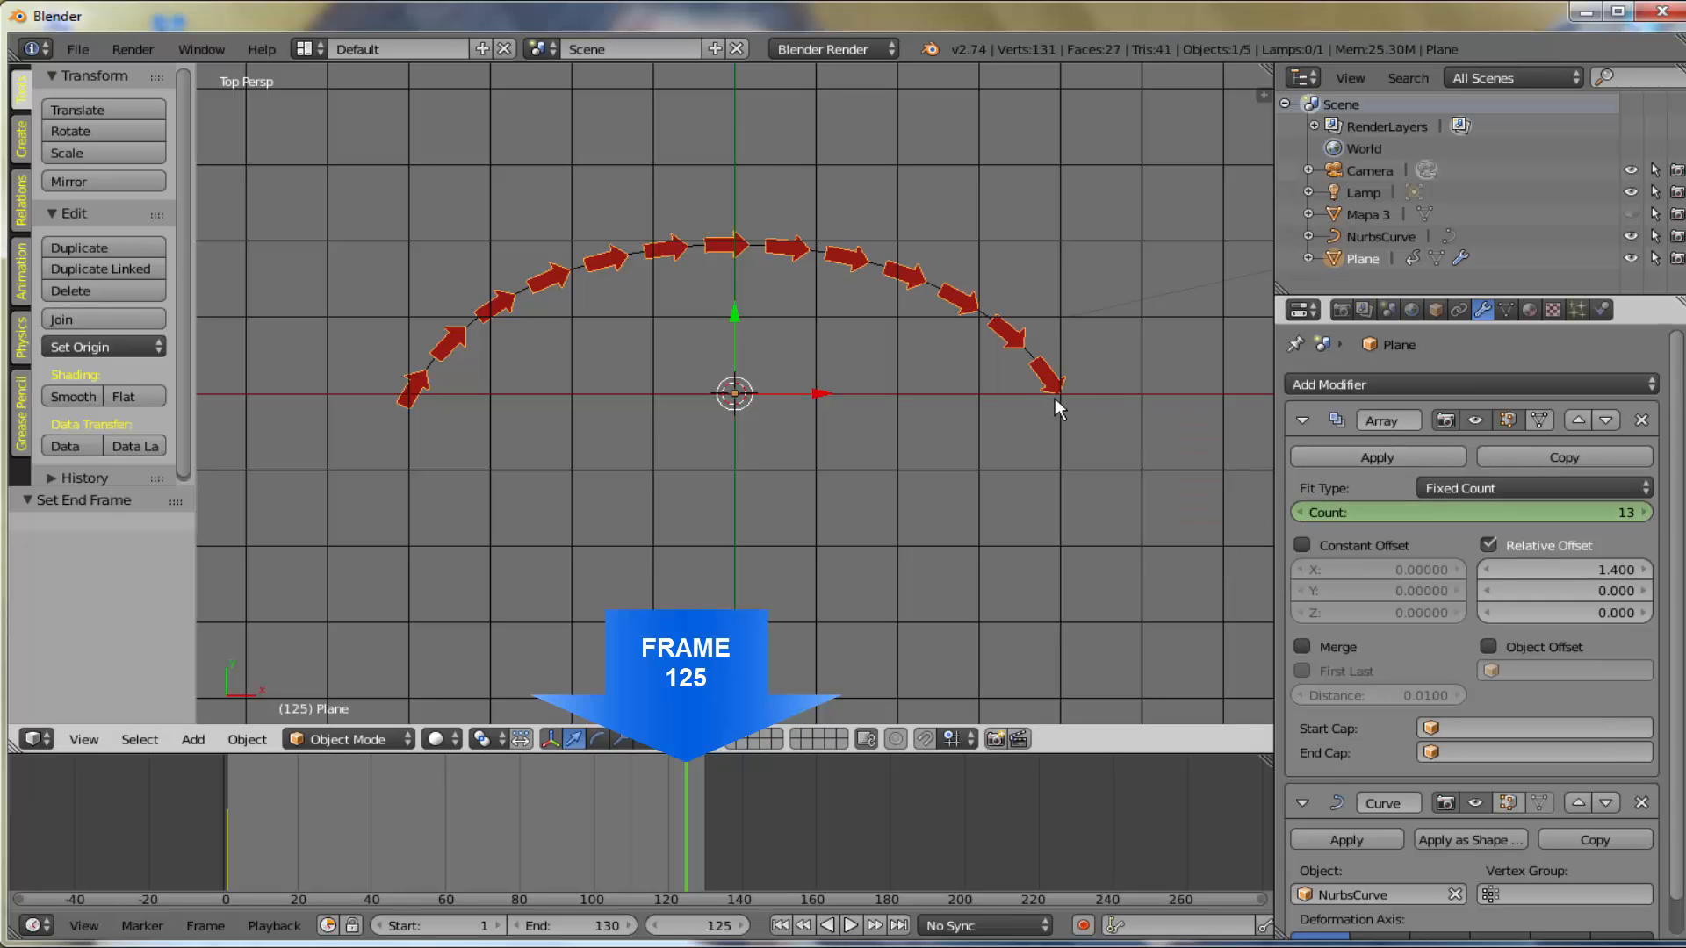
{"action": "right_click", "coordinate": [1477, 512]}
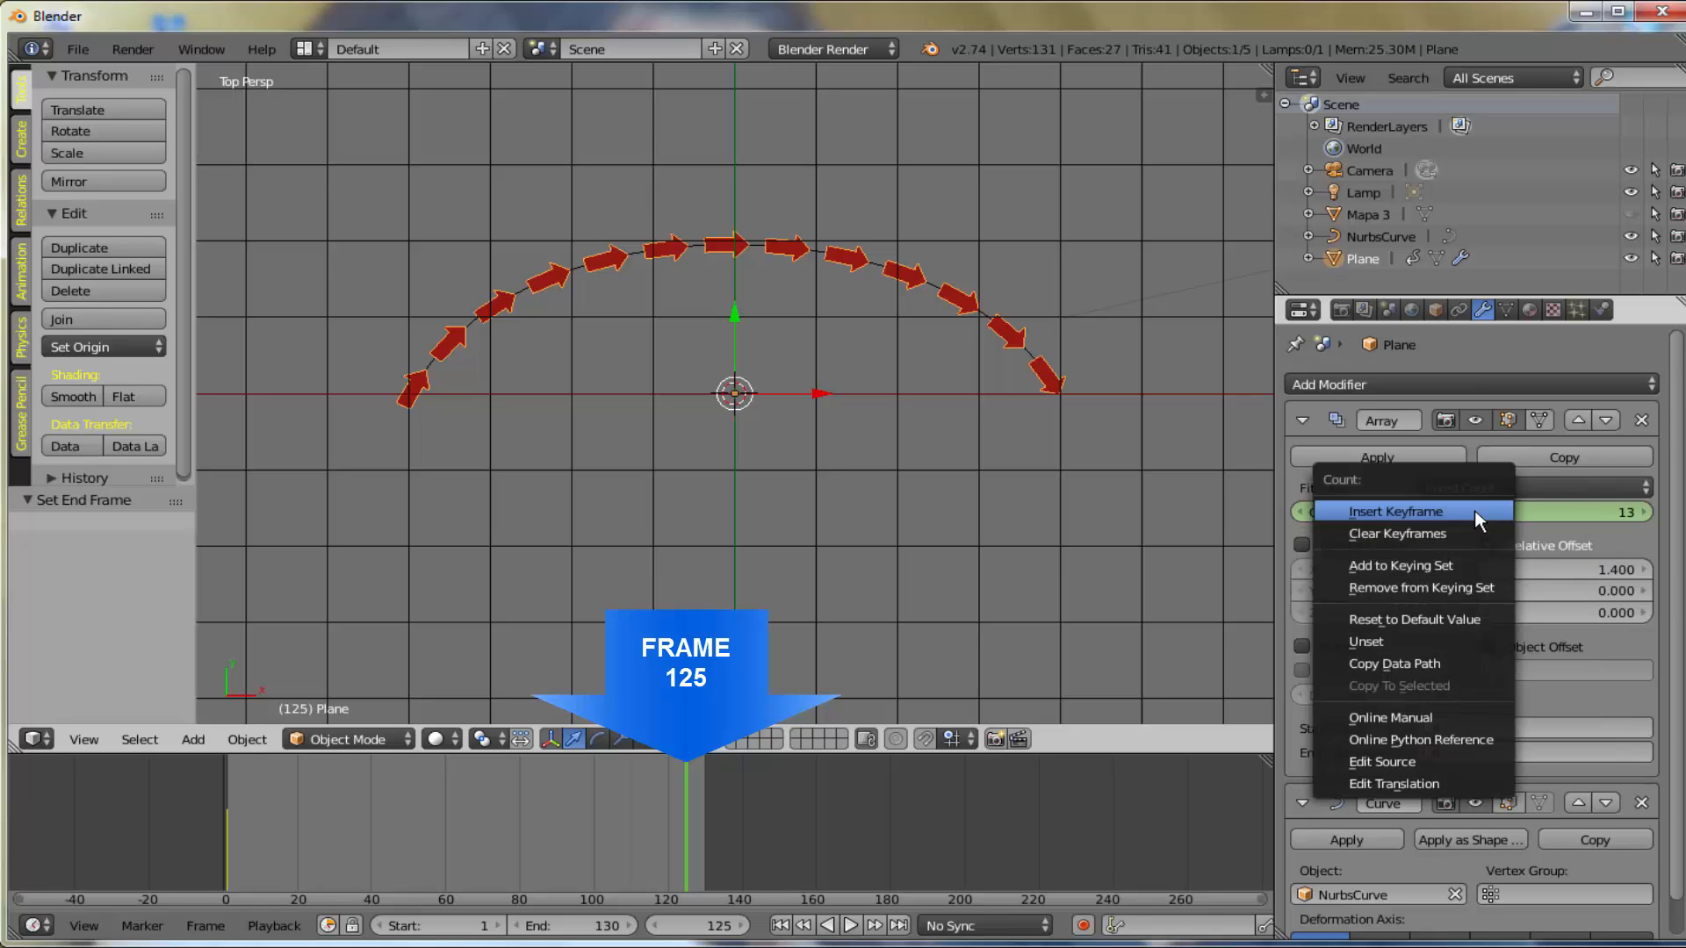
{"action": "left_click", "coordinate": [1409, 509]}
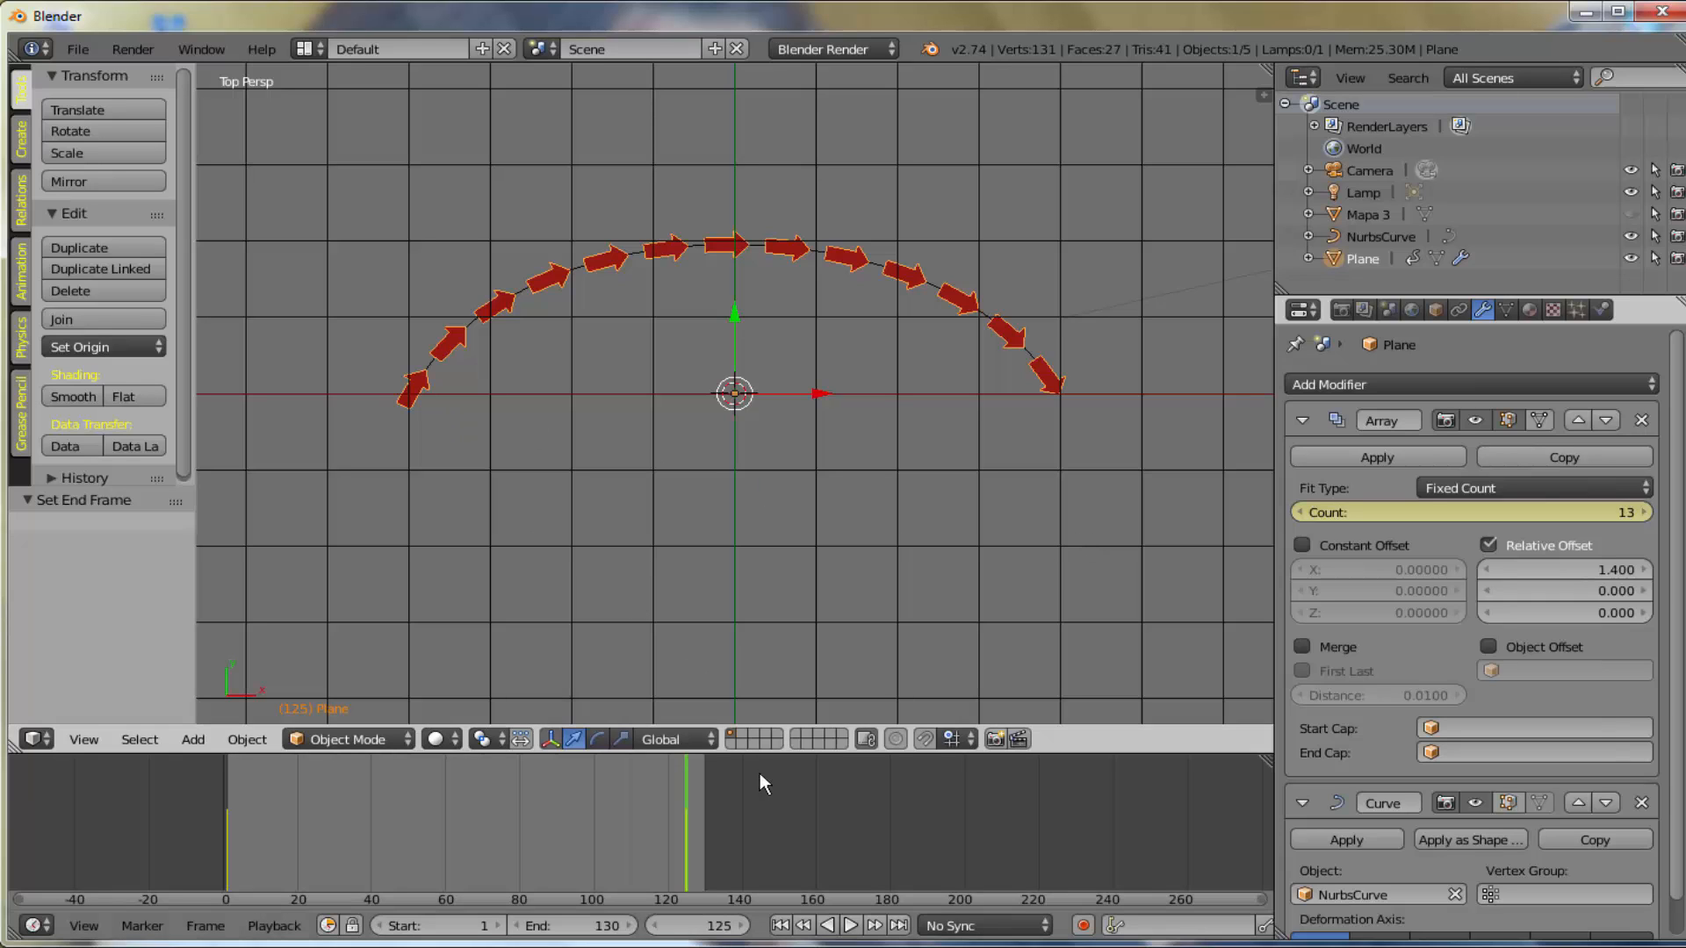
- Play back the arrow animation along the curve, stop it and return to the first frame
{"action": "key", "text": "alt+a"}
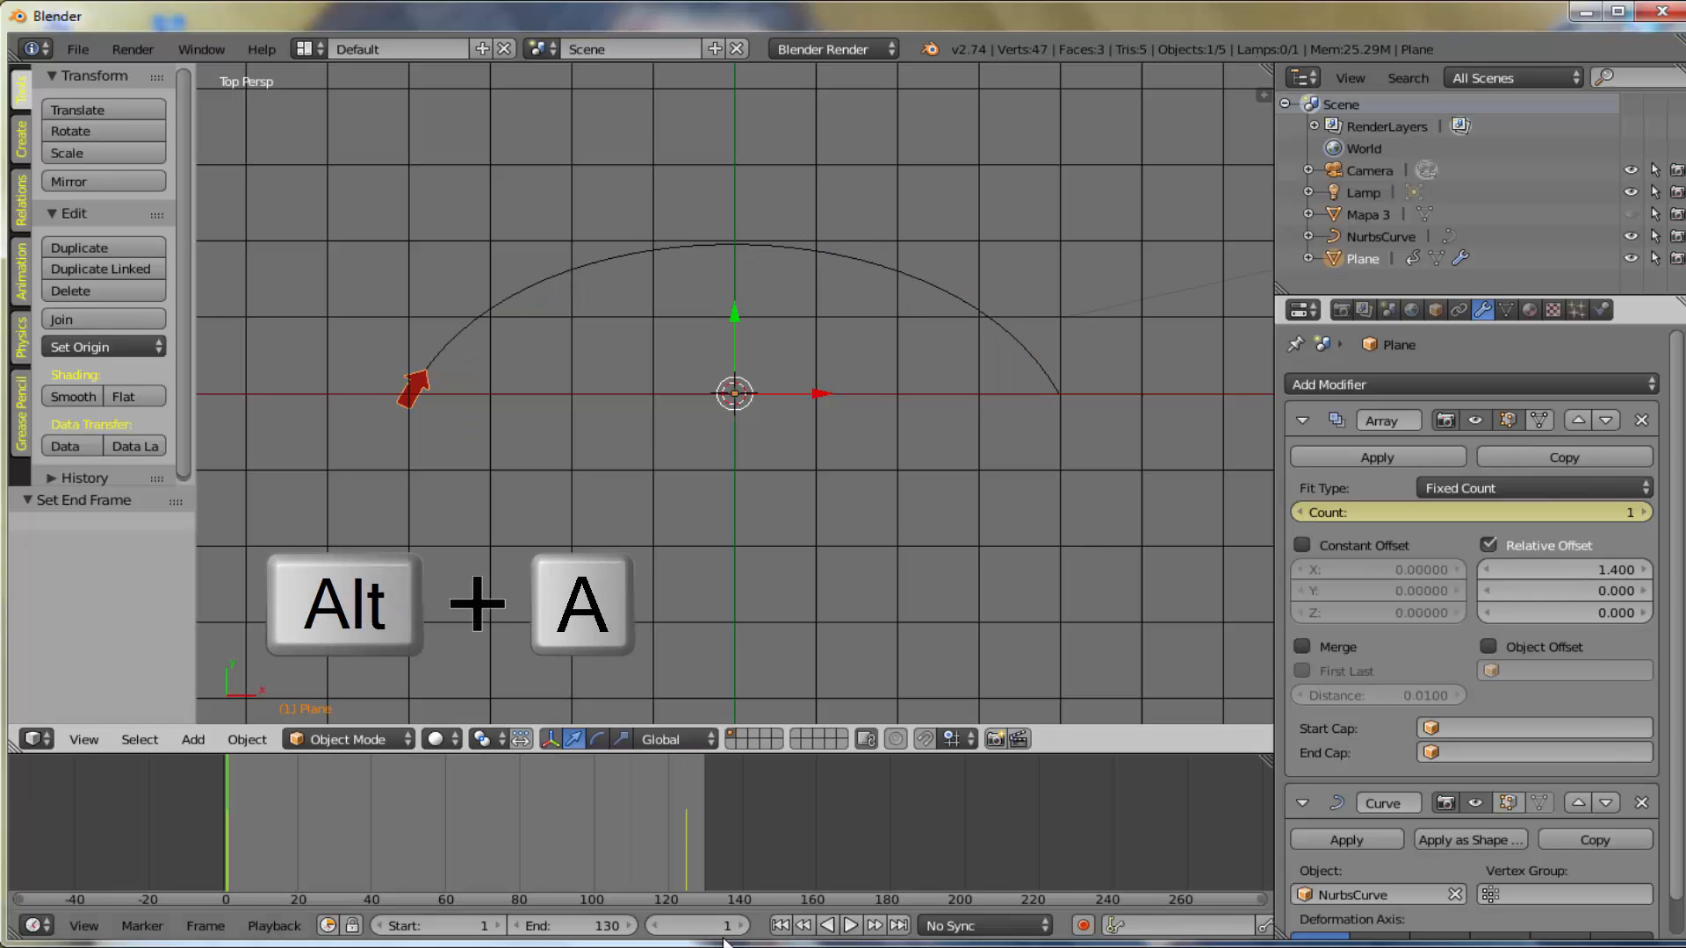
{"action": "left_click", "coordinate": [850, 926]}
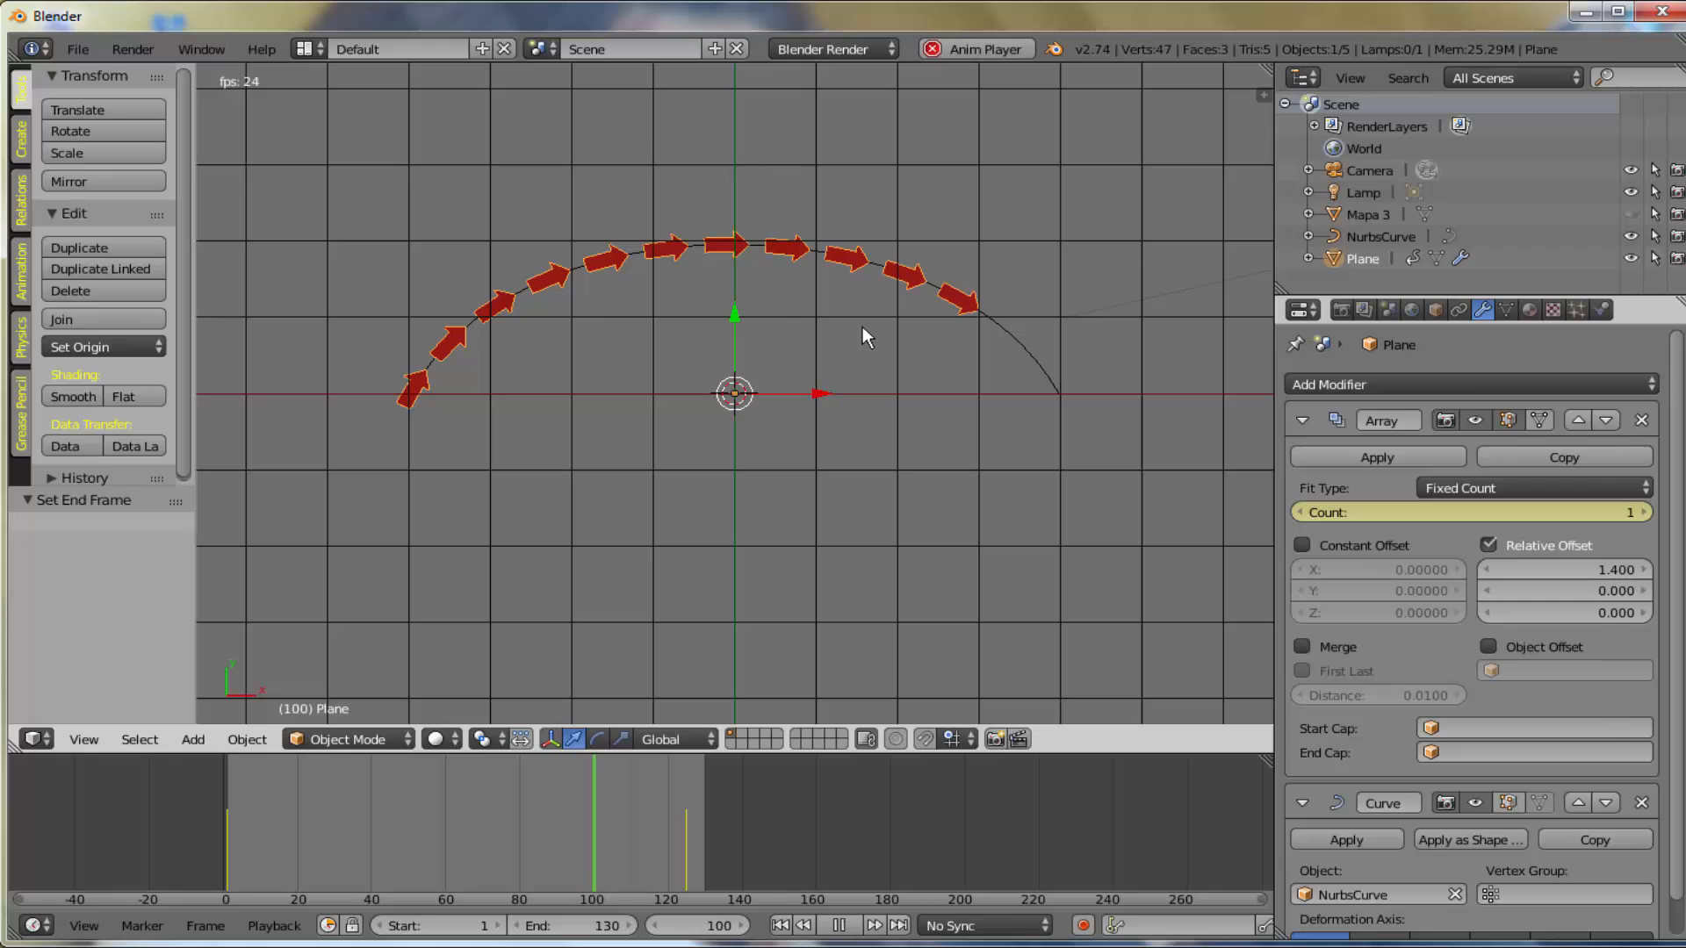
{"action": "left_click", "coordinate": [839, 929]}
{"action": "left_click", "coordinate": [780, 926]}
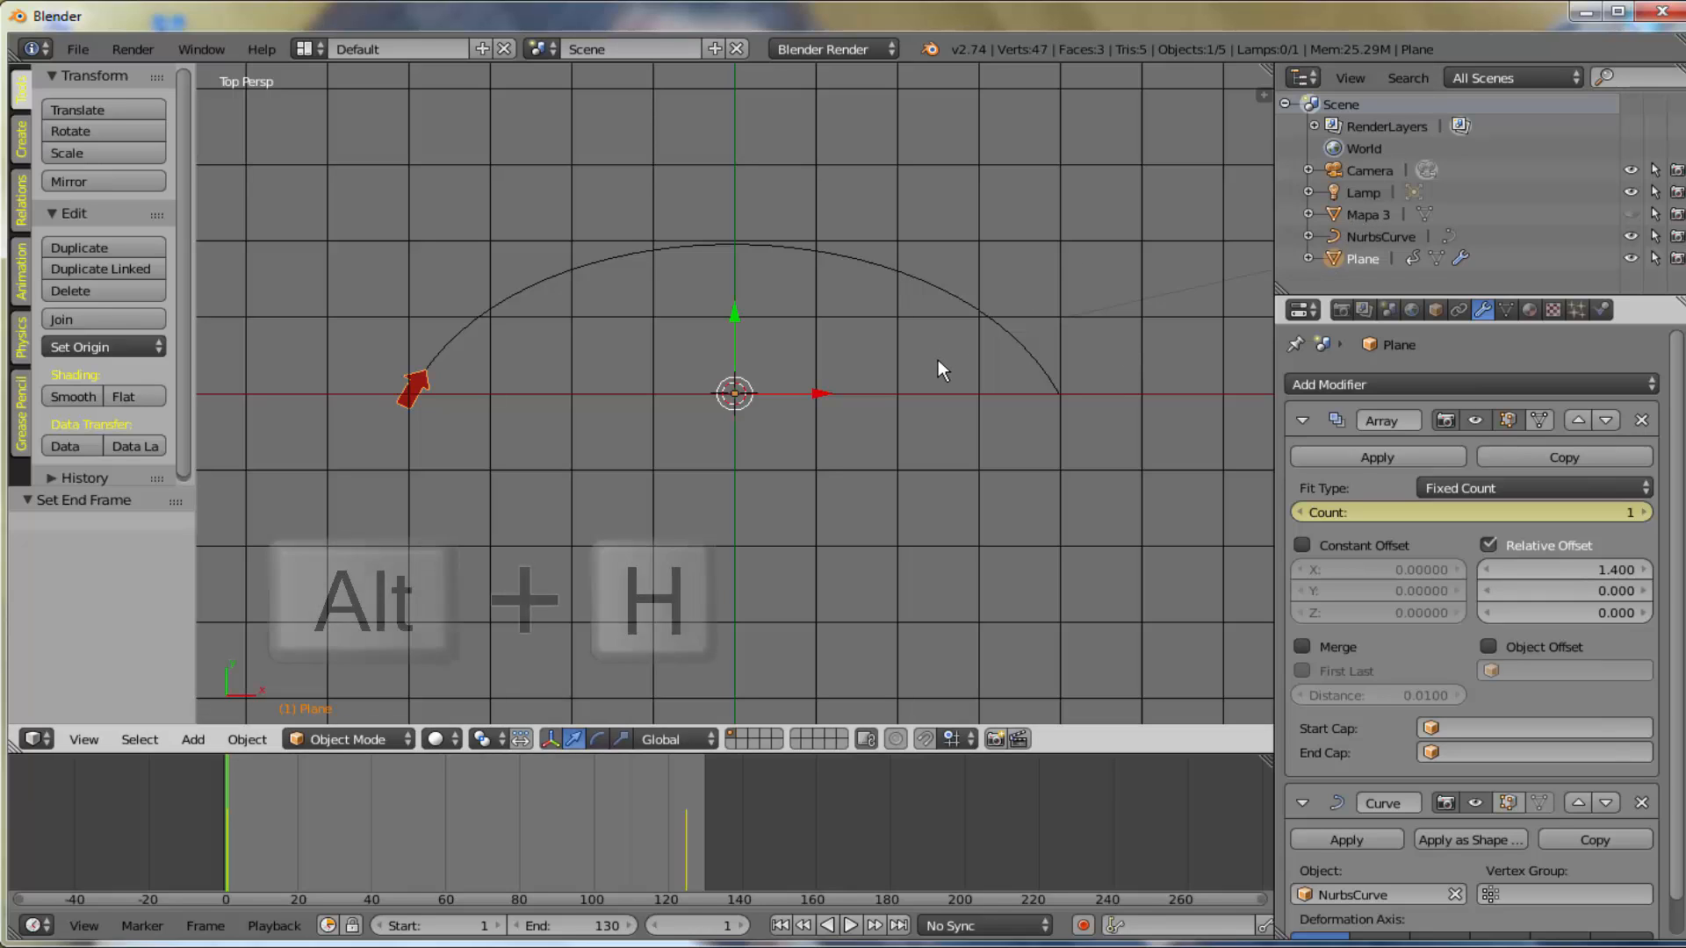
- Unhide the map plane and test-render frame 1, then close the render result
{"action": "key", "text": "alt+h"}
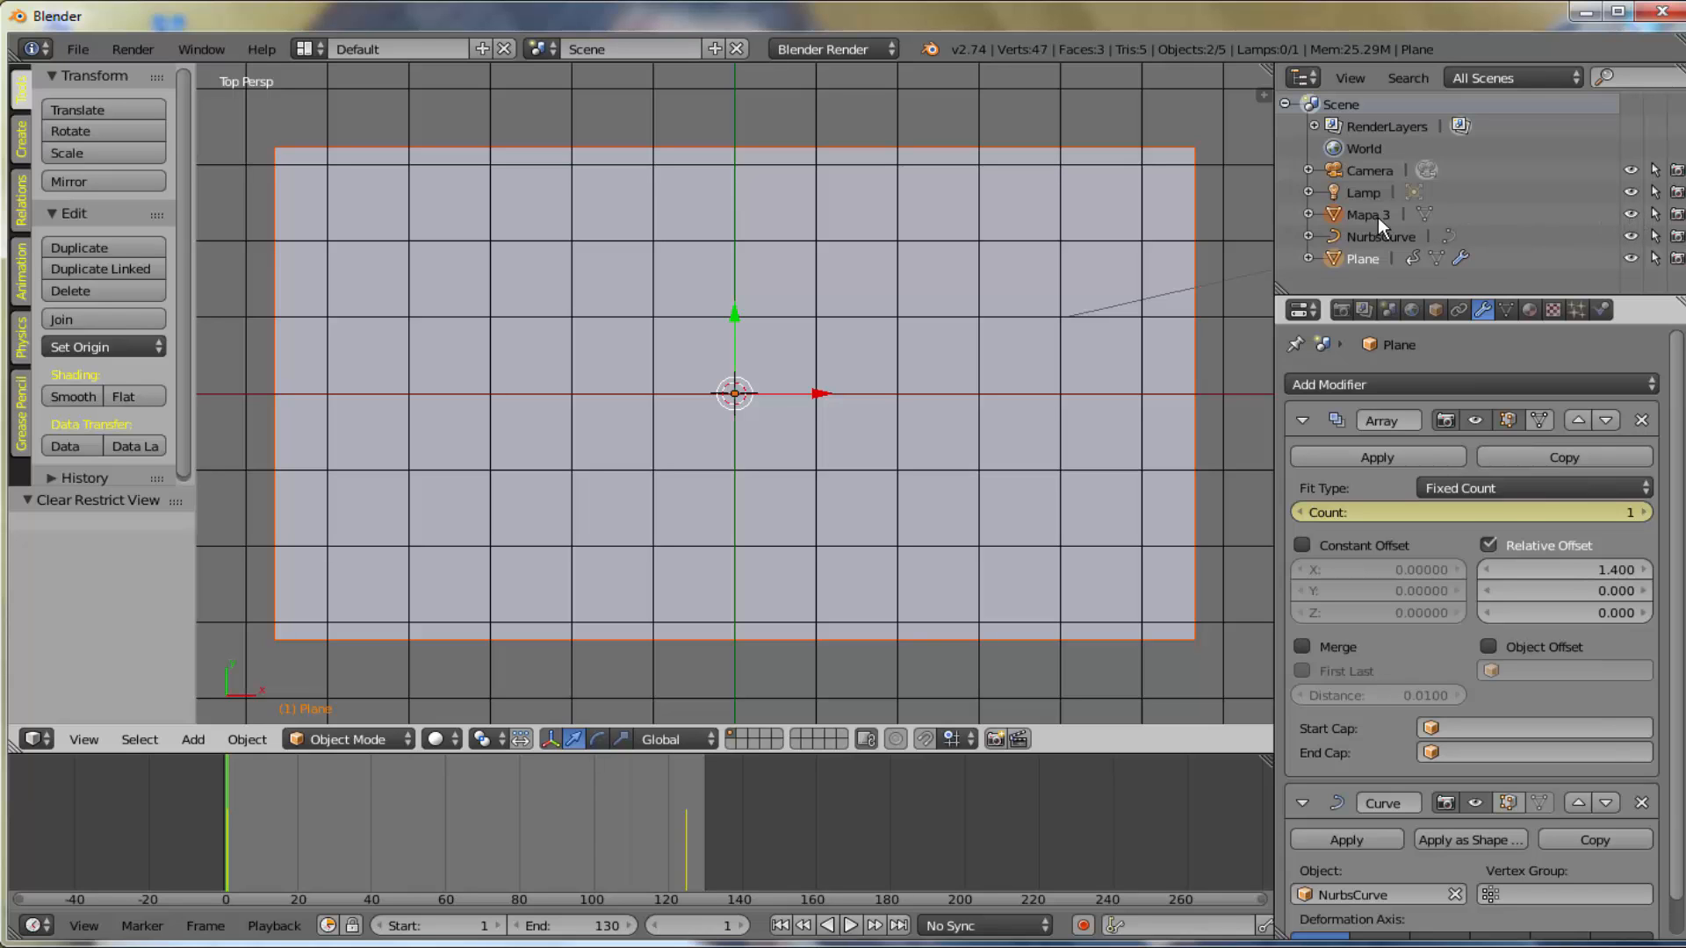
{"action": "key", "text": "F12"}
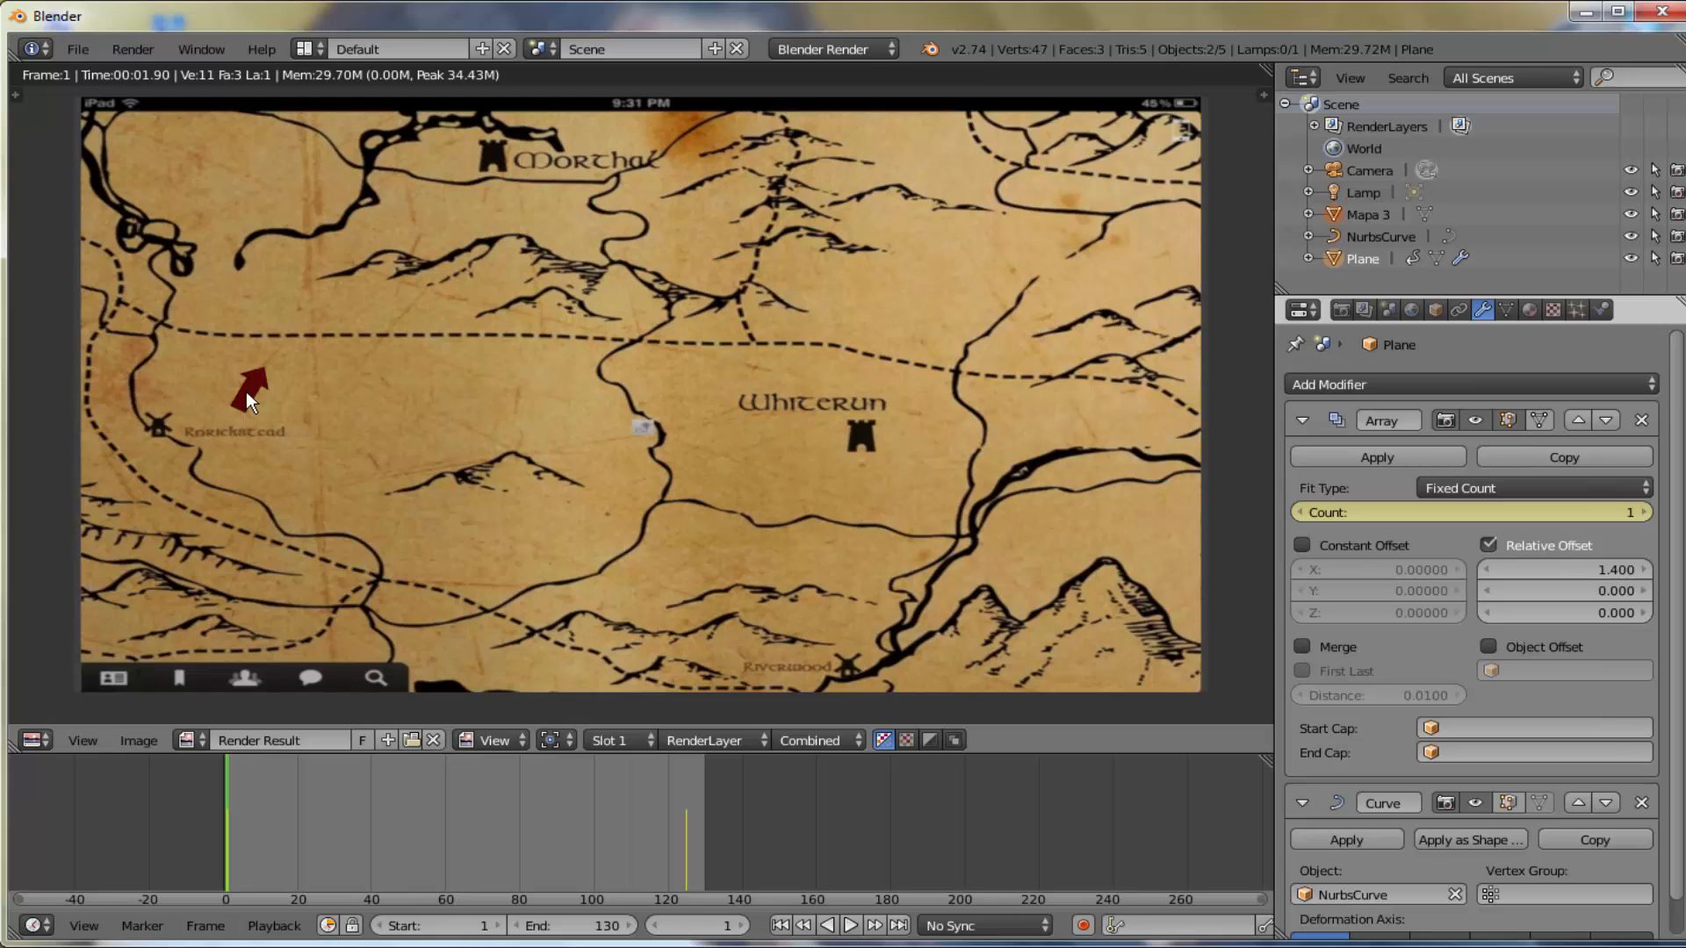
{"action": "key", "text": "Escape"}
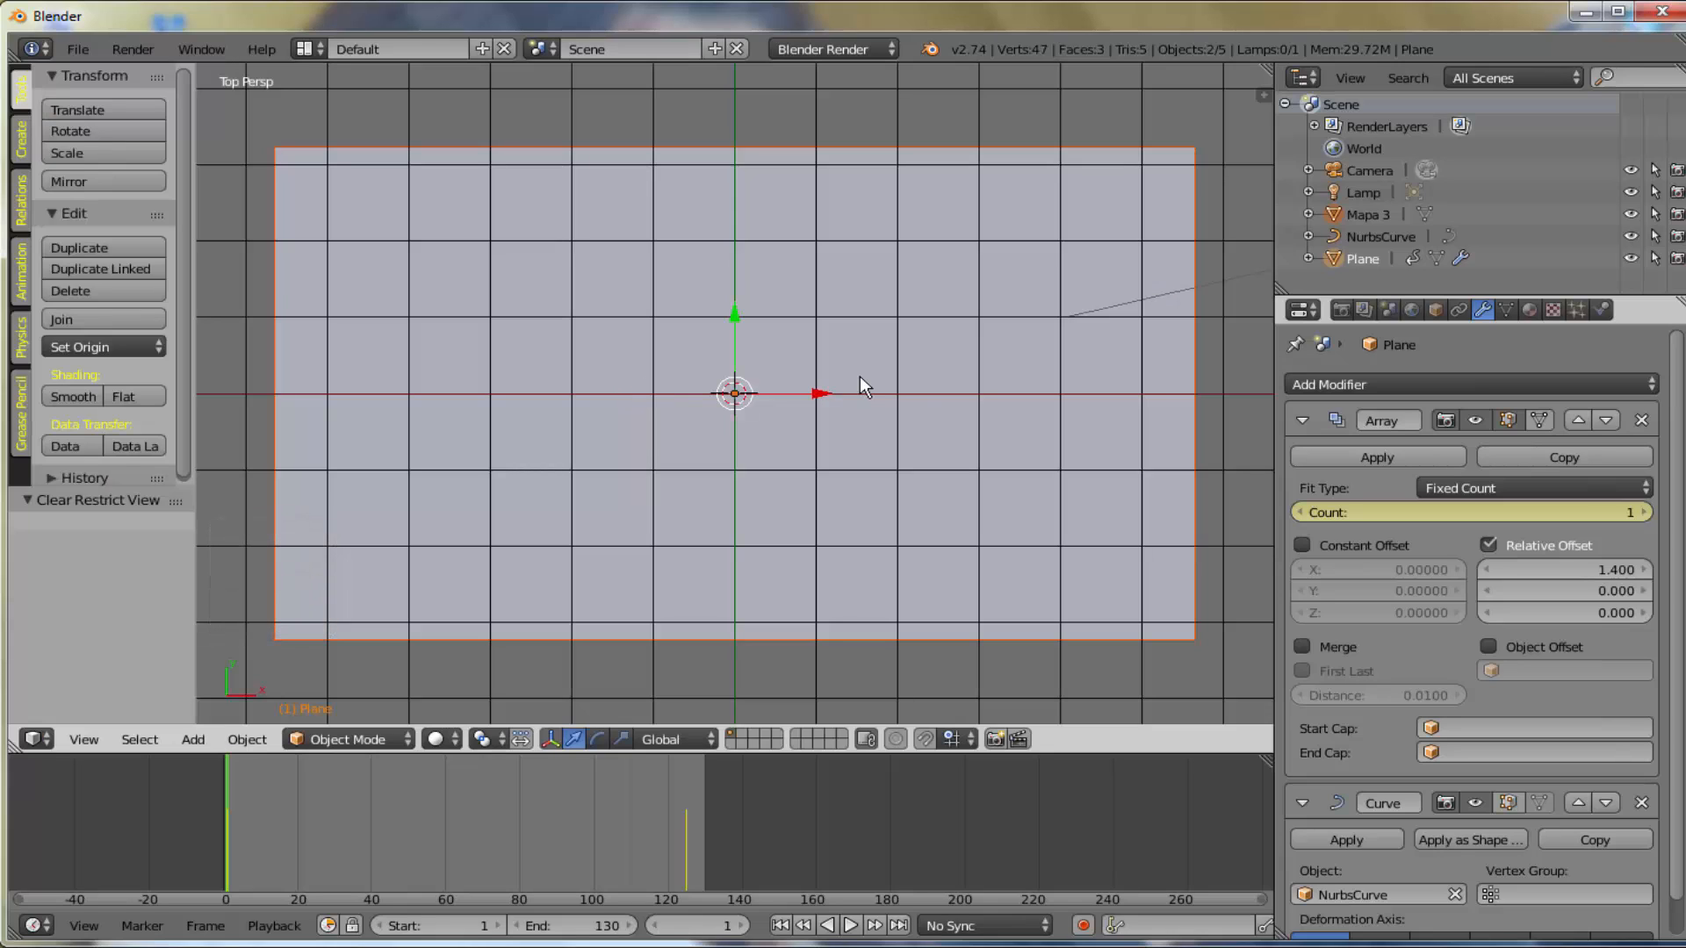
- Select the lamp and move it over the map by about -3.243 along X and -0.185 along Y
{"action": "scroll", "coordinate": [924, 380], "scroll_direction": "down", "scroll_amount": 3}
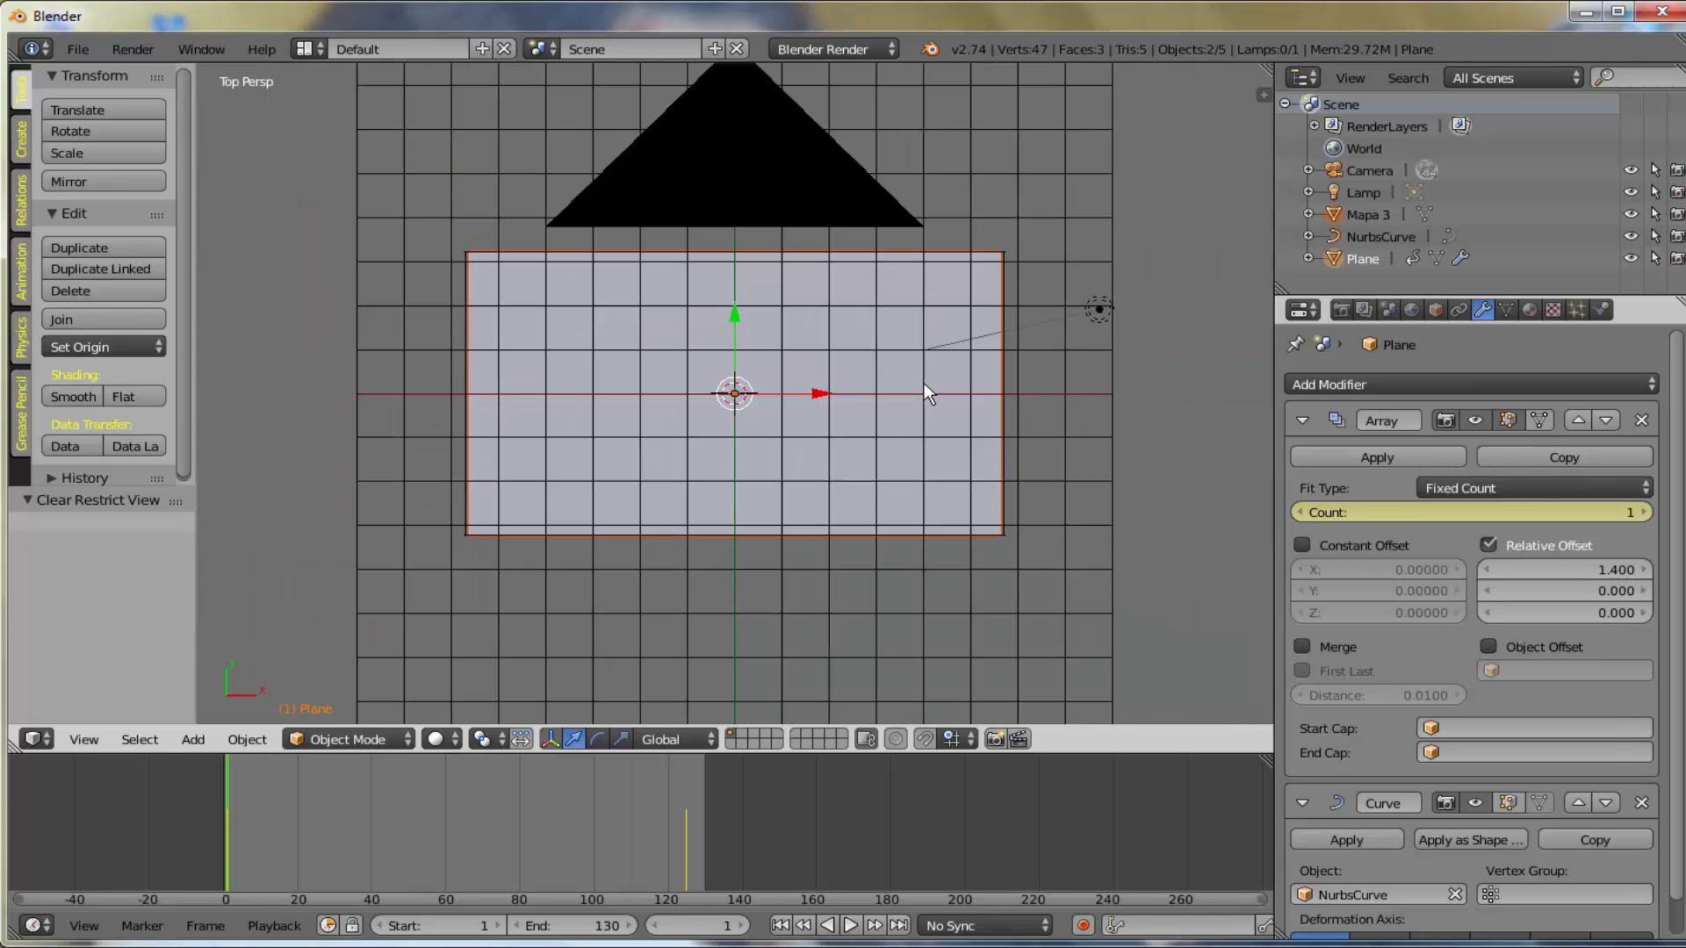
{"action": "right_click", "coordinate": [1104, 303]}
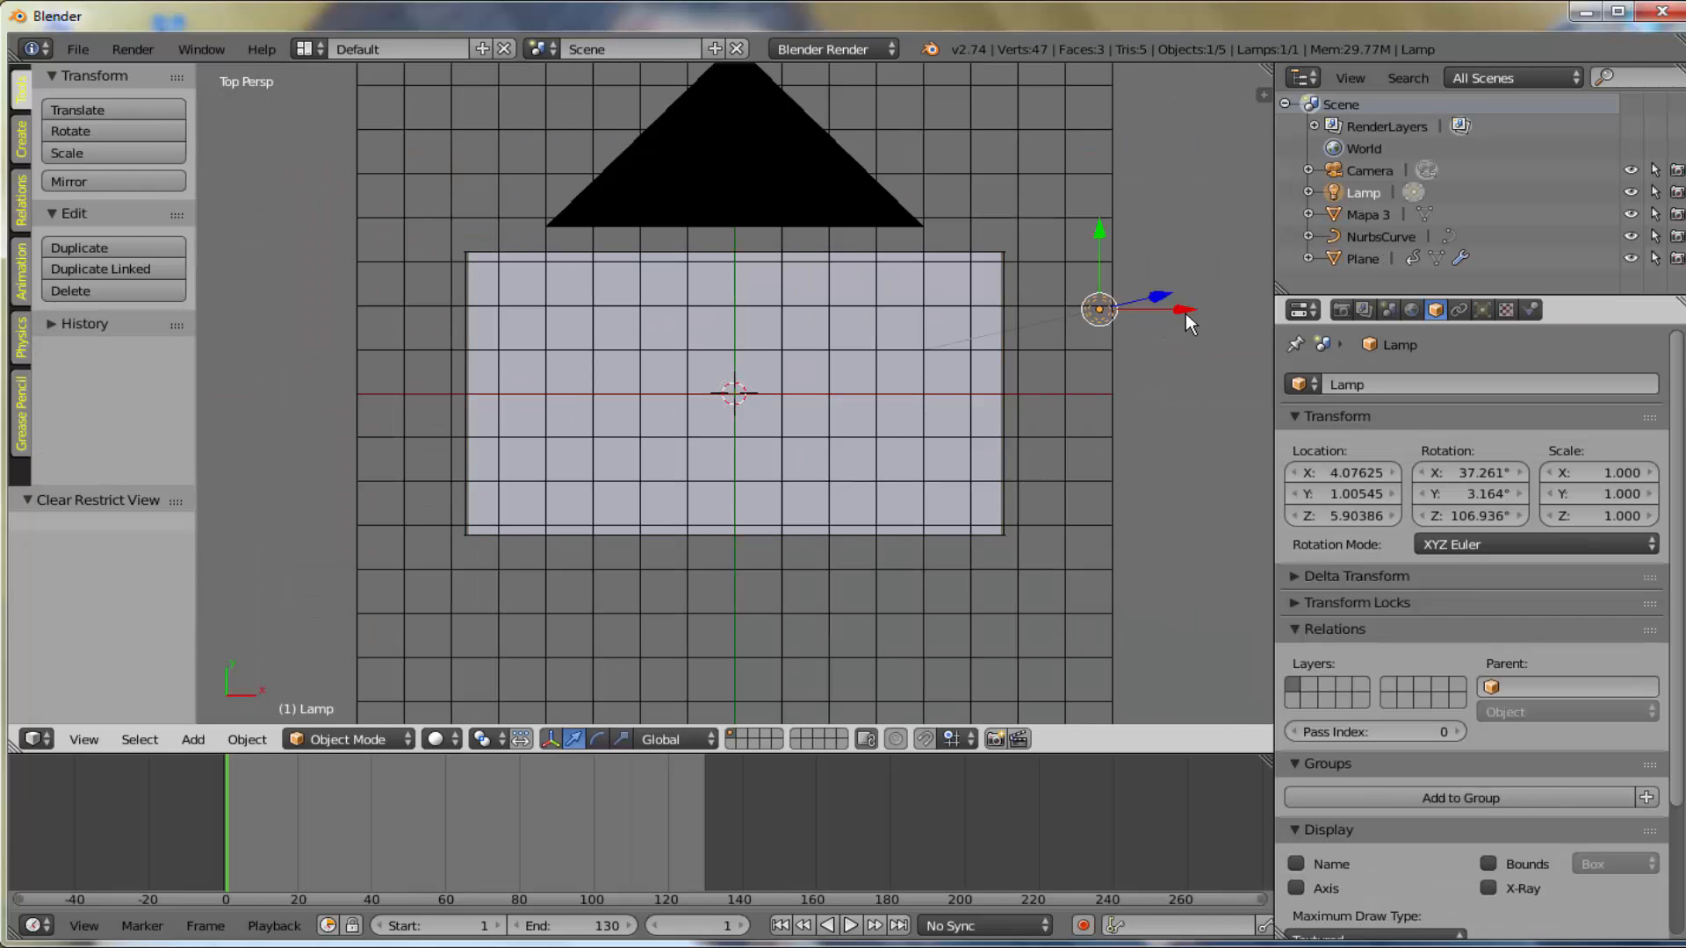
{"action": "left_click_drag", "start_coordinate": [1188, 308], "coordinate": [895, 312]}
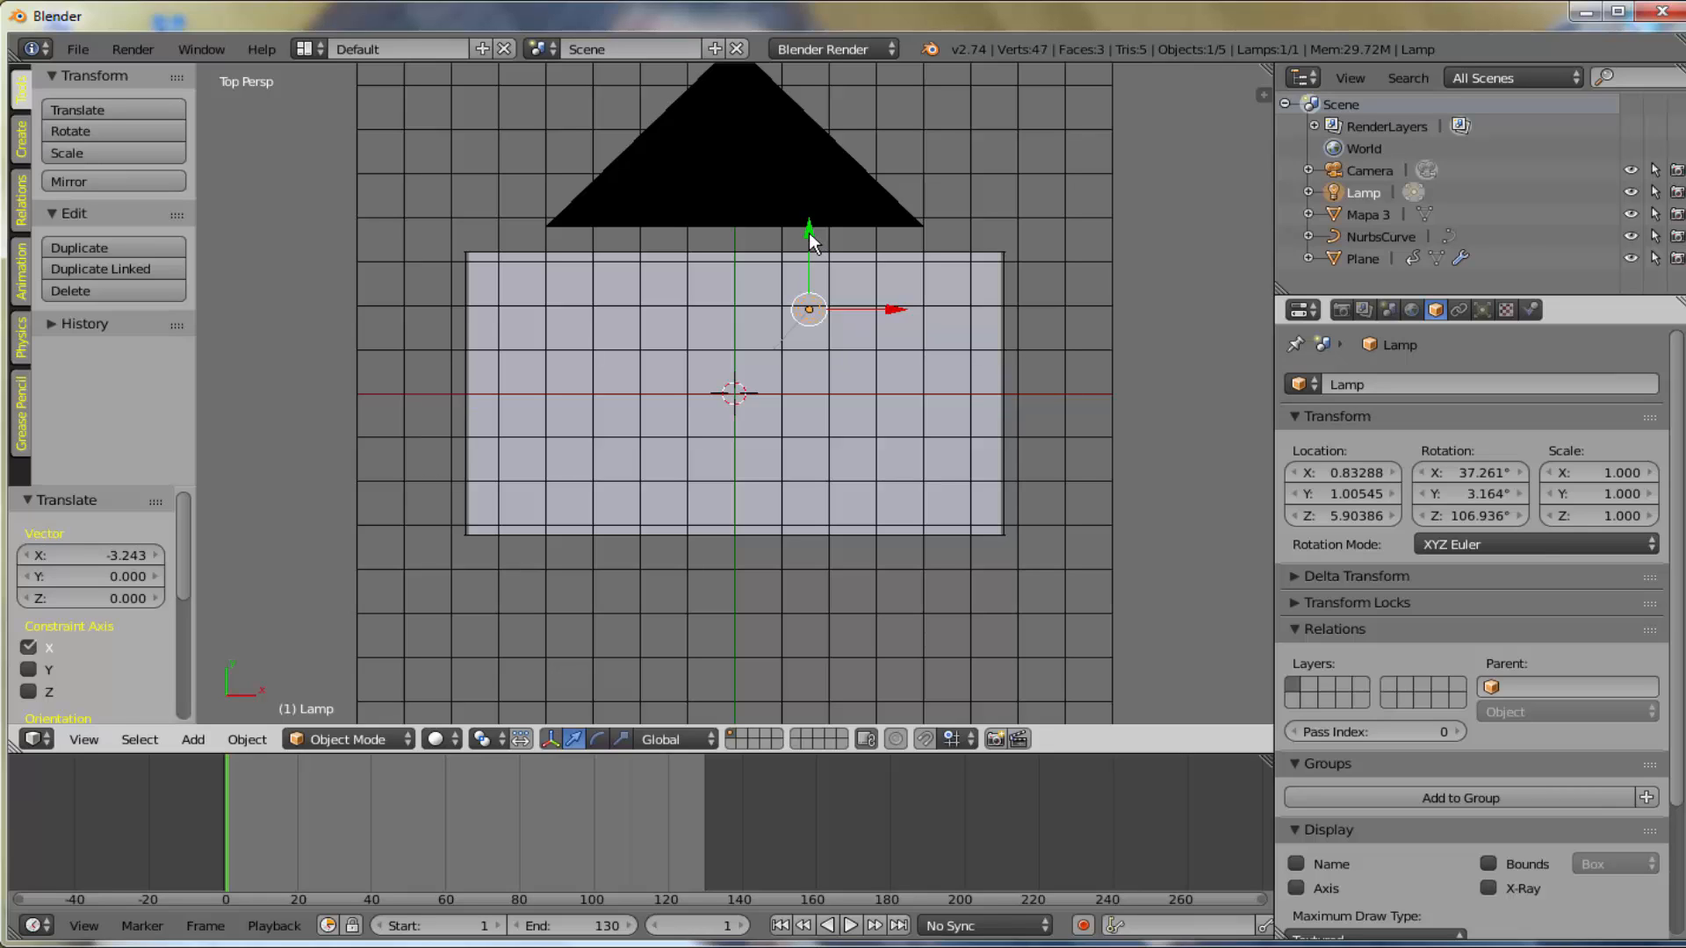
{"action": "left_click_drag", "start_coordinate": [809, 234], "coordinate": [810, 250]}
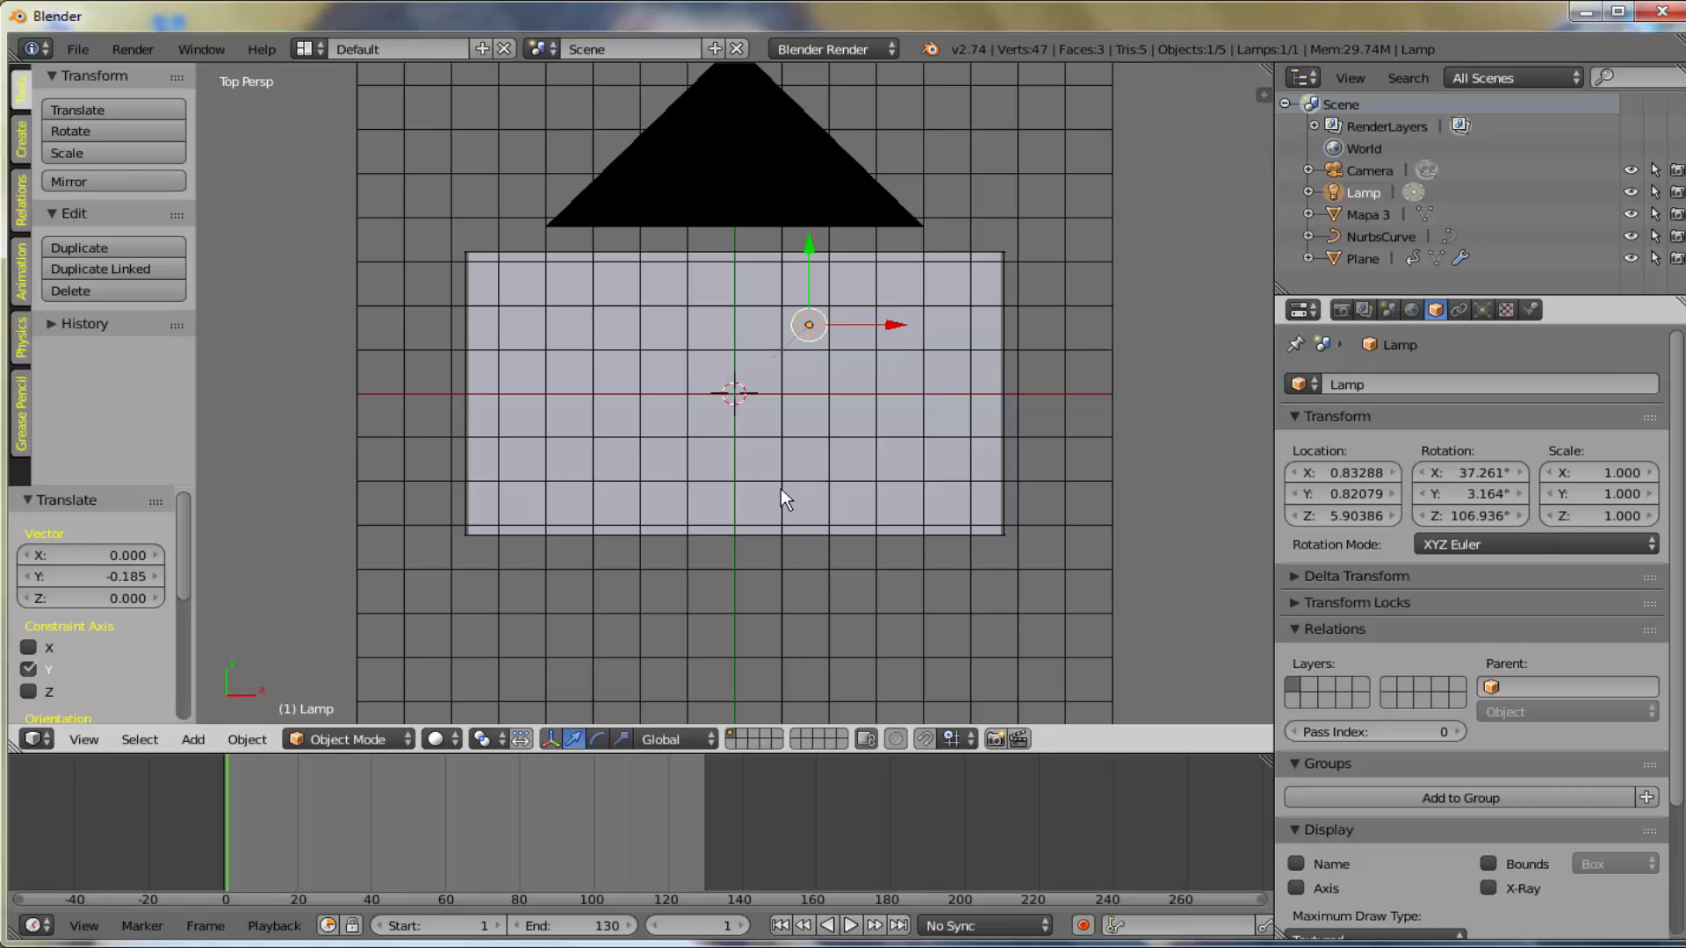
{"action": "middle_click_drag", "start_coordinate": [782, 488], "coordinate": [740, 363]}
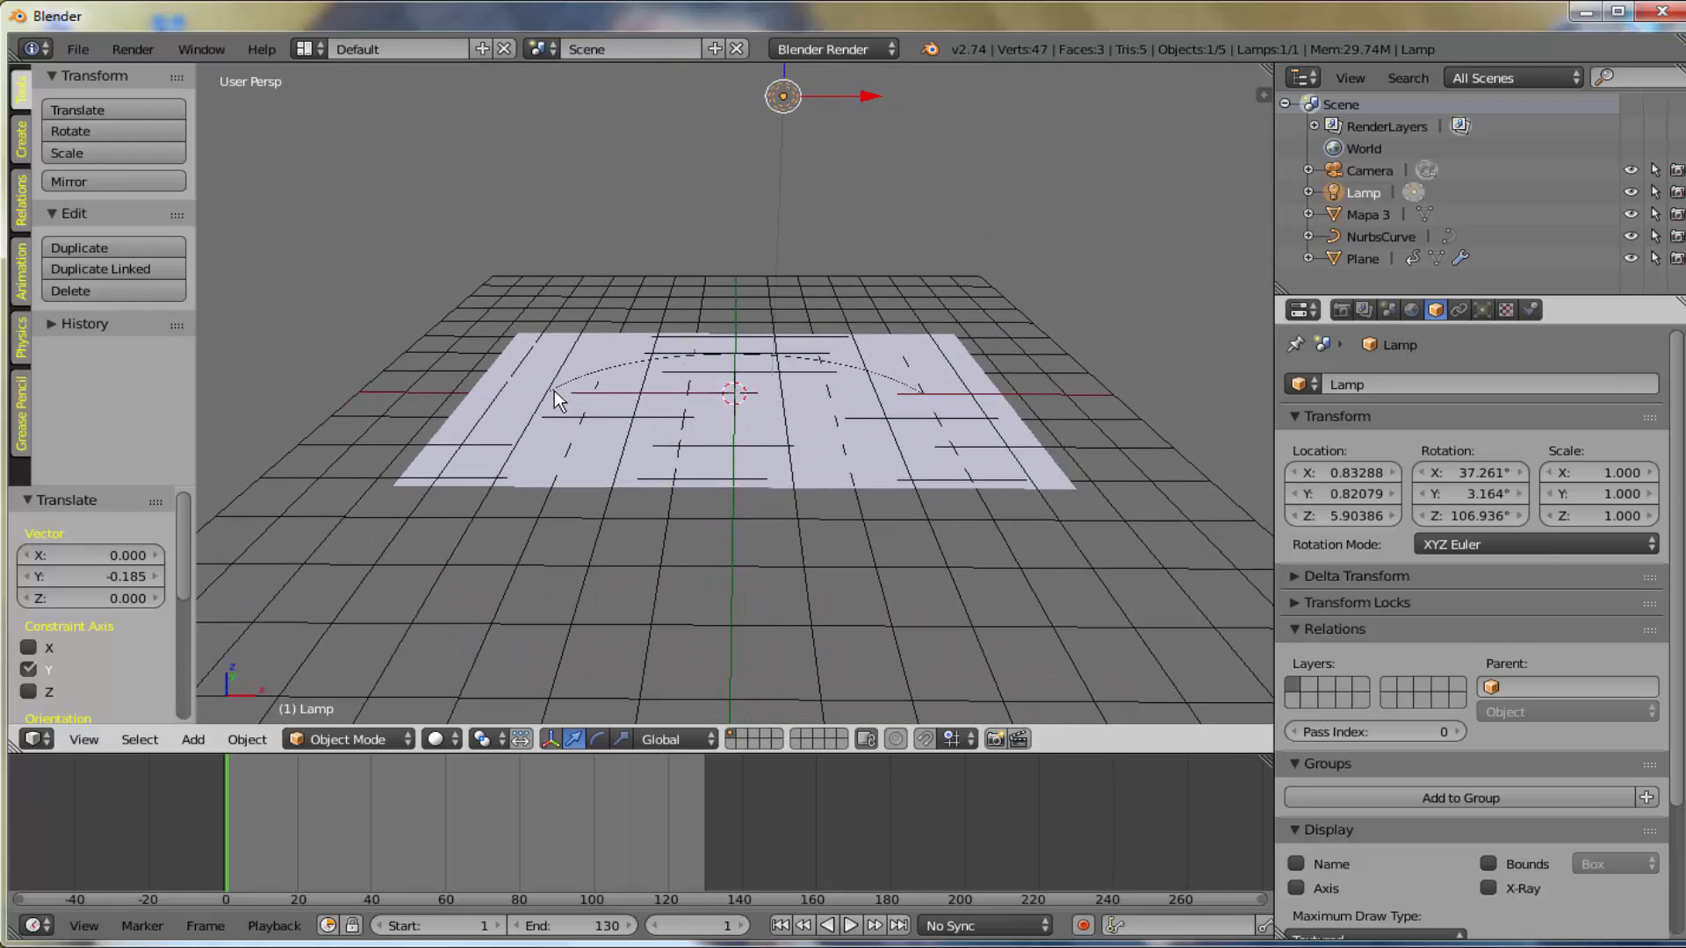
- Lower the map plane by 0.476 along Z beneath the curve and test-render frame 1
{"action": "right_click", "coordinate": [780, 425]}
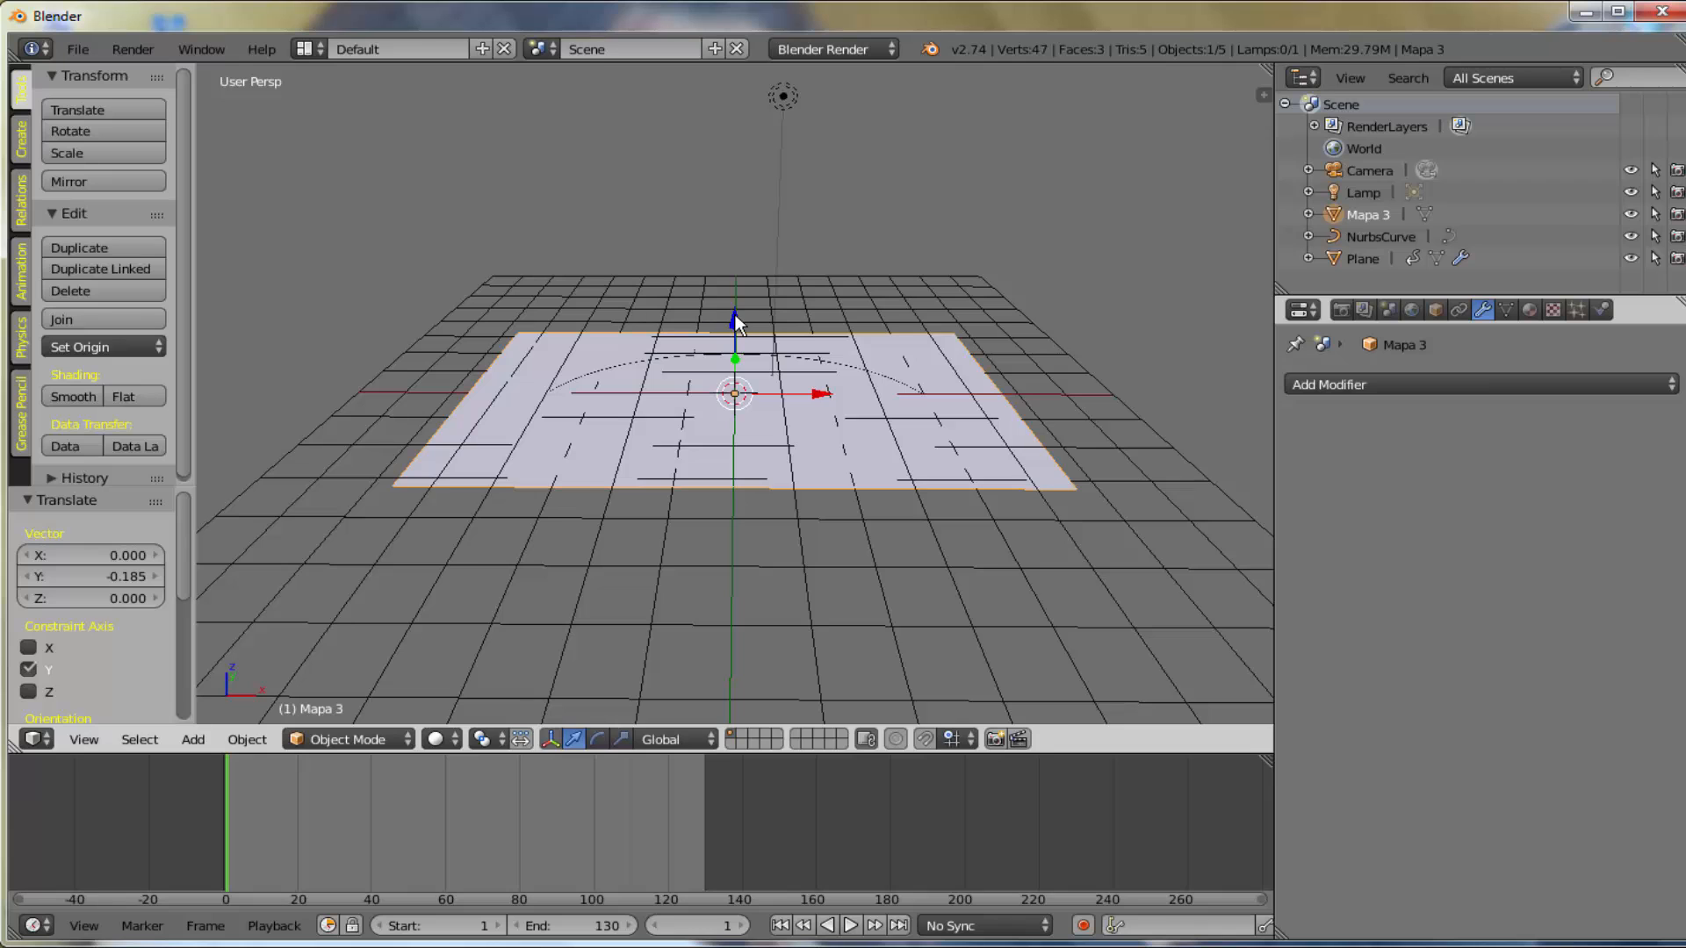
{"action": "left_click_drag", "start_coordinate": [735, 314], "coordinate": [732, 332]}
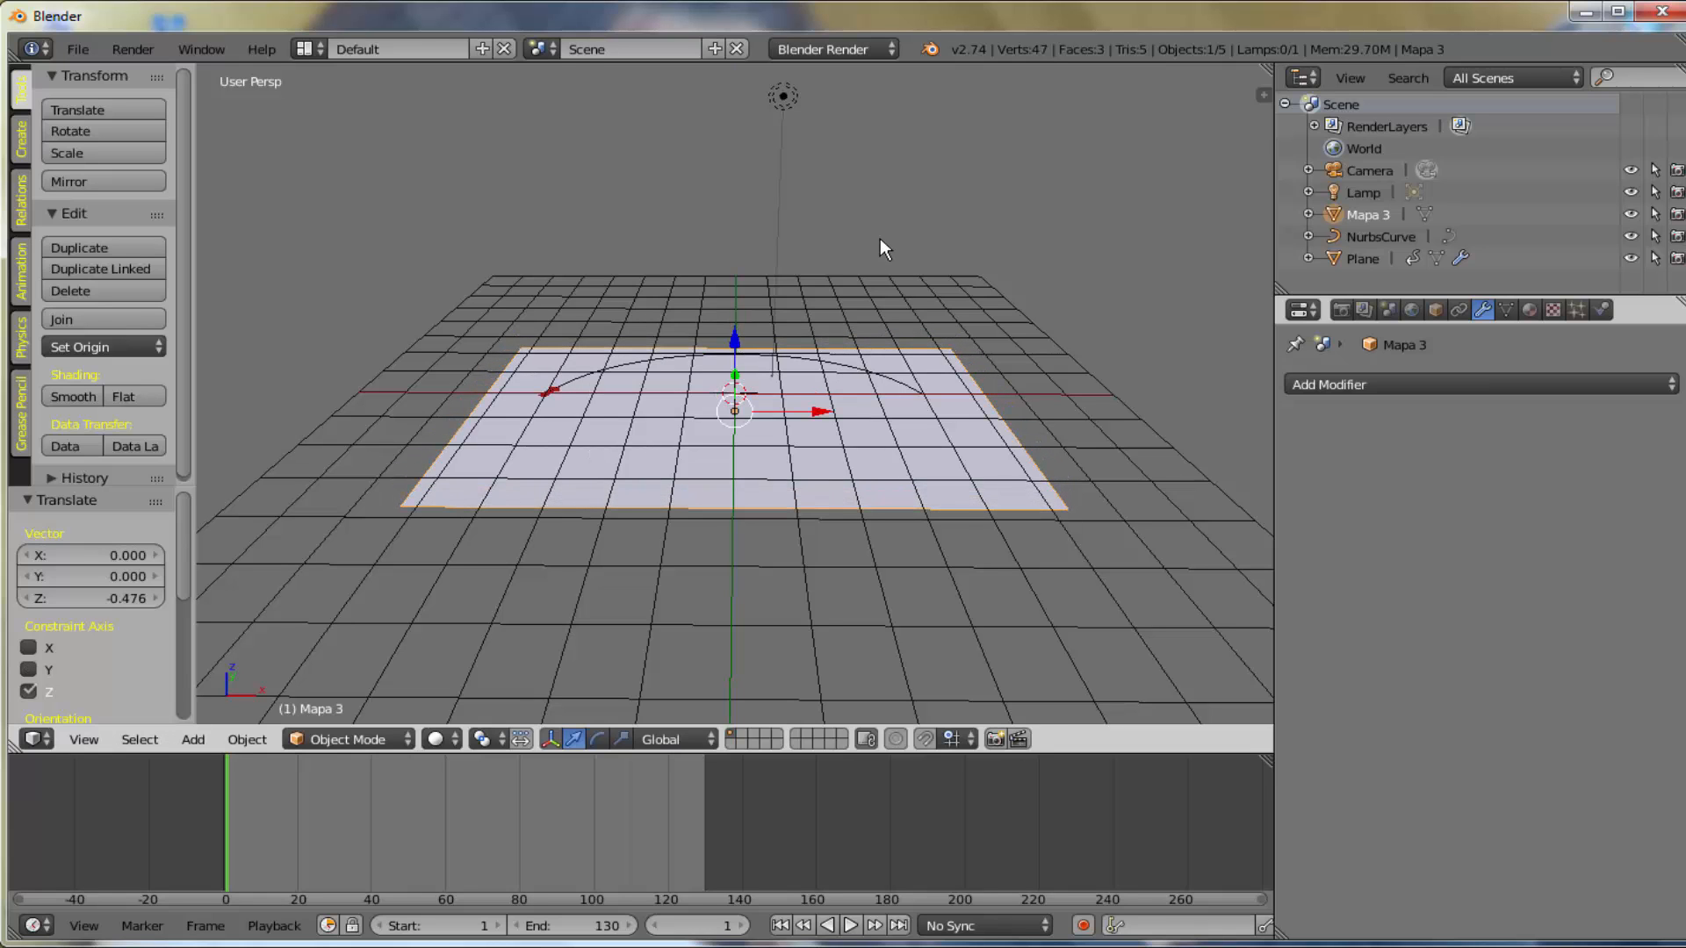
{"action": "key", "text": "F12"}
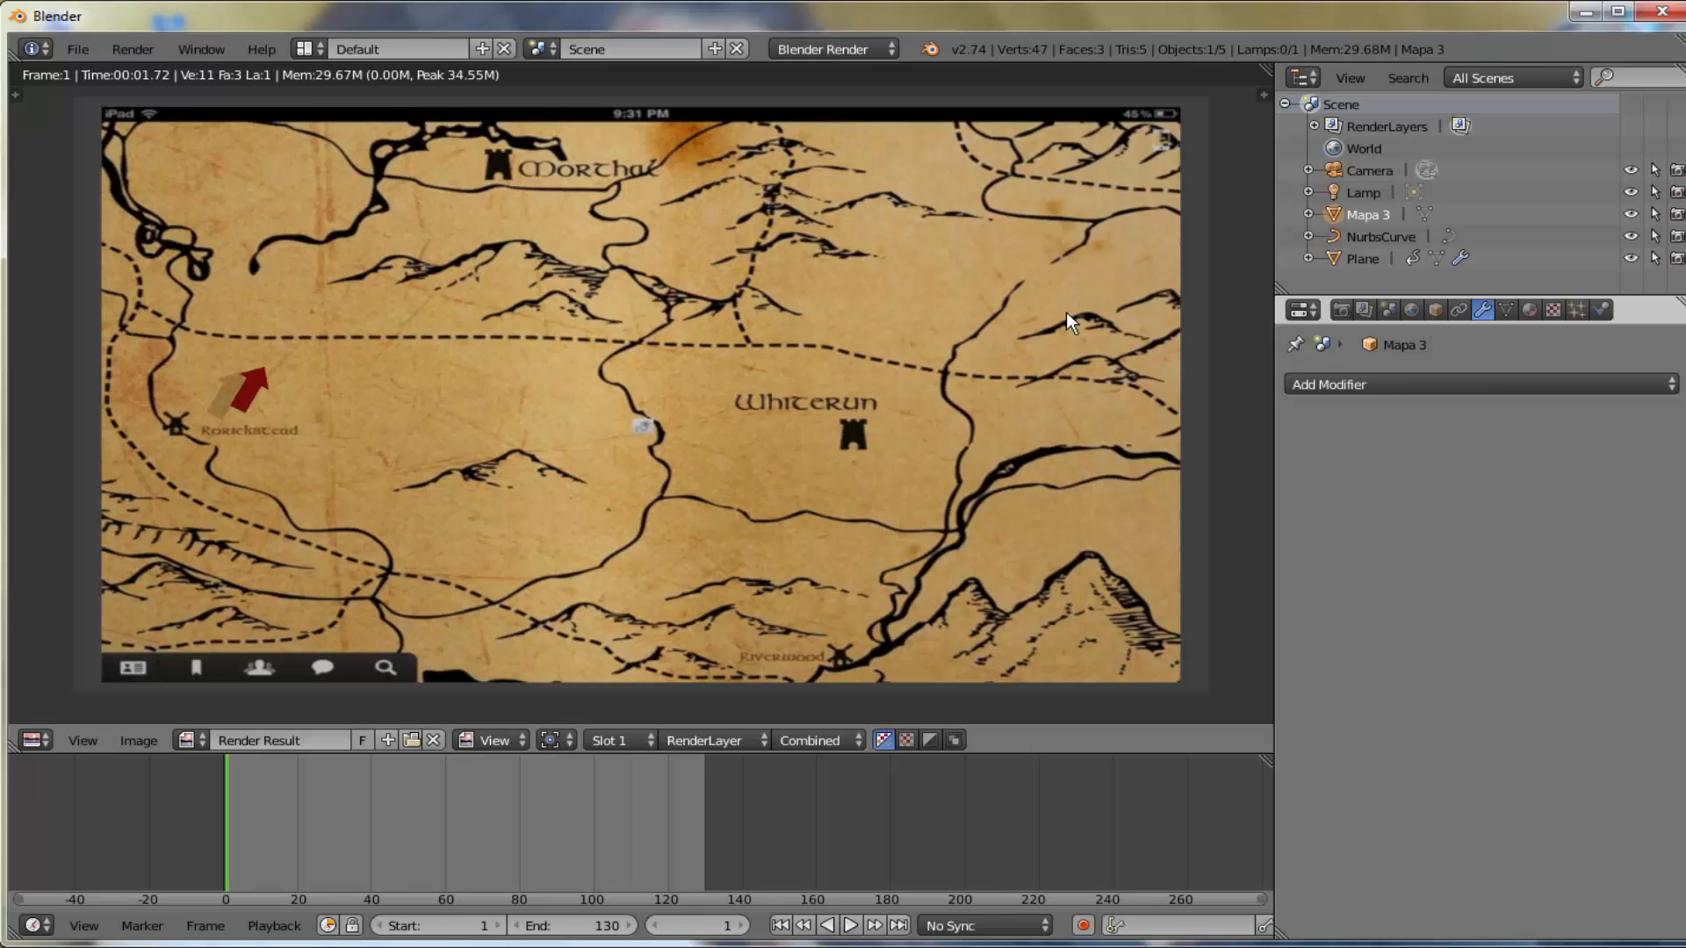
- Apply the HDTV 720p preset to the render dimensions
{"action": "left_click", "coordinate": [1341, 309]}
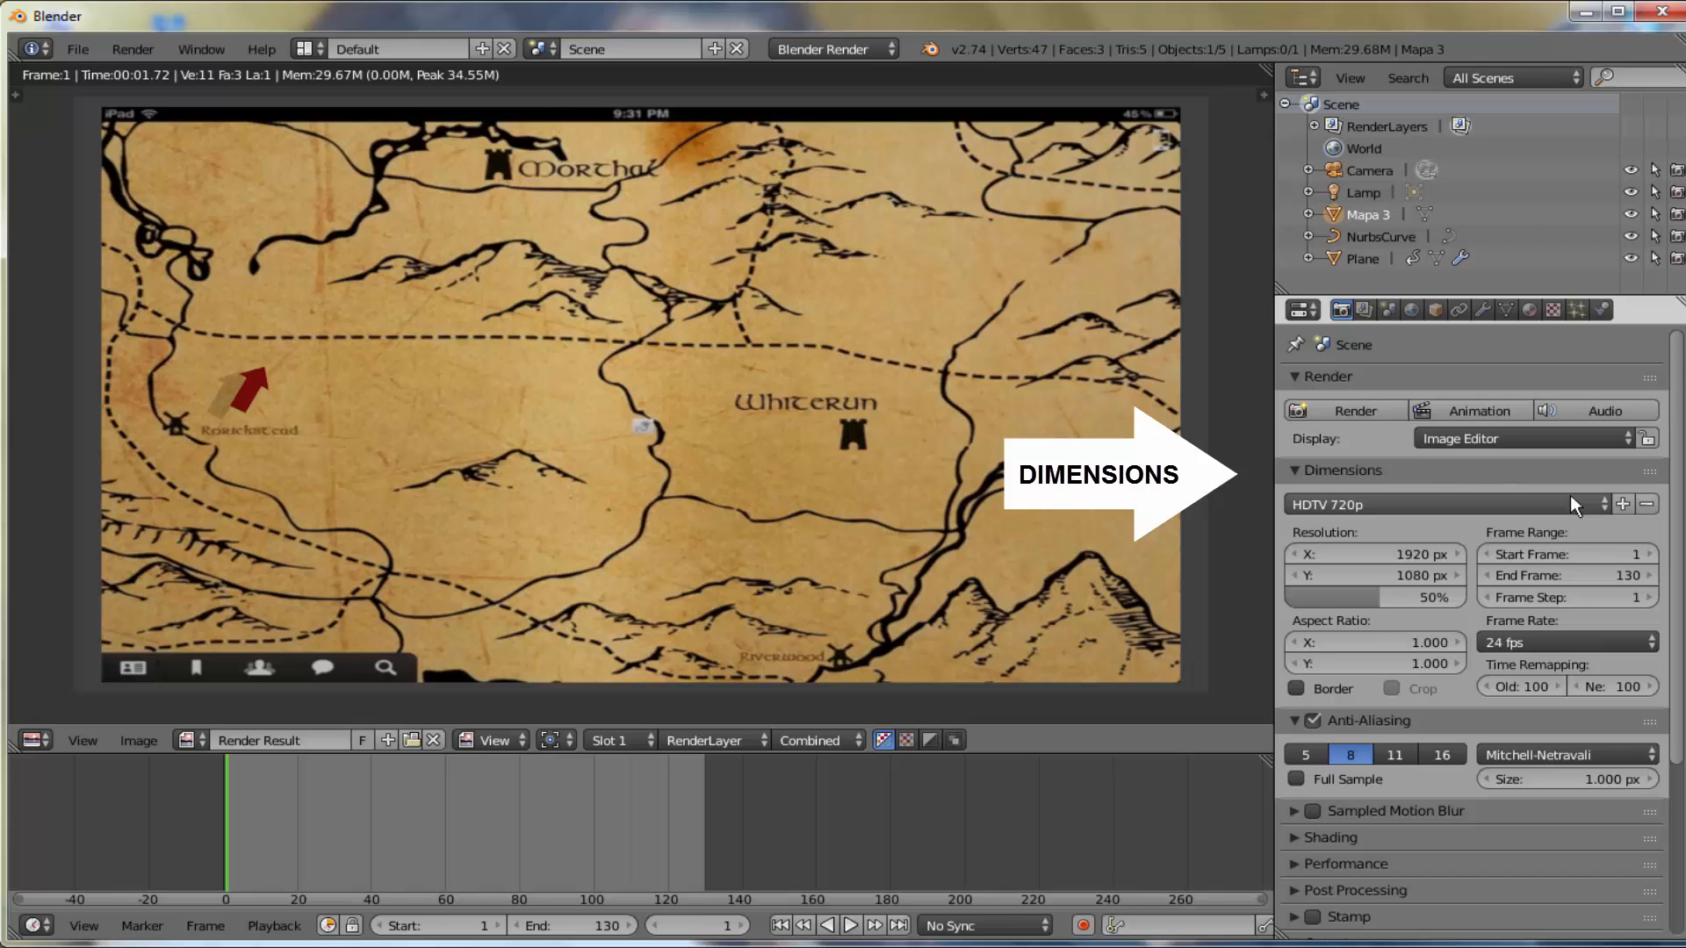
{"action": "left_click", "coordinate": [1604, 505]}
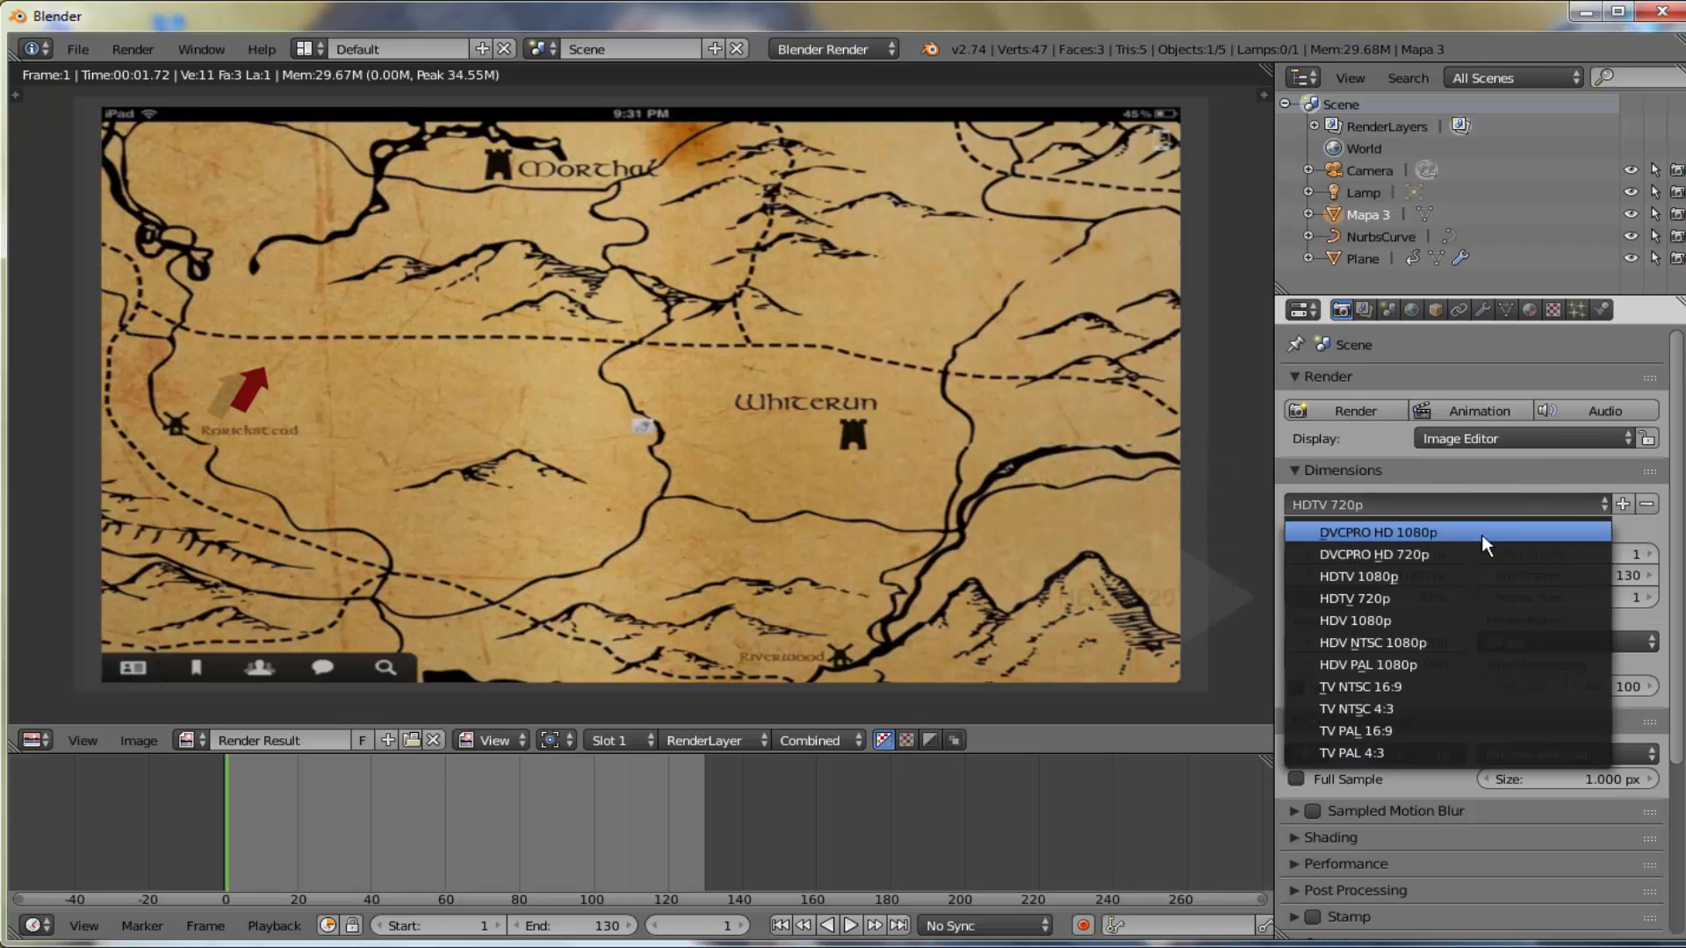
{"action": "left_click", "coordinate": [1372, 597]}
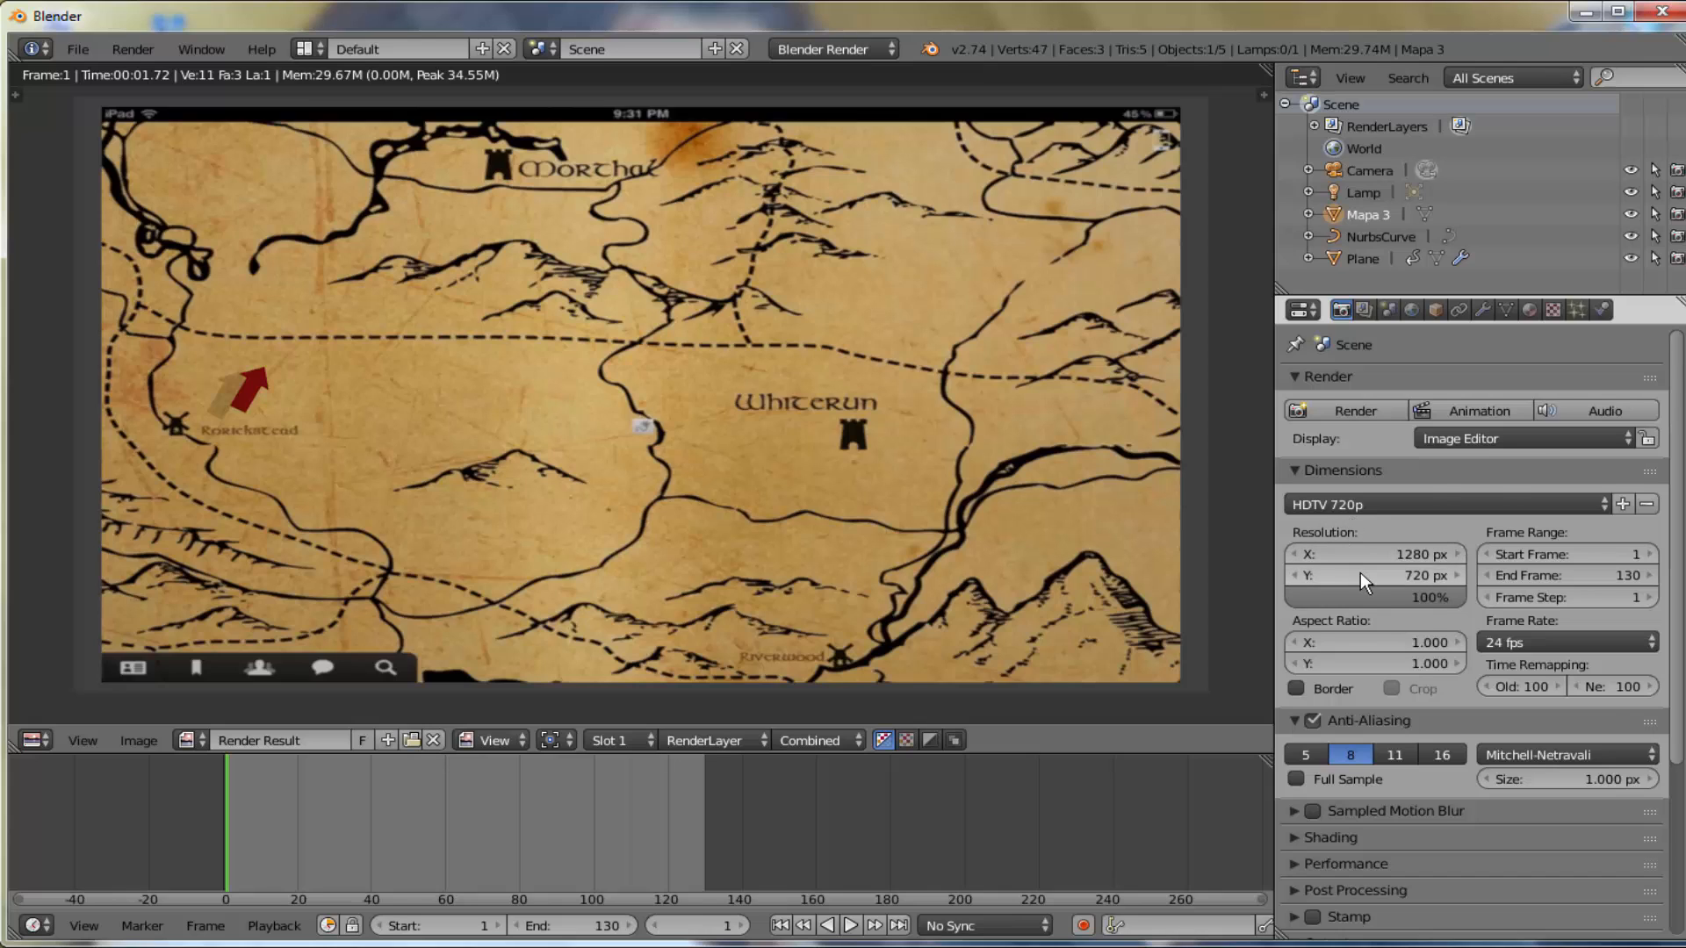
- Set the render output to C:\tmp\ with the file name "mapa trajeto"
{"action": "scroll", "coordinate": [1363, 573], "scroll_direction": "down", "scroll_amount": 5}
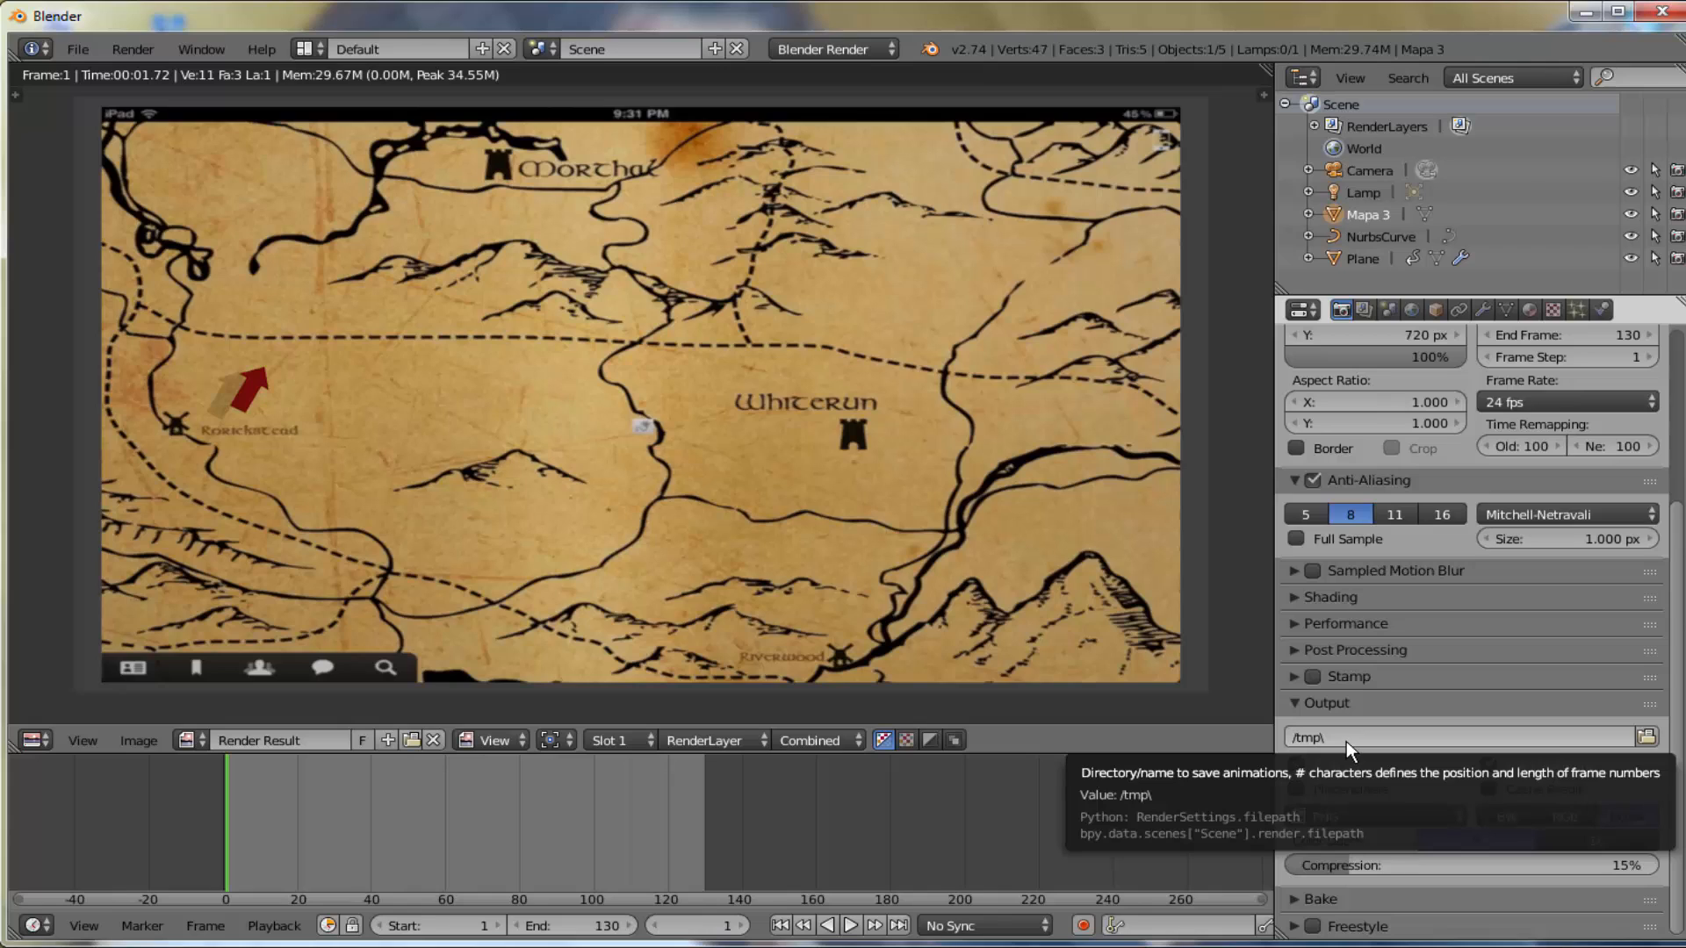
{"action": "left_click", "coordinate": [1342, 739]}
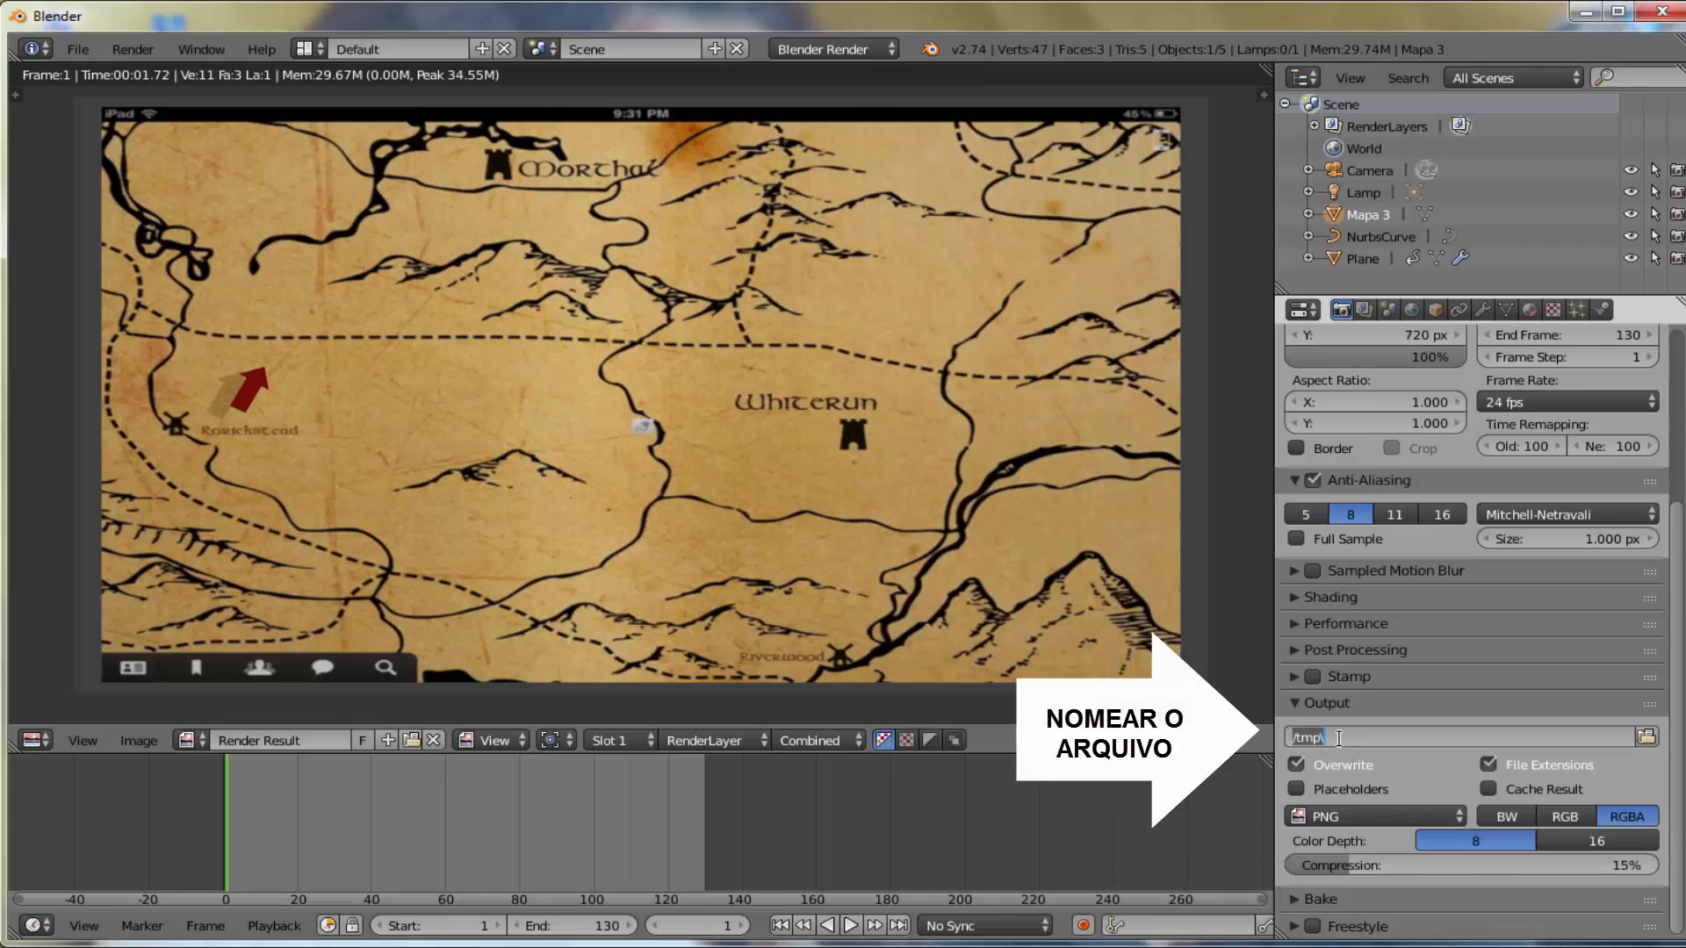
{"action": "left_click", "coordinate": [1339, 739]}
{"action": "type", "text": "ma"}
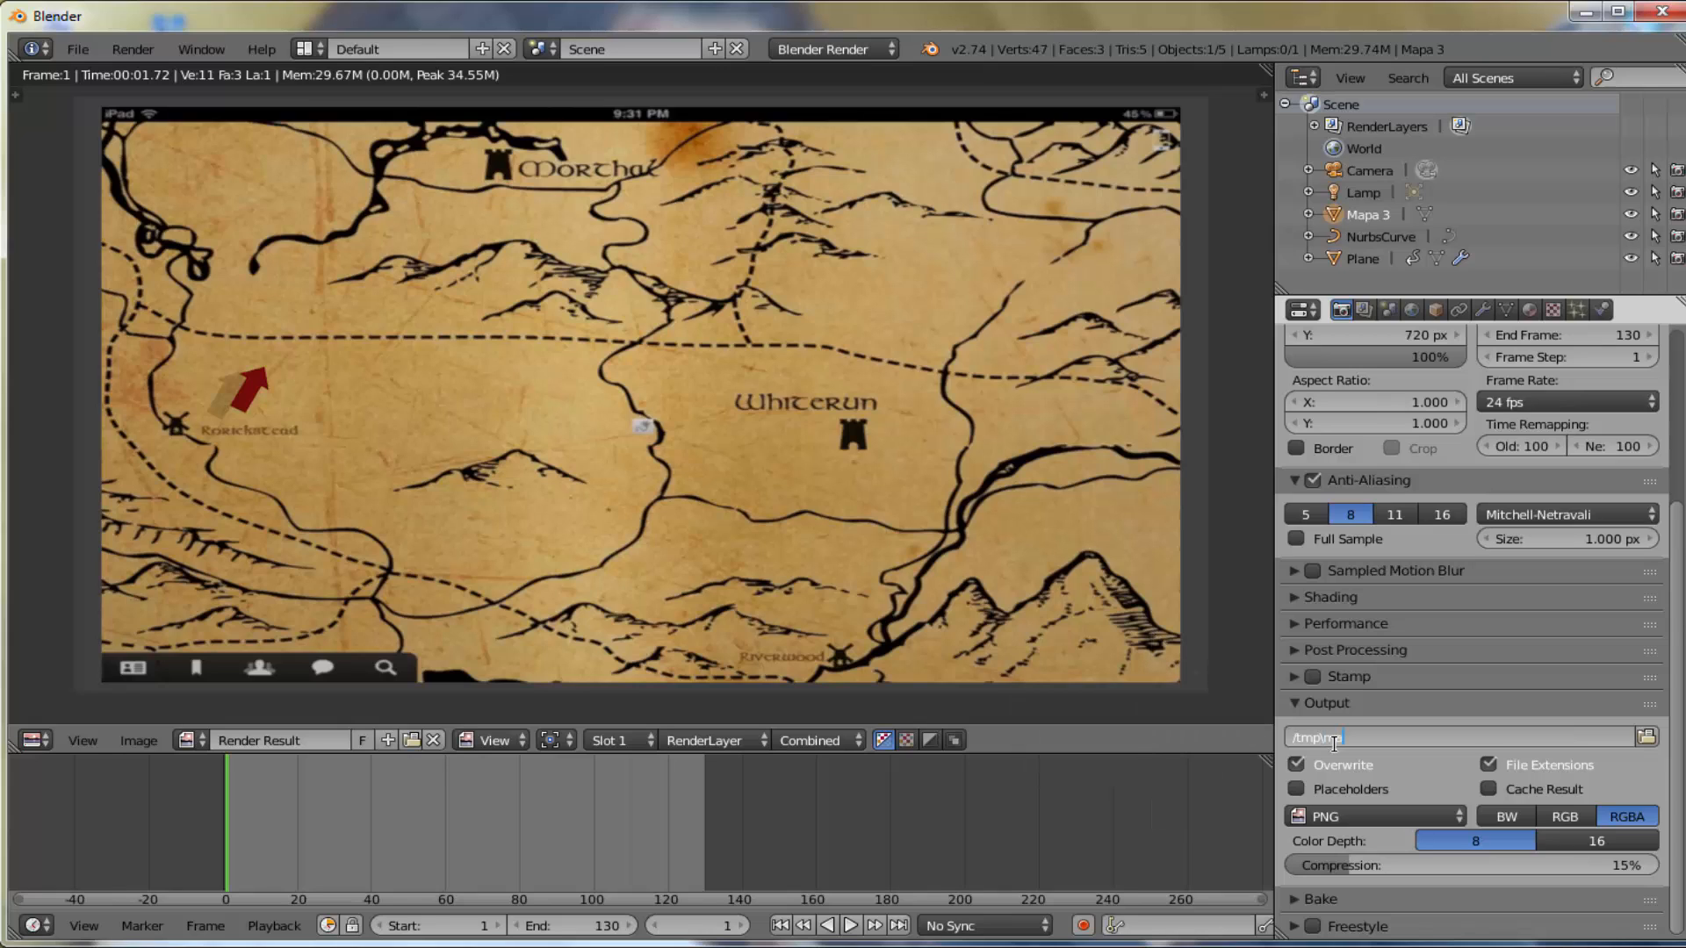
{"action": "type", "text": "pa trajeto"}
{"action": "key", "text": "Return"}
{"action": "left_click", "coordinate": [1647, 737]}
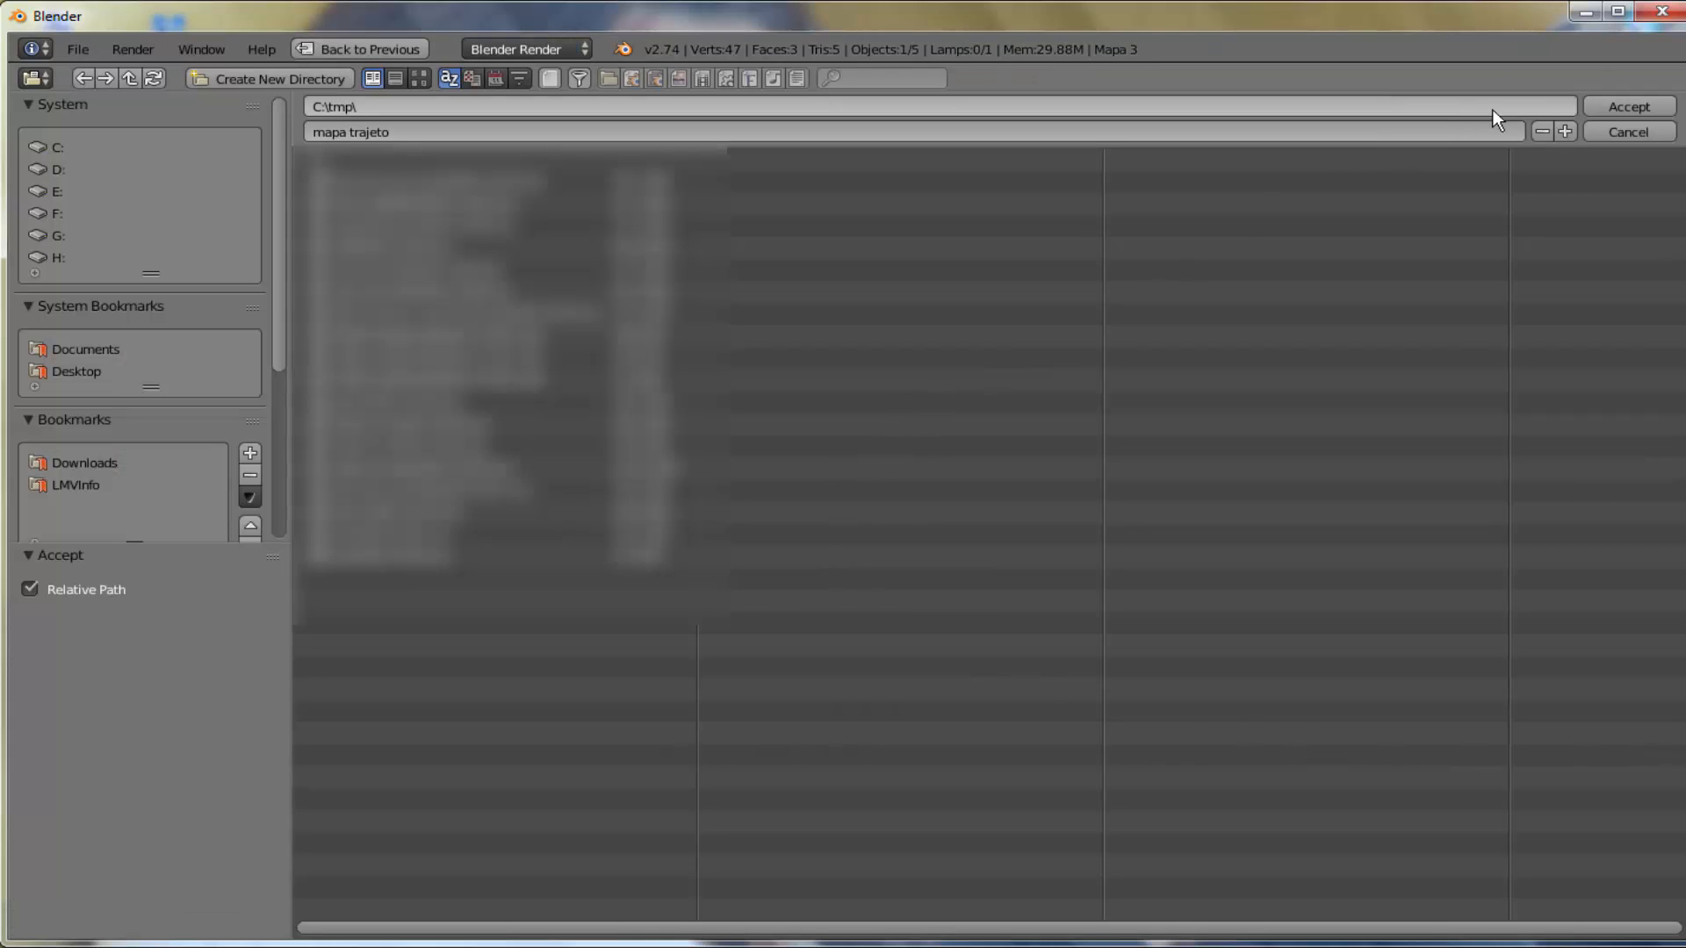
{"action": "left_click", "coordinate": [1633, 106]}
- Change the output file format to the AVI JPEG movie type
{"action": "scroll", "coordinate": [1498, 676], "scroll_direction": "down", "scroll_amount": 6}
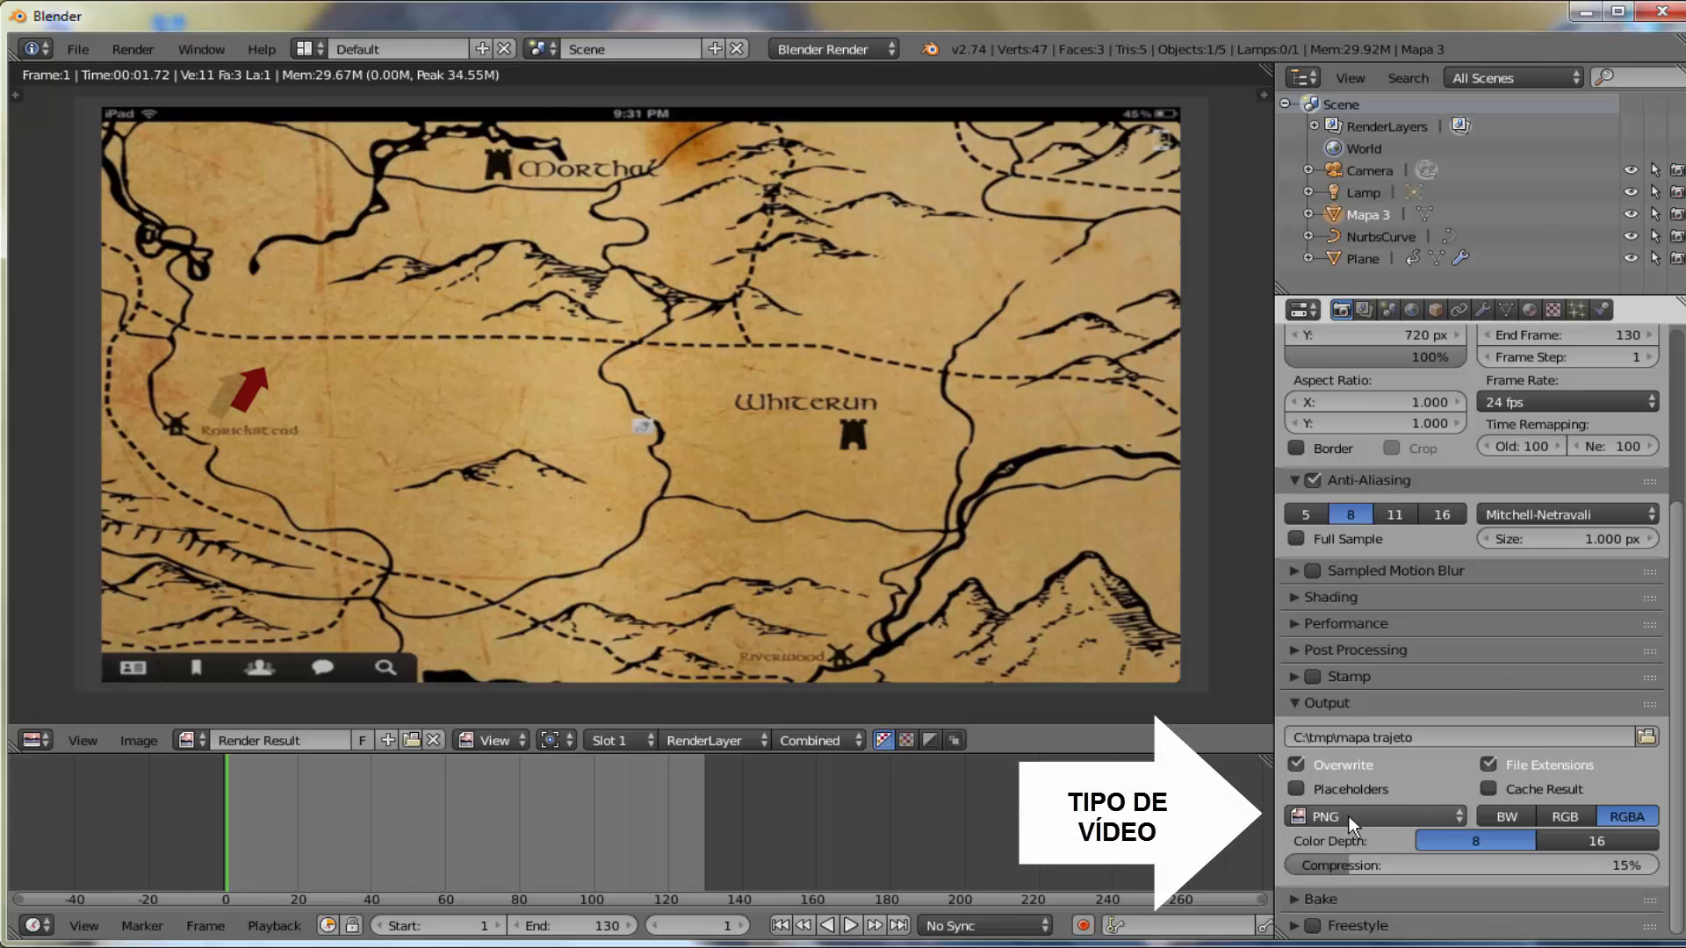
{"action": "left_click", "coordinate": [1447, 815]}
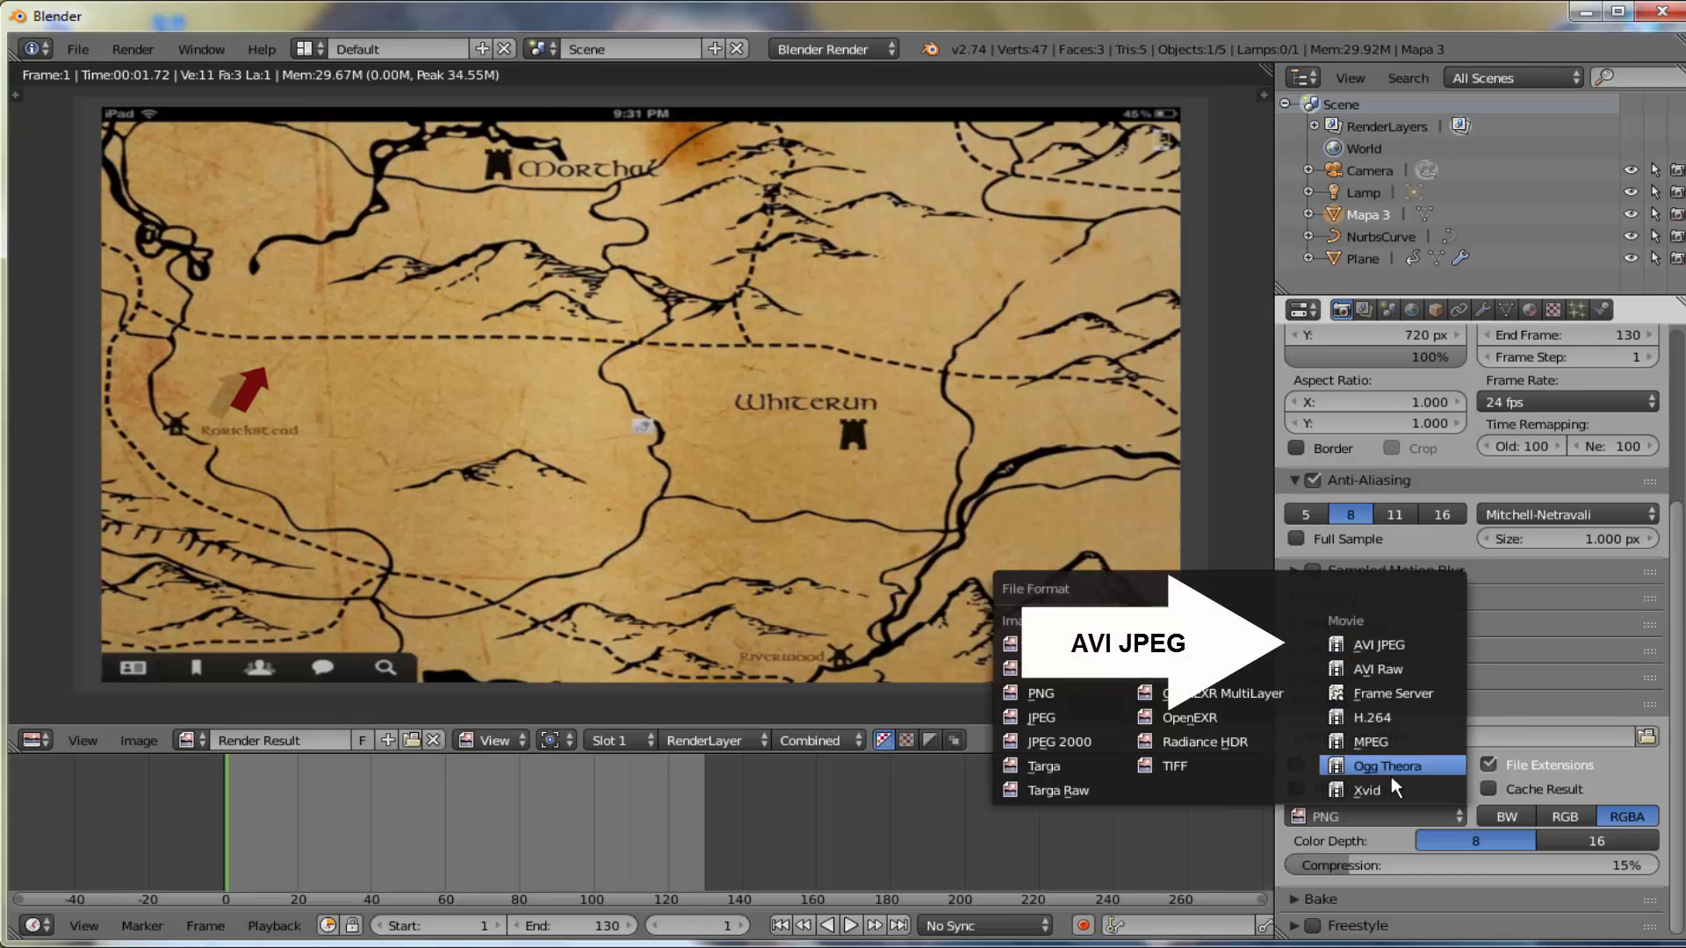
{"action": "left_click", "coordinate": [1373, 642]}
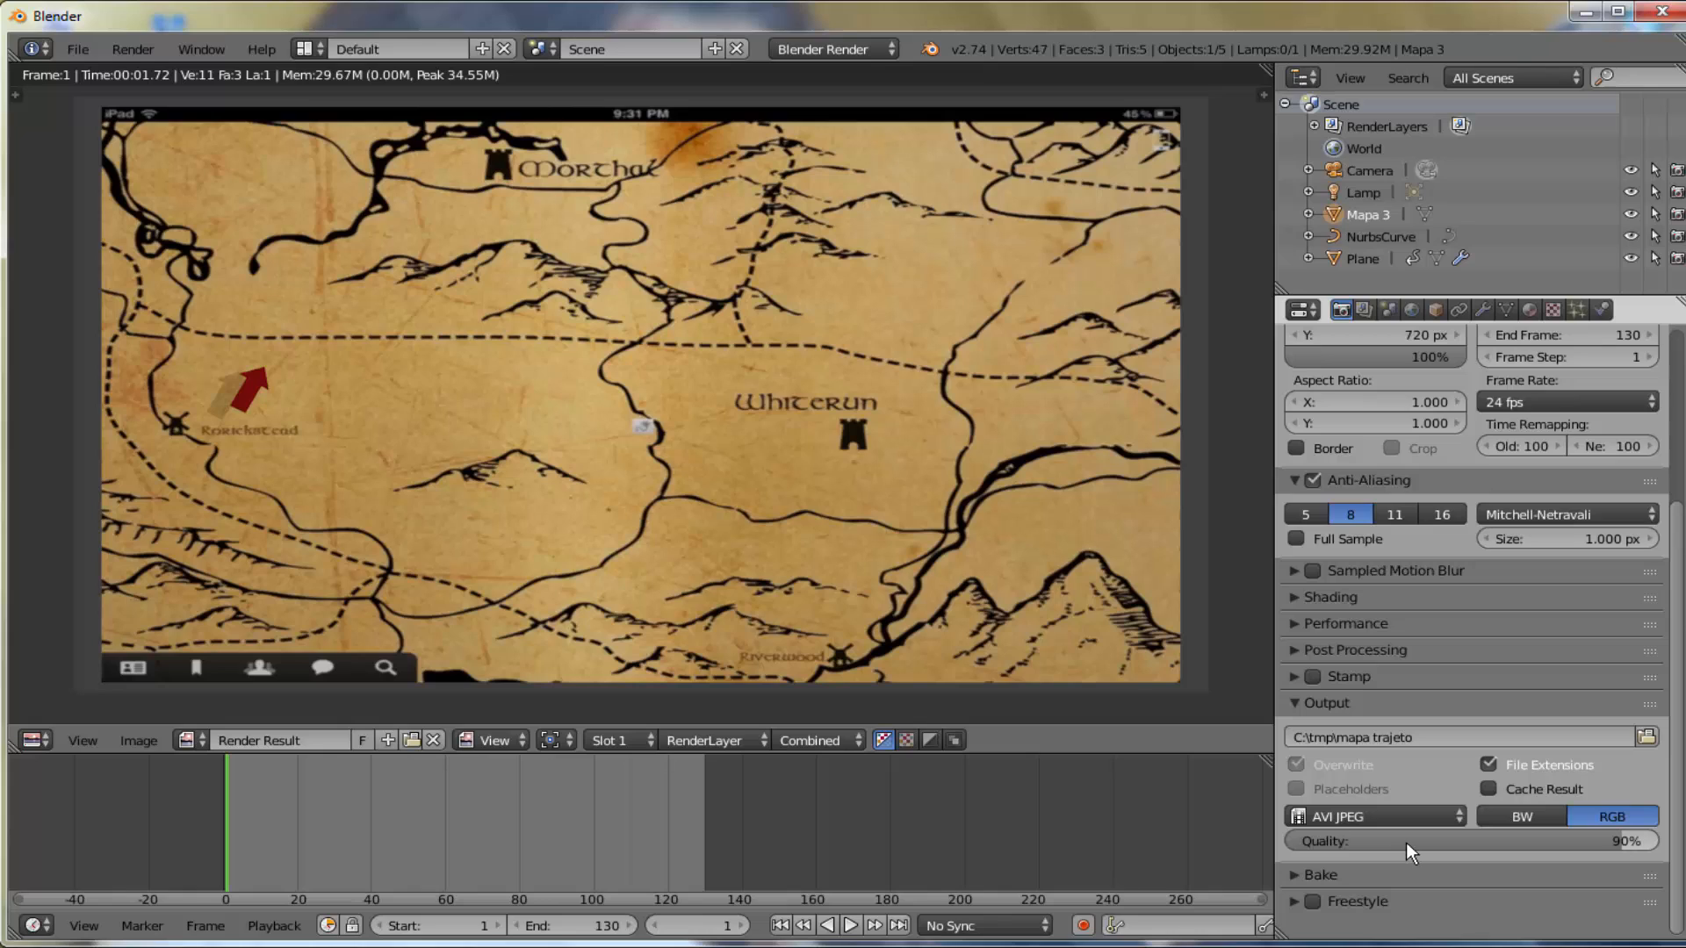
{"action": "left_click_drag", "start_coordinate": [1405, 843], "coordinate": [1449, 843]}
- Render the full animation, play back the rendered video and return to the 3D view
{"action": "scroll", "coordinate": [1506, 672], "scroll_direction": "up", "scroll_amount": 5}
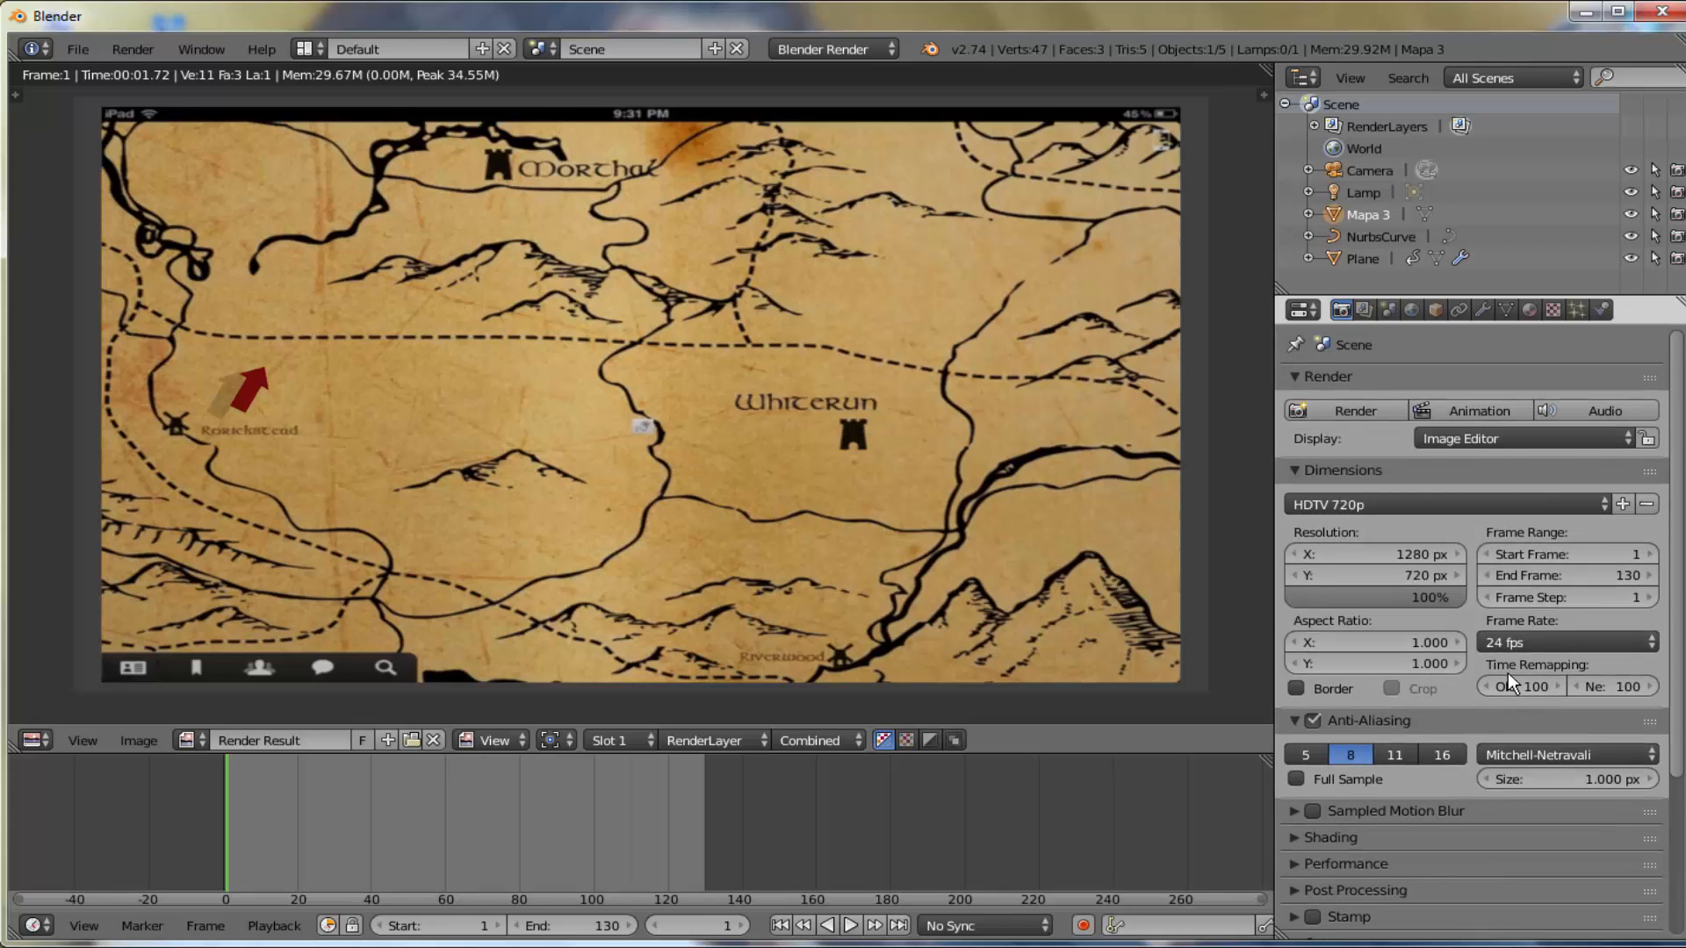
{"action": "left_click", "coordinate": [1472, 410]}
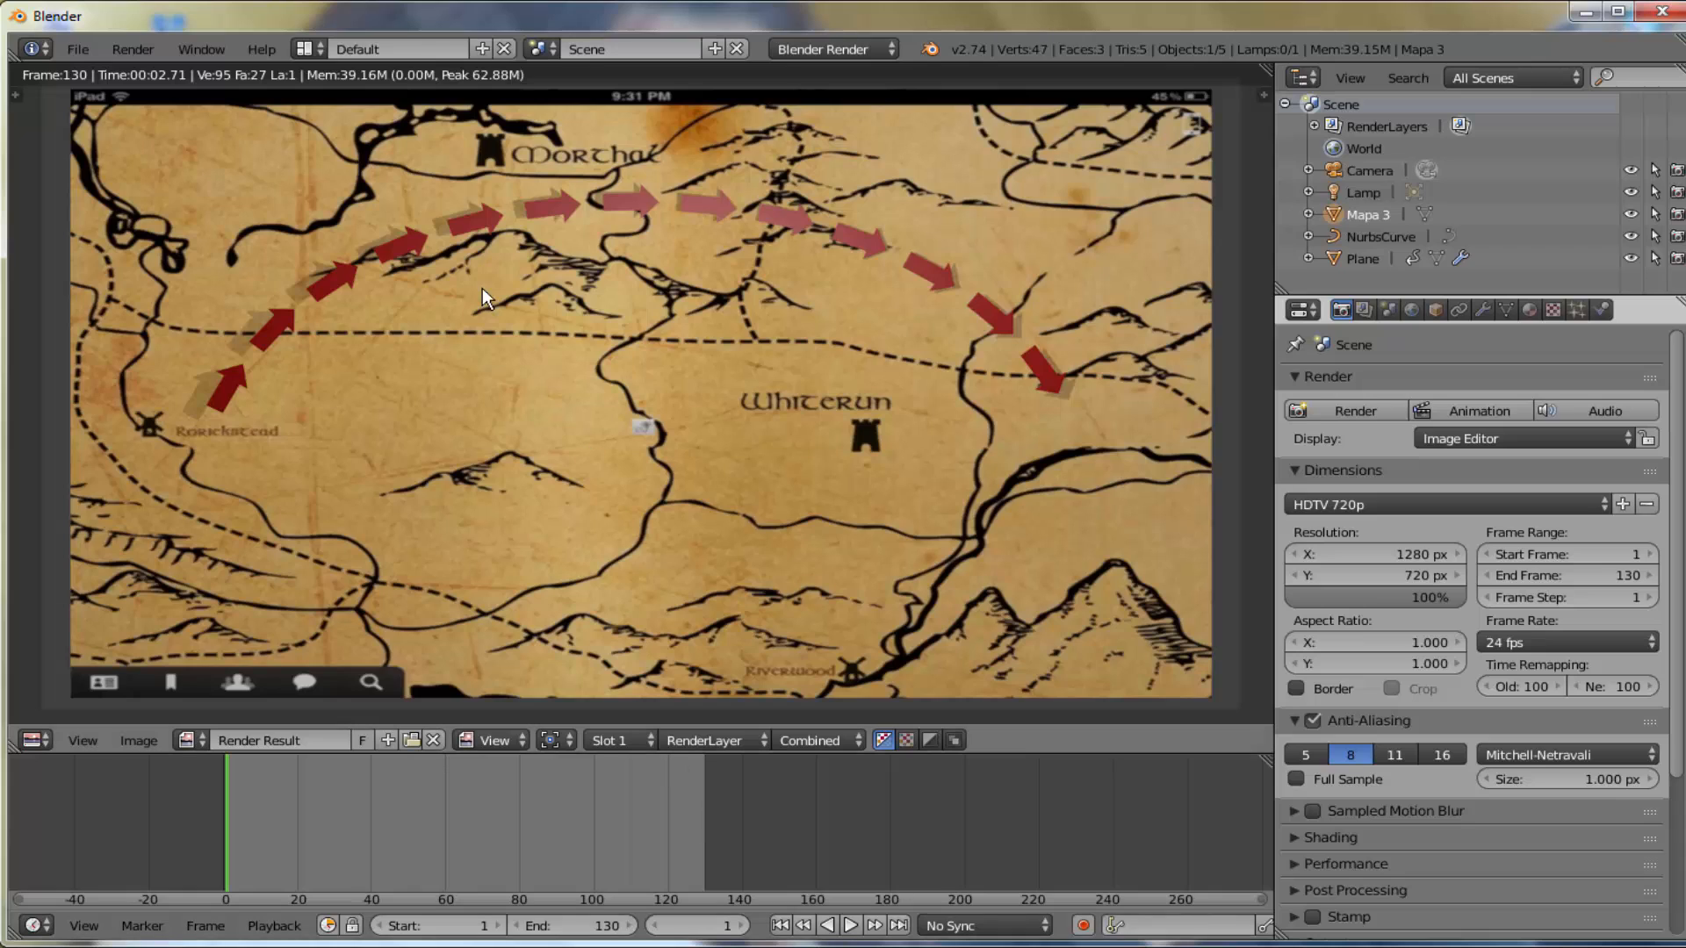
{"action": "left_click", "coordinate": [128, 47]}
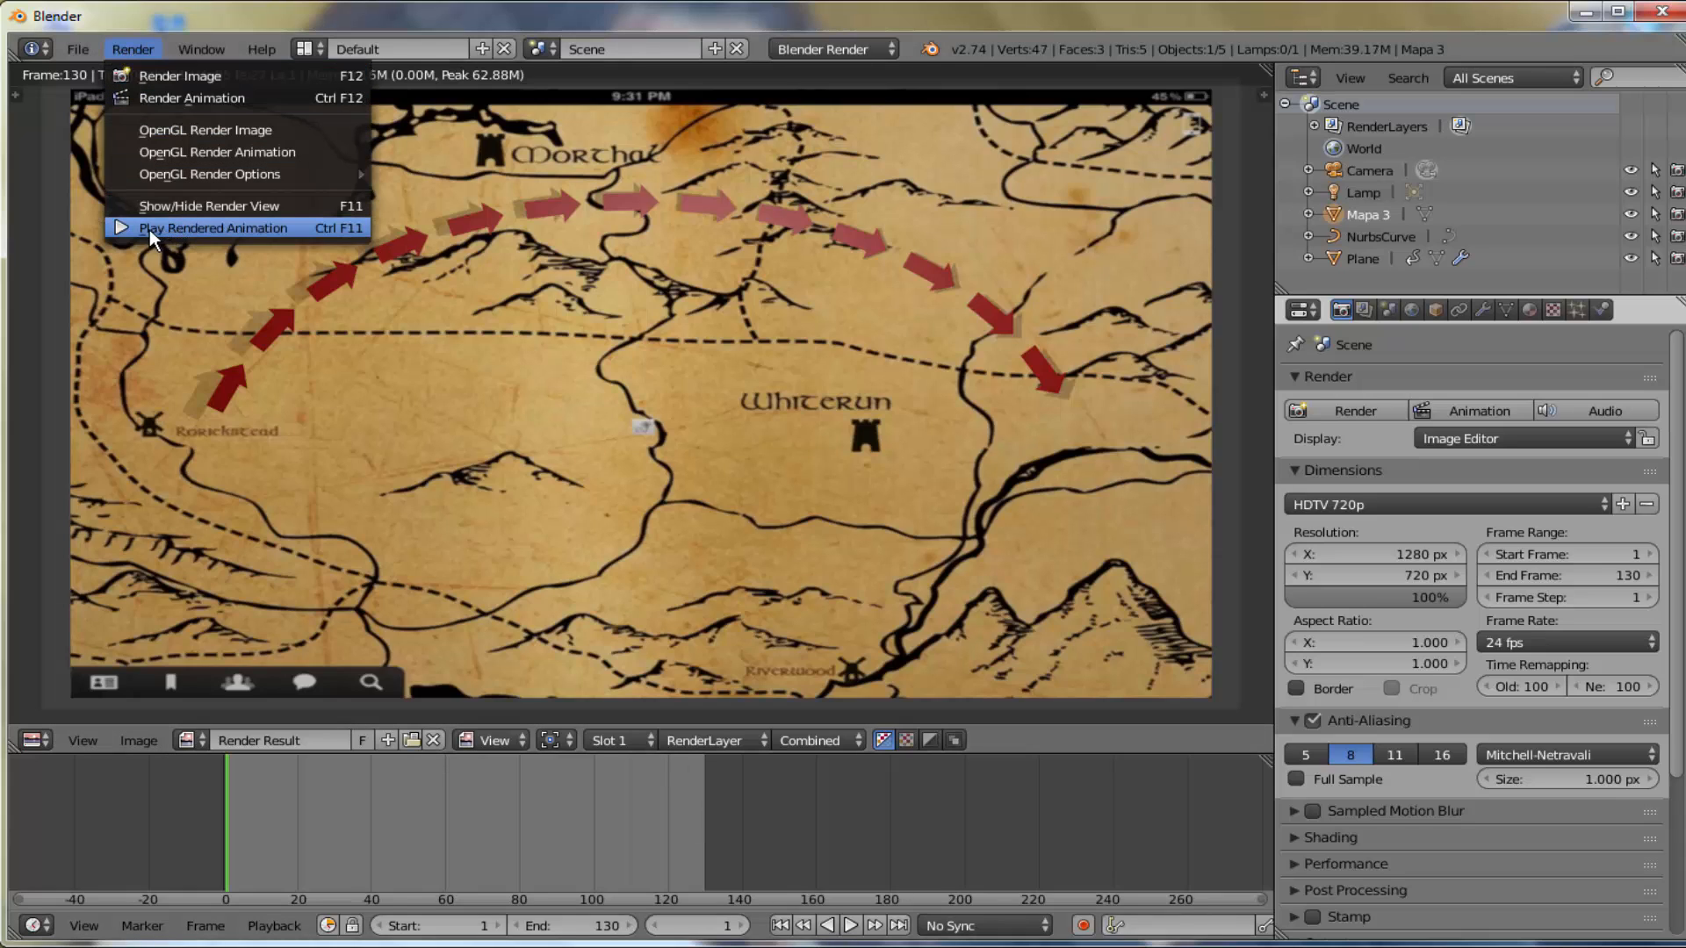
{"action": "left_click", "coordinate": [216, 229]}
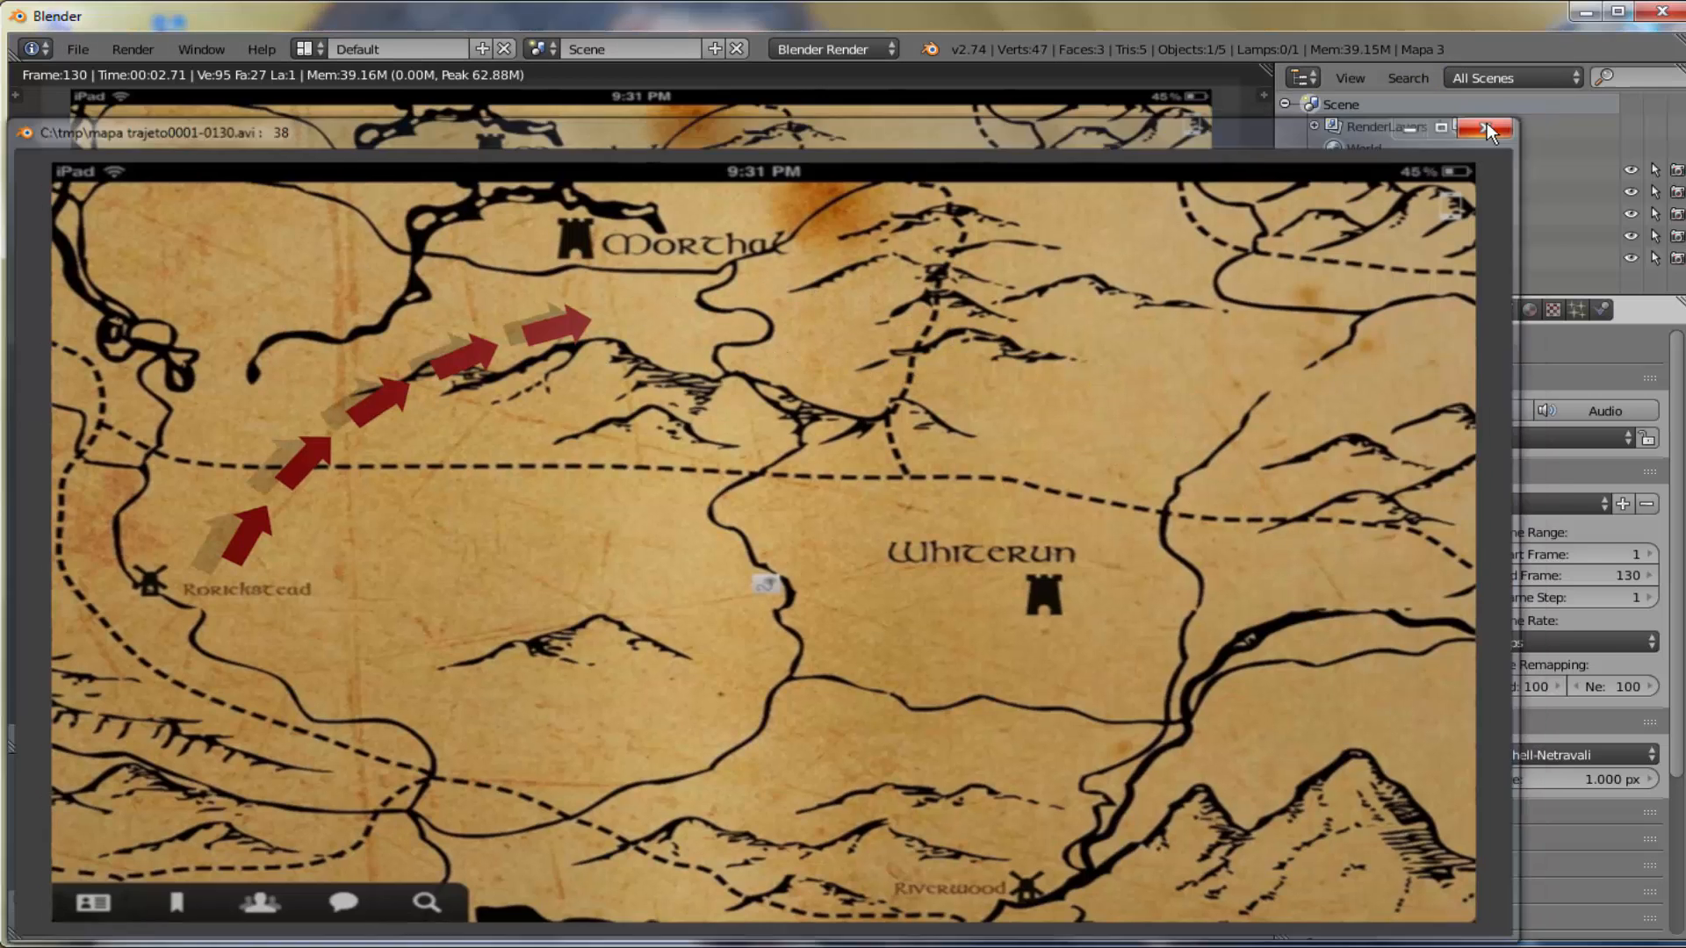
{"action": "left_click", "coordinate": [1489, 124]}
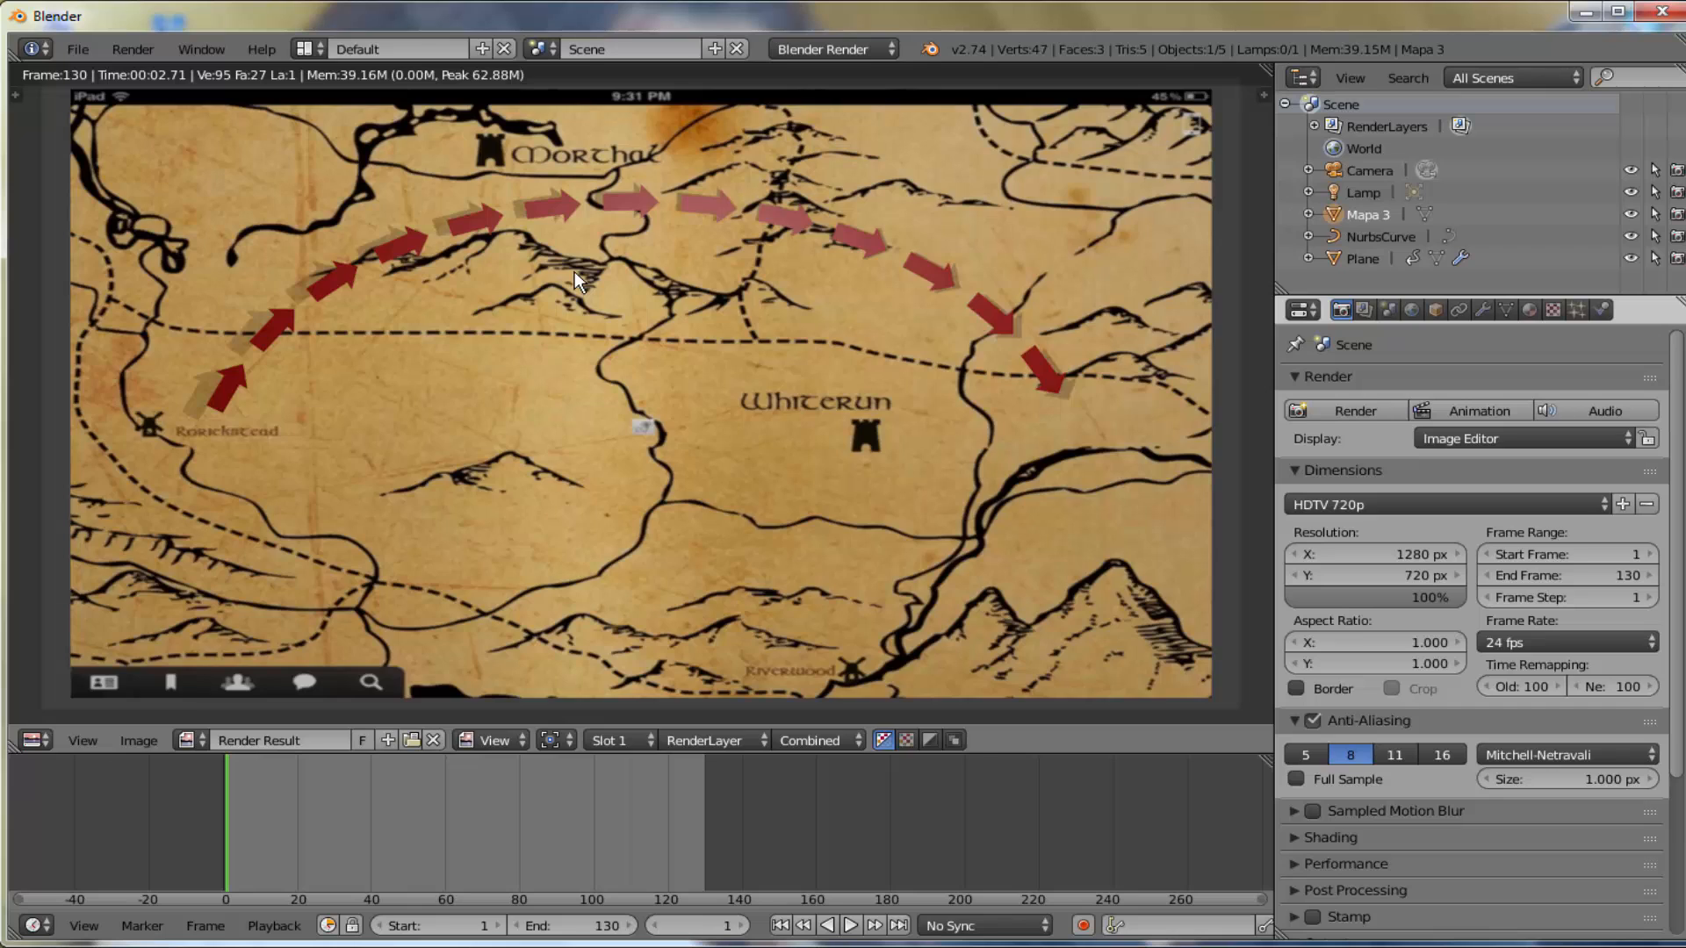
{"action": "key", "text": "Escape"}
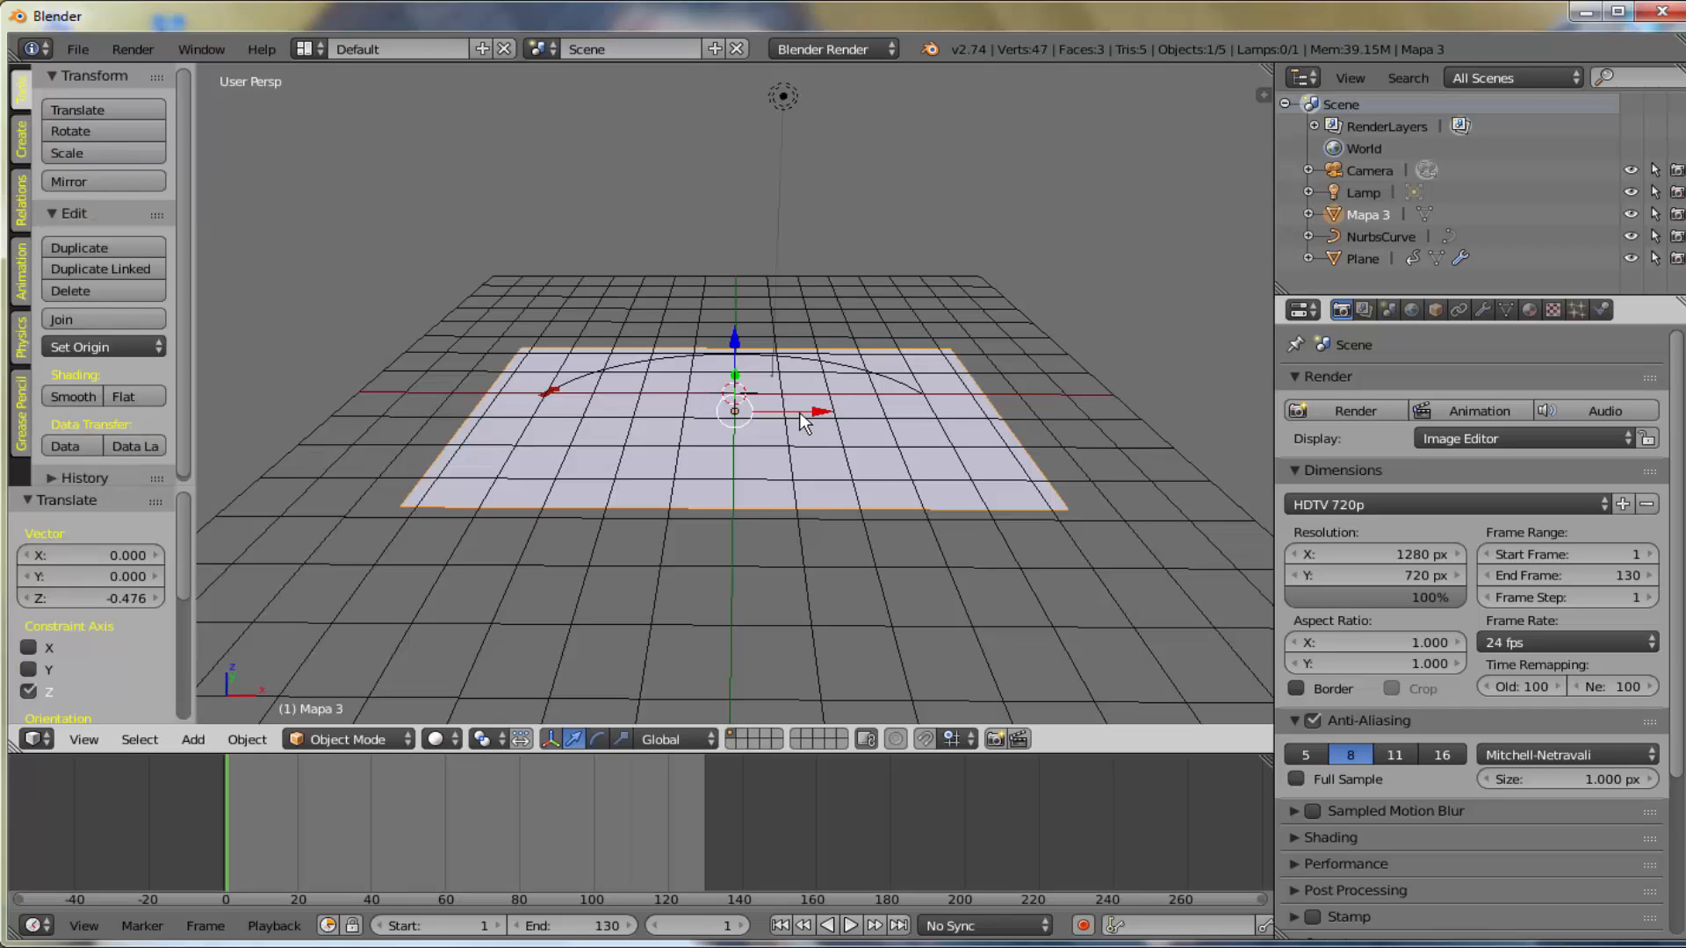
- Hide the map plane and put the Nurbs curve into Edit Mode
{"action": "scroll", "coordinate": [802, 421], "scroll_direction": "up", "scroll_amount": 4}
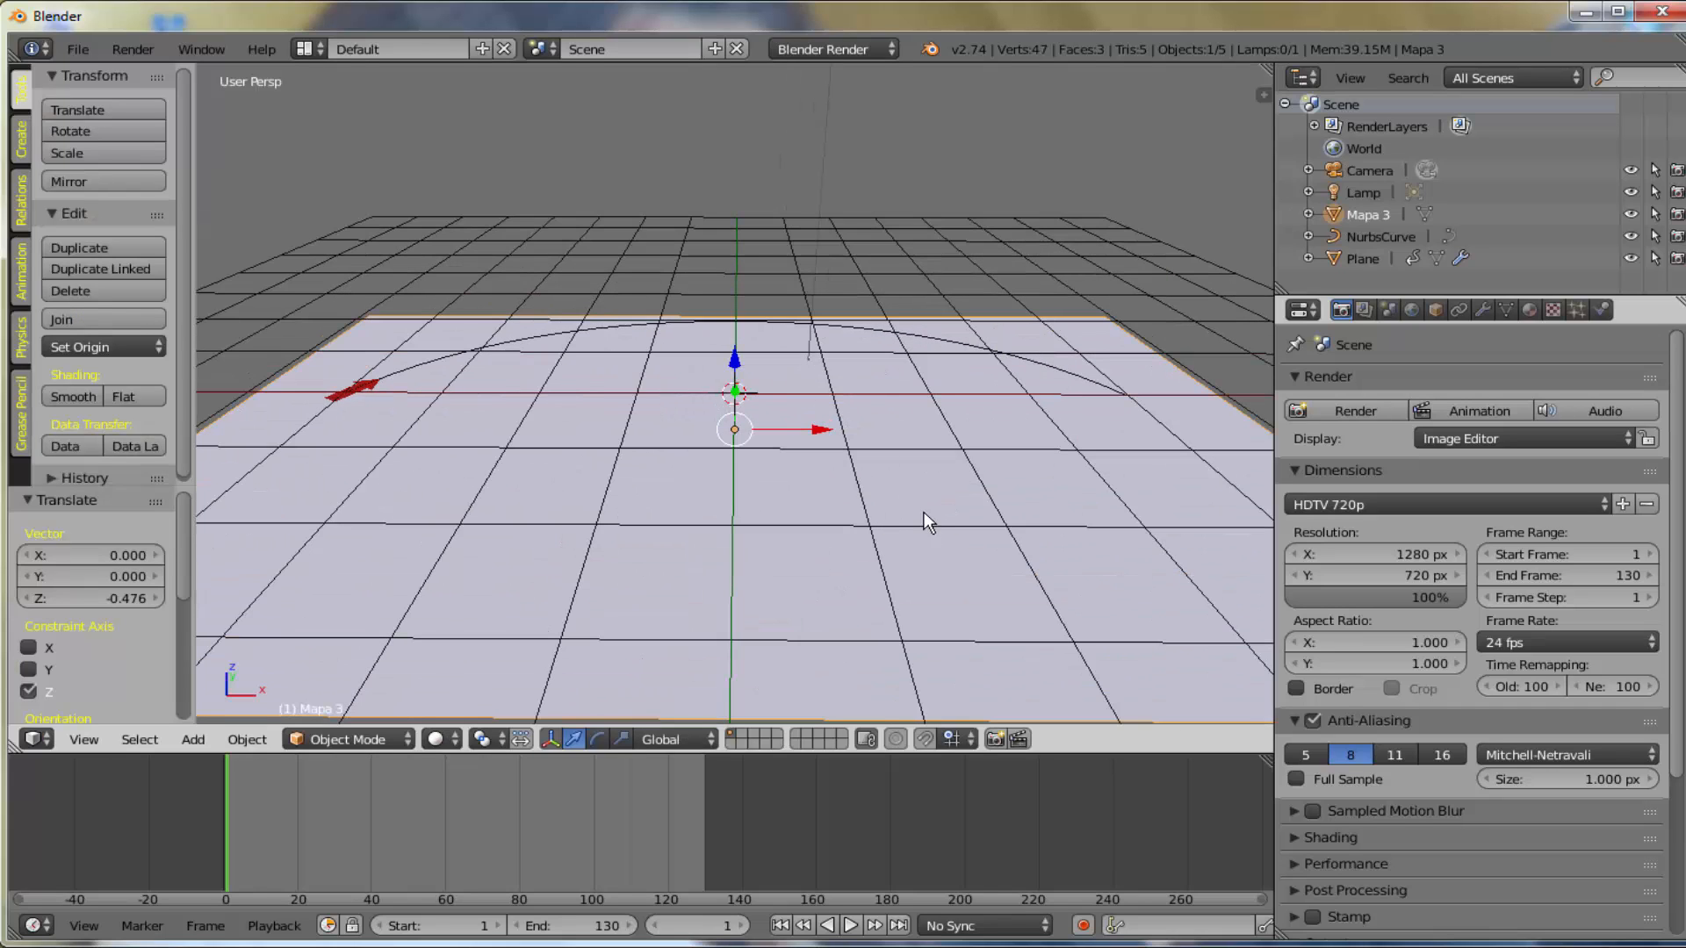
{"action": "key", "text": "h"}
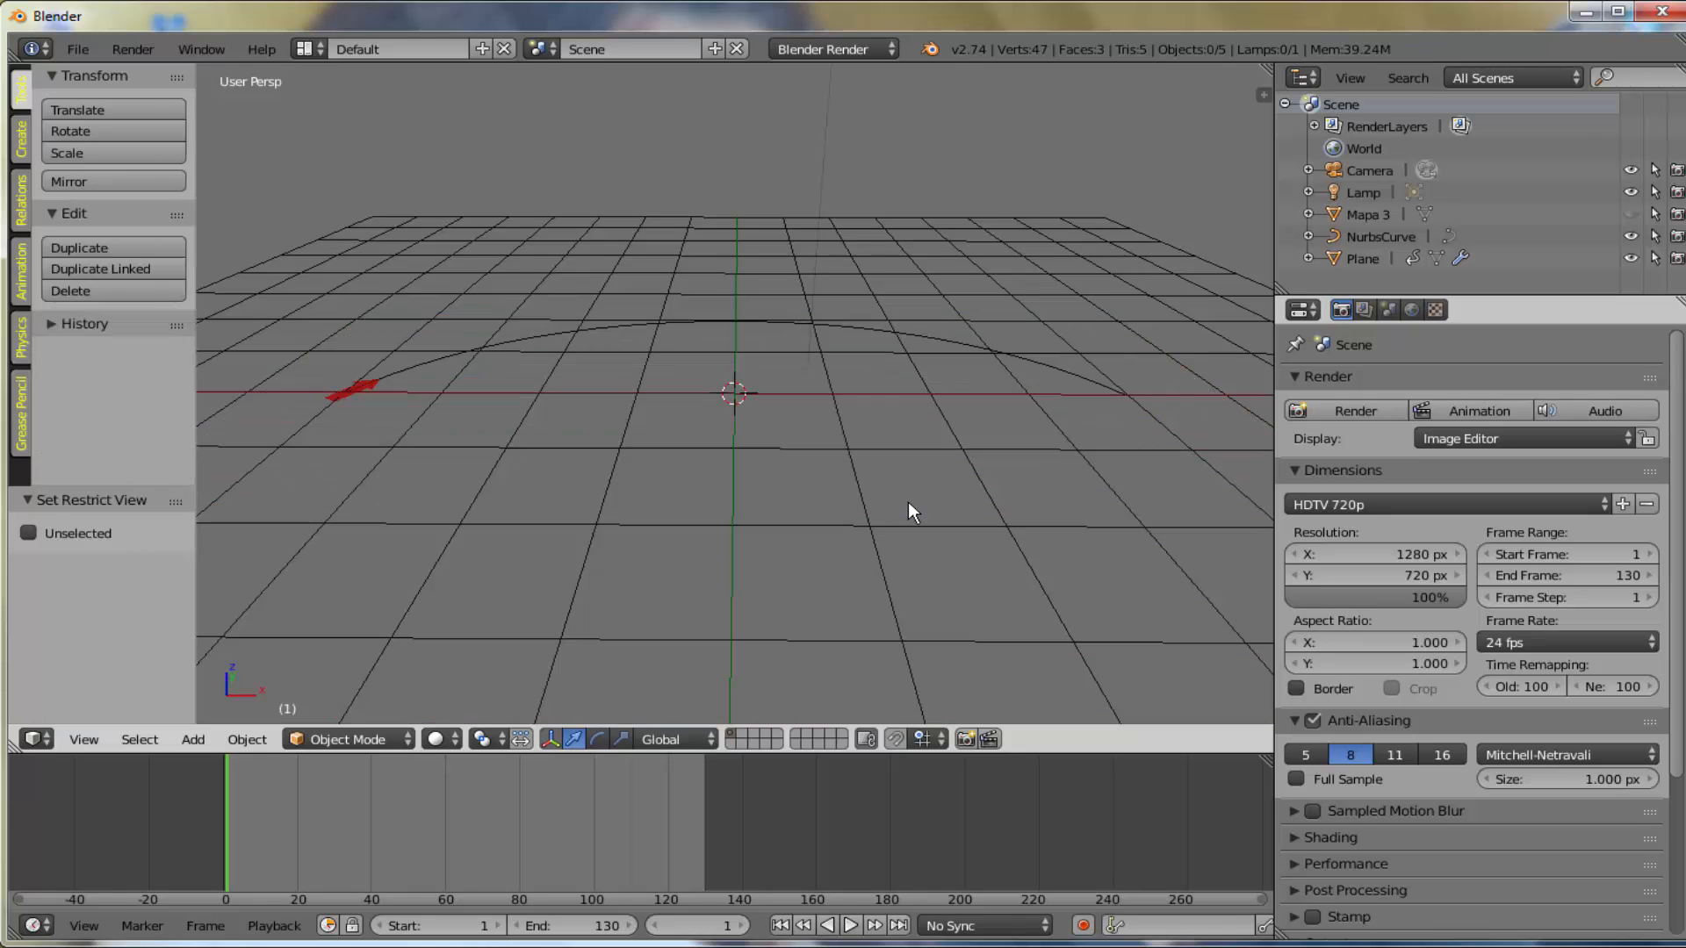
{"action": "right_click", "coordinate": [720, 325]}
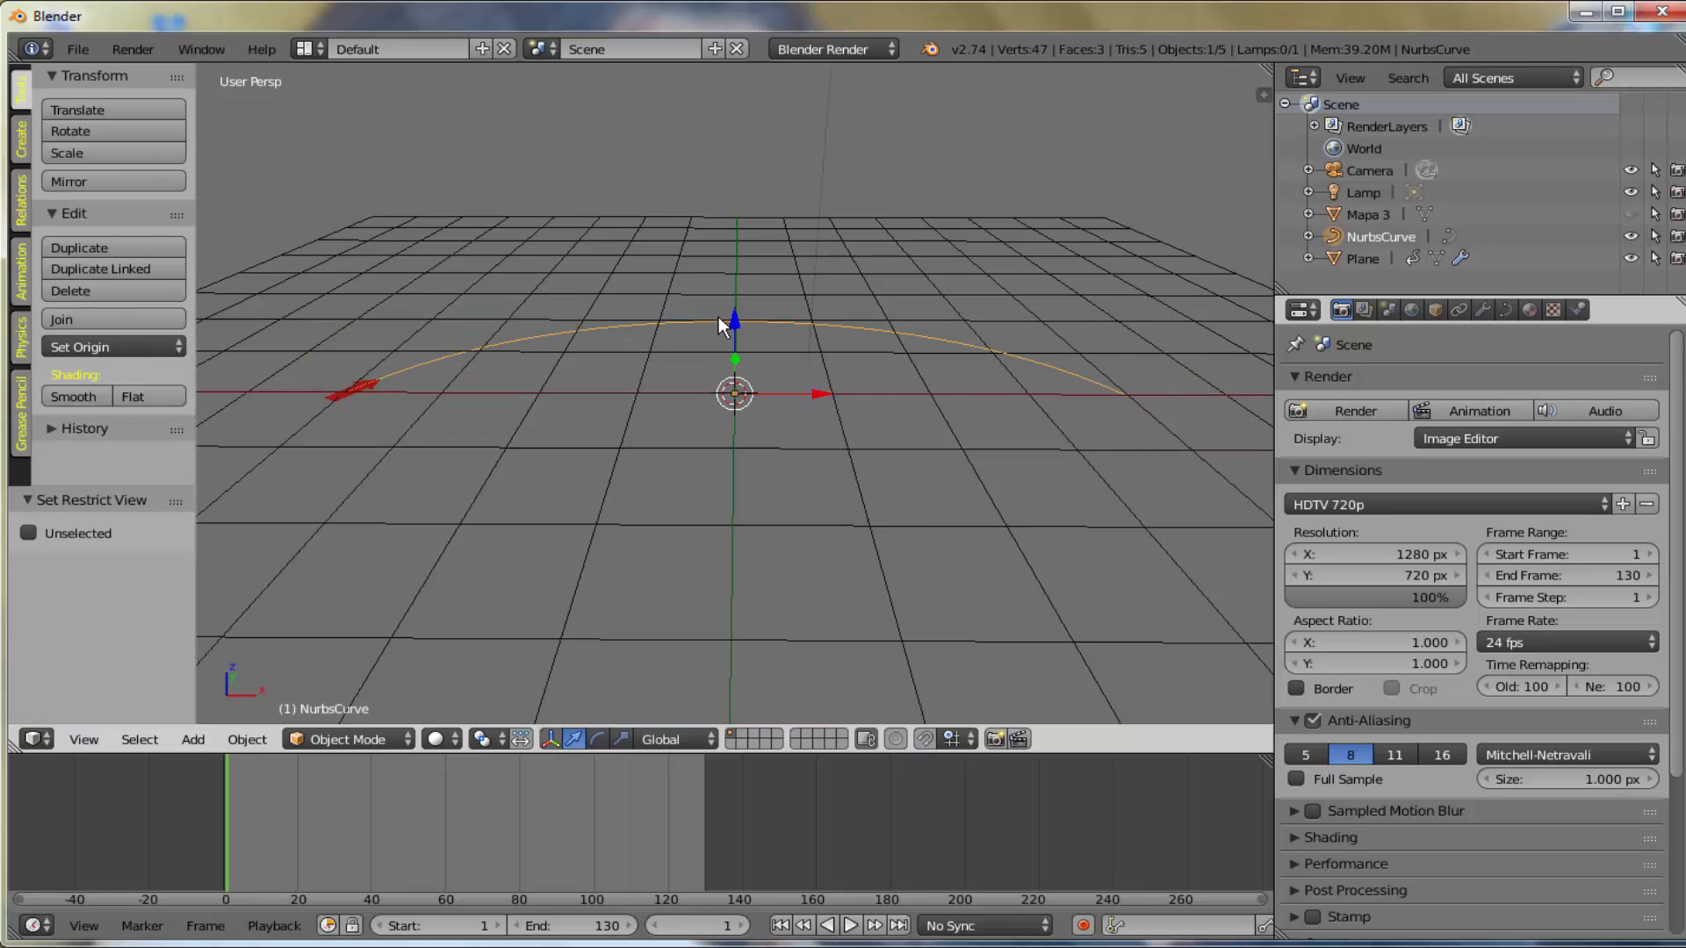
{"action": "middle_click_drag", "start_coordinate": [789, 467], "coordinate": [783, 594]}
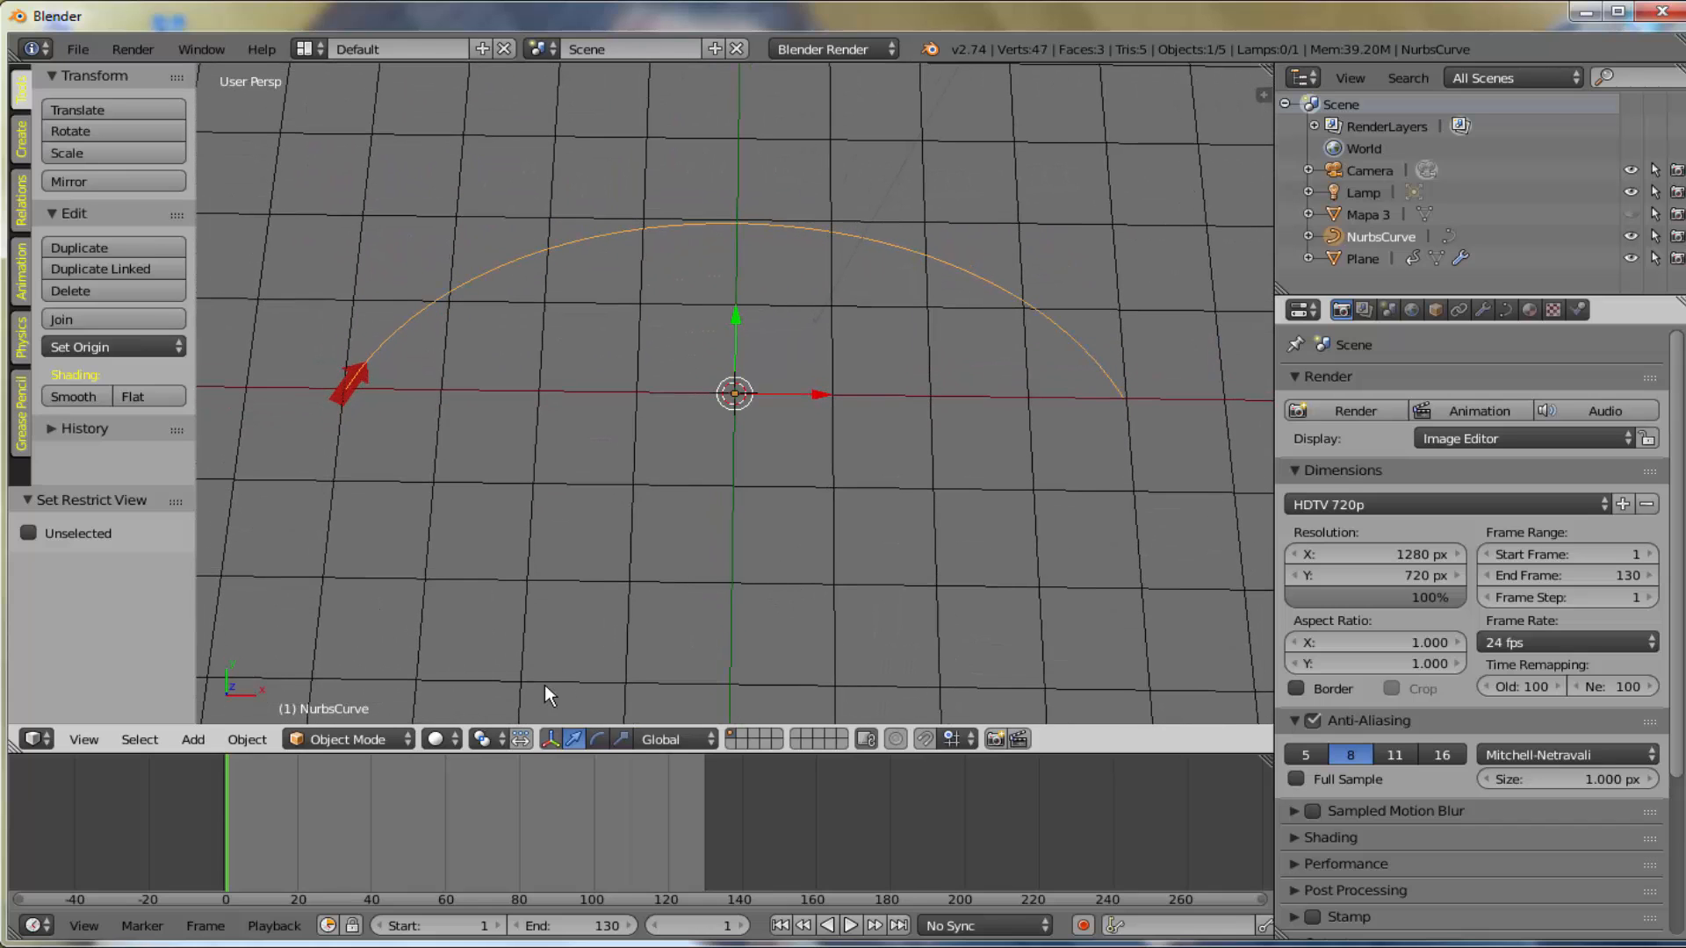
{"action": "left_click", "coordinate": [340, 739]}
{"action": "left_click", "coordinate": [336, 689]}
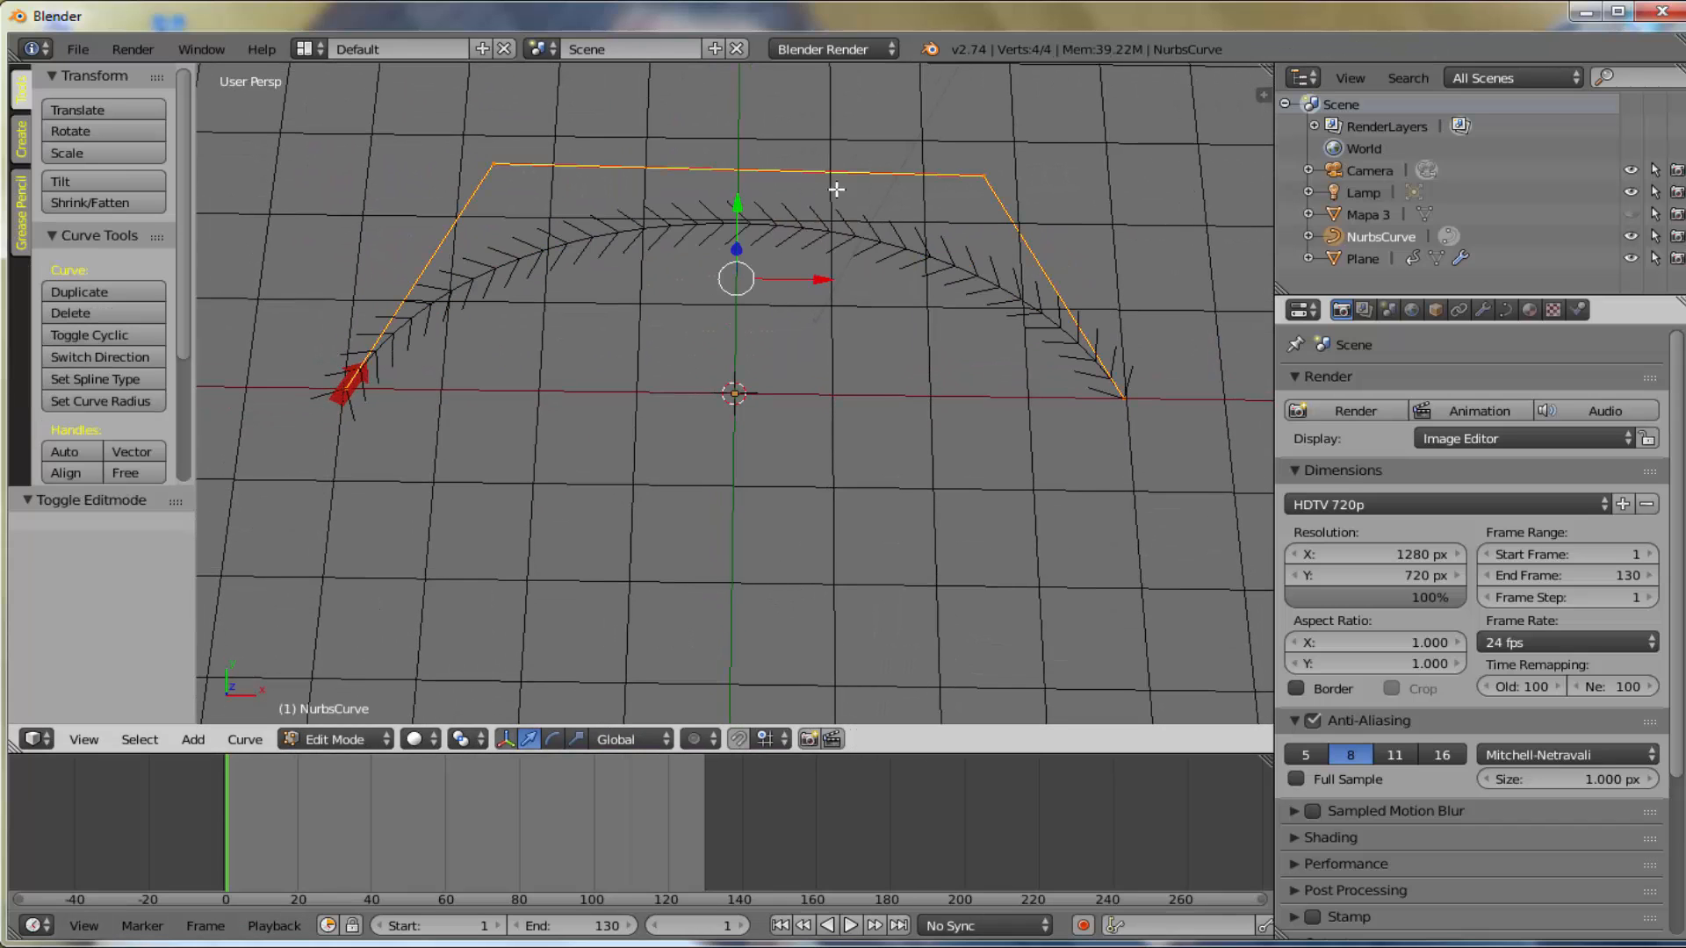
- Move the curve's third control point, counted from the arrow, by -5.578 along Y to form an S-shaped route
{"action": "right_click", "coordinate": [981, 174]}
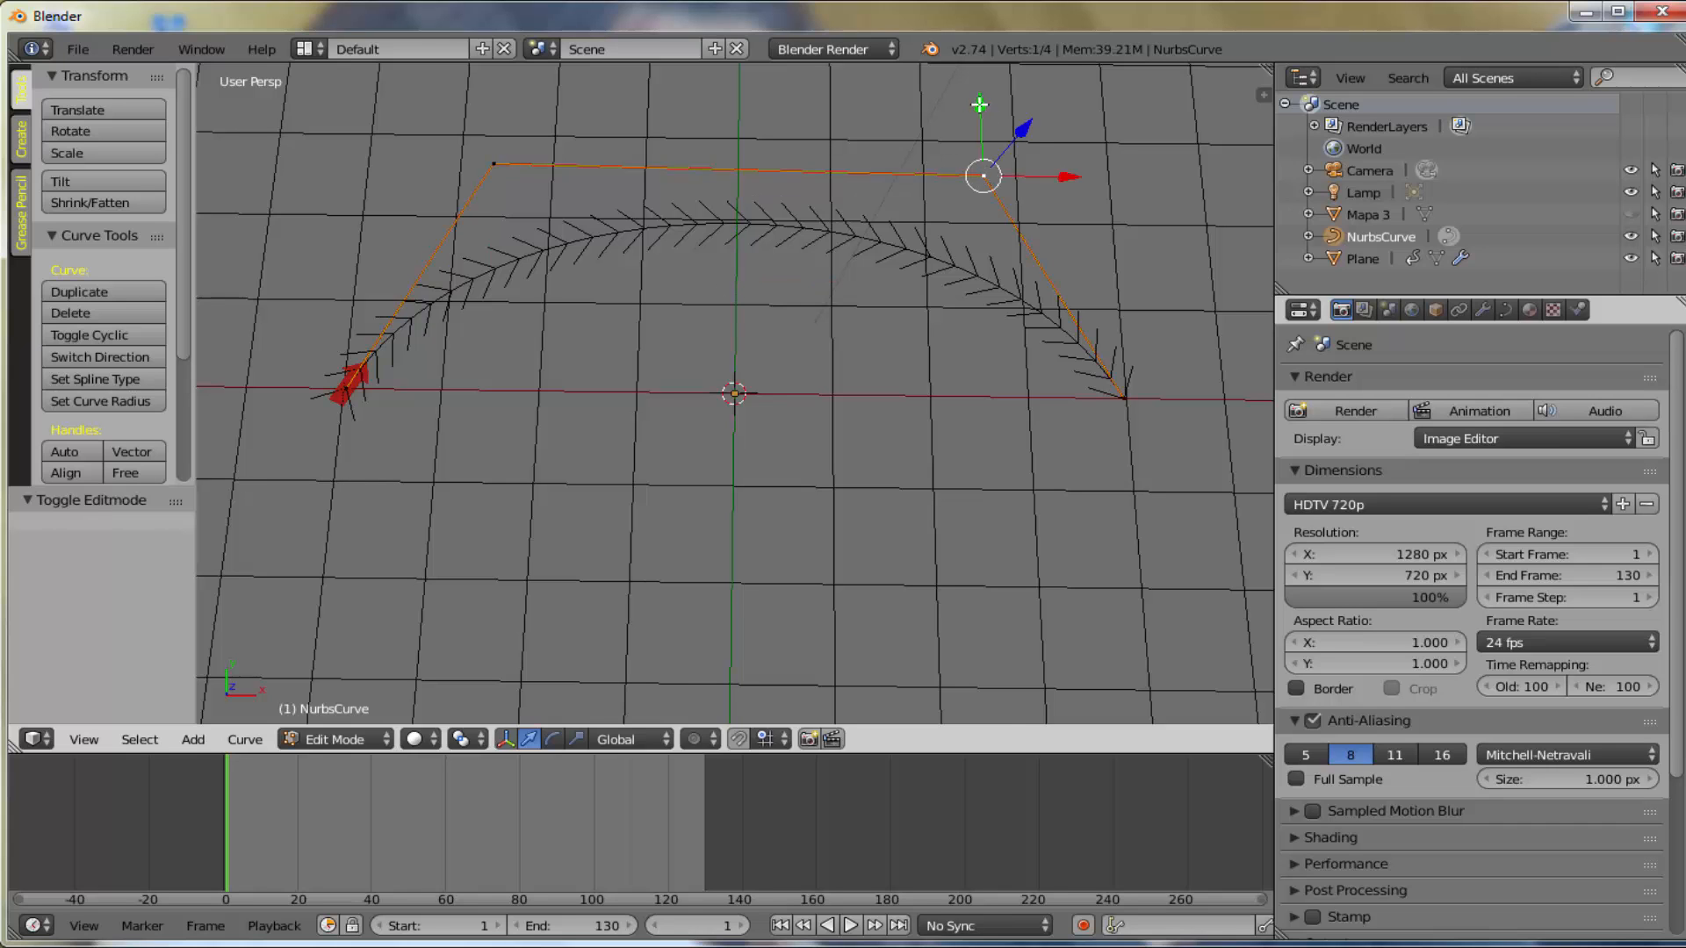
{"action": "key", "text": "g"}
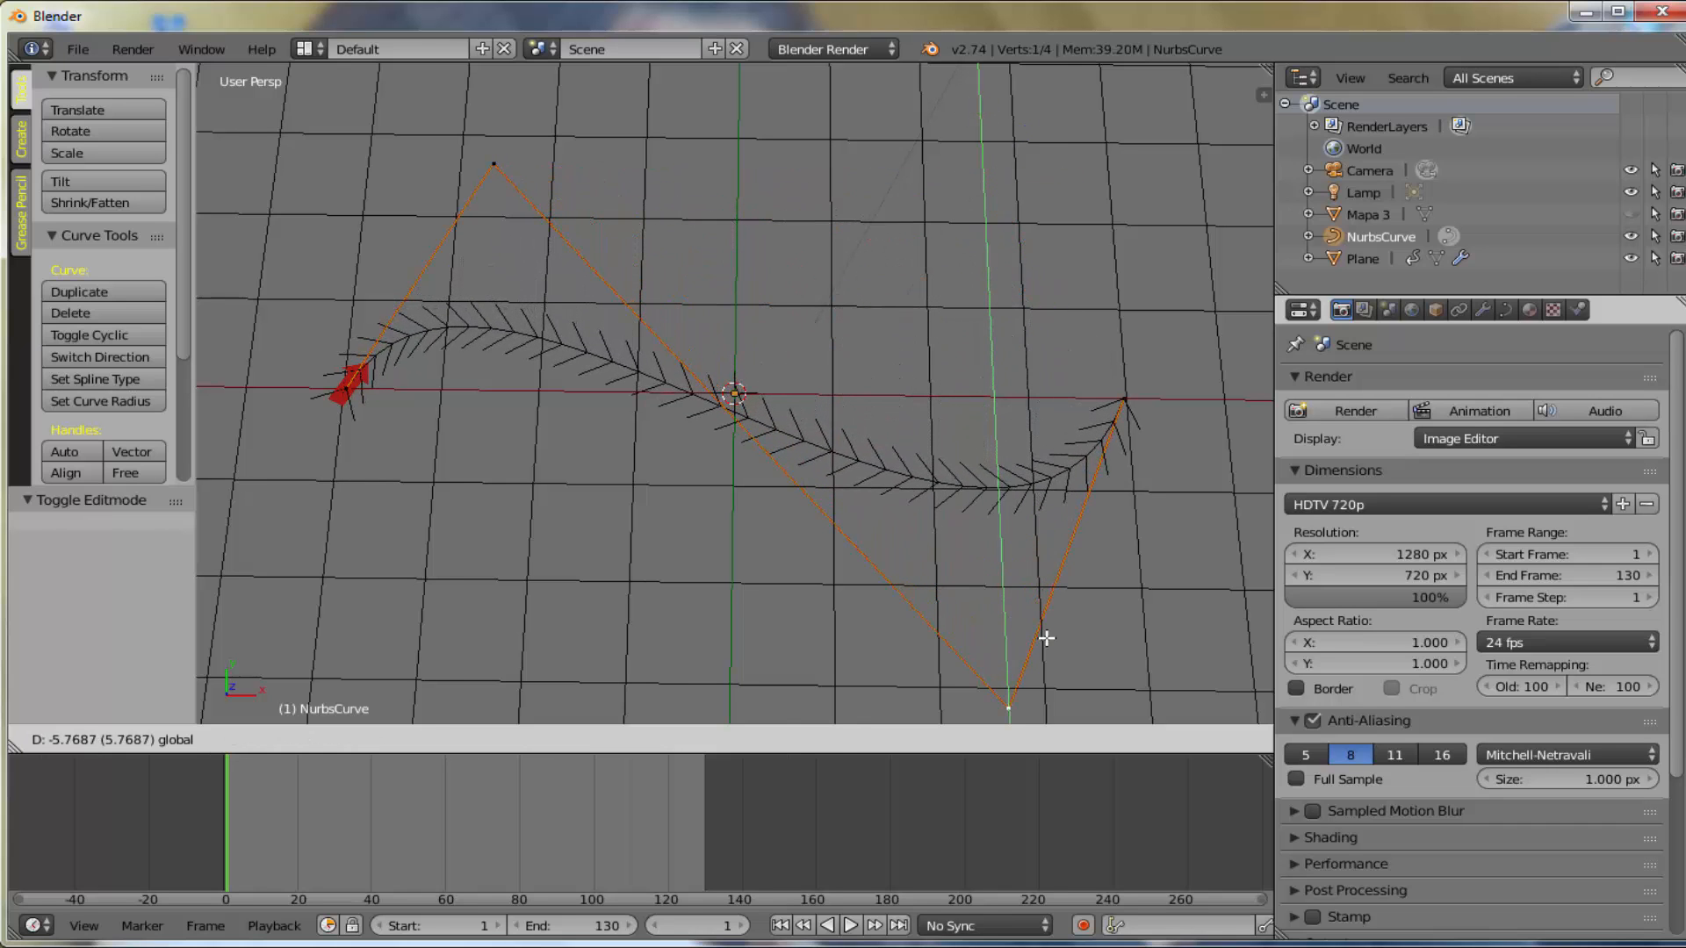
{"action": "left_click", "coordinate": [919, 634]}
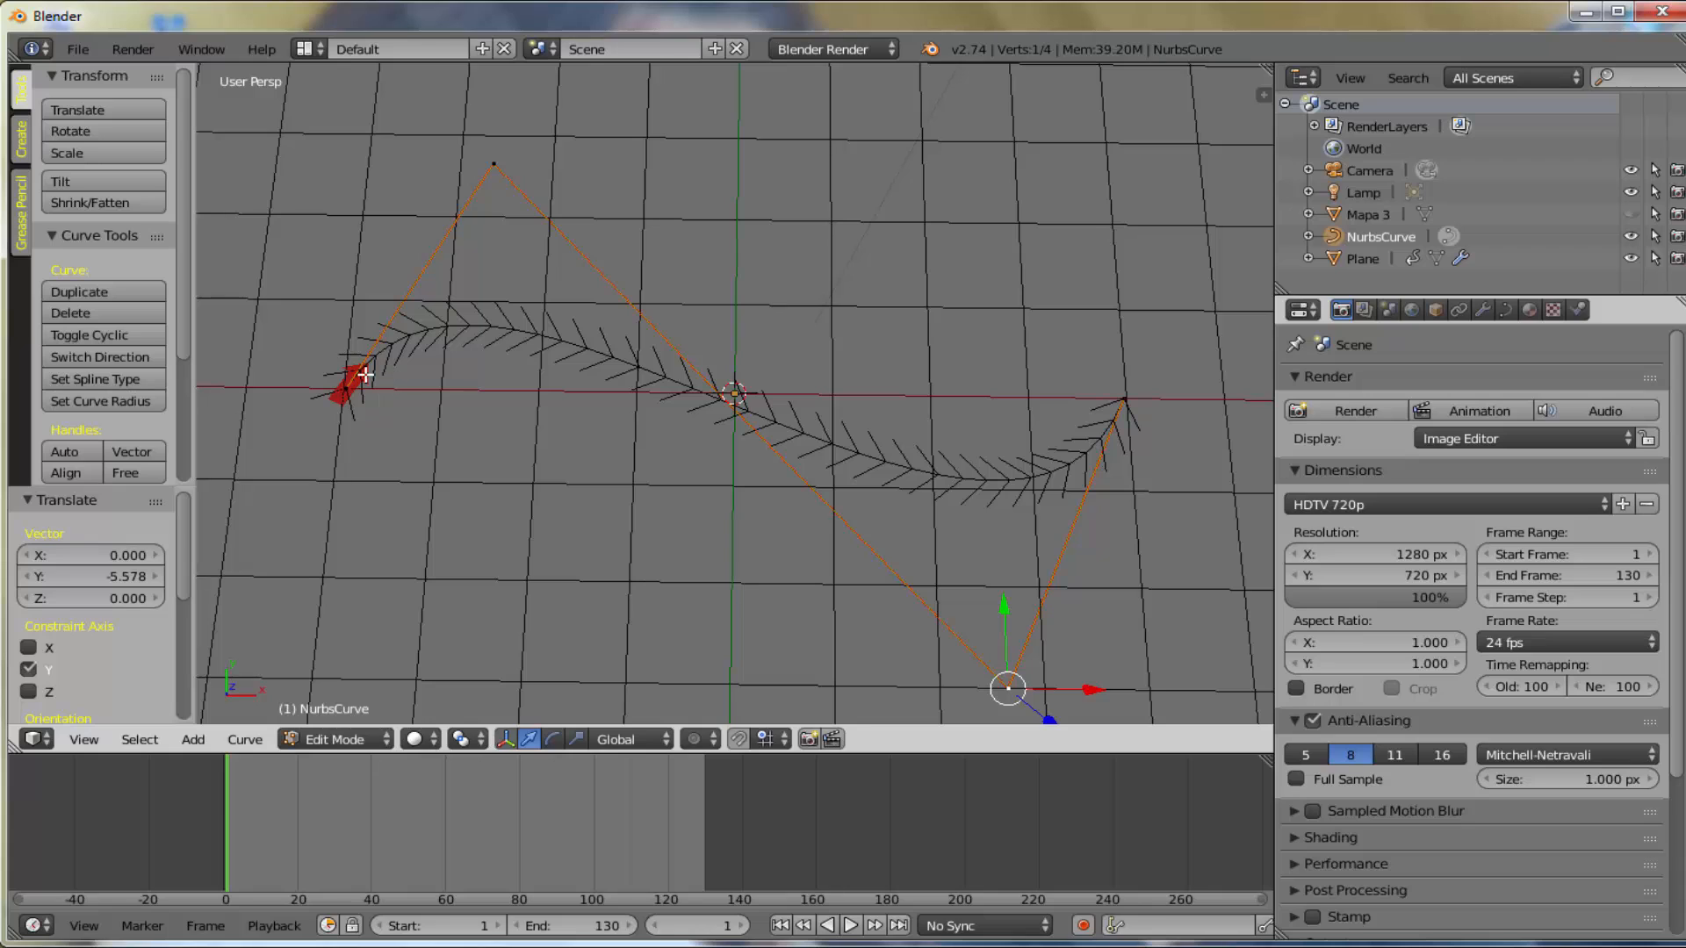
- Select both end control points of the curve, try a one-cut Subdivide, and move them 1.099 along Y
{"action": "right_click", "coordinate": [343, 391]}
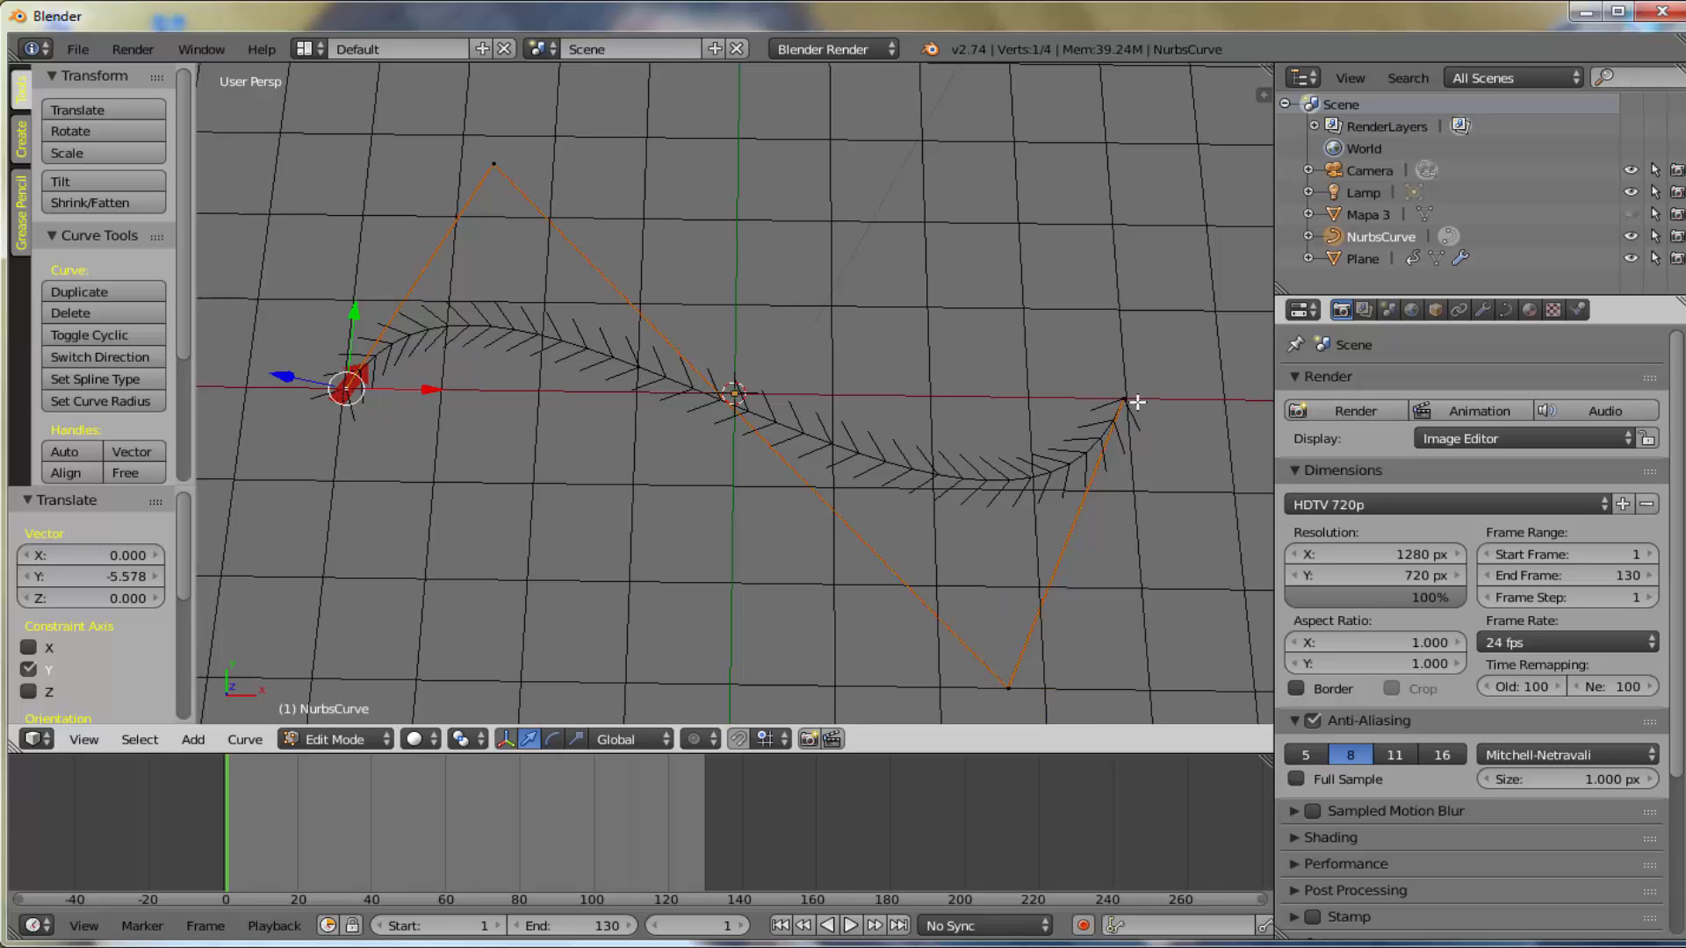
{"action": "right_click", "coordinate": [1125, 400], "text": "shift"}
{"action": "scroll", "coordinate": [181, 290], "scroll_direction": "down", "scroll_amount": 5}
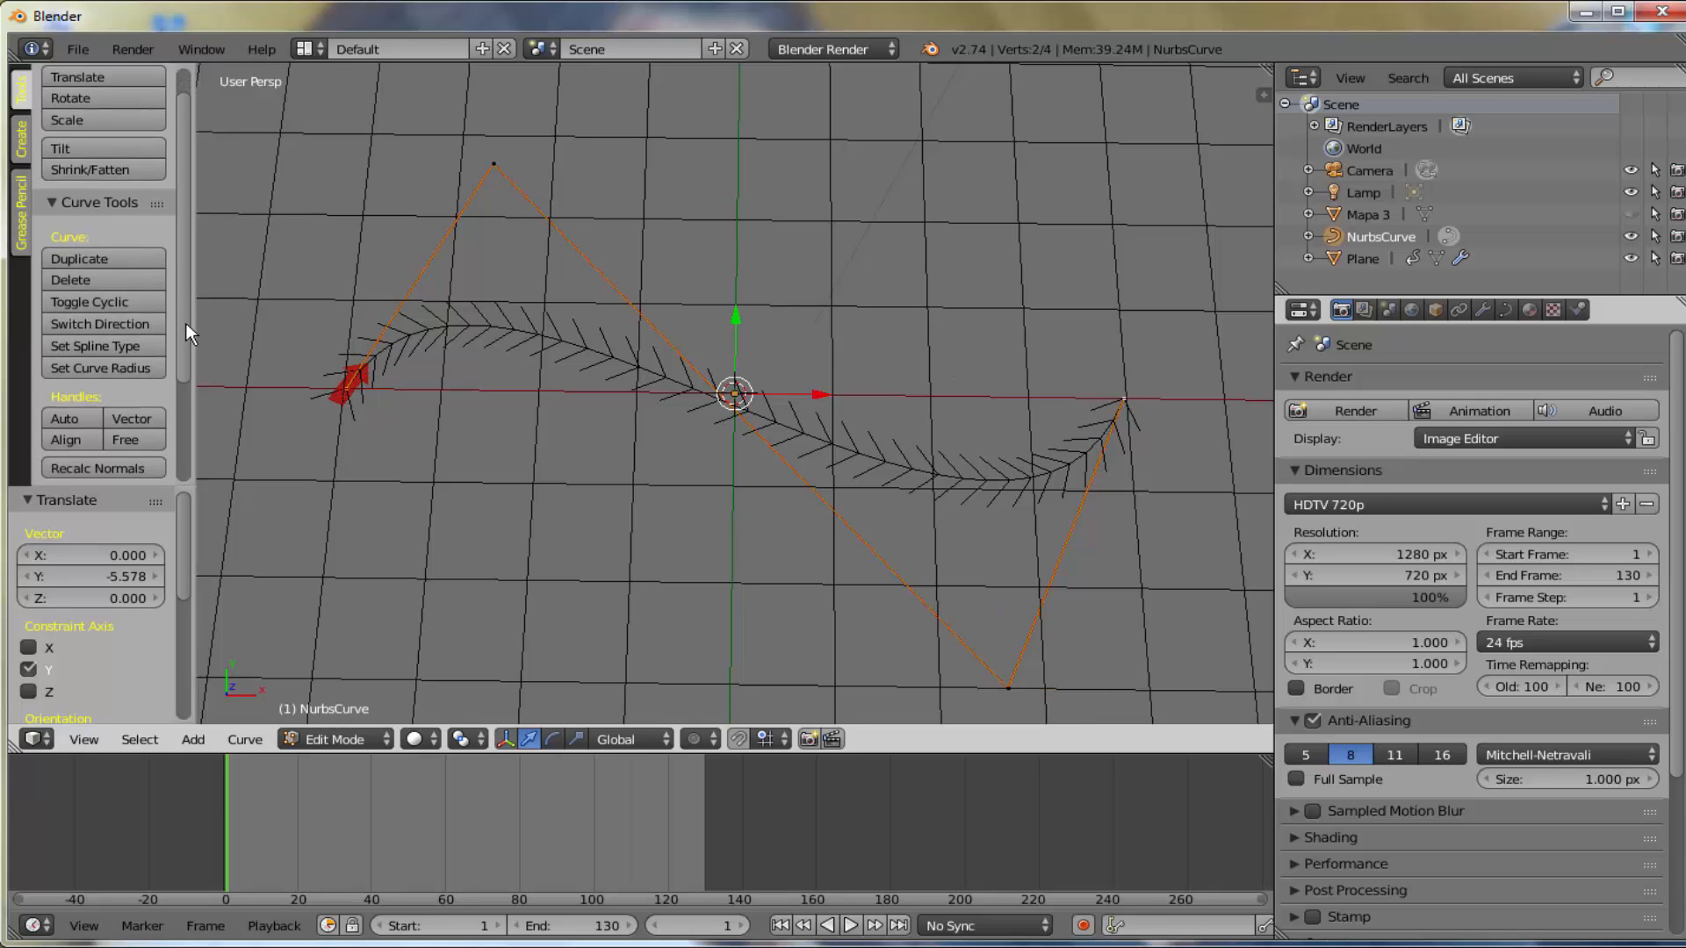
{"action": "left_click", "coordinate": [129, 391]}
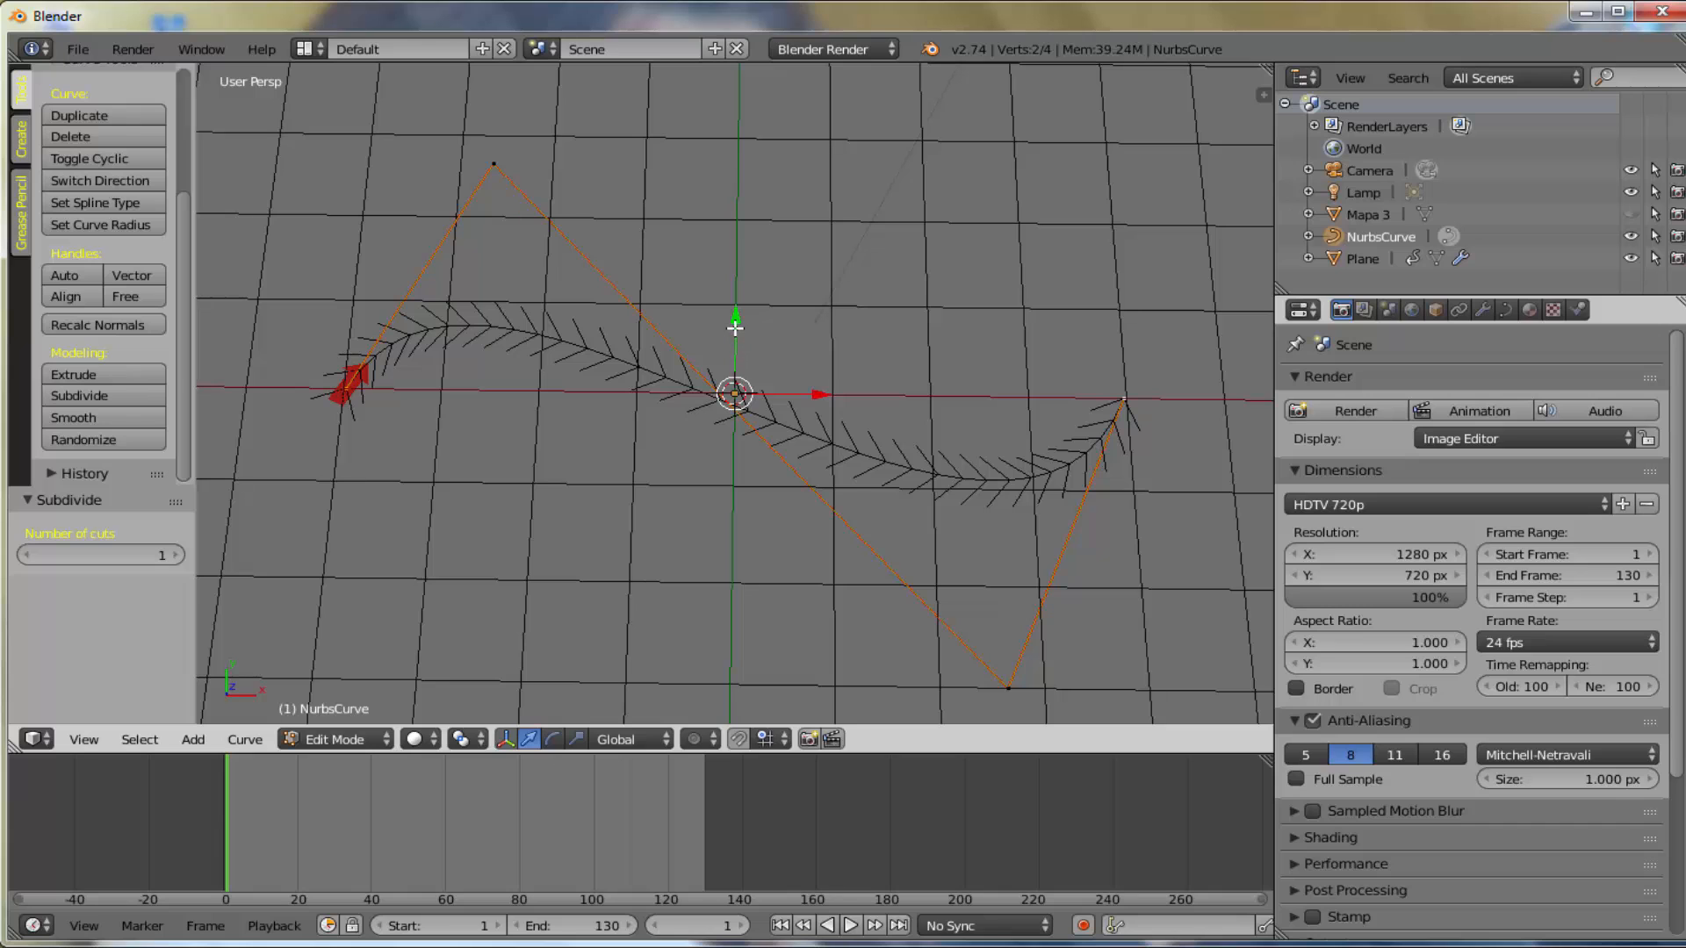
{"action": "left_click_drag", "start_coordinate": [735, 325], "coordinate": [753, 229]}
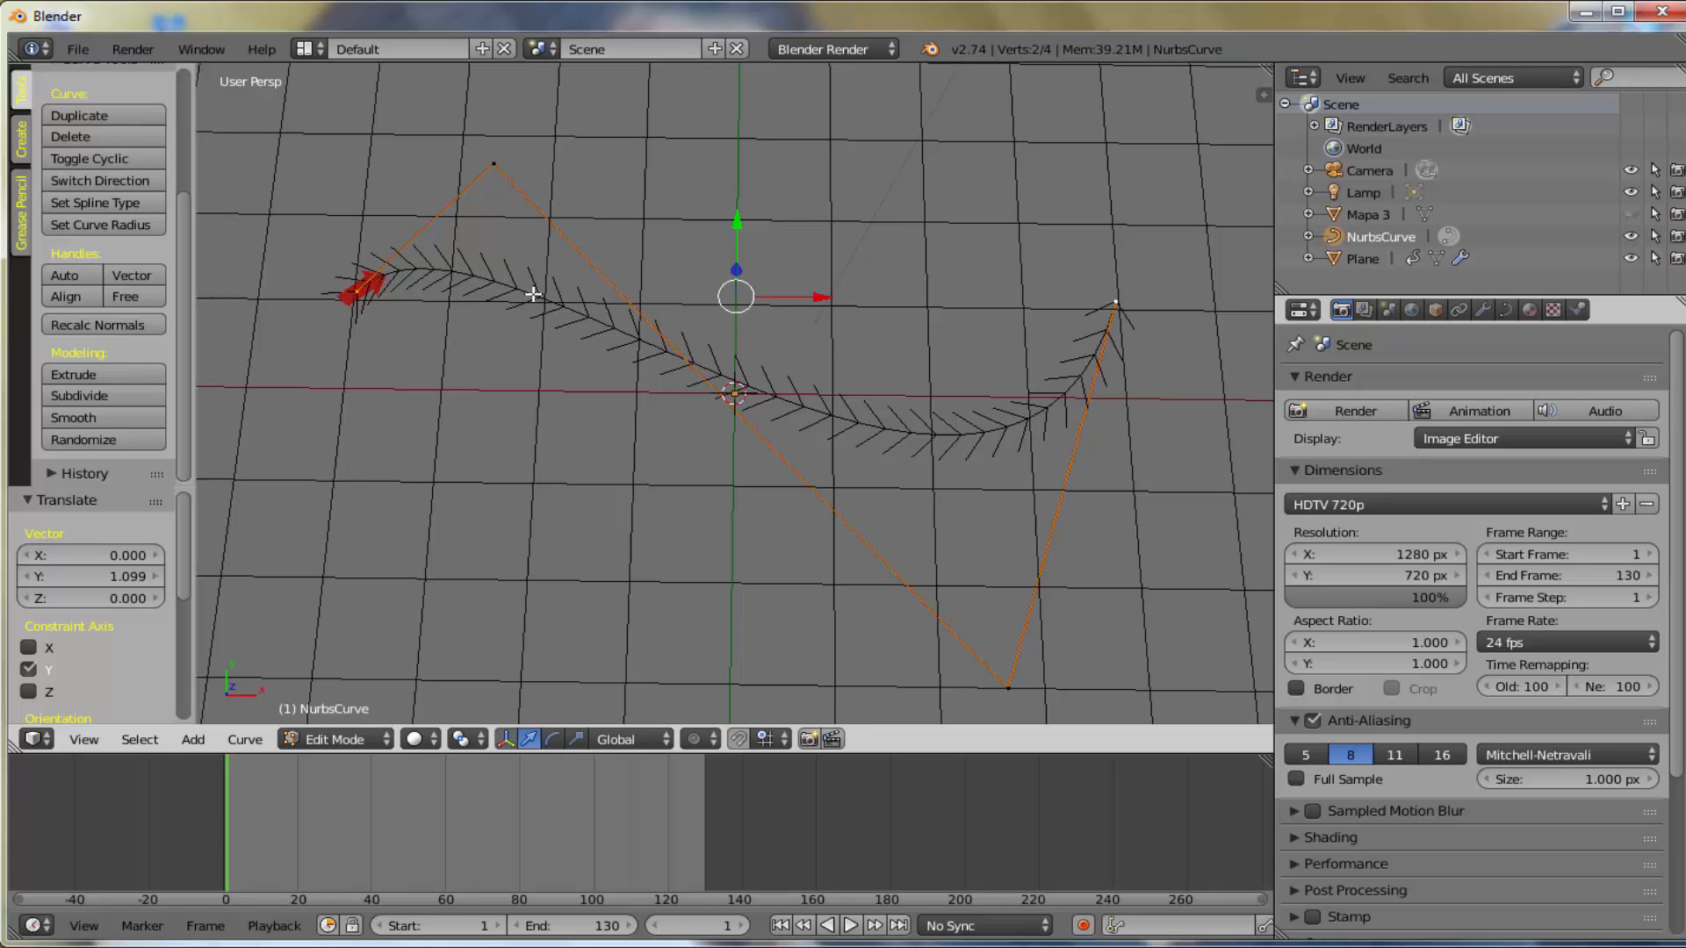
- Return the curve to Object Mode and play the arrow animation along the reshaped path, stopping at frame 128
{"action": "left_click", "coordinate": [356, 739]}
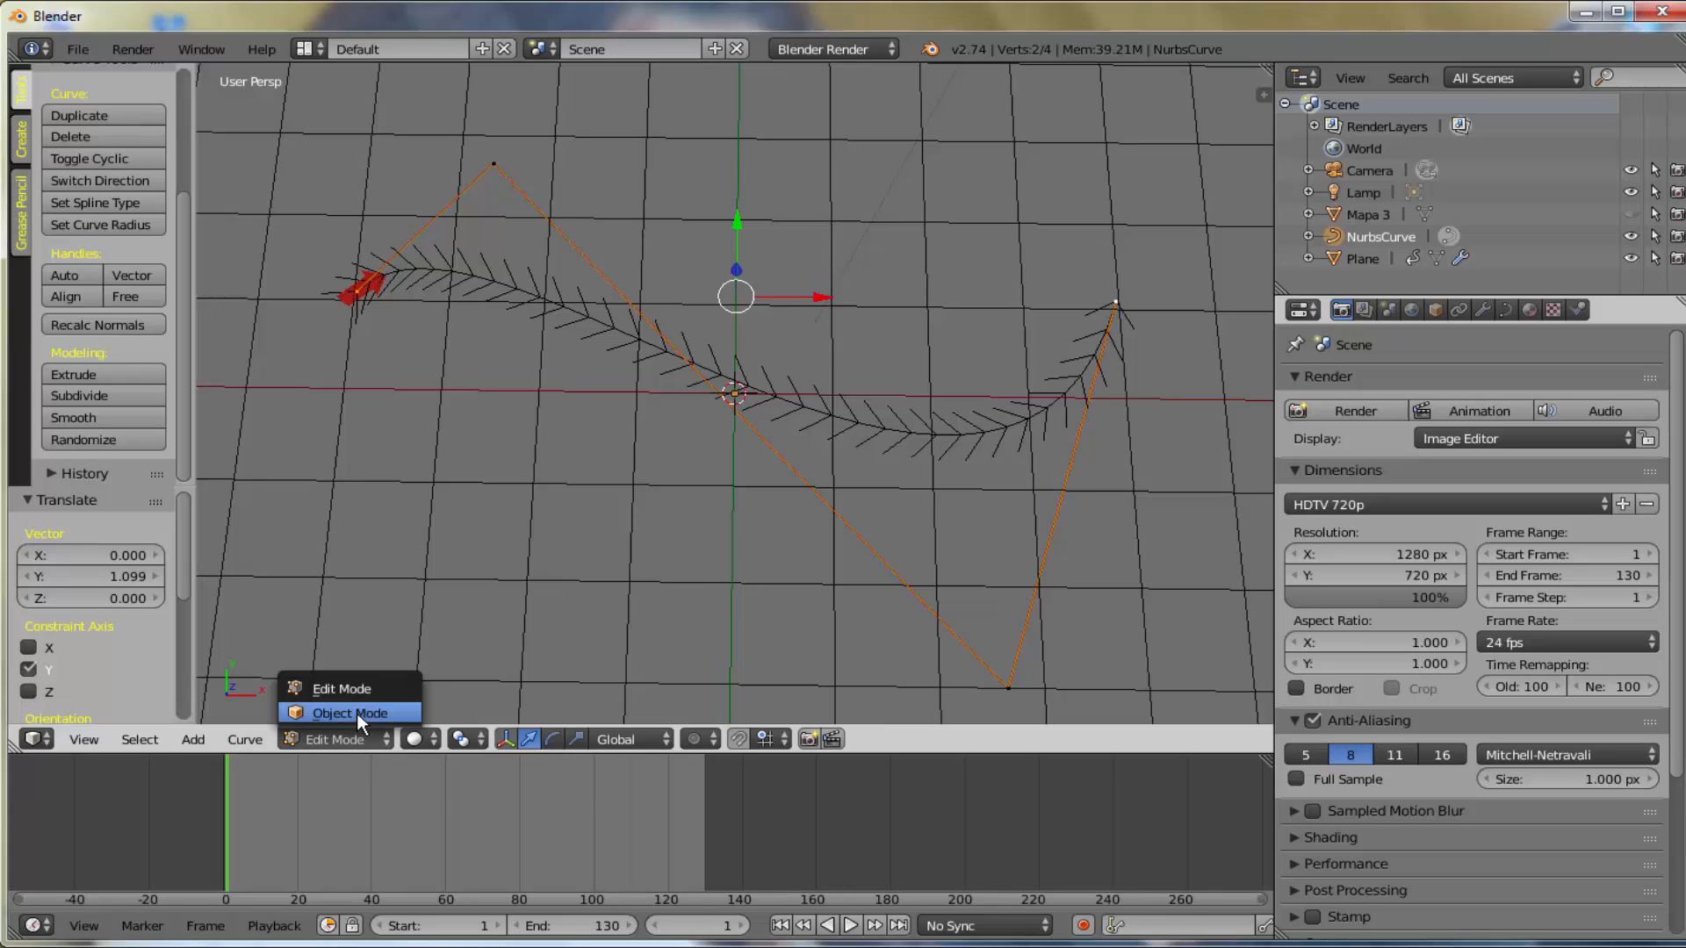
{"action": "left_click", "coordinate": [356, 711]}
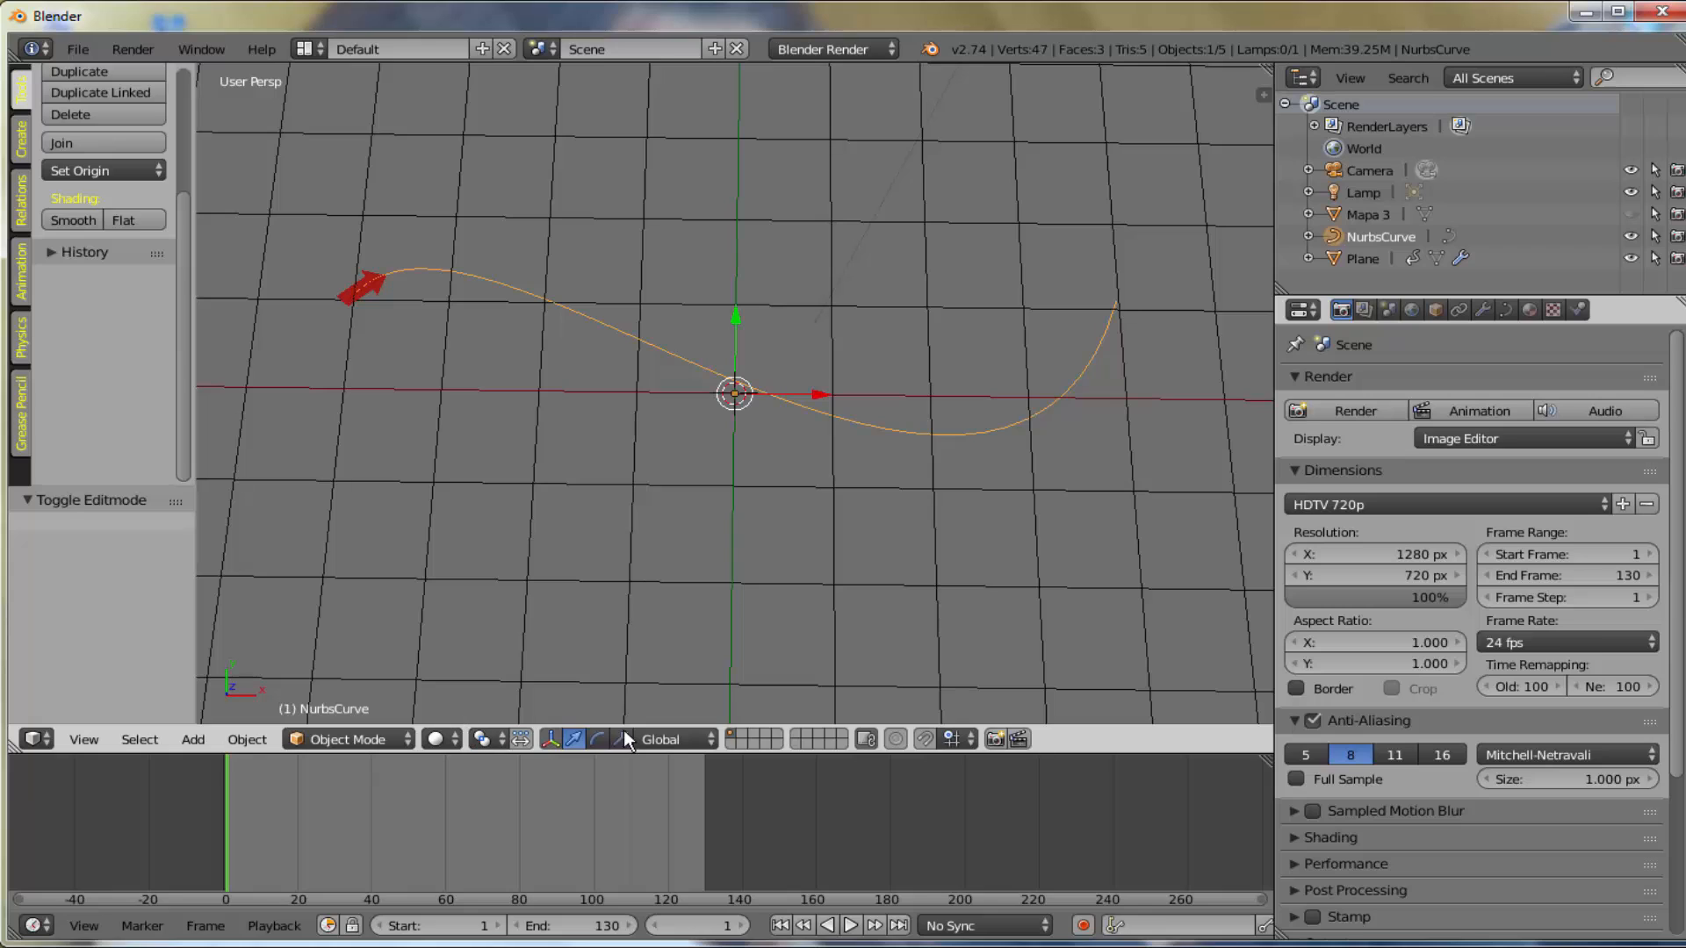
{"action": "left_click", "coordinate": [850, 925]}
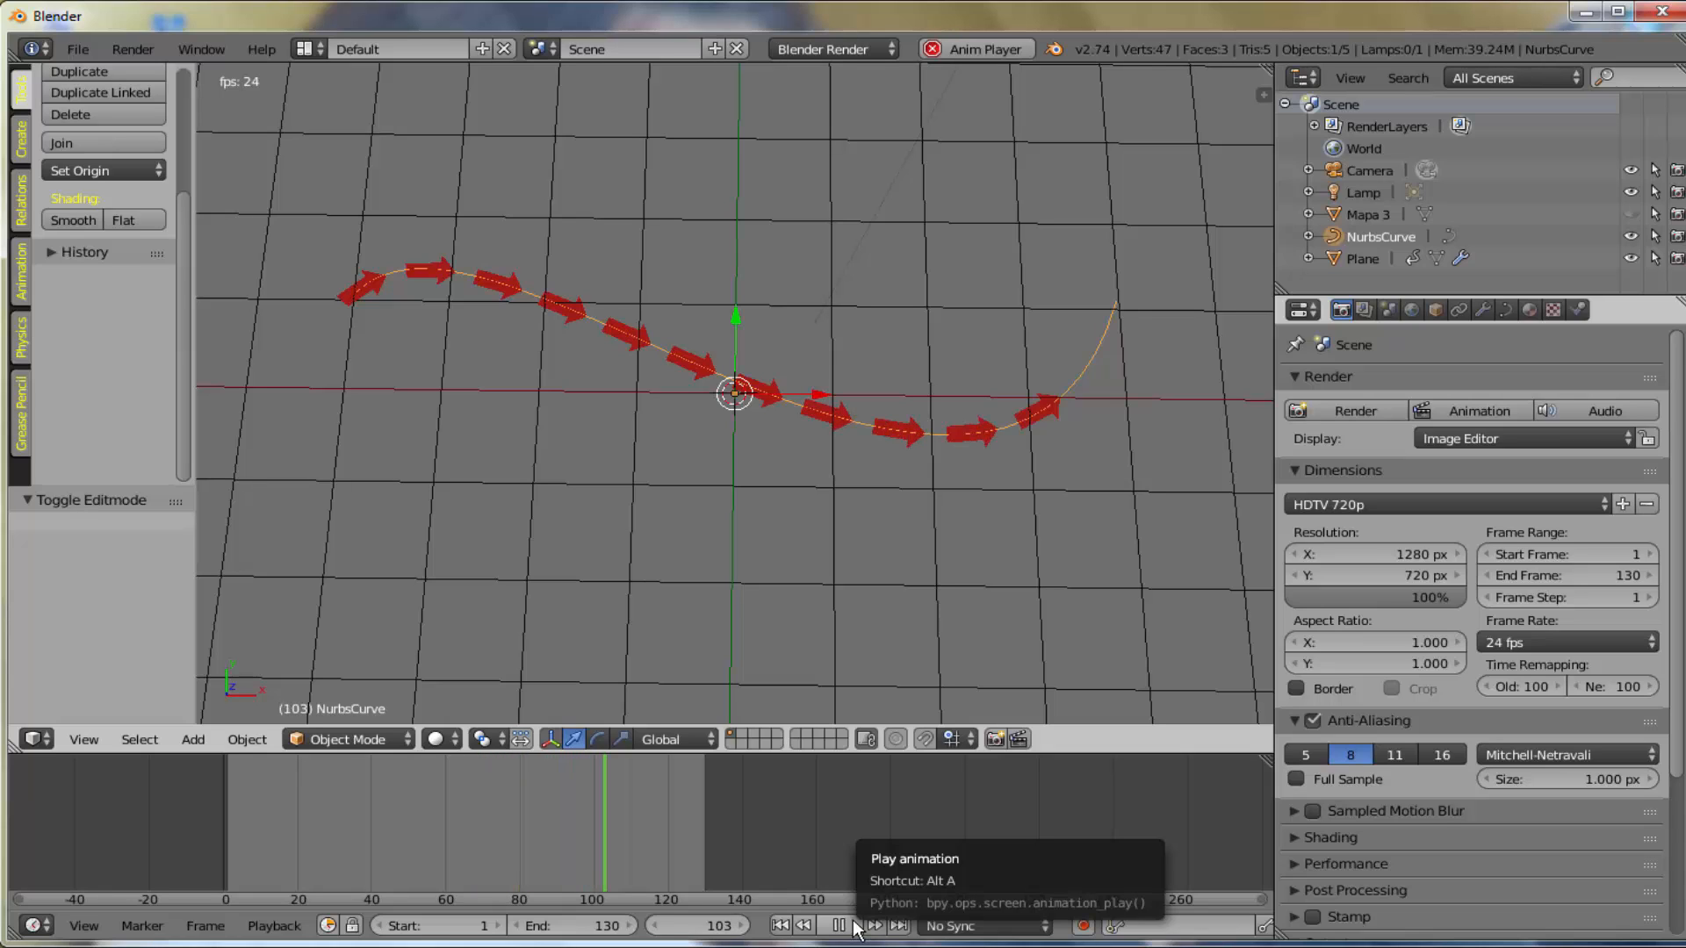
{"action": "left_click", "coordinate": [839, 925]}
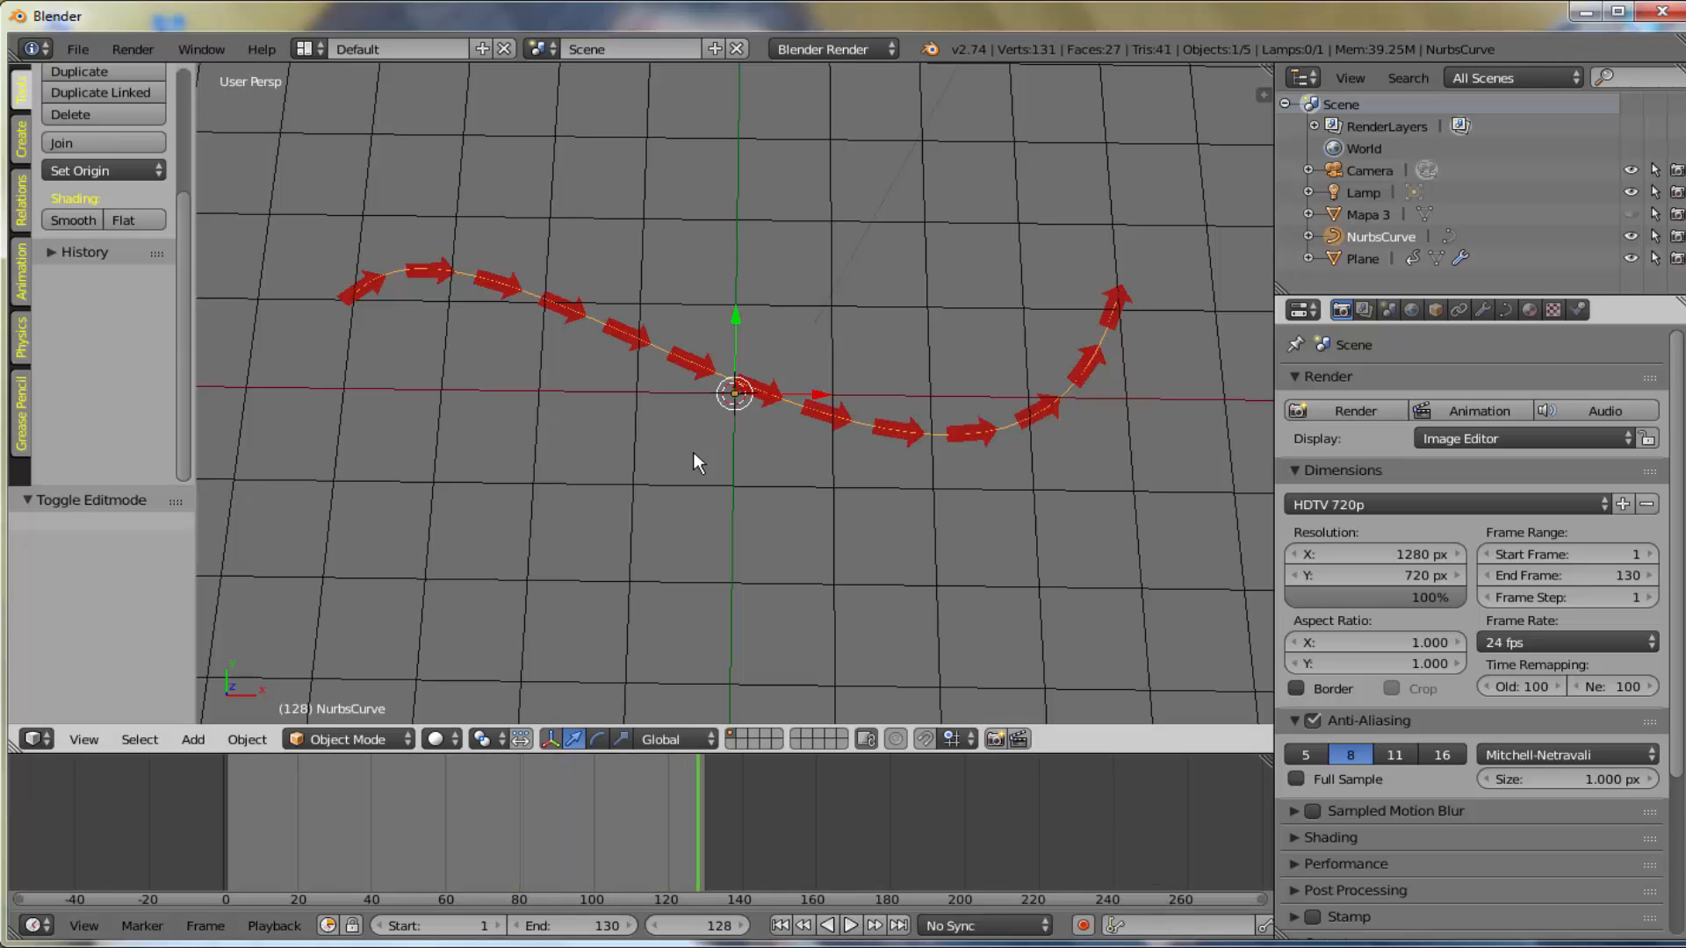